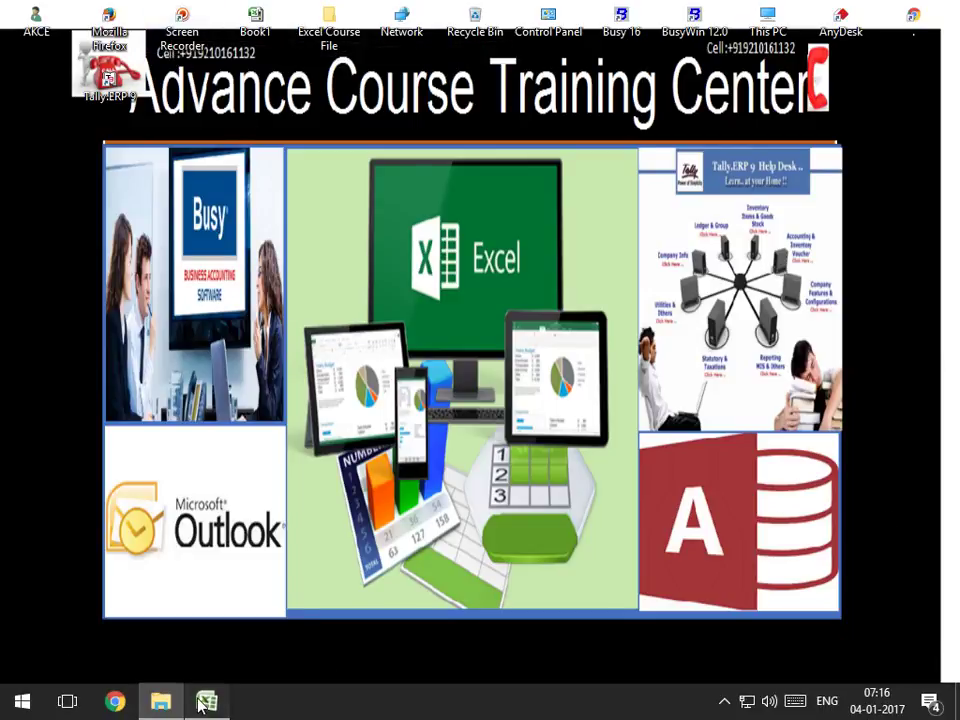
# - Bring up the 'Paste As Sepcial Dat-3 & Day-4' workbook and select the student table A1:C8
pyautogui.click(207, 700)
pyautogui.moveTo(77, 184); pyautogui.dragTo(216, 306)
pyautogui.hotkey('ctrl', 'c')
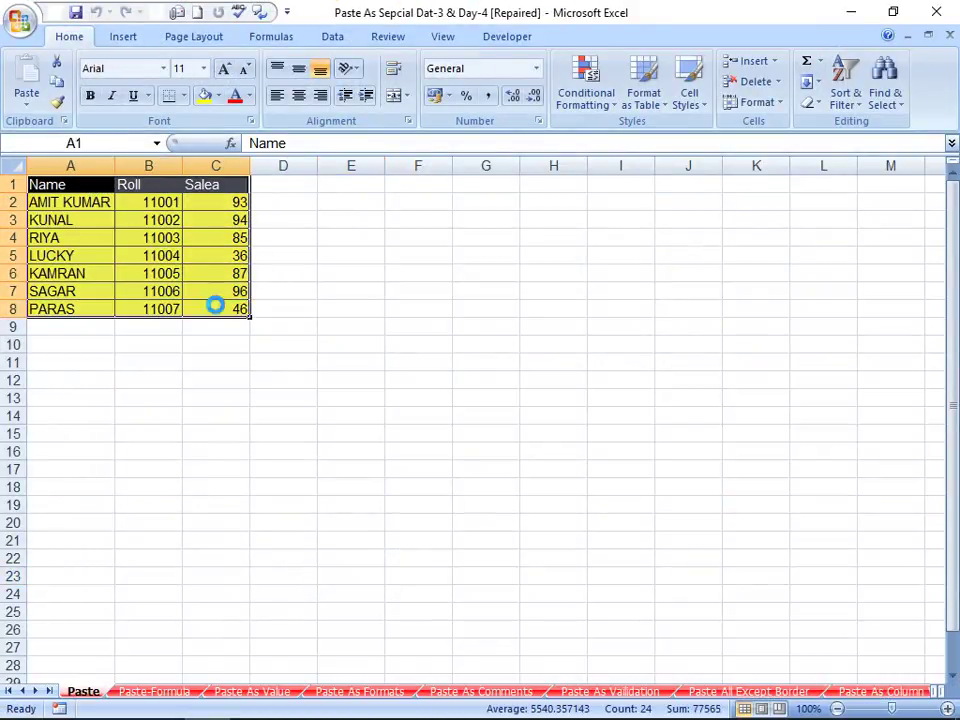
pyautogui.press('Right')
pyautogui.press('Right')
pyautogui.press('Right')
pyautogui.press('Right')
pyautogui.press('Right')
pyautogui.press('Right')
pyautogui.press('Right')
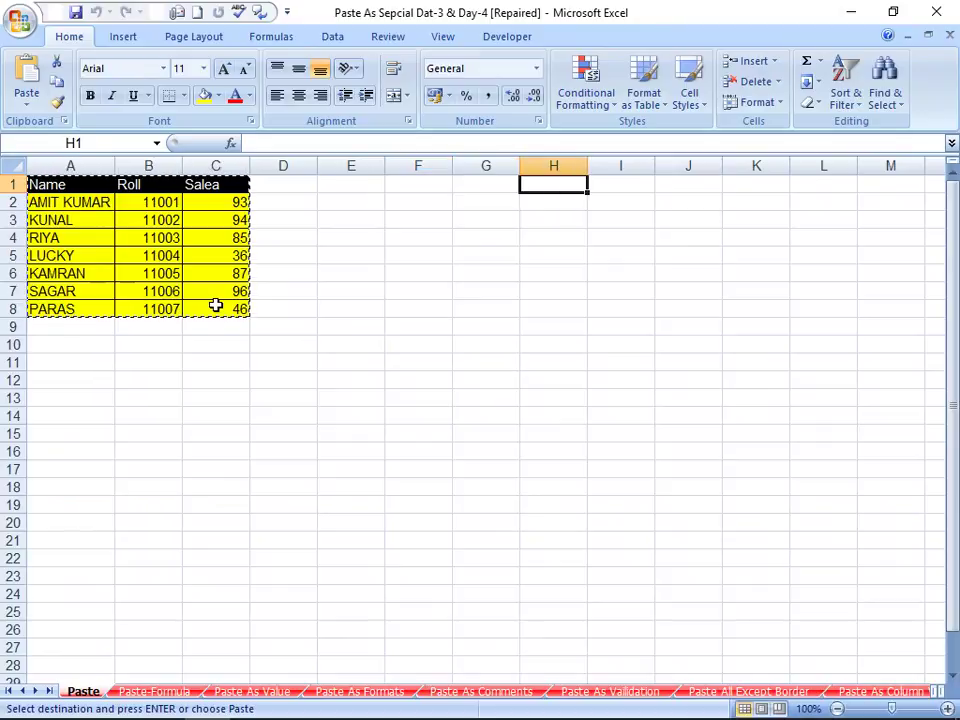
pyautogui.hotkey('ctrl', 'v')
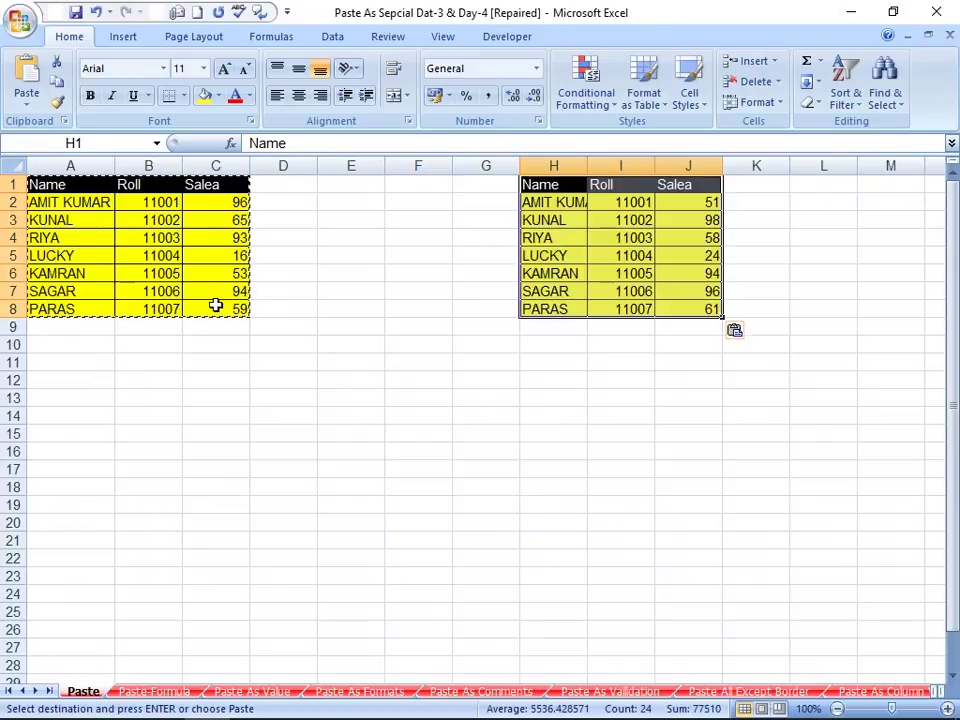
pyautogui.hotkey('alt', 'h')
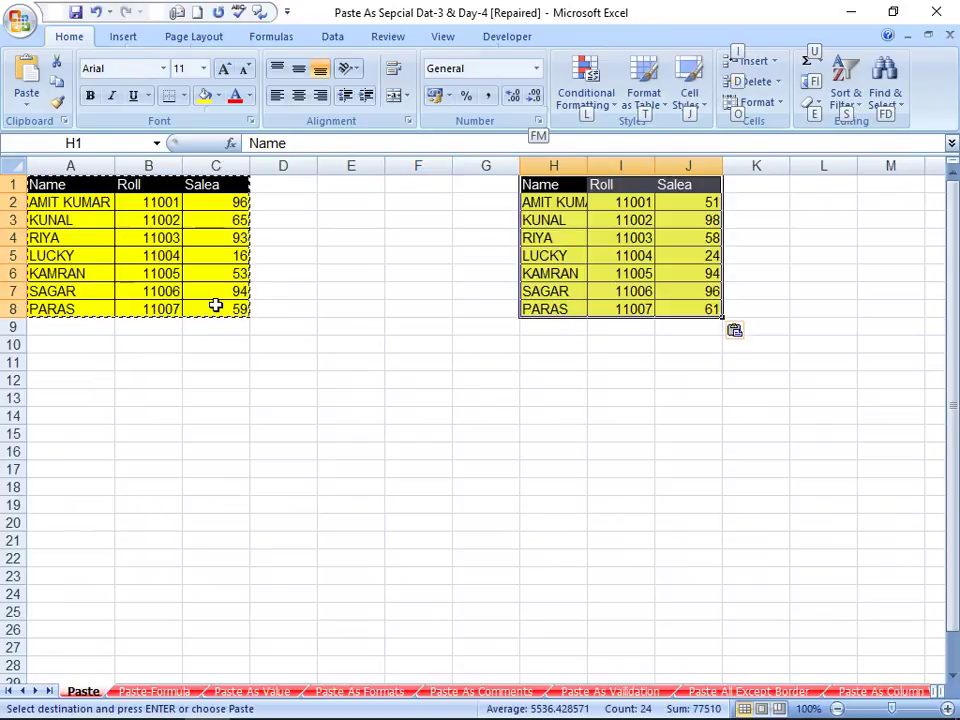
pyautogui.press('e')
pyautogui.press('a')
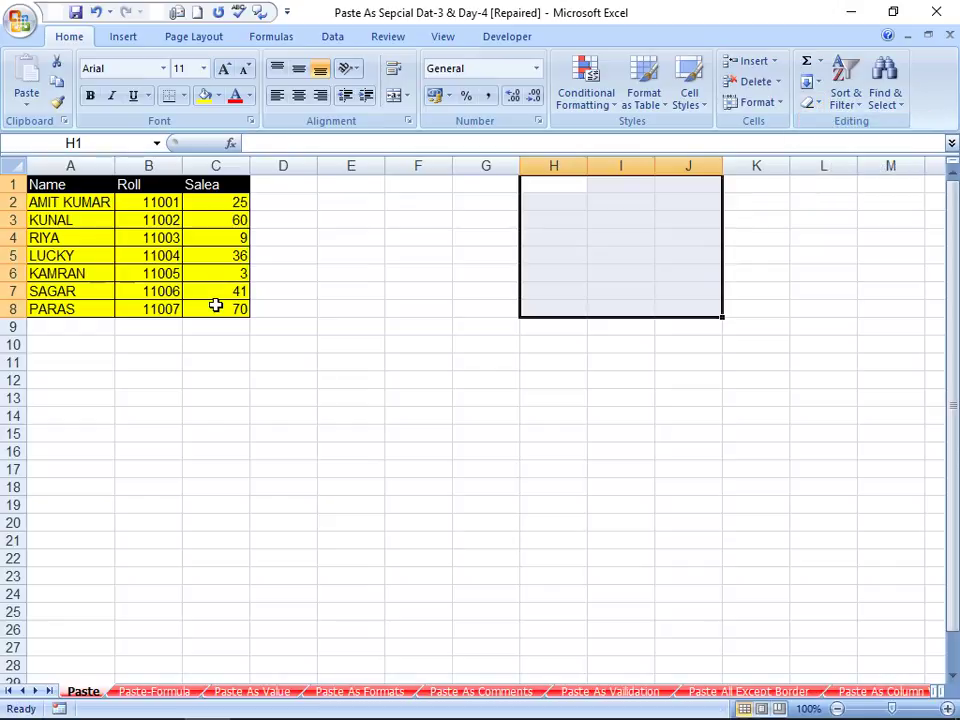
pyautogui.press('Left')
pyautogui.press('Left')
pyautogui.press('Left')
pyautogui.press('Left')
pyautogui.press('Left')
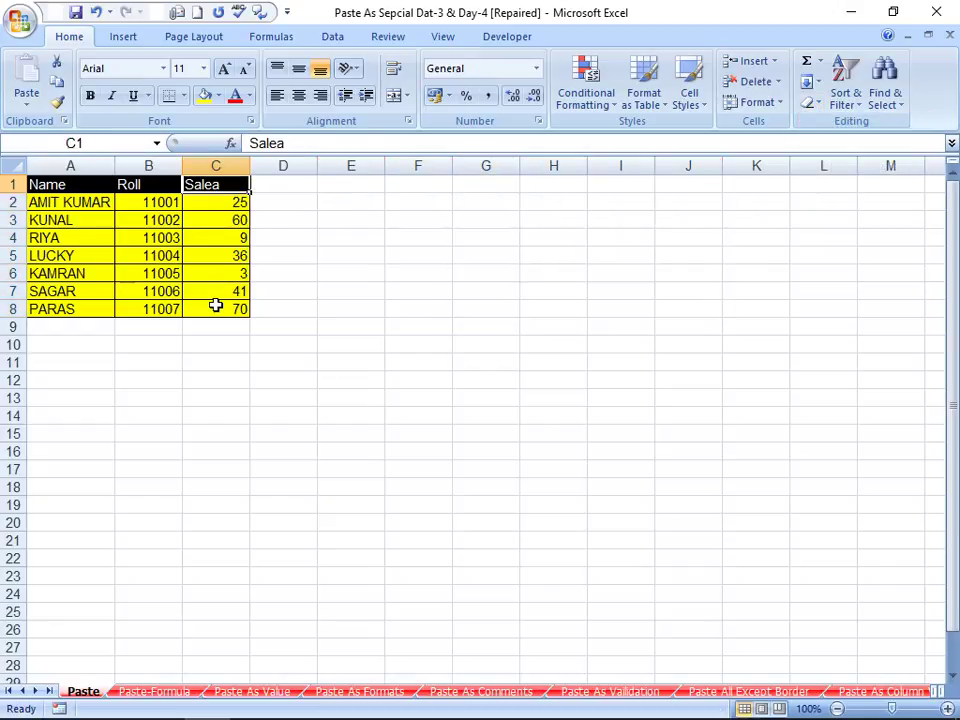
pyautogui.press('Down')
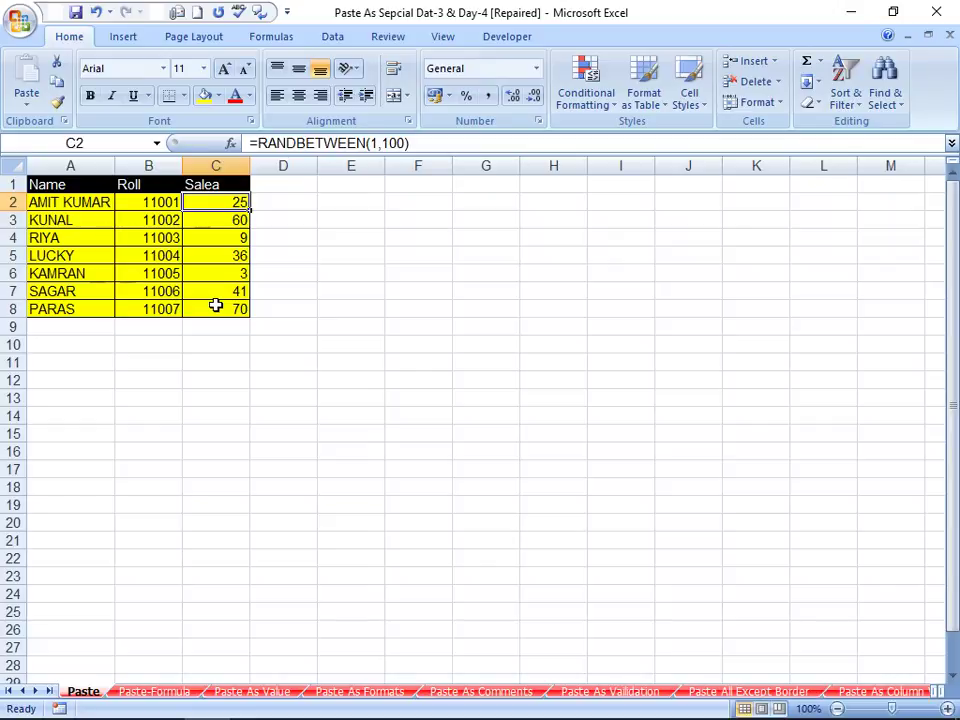
# - Enter =RANDBETWEEN(1,100) in cell E2
pyautogui.press('Right')
pyautogui.press('Right')
pyautogui.write('=ra')
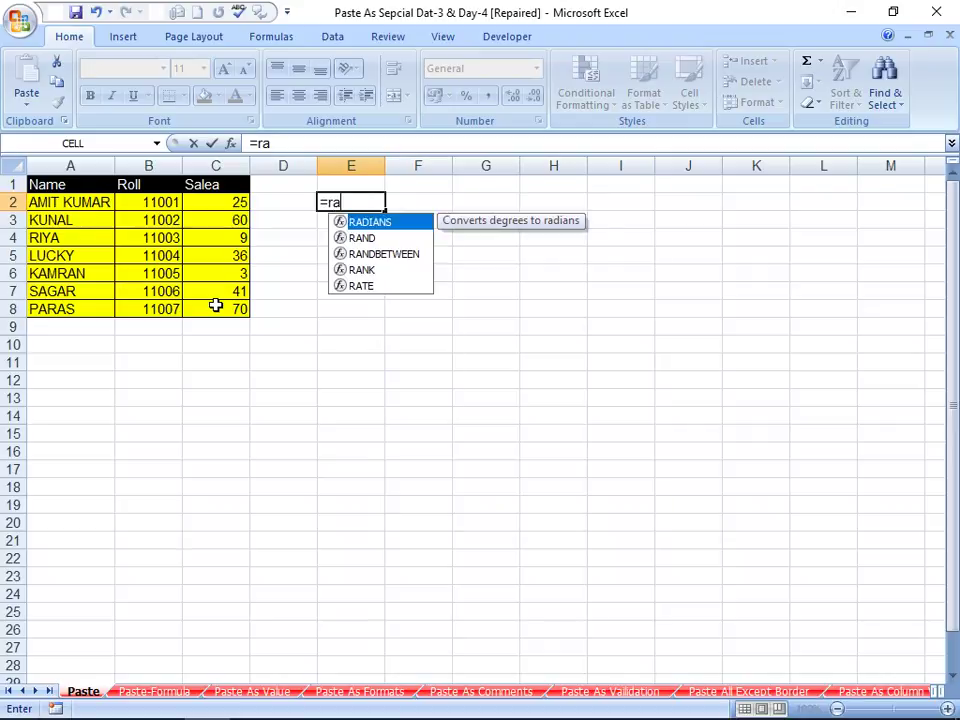
pyautogui.write('nd')
pyautogui.press('Down')
pyautogui.press('Tab')
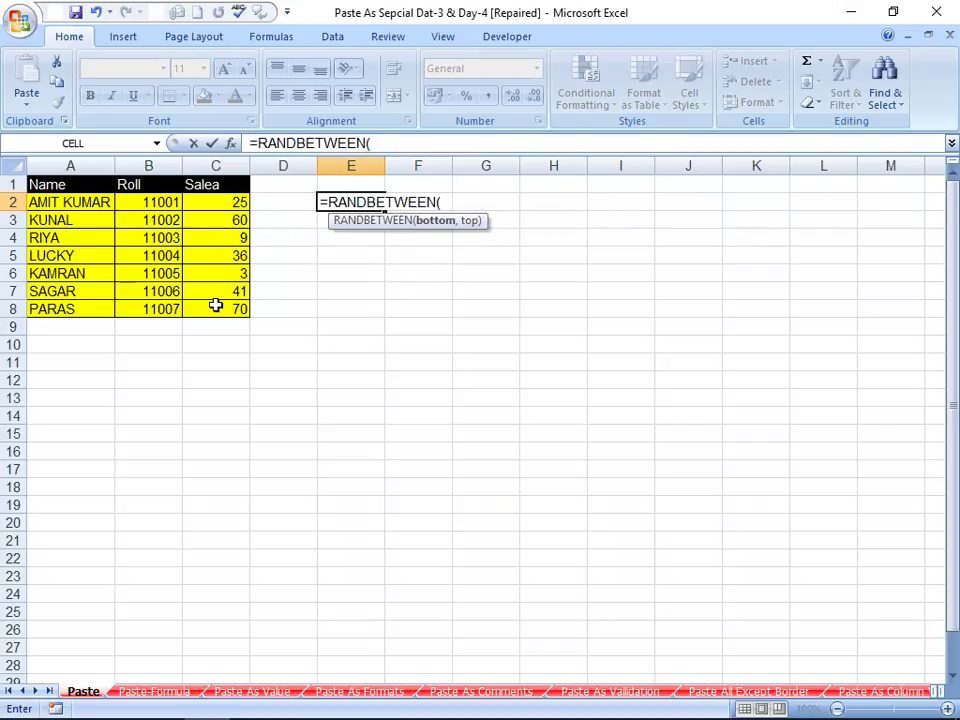
pyautogui.write('1,100')
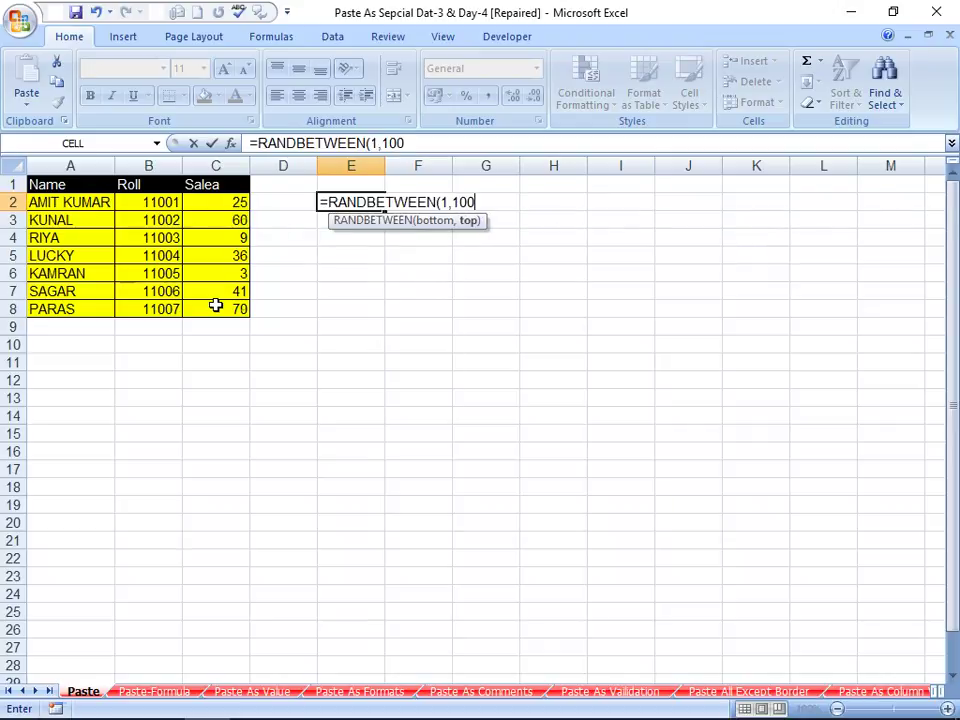
pyautogui.press('Return')
# - Fill the E2 formula down through E11 and recalculate the random numbers
pyautogui.press('Up')
pyautogui.hotkey('shift', 'Down')
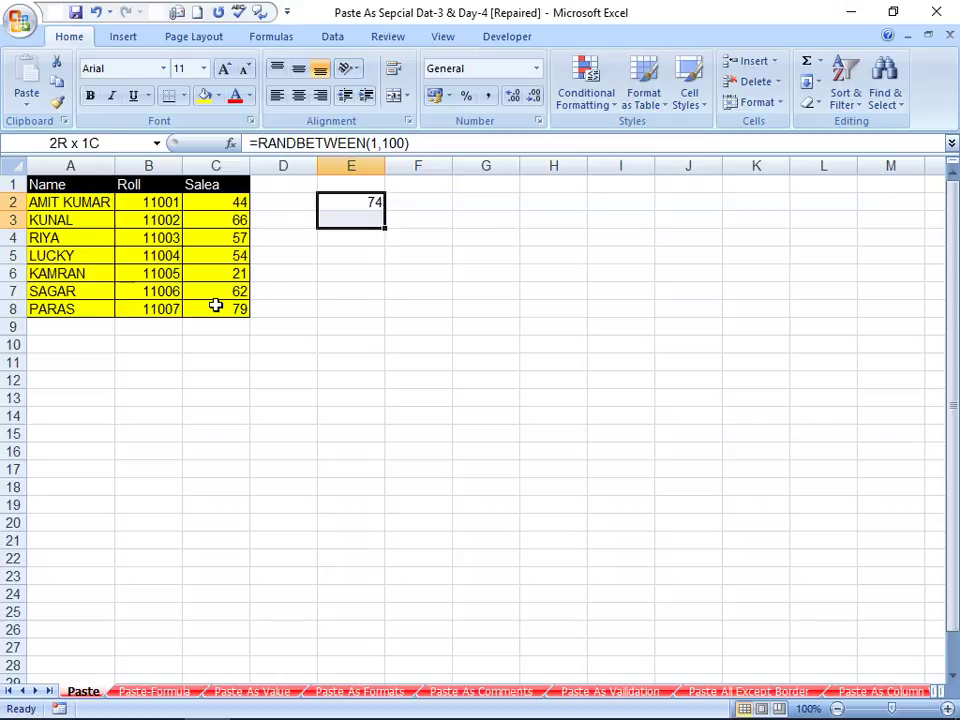
pyautogui.hotkey('shift', 'Down')
pyautogui.hotkey('shift', 'Down')
pyautogui.hotkey('shift', 'Down')
pyautogui.hotkey('shift', 'Down')
pyautogui.hotkey('shift', 'Down')
pyautogui.hotkey('shift', 'Down')
pyautogui.hotkey('shift', 'Down')
pyautogui.hotkey('shift', 'Down')
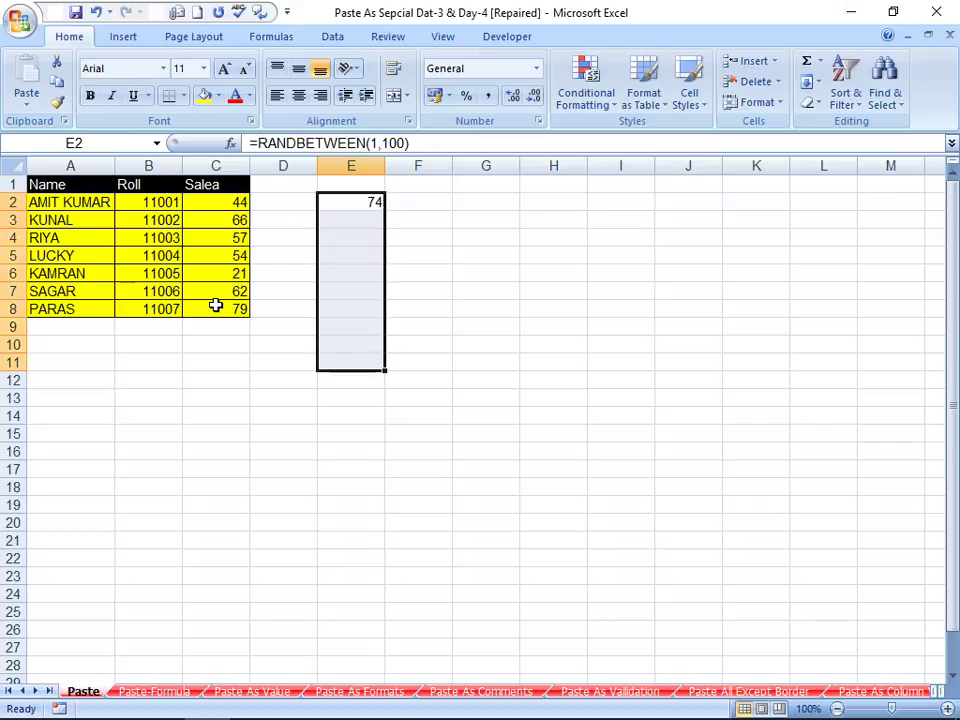
pyautogui.hotkey('ctrl', 'd')
pyautogui.press('Right')
pyautogui.press('Right')
pyautogui.press('Right')
pyautogui.press('F2')
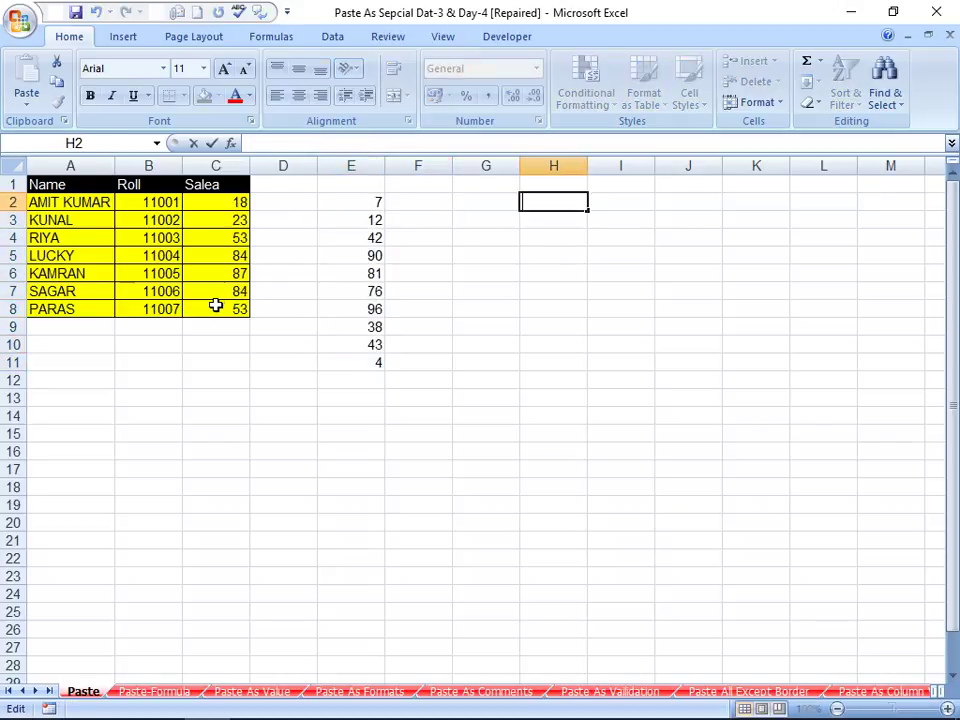
pyautogui.press('Return')
pyautogui.press('Return')
pyautogui.press('Return')
pyautogui.press('Return')
pyautogui.press('Return')
pyautogui.press('Return')
pyautogui.press('Return')
pyautogui.press('Return')
pyautogui.press('Return')
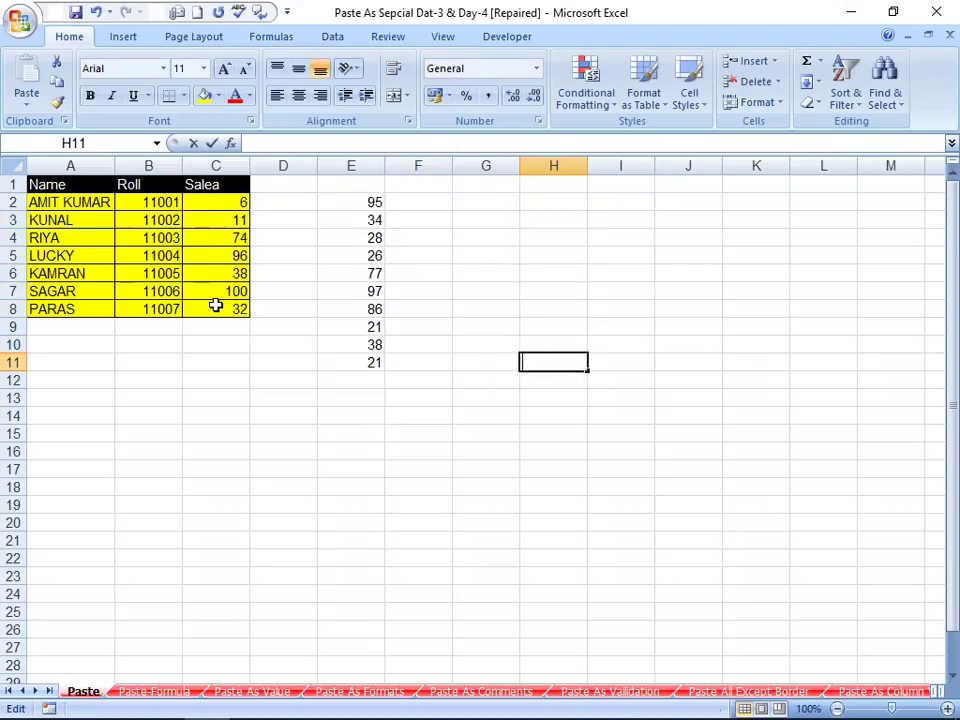
pyautogui.press('Return')
pyautogui.press('Return')
pyautogui.press('Return')
pyautogui.press('Return')
pyautogui.press('Return')
pyautogui.press('Return')
pyautogui.press('Return')
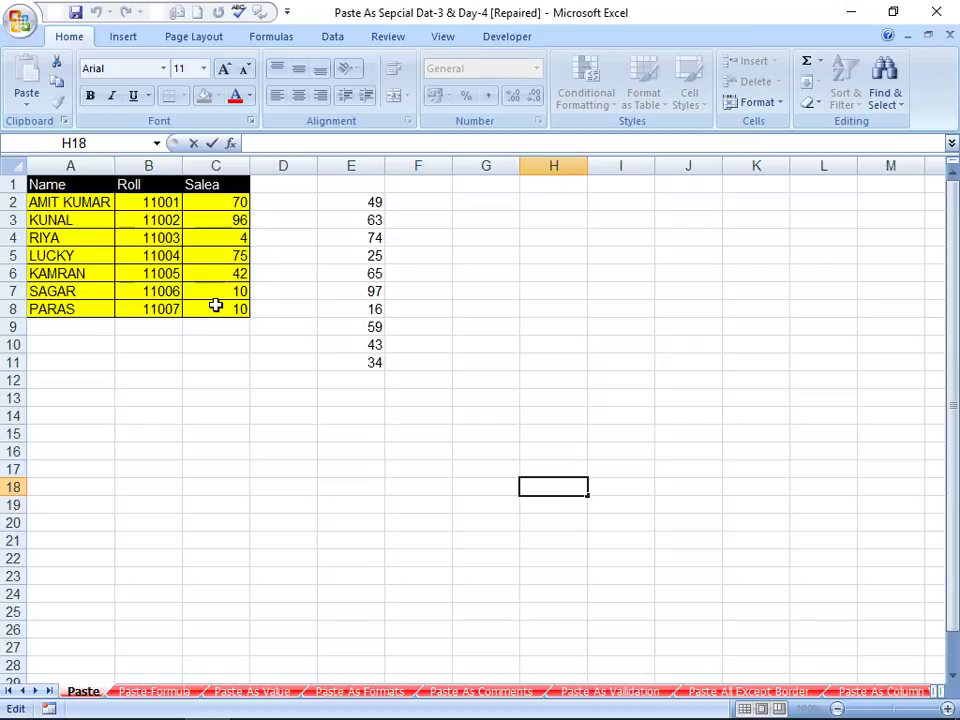
# - Recalculate the random numbers several times from column H
pyautogui.press('Up')
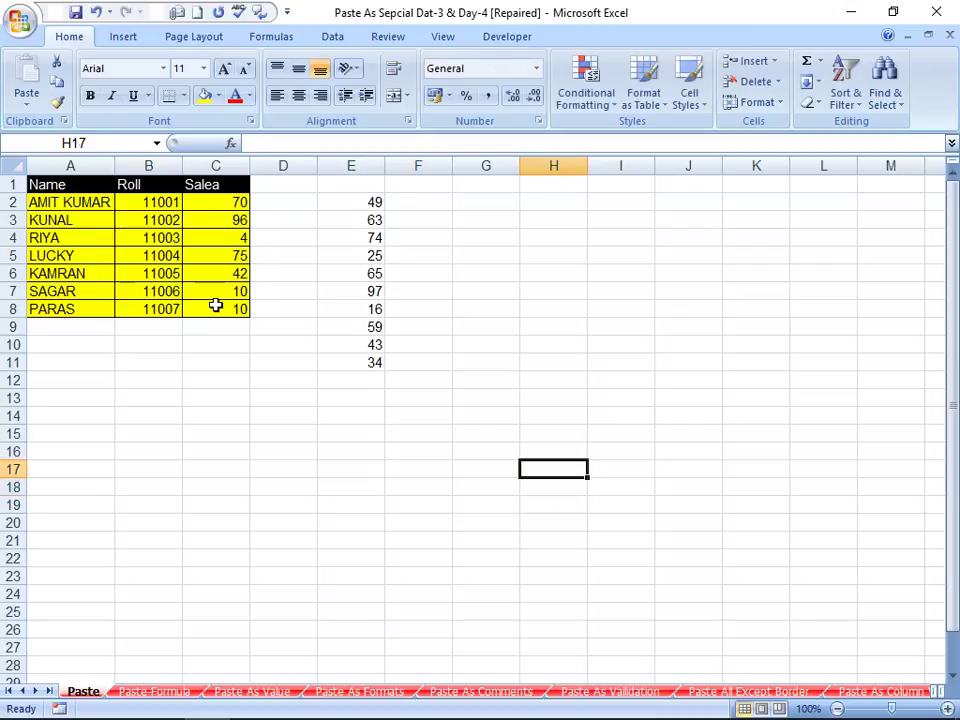
pyautogui.press('Up')
pyautogui.press('Up')
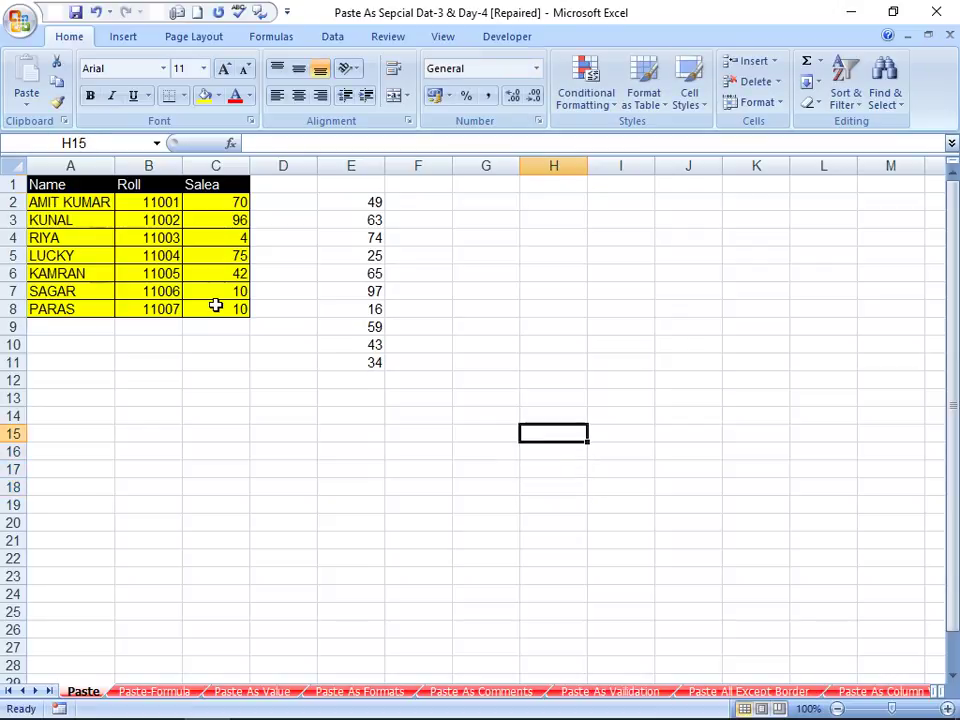
pyautogui.hotkey('ctrl', 'Up')
pyautogui.press('Down')
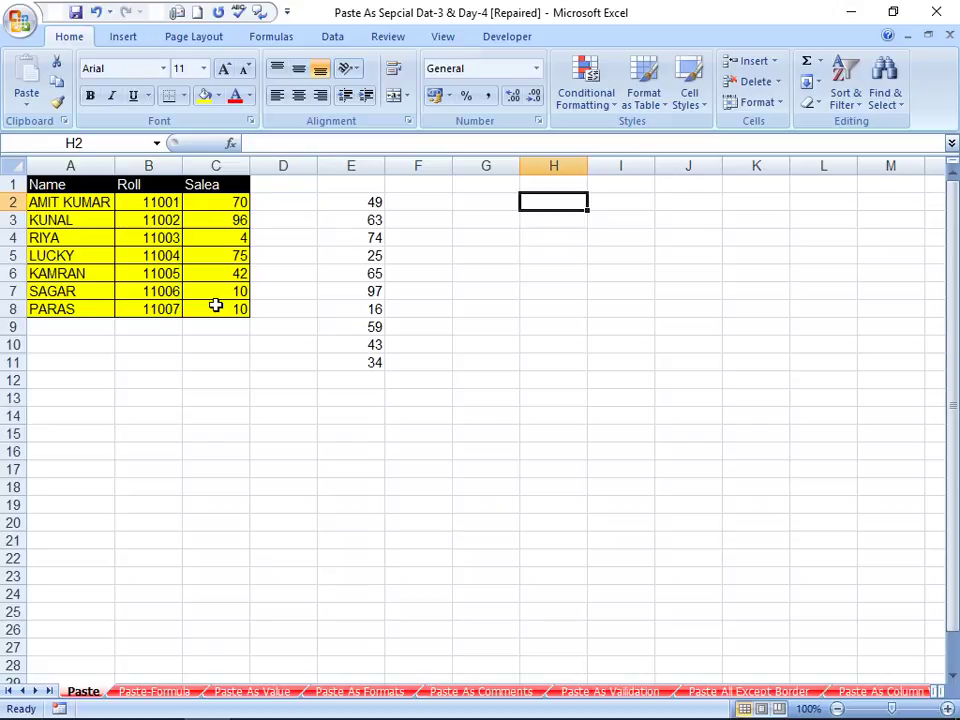
pyautogui.press('Return')
pyautogui.press('Return')
pyautogui.press('Return')
pyautogui.press('Return')
pyautogui.press('Return')
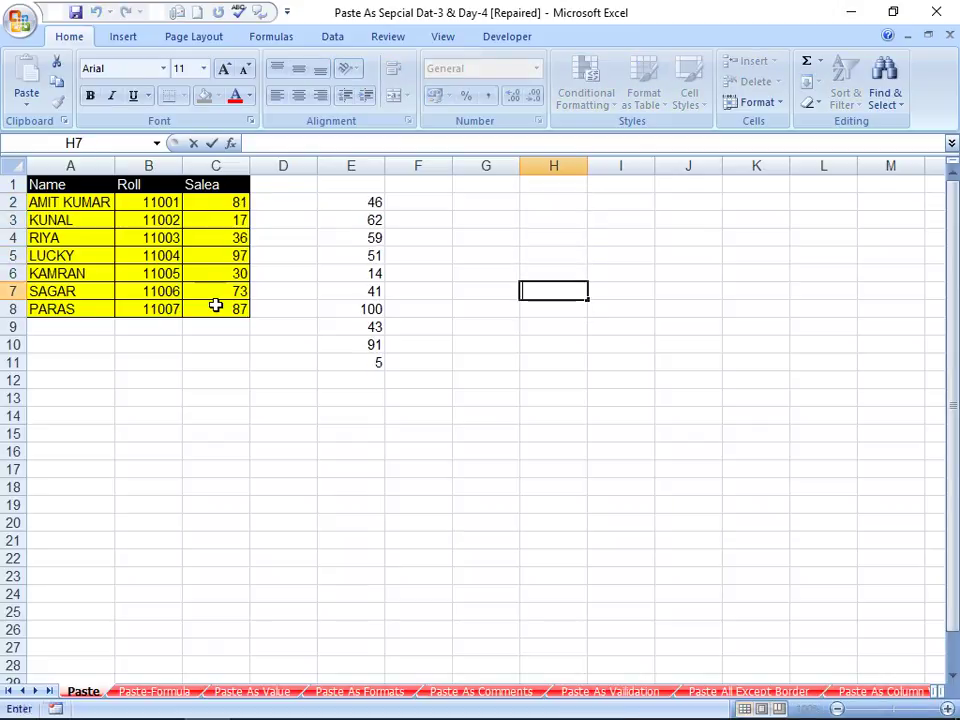
pyautogui.press('Return')
pyautogui.press('Return')
pyautogui.press('Return')
pyautogui.press('Return')
pyautogui.press('Return')
pyautogui.press('F2')
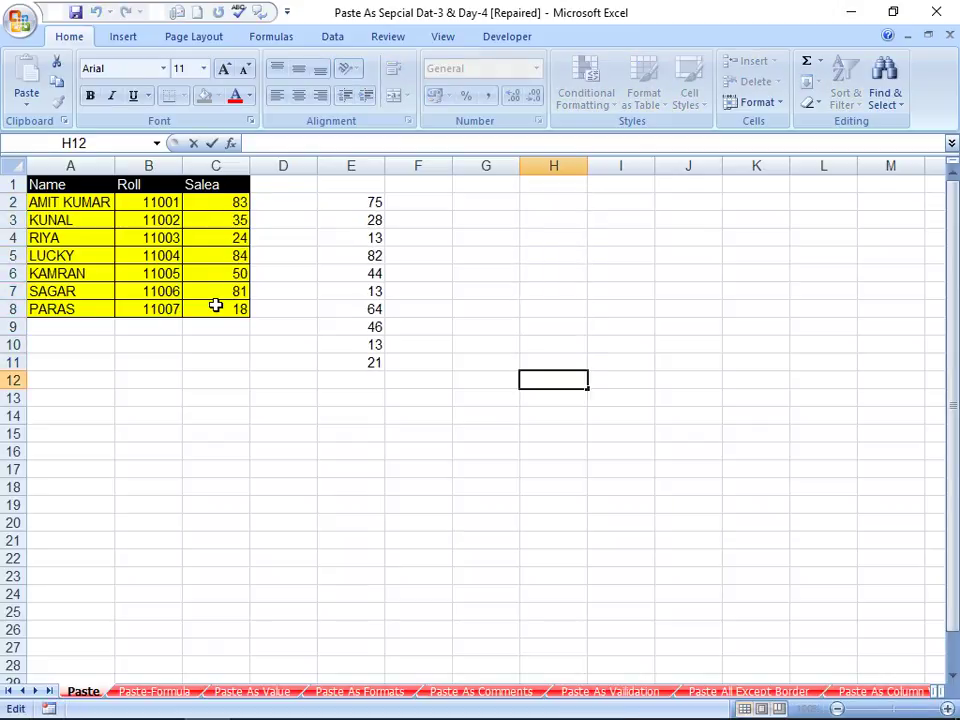
pyautogui.press('Return')
pyautogui.press('Return')
pyautogui.press('Return')
pyautogui.press('Return')
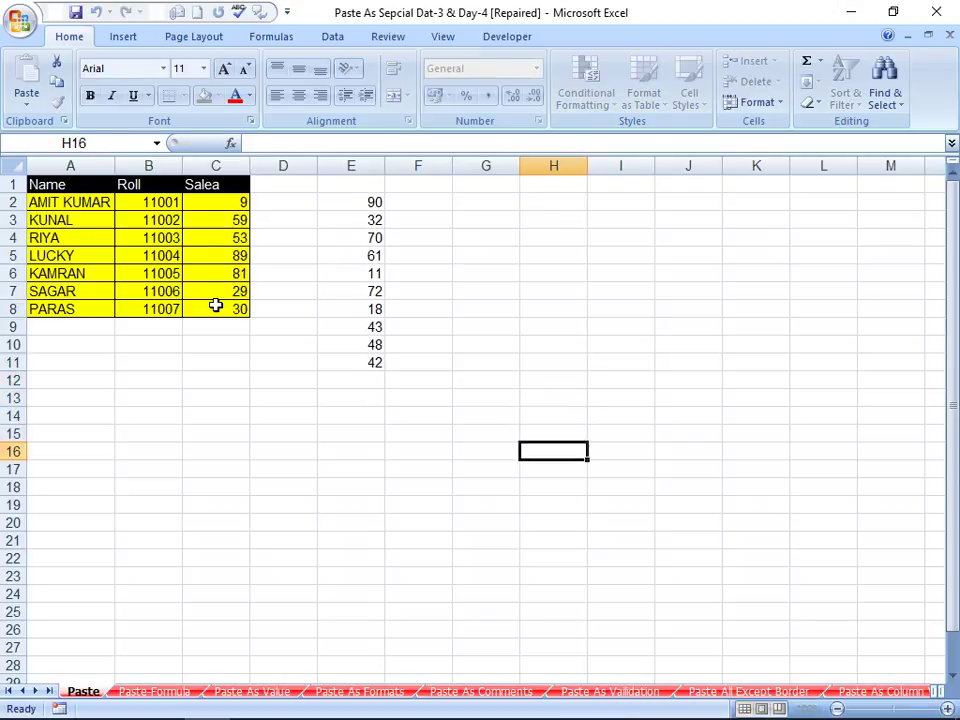
pyautogui.press('Return')
pyautogui.press('Return')
pyautogui.press('Return')
pyautogui.press('F2')
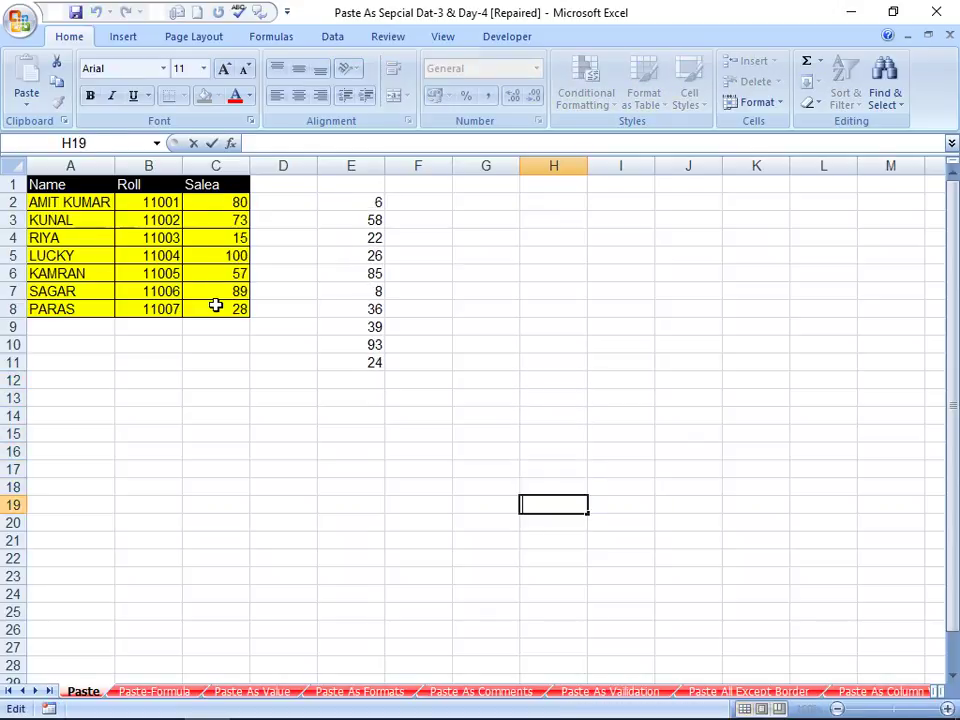
pyautogui.press('Escape')
# - Select E2:E11 and delete the random numbers
pyautogui.press('Left')
pyautogui.press('Left')
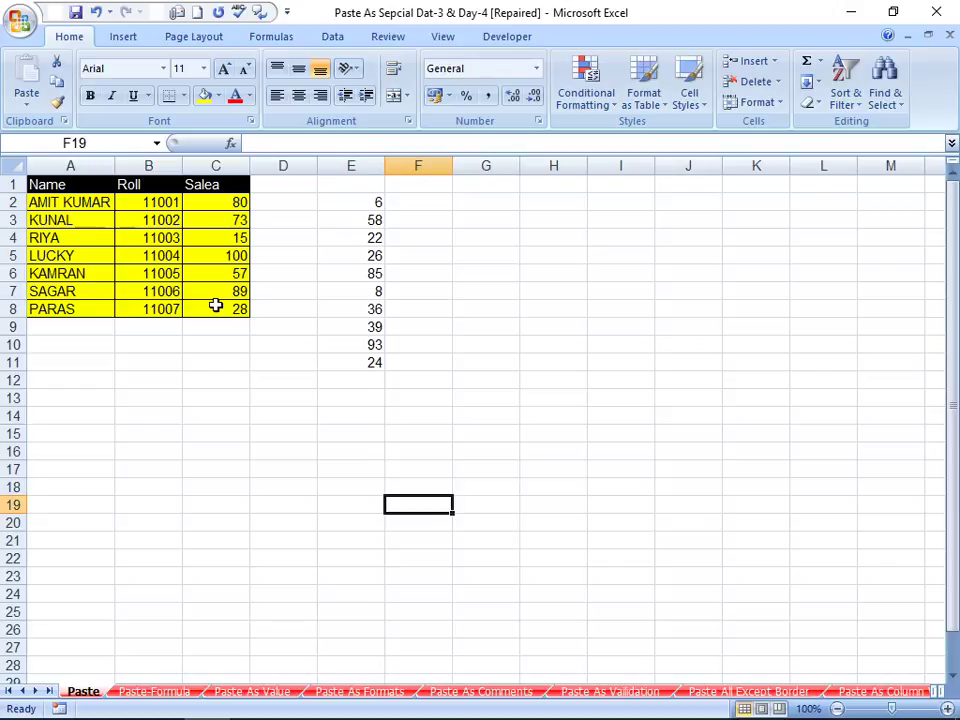
pyautogui.press('Left')
pyautogui.hotkey('ctrl', 'Up')
pyautogui.hotkey('ctrl', 'shift', 'Up')
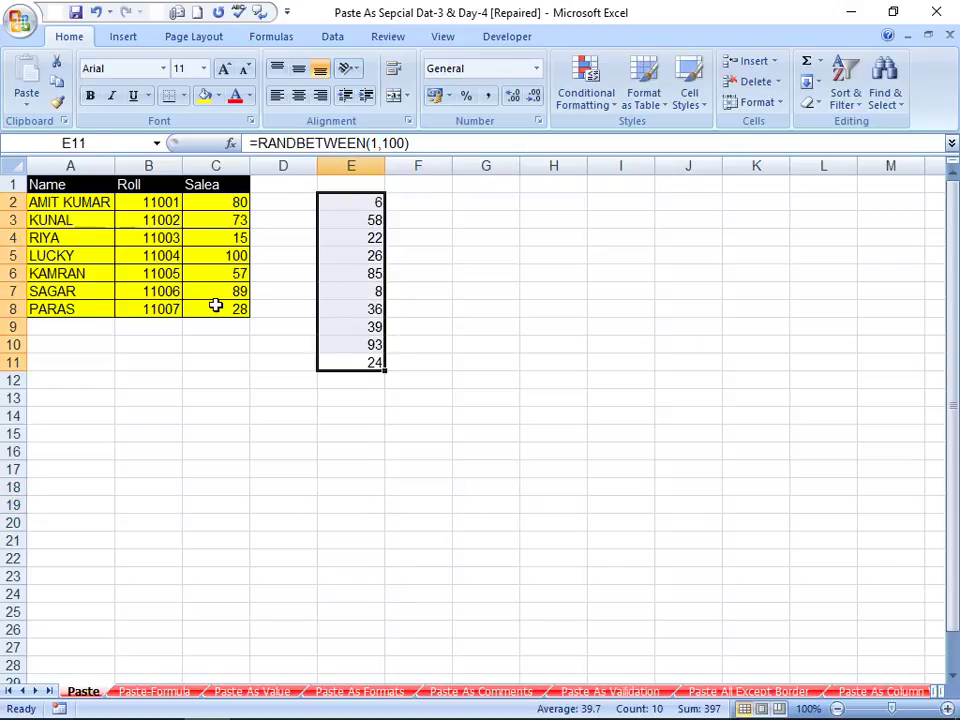
pyautogui.press('Delete')
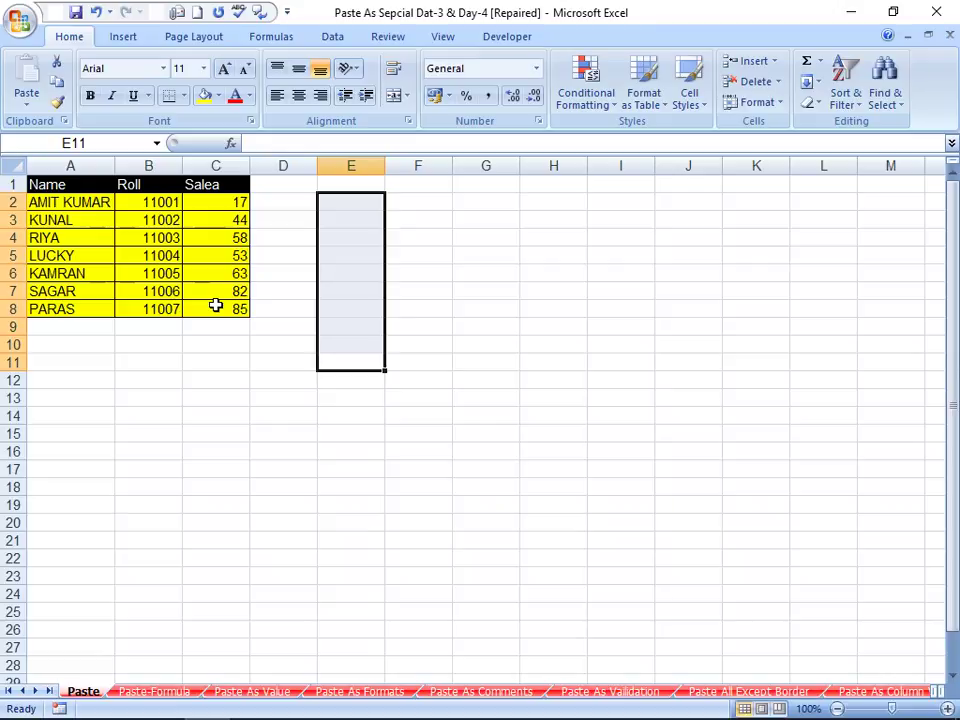
pyautogui.press('Left')
pyautogui.press('Left')
# - Inspect the Salea formula in C4, then switch to the Paste-Formula sheet
pyautogui.press('Up')
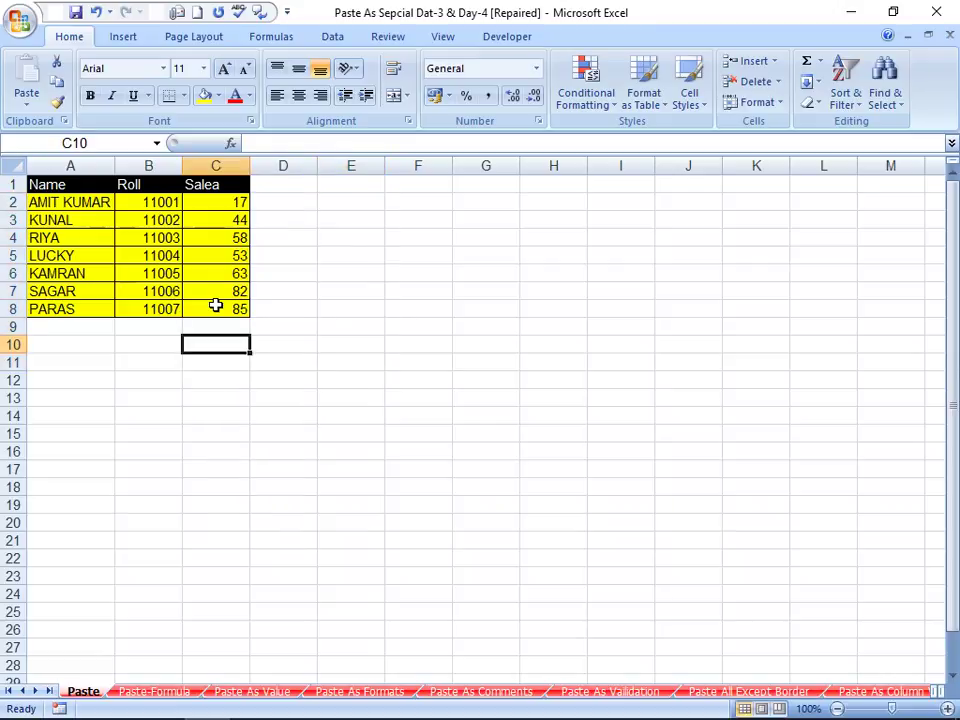
pyautogui.press('Up')
pyautogui.press('Up')
pyautogui.press('Up')
pyautogui.press('Up')
pyautogui.press('Up')
pyautogui.press('Up')
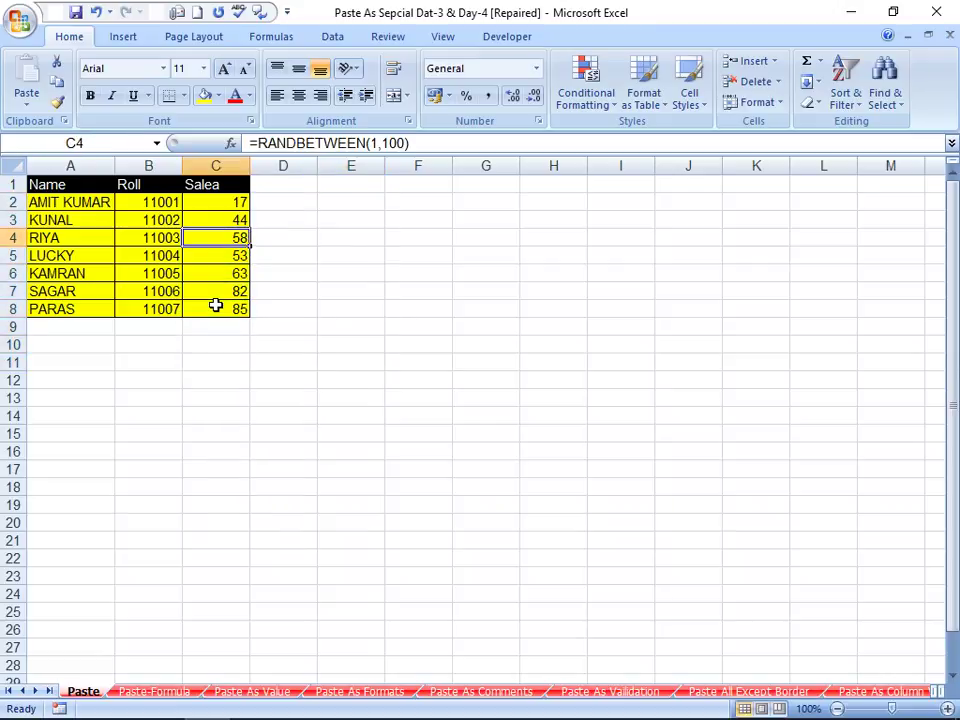
pyautogui.press('Up')
pyautogui.press('Up')
pyautogui.press('Up')
pyautogui.press('Left')
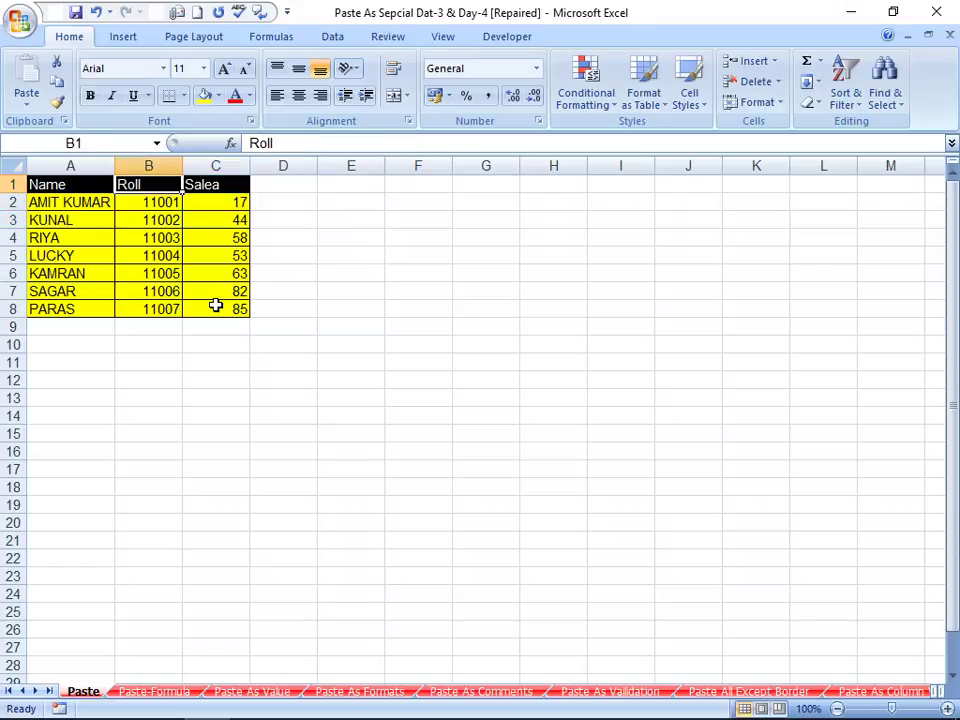
pyautogui.press('Left')
pyautogui.click(160, 237)
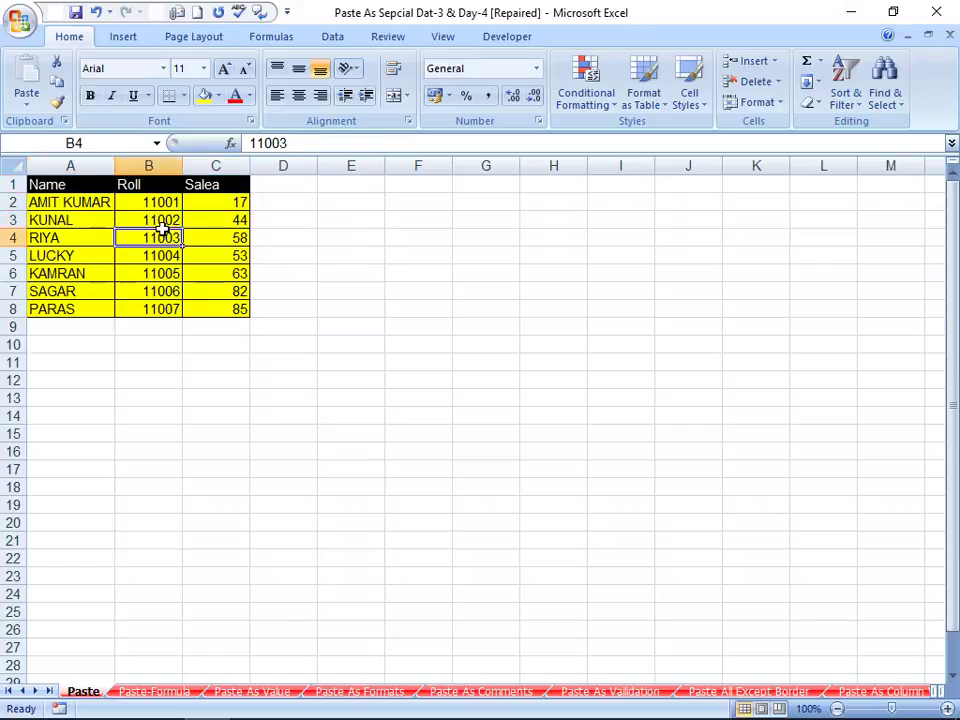
pyautogui.click(193, 236)
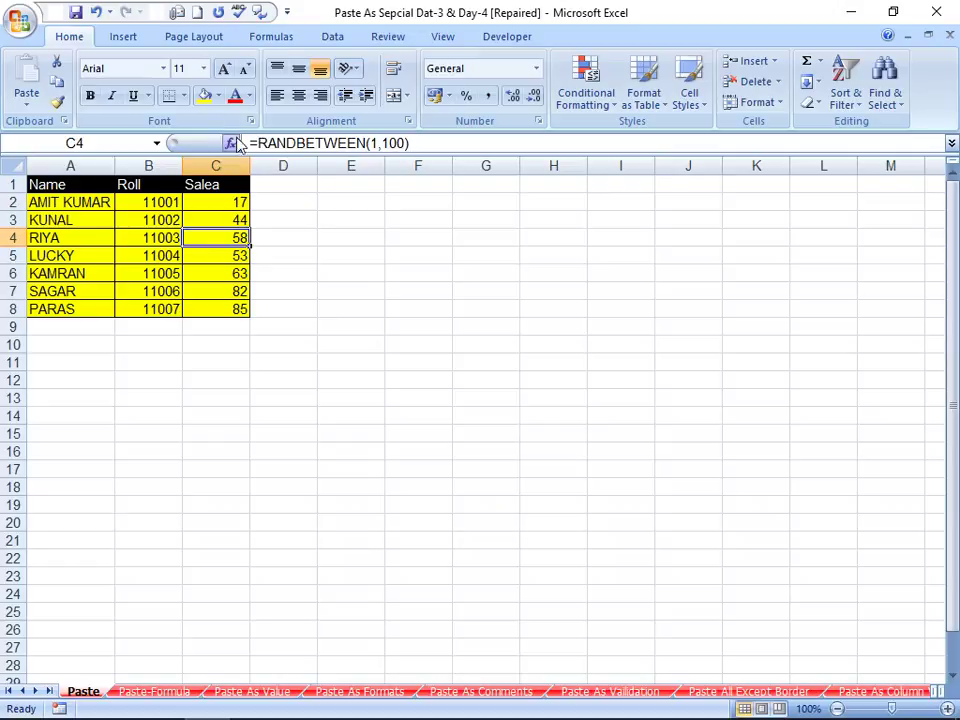
pyautogui.moveTo(252, 143); pyautogui.dragTo(505, 155)
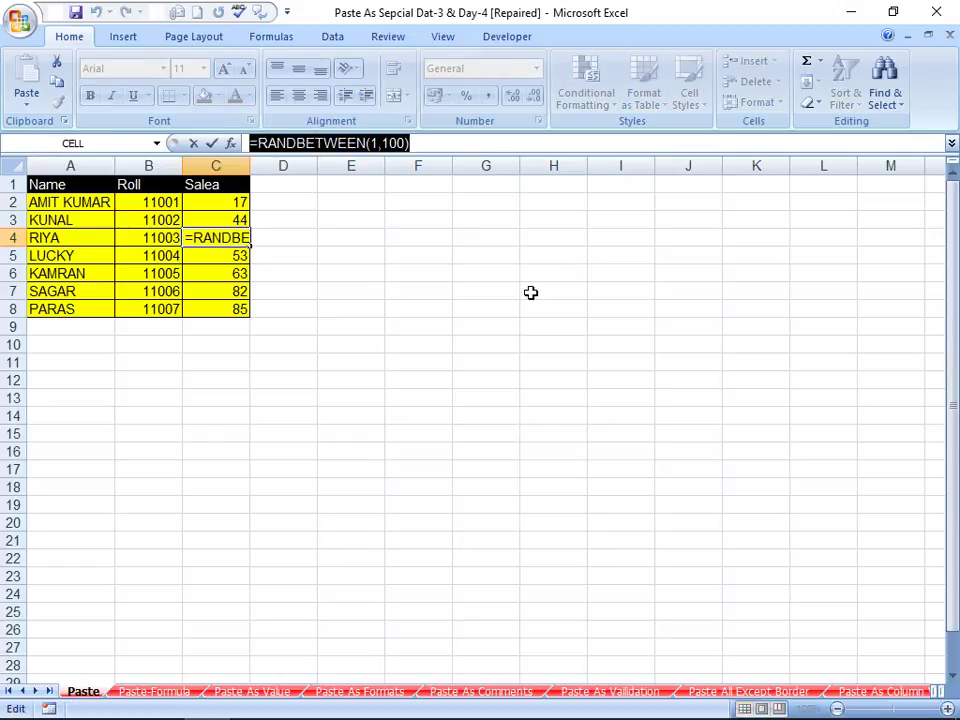
pyautogui.press('Escape')
pyautogui.moveTo(66, 186); pyautogui.dragTo(100, 202)
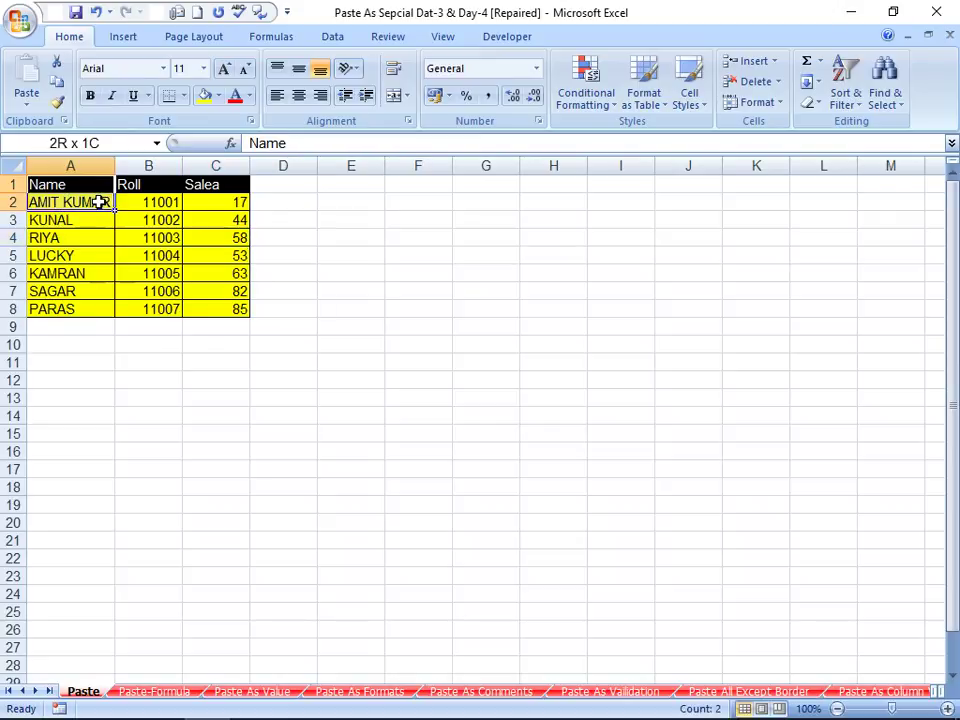
pyautogui.click(157, 691)
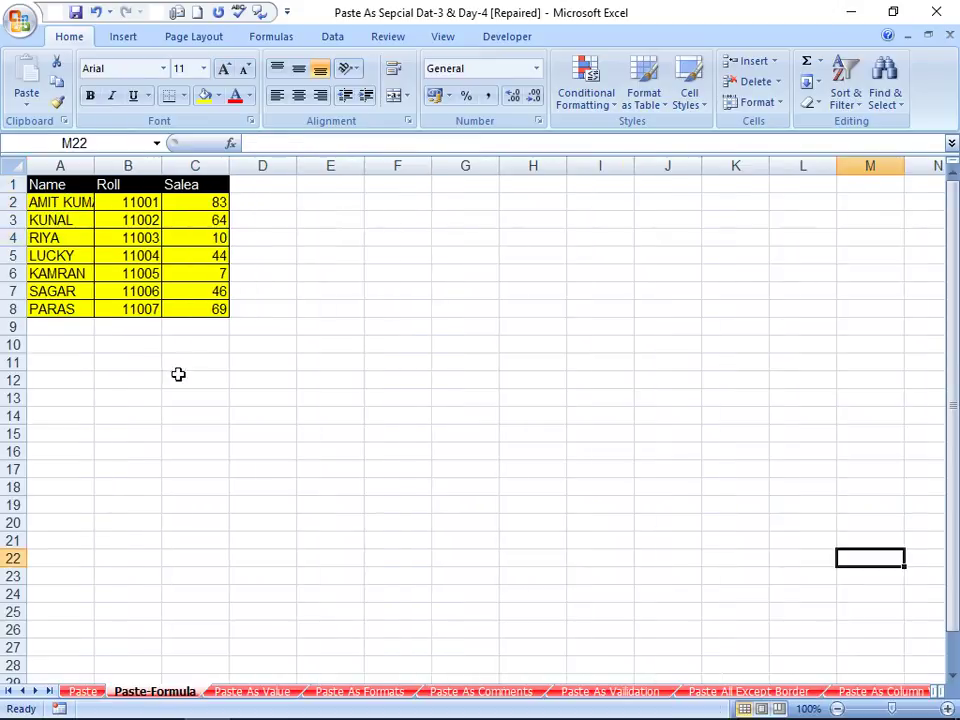
# - Copy A1:C8 and Paste Special it at H8 with the Formulas option
pyautogui.moveTo(79, 190)
pyautogui.mouseDown()
pyautogui.moveTo(158, 266)
pyautogui.moveTo(197, 321)
pyautogui.mouseUp()
pyautogui.rightClick(204, 283)
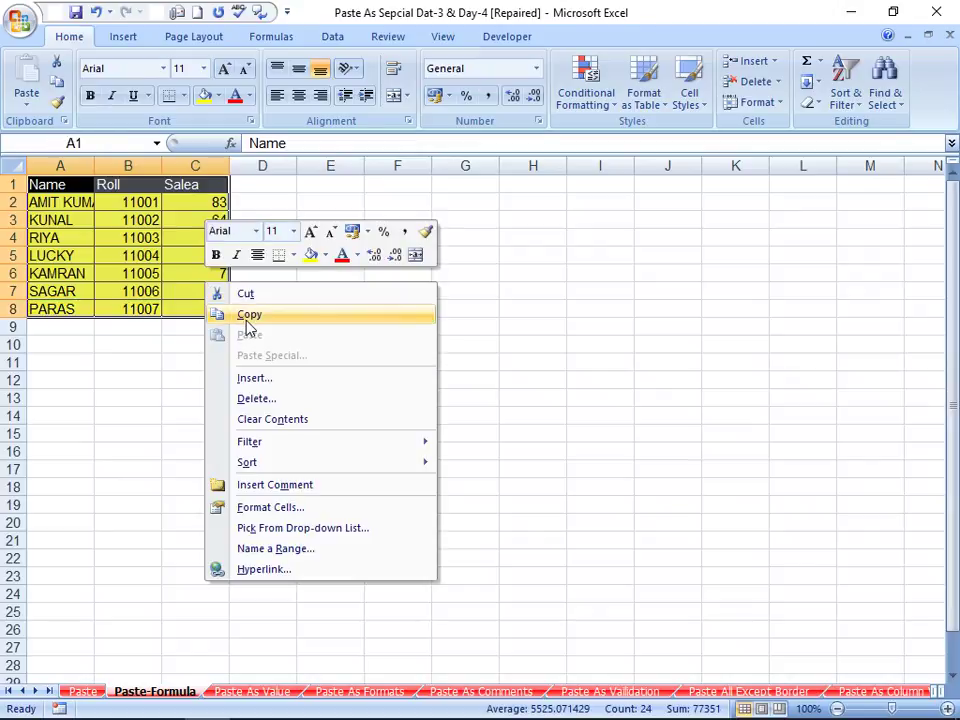
pyautogui.click(248, 318)
pyautogui.rightClick(535, 314)
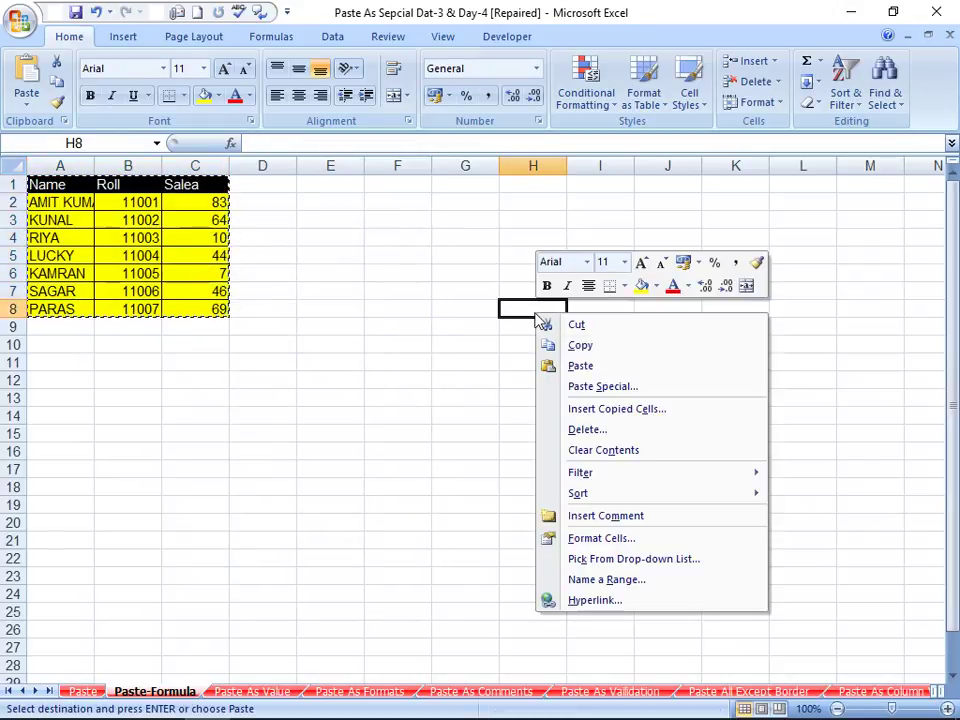
pyautogui.click(578, 388)
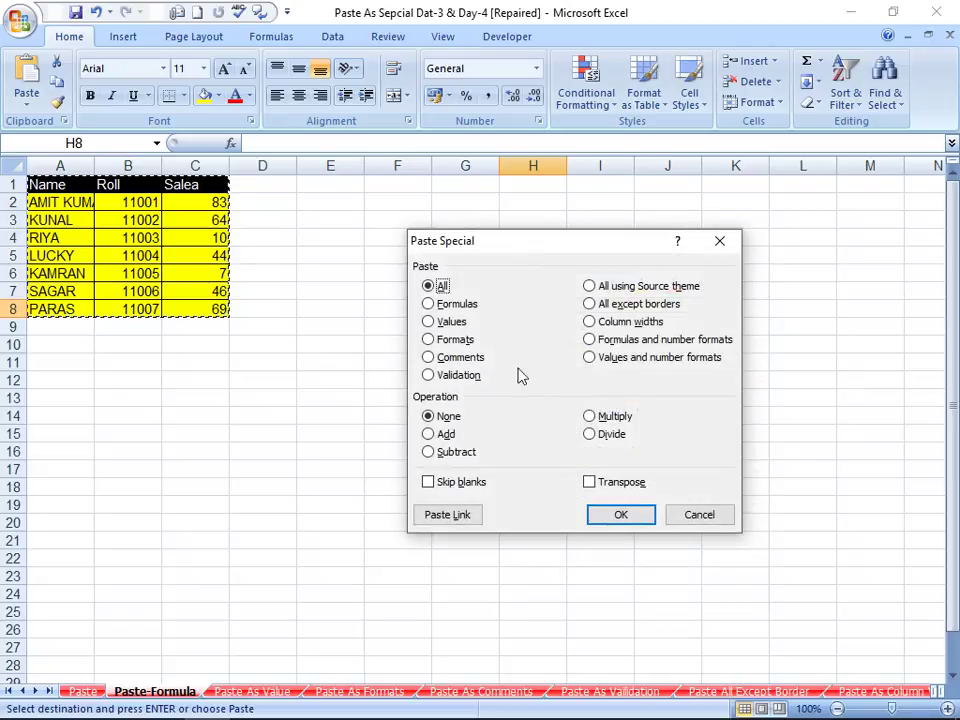
pyautogui.click(432, 304)
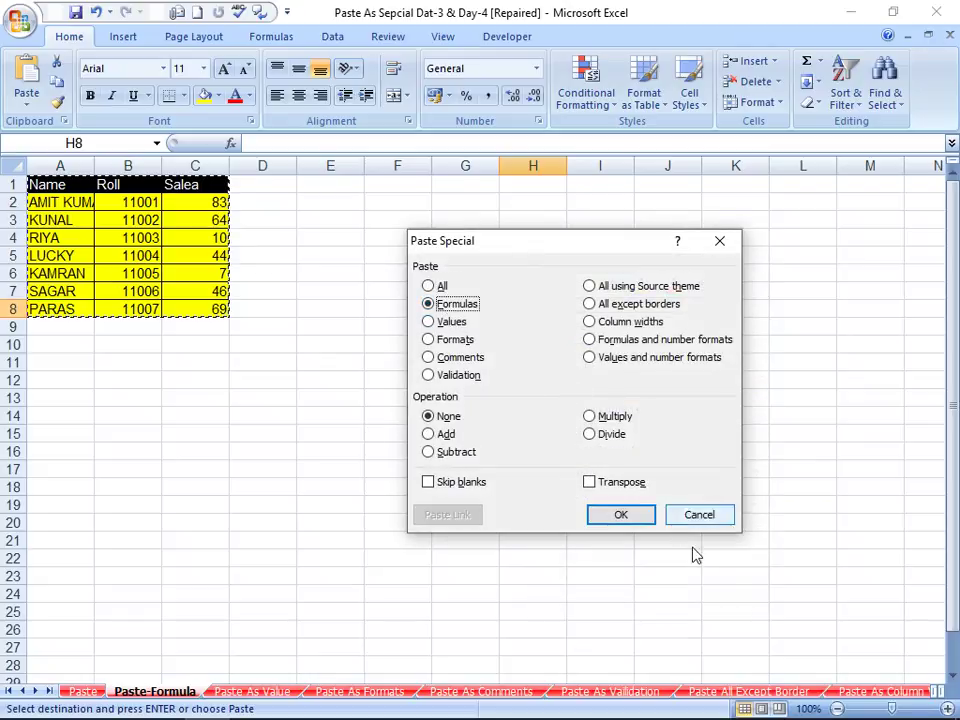
pyautogui.click(620, 516)
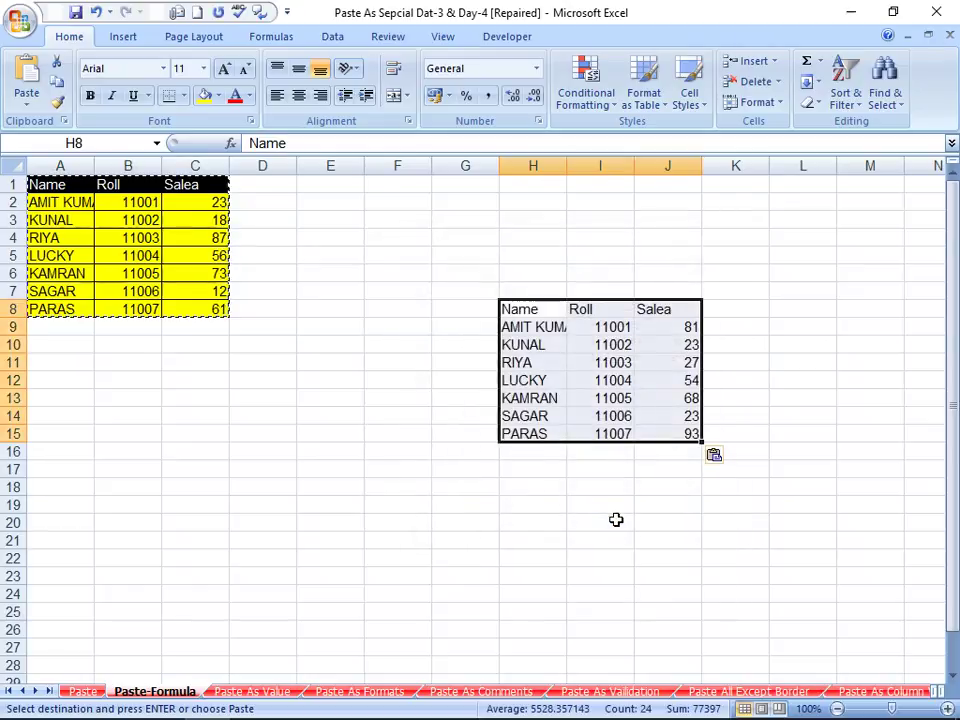
# - Compare pasted cells H11, I11 and J11 with the source formula in C3
pyautogui.click(205, 217)
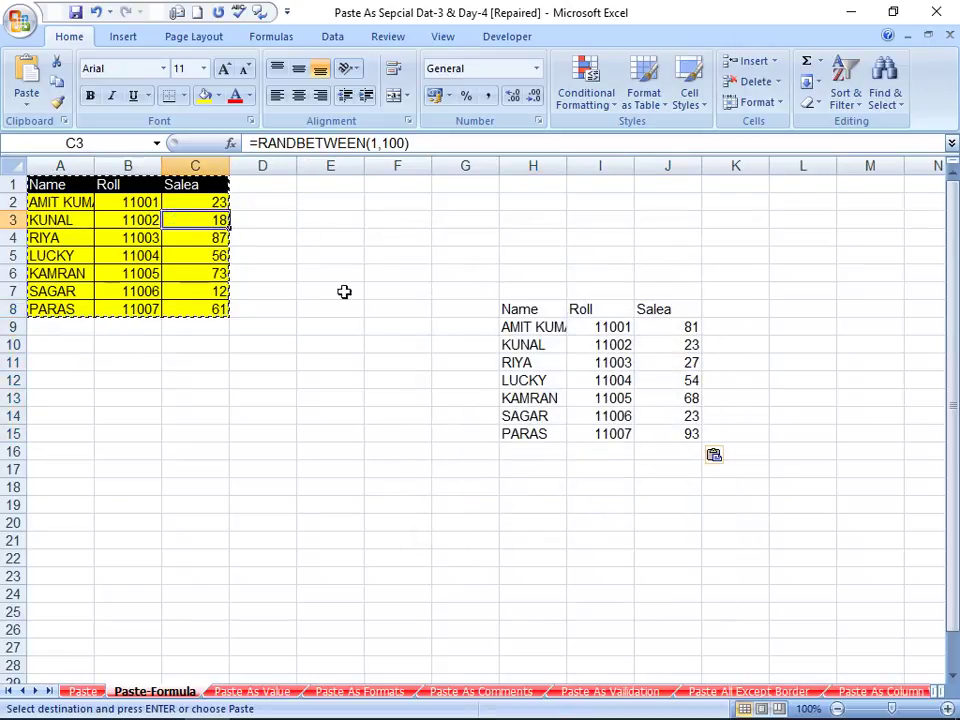
pyautogui.click(516, 360)
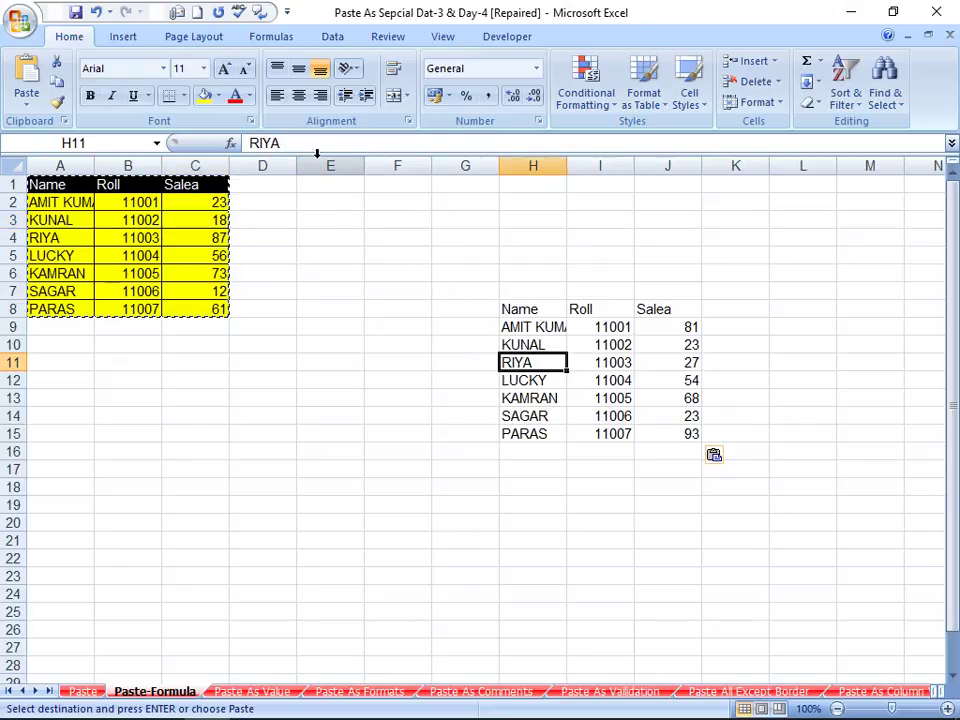
pyautogui.click(632, 363)
pyautogui.click(666, 363)
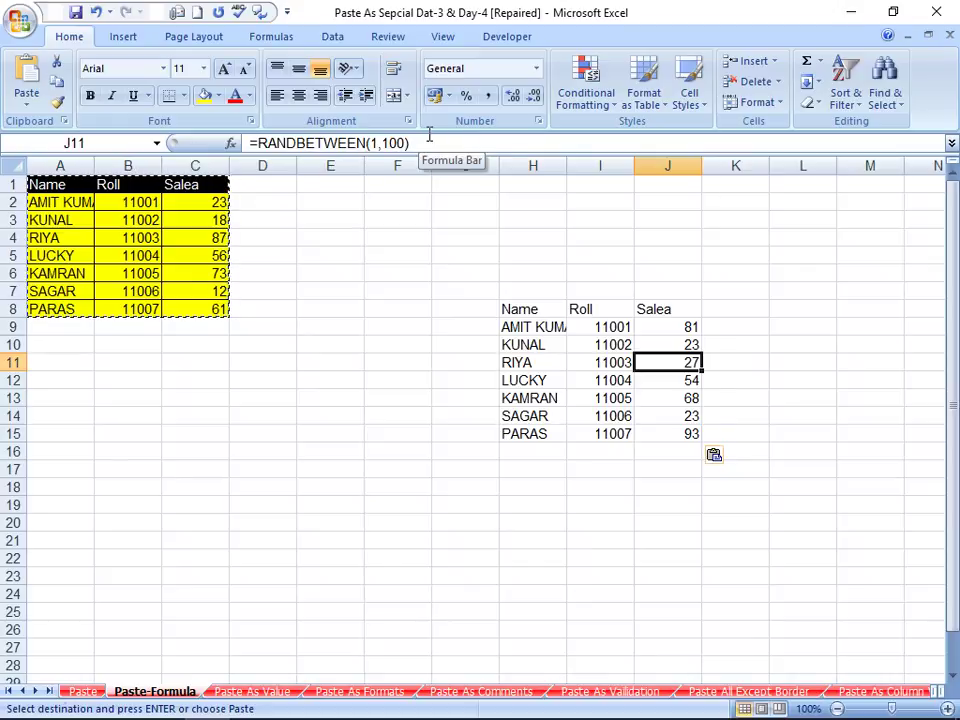
# - Delete the formula-only copy in H8:J15 and move to the Paste As Value sheet
pyautogui.press('Escape')
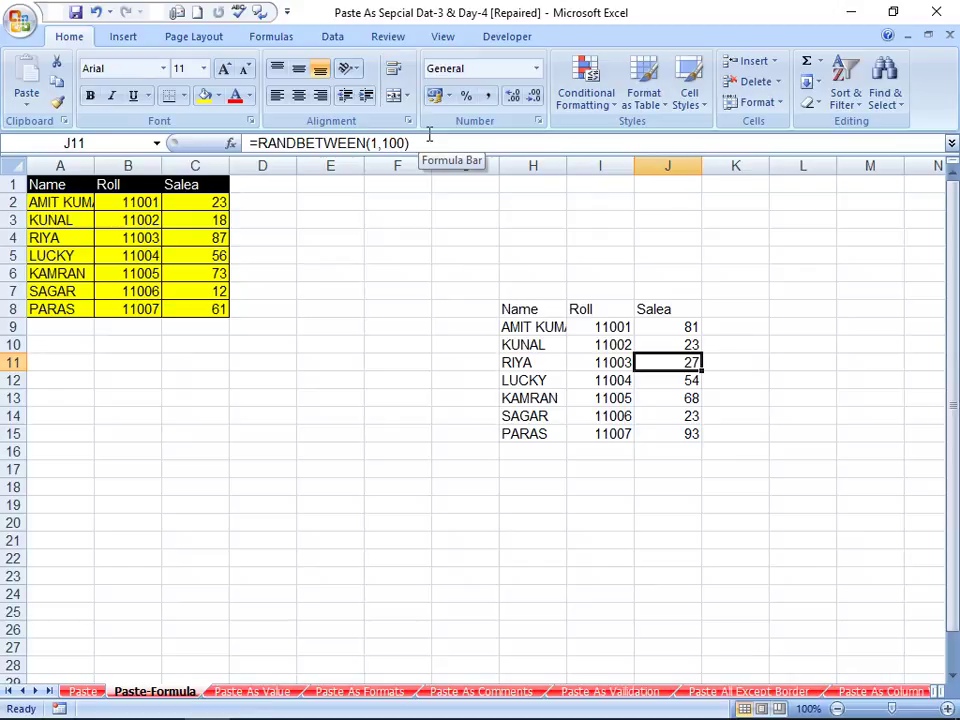
pyautogui.press('Left')
pyautogui.press('Left')
pyautogui.press('Left')
pyautogui.press('Left')
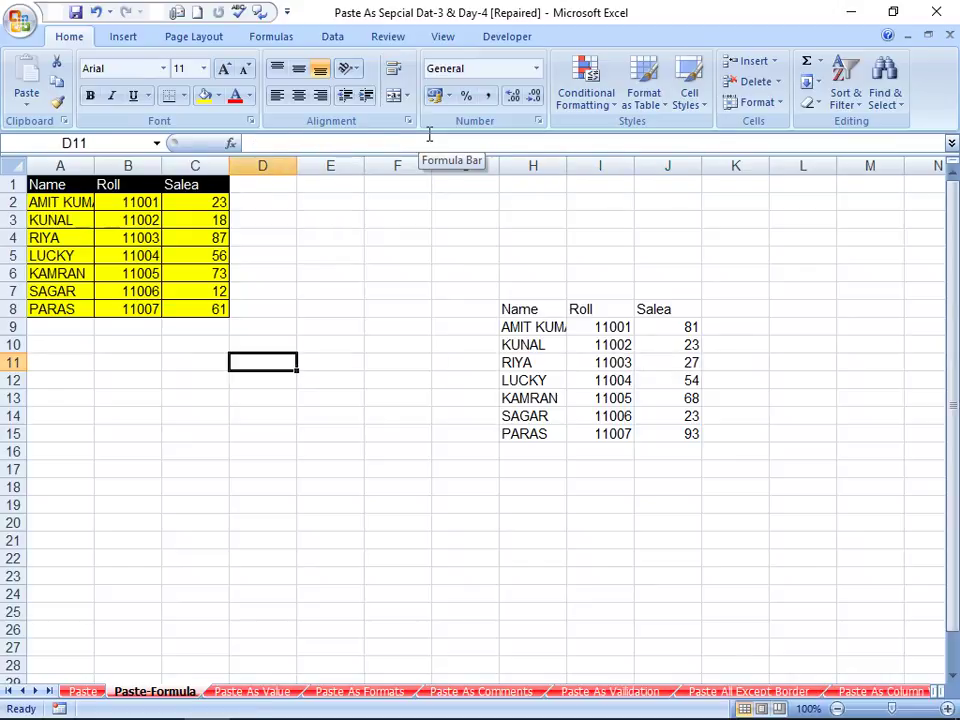
pyautogui.press('Up')
pyautogui.press('Right')
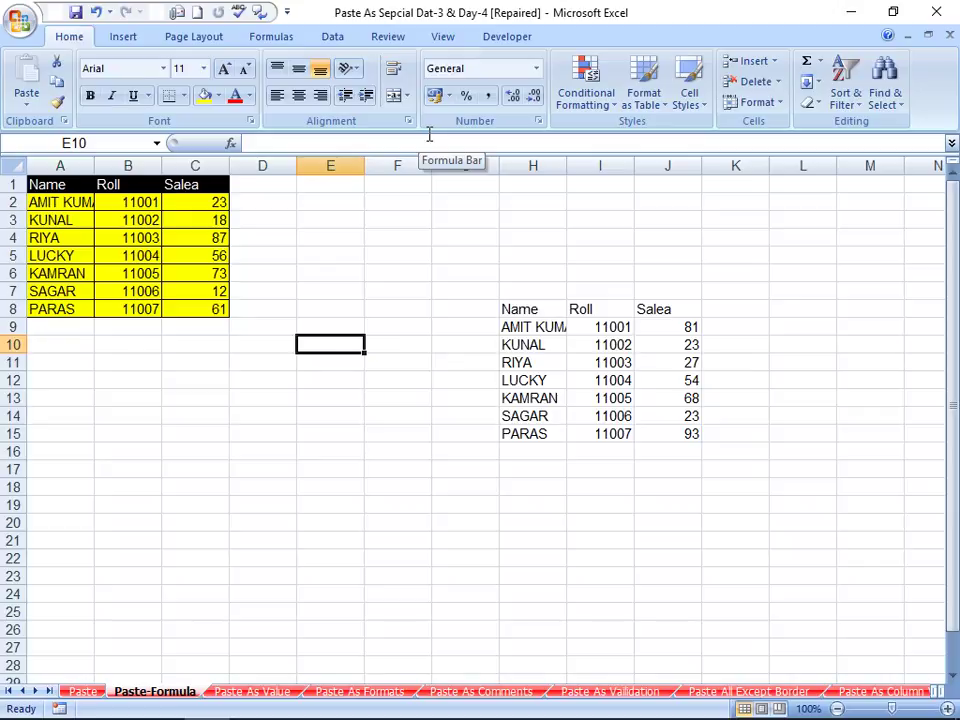
pyautogui.press('Right')
pyautogui.press('Right')
pyautogui.press('Right')
pyautogui.press('Up')
pyautogui.press('Up')
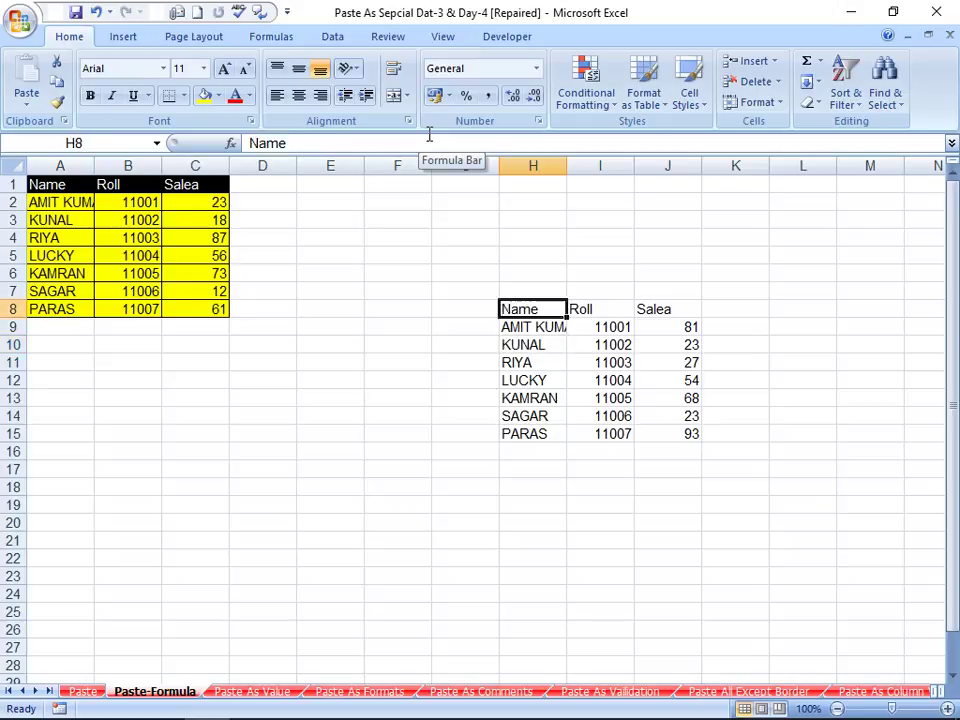
pyautogui.press('Up')
pyautogui.press('Down')
pyautogui.hotkey('ctrl', 'shift', 'Right')
pyautogui.hotkey('ctrl', 'shift', 'Down')
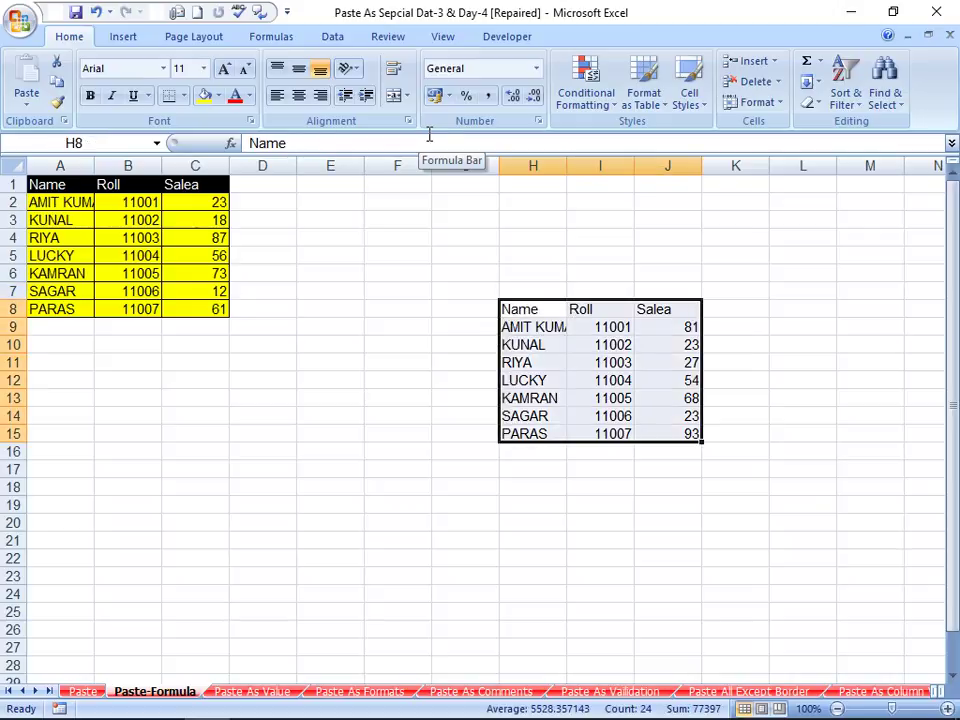
pyautogui.press('Delete')
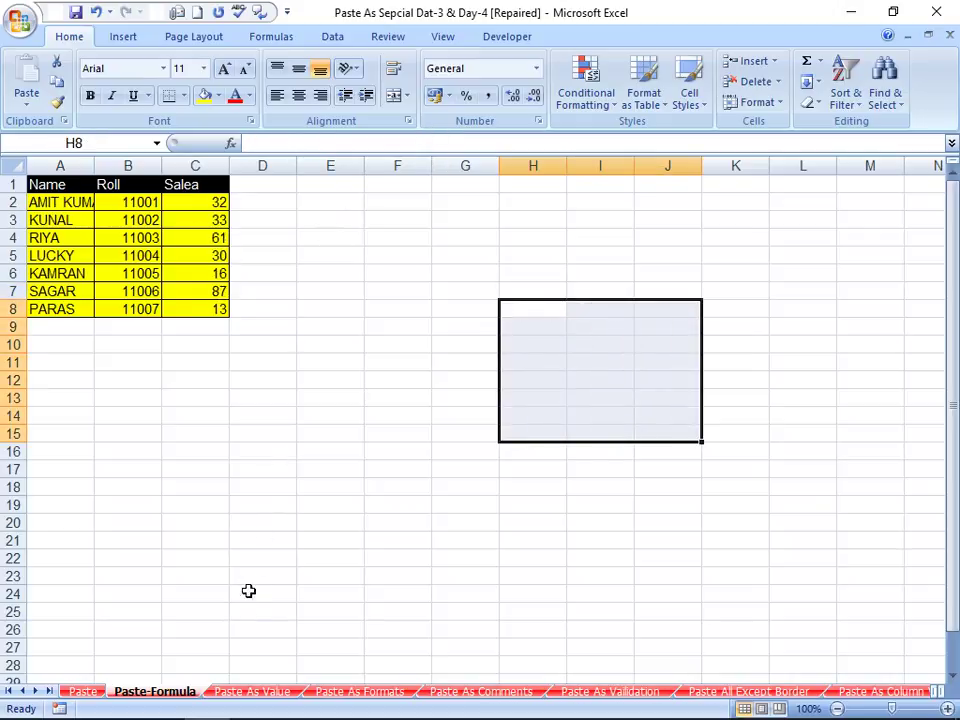
pyautogui.click(254, 692)
pyautogui.click(273, 560)
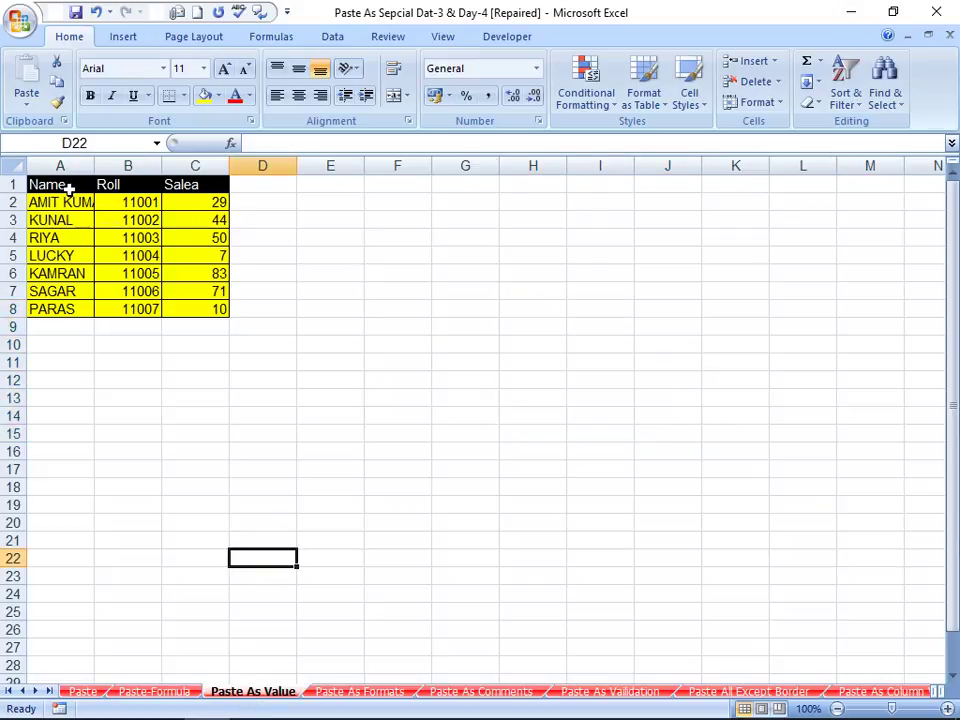
# - Copy the table A1:C8 and paste it in full at H10
pyautogui.moveTo(71, 190); pyautogui.dragTo(97, 202)
pyautogui.click(202, 242)
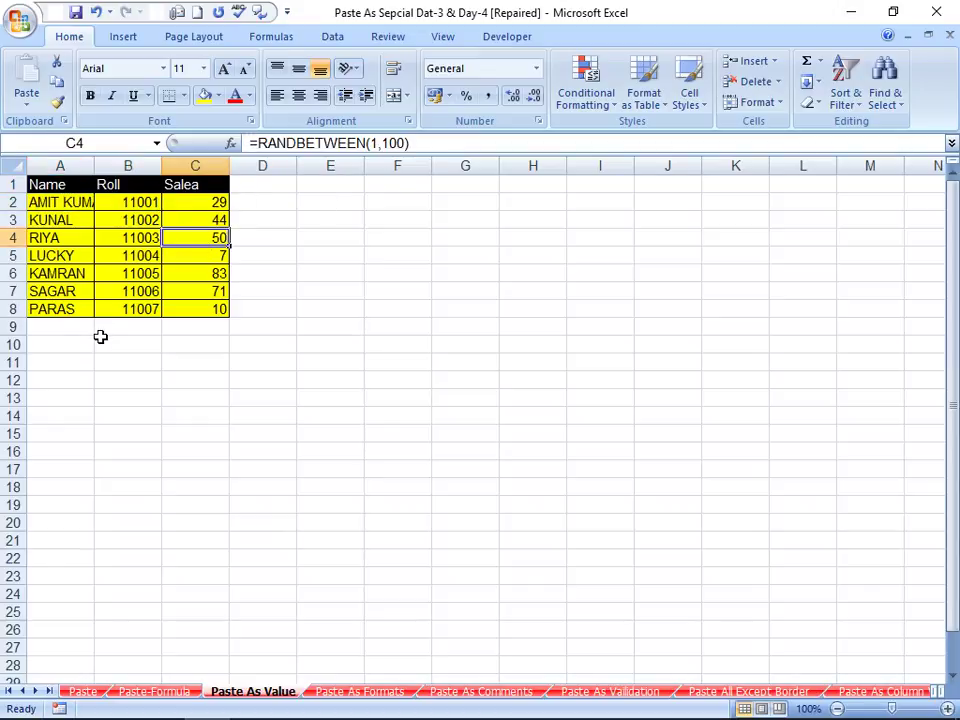
pyautogui.moveTo(75, 184)
pyautogui.mouseDown()
pyautogui.moveTo(145, 205)
pyautogui.moveTo(197, 311)
pyautogui.mouseUp()
pyautogui.rightClick(199, 305)
pyautogui.click(253, 338)
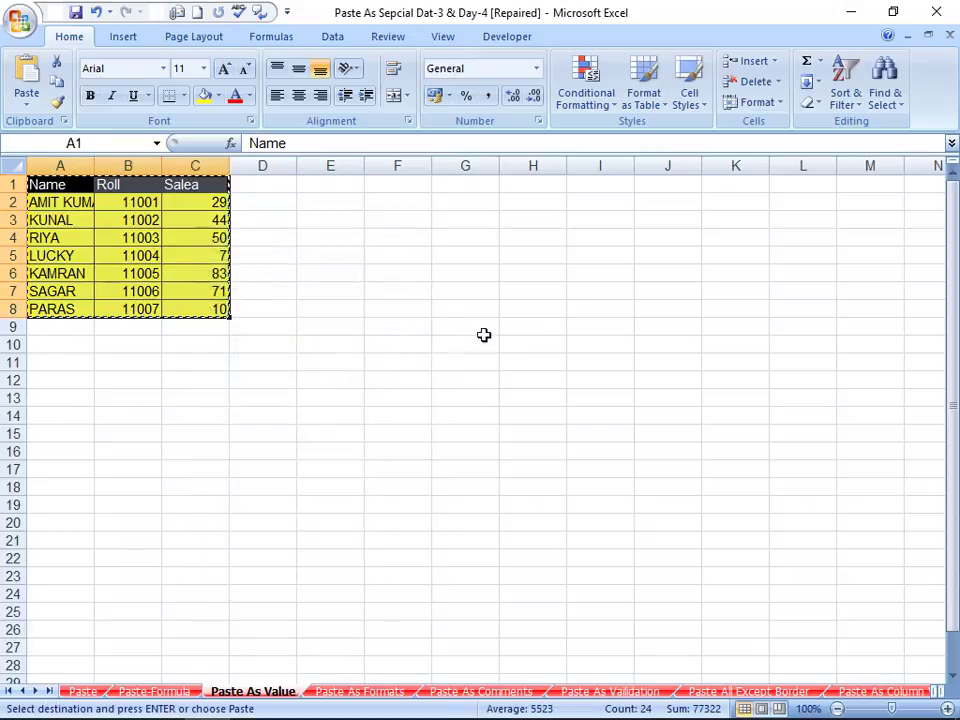
pyautogui.click(533, 344)
pyautogui.hotkey('ctrl', 'v')
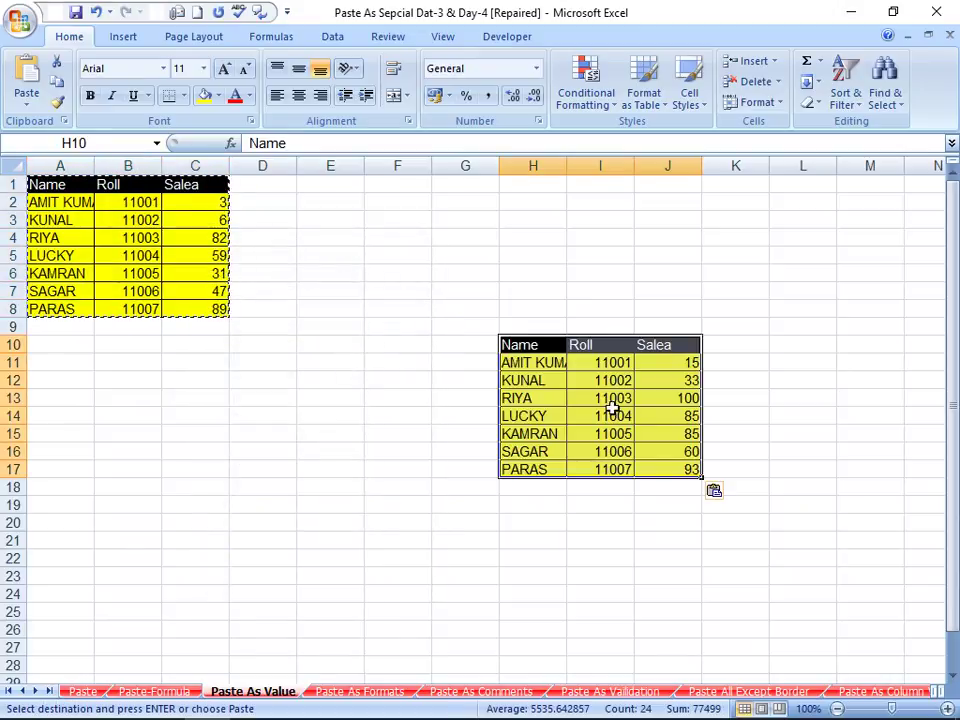
# - Compare pasted Salea cells J13 and J15 with source C7, then select H10:J17
pyautogui.click(690, 432)
pyautogui.press('Escape')
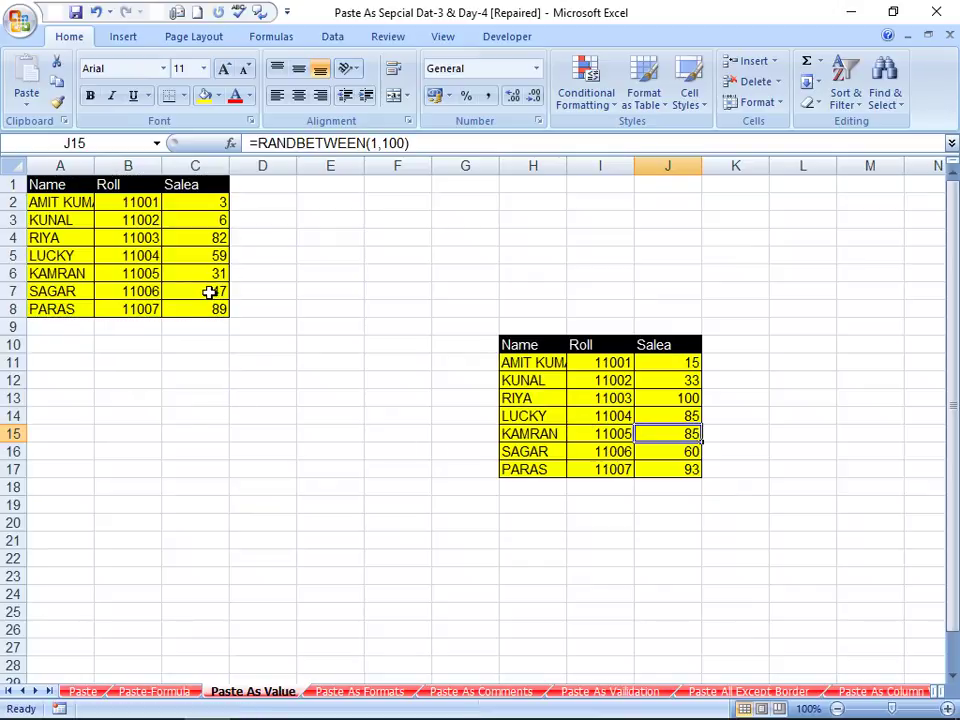
pyautogui.click(208, 287)
pyautogui.click(645, 402)
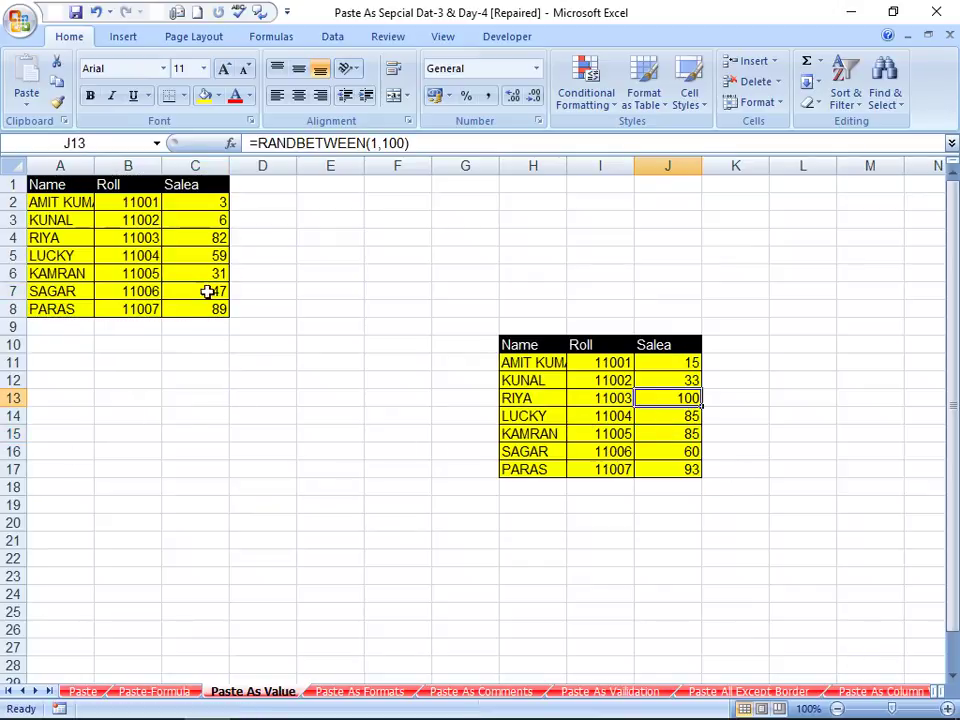
pyautogui.click(208, 288)
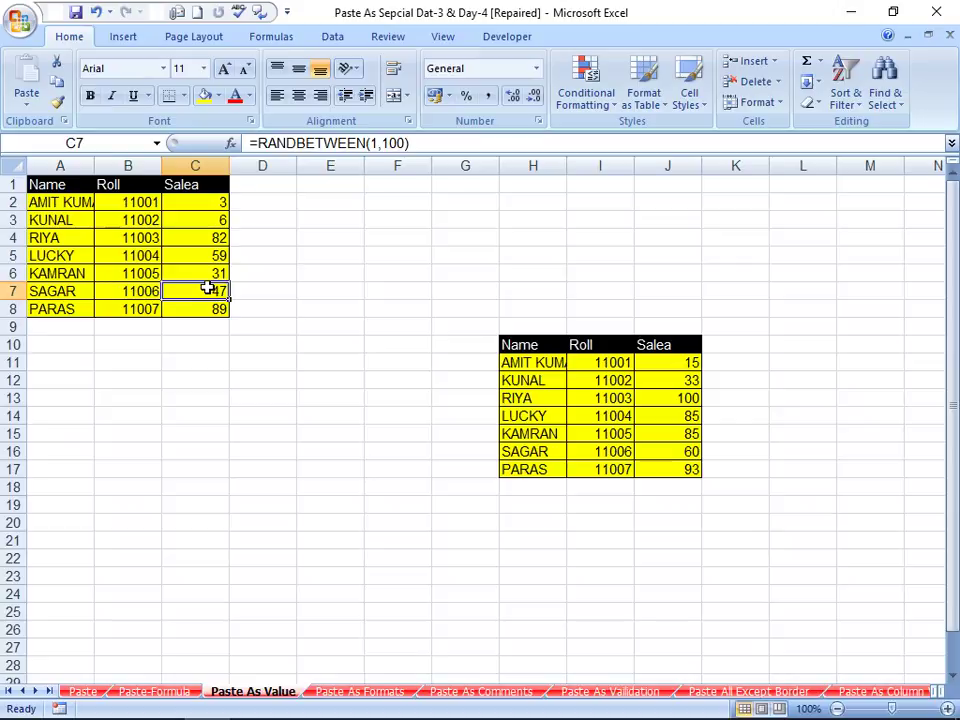
pyautogui.press('BackSpace')
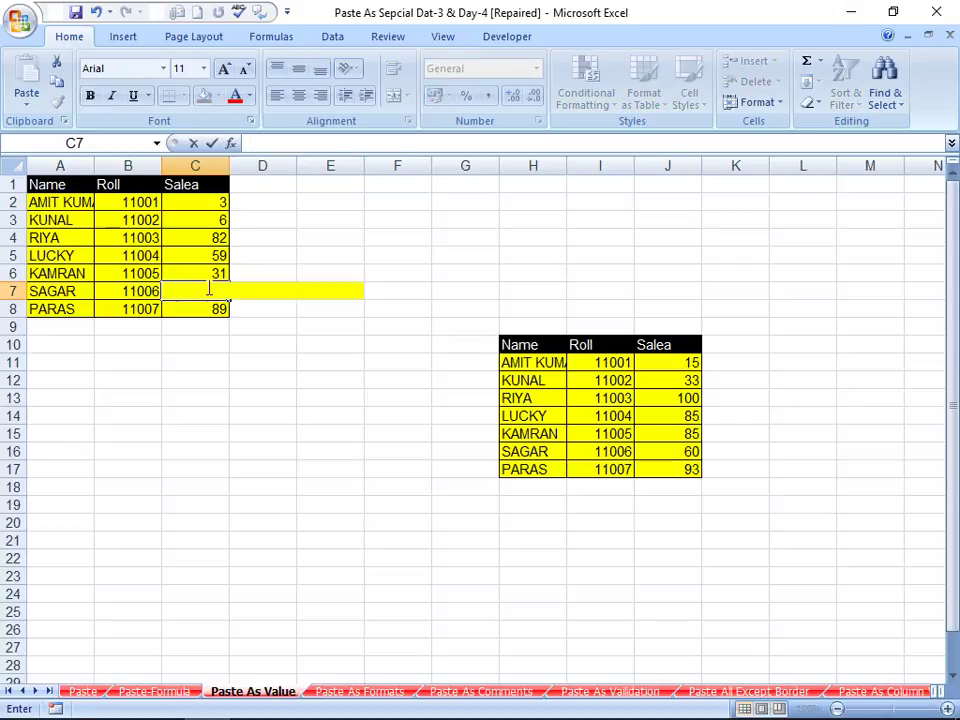
pyautogui.press('Escape')
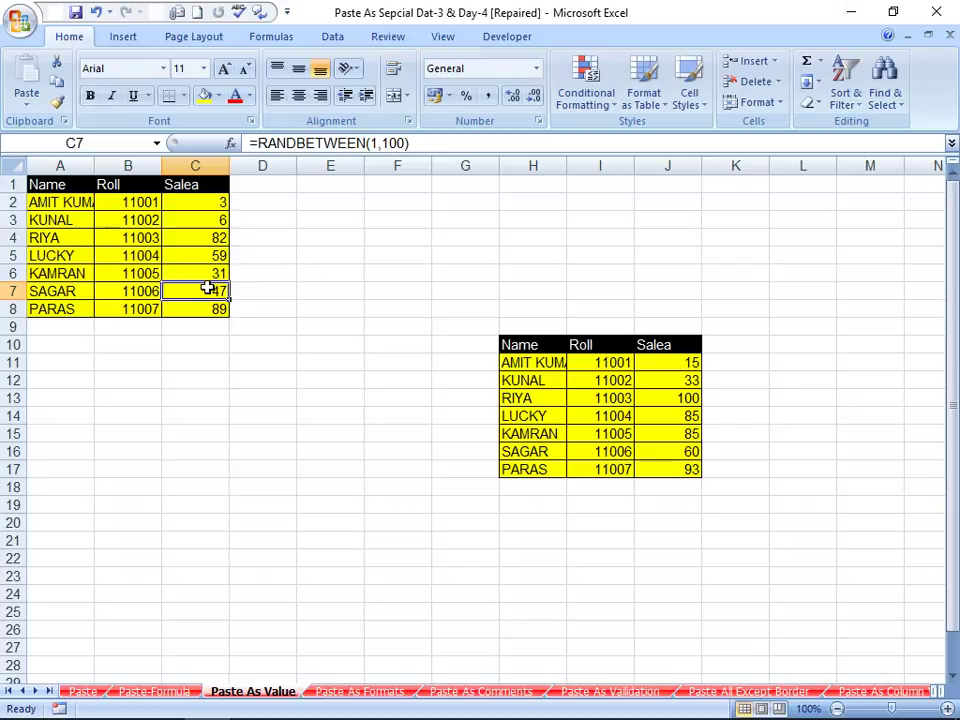
pyautogui.moveTo(527, 344); pyautogui.dragTo(647, 470)
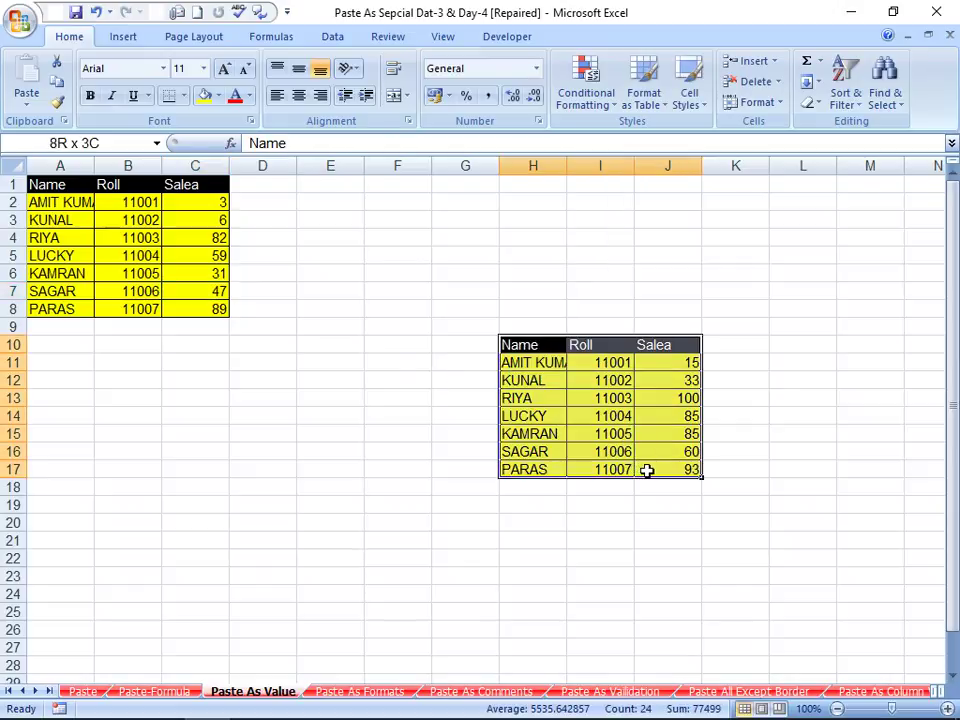
# - Clear all contents and formatting from H10:J17 and return to A1
pyautogui.hotkey('alt', 'h')
pyautogui.press('e')
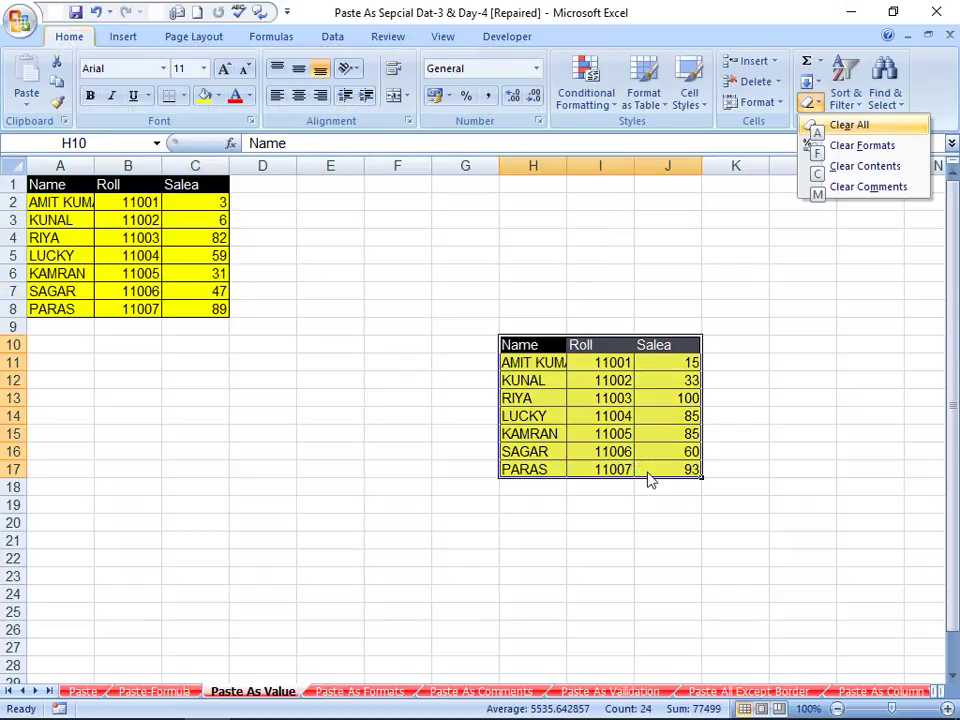
pyautogui.press('a')
pyautogui.press('Left')
pyautogui.press('Left')
pyautogui.press('Left')
pyautogui.press('Left')
pyautogui.press('Left')
pyautogui.press('Up')
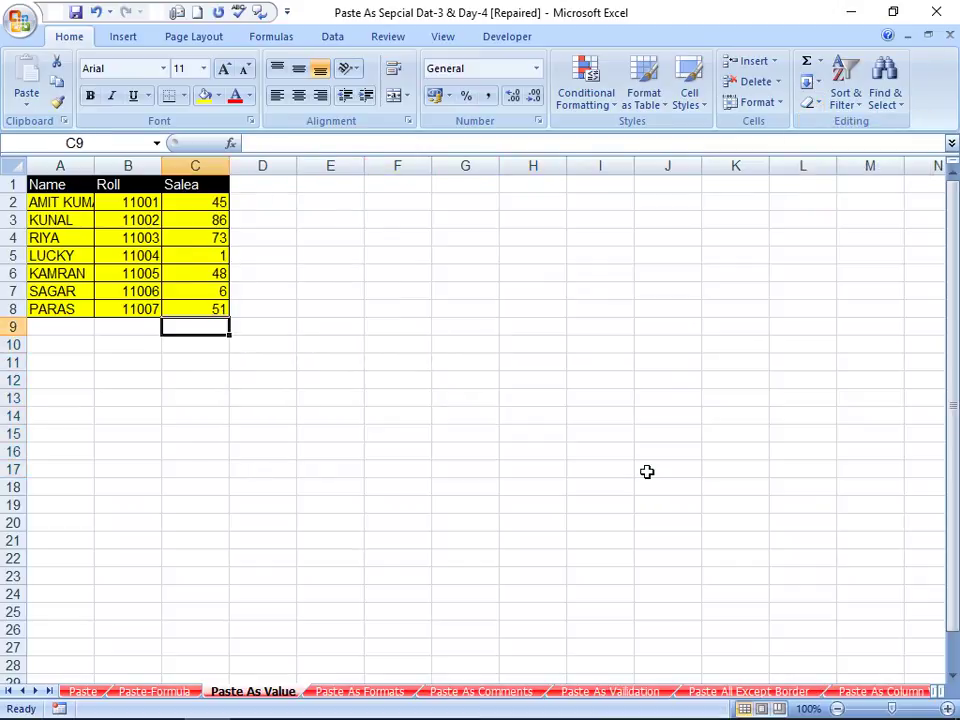
pyautogui.press('Up')
pyautogui.press('Up')
pyautogui.press('Up')
pyautogui.press('Up')
pyautogui.press('Up')
pyautogui.press('Up')
pyautogui.press('Up')
pyautogui.press('Up')
pyautogui.press('Left')
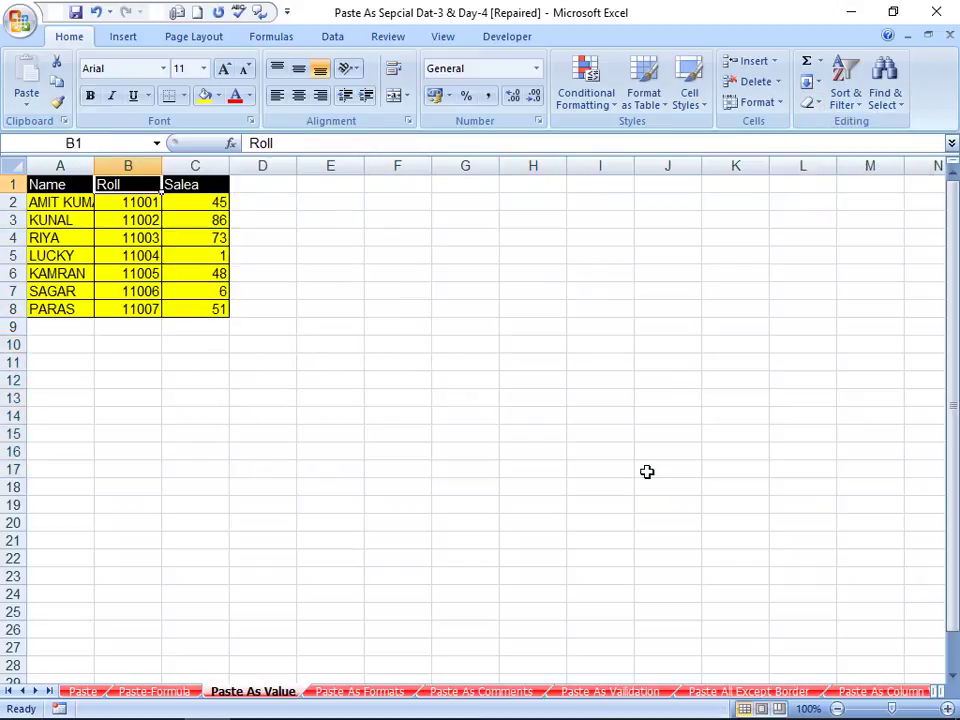
pyautogui.press('Left')
# - Copy the table and Paste Special it at J17 as Values only
pyautogui.hotkey('ctrl', 'a')
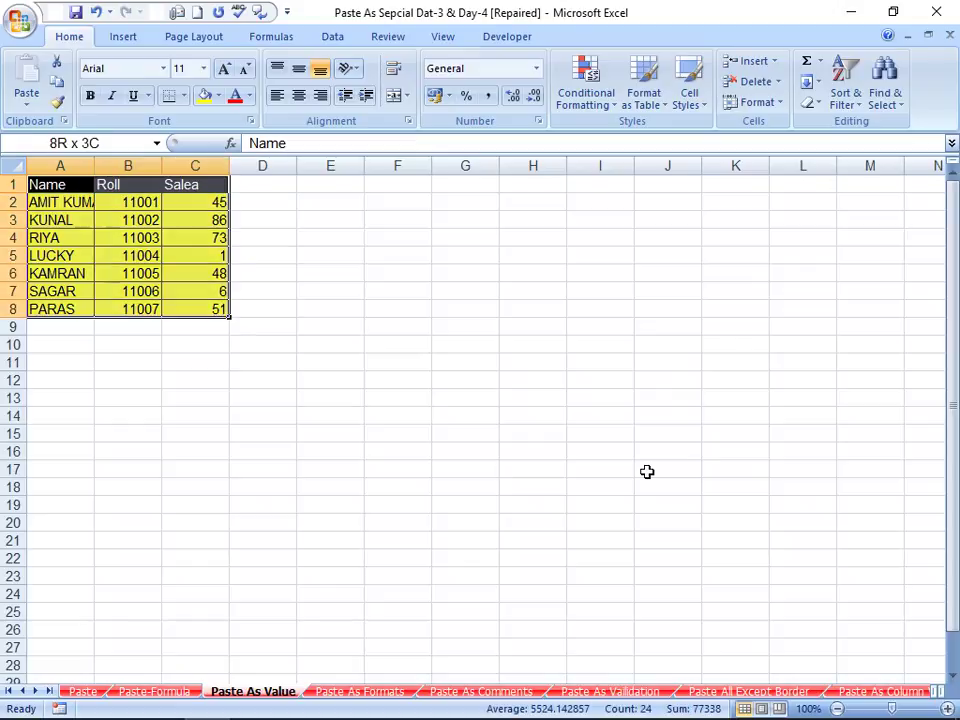
pyautogui.hotkey('ctrl', 'c')
pyautogui.press('Right')
pyautogui.press('Right')
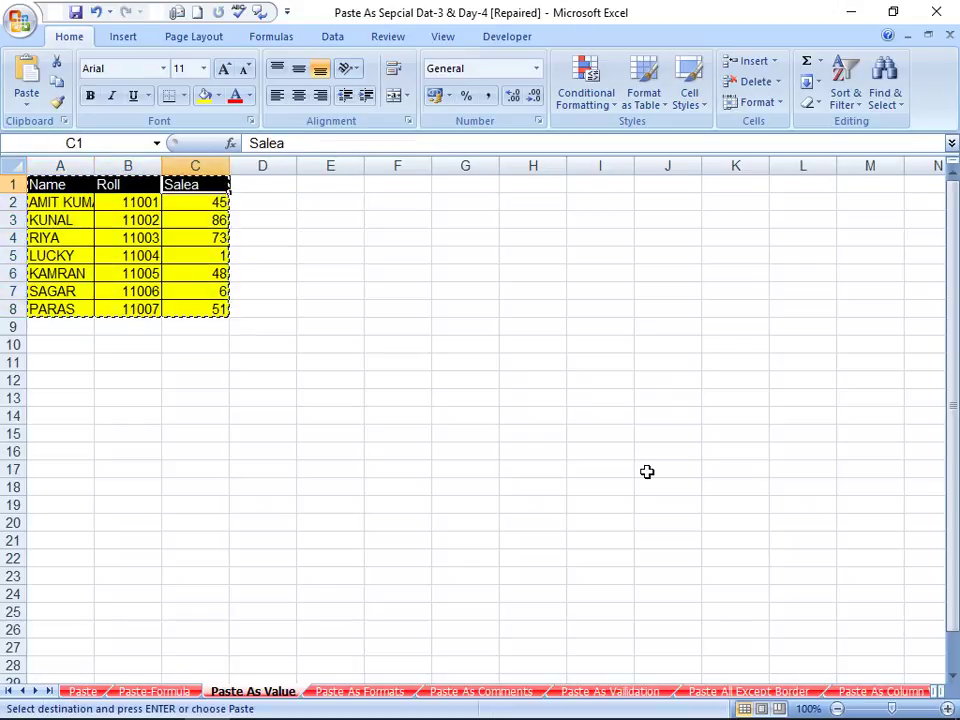
pyautogui.press('Right')
pyautogui.press('Right')
pyautogui.press('Right')
pyautogui.press('Right')
pyautogui.press('Right')
pyautogui.press('Right')
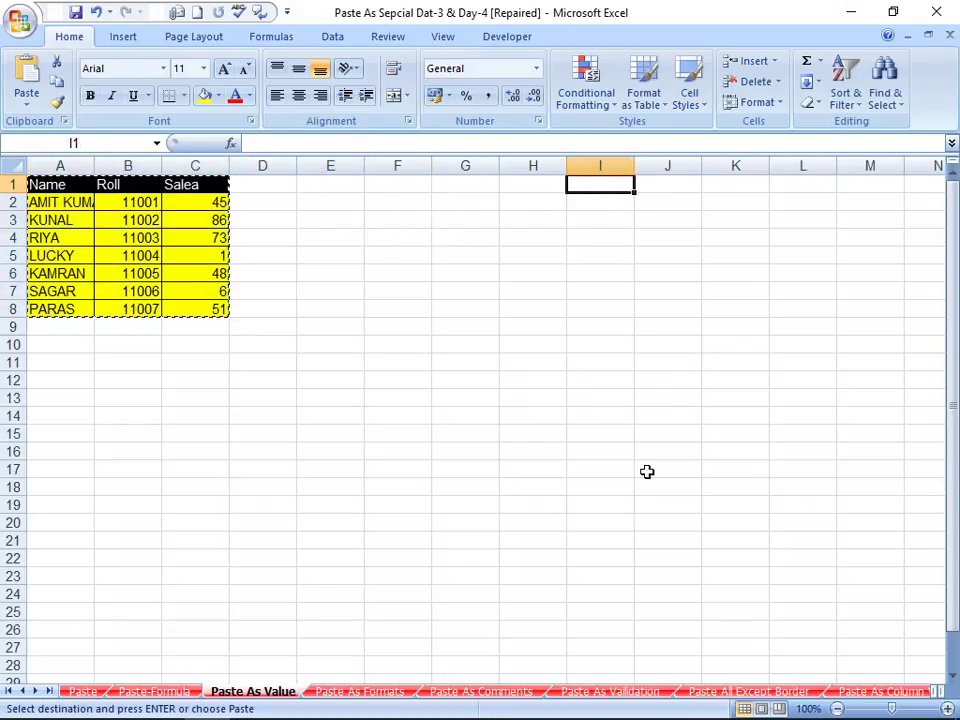
pyautogui.press('Down')
pyautogui.press('Down')
pyautogui.press('Down')
pyautogui.press('Down')
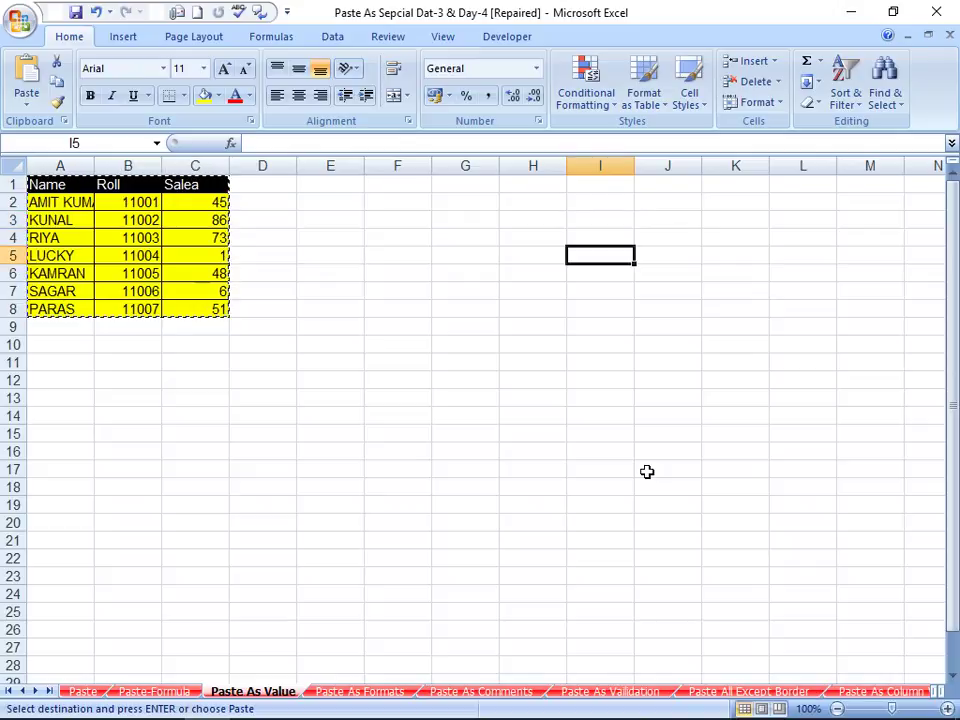
pyautogui.rightClick(647, 471)
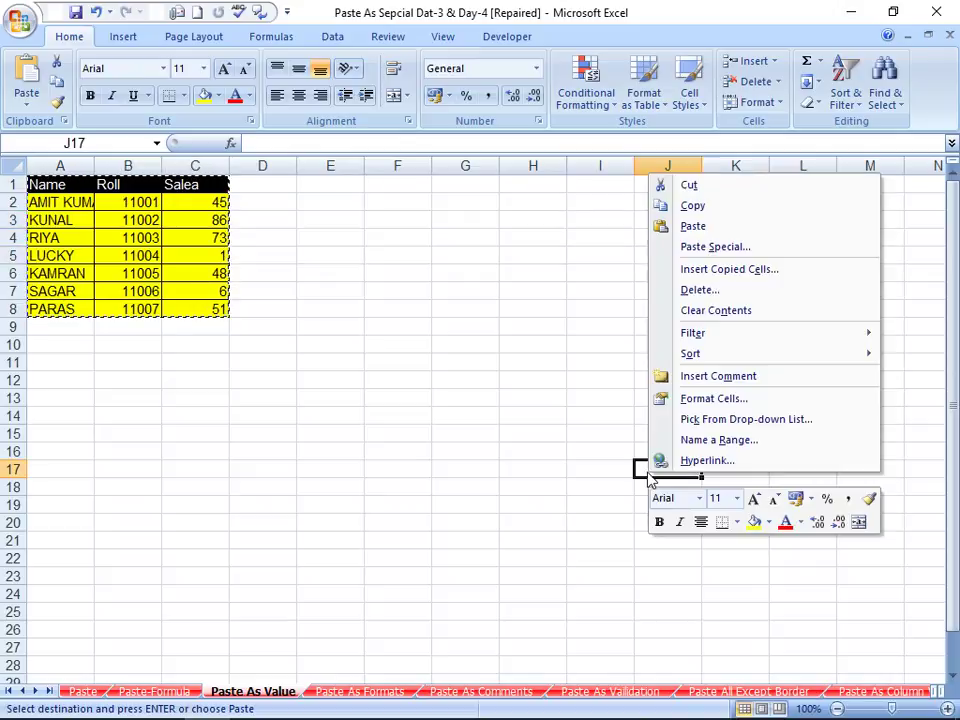
pyautogui.click(656, 247)
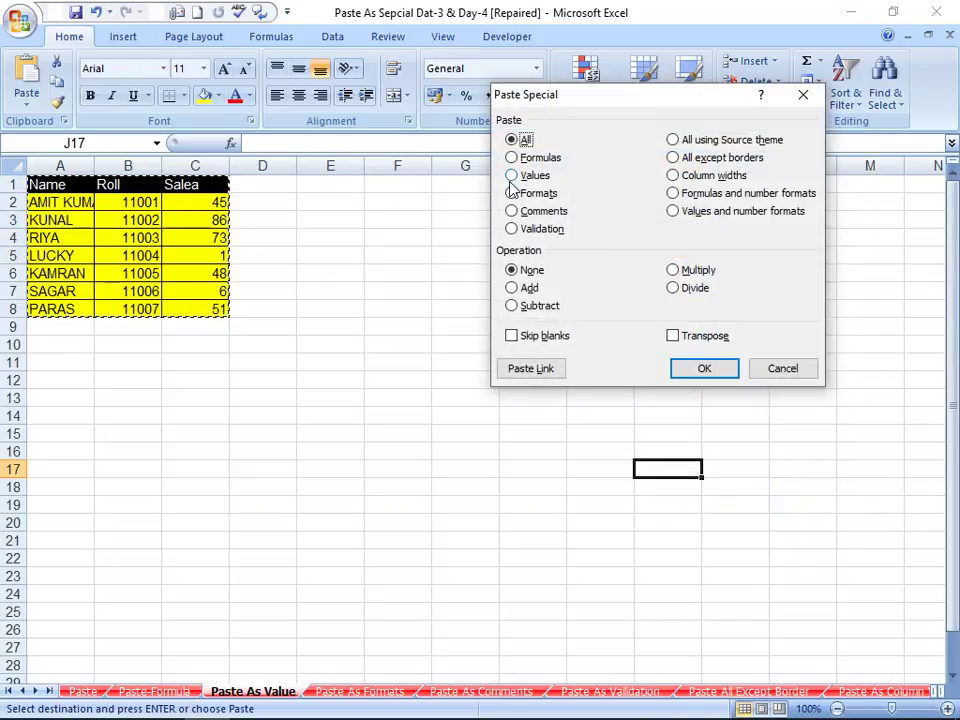
pyautogui.click(511, 177)
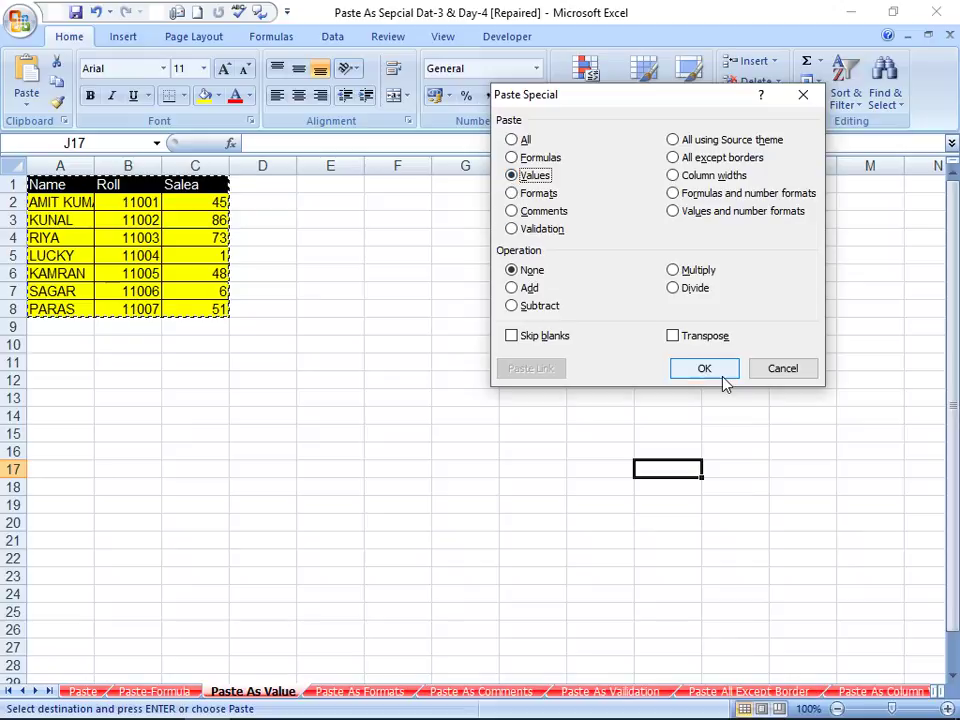
pyautogui.click(721, 372)
# - Compare the fixed values in L20–L24 with the RANDBETWEEN formula in C2, then cancel the copy
pyautogui.click(791, 521)
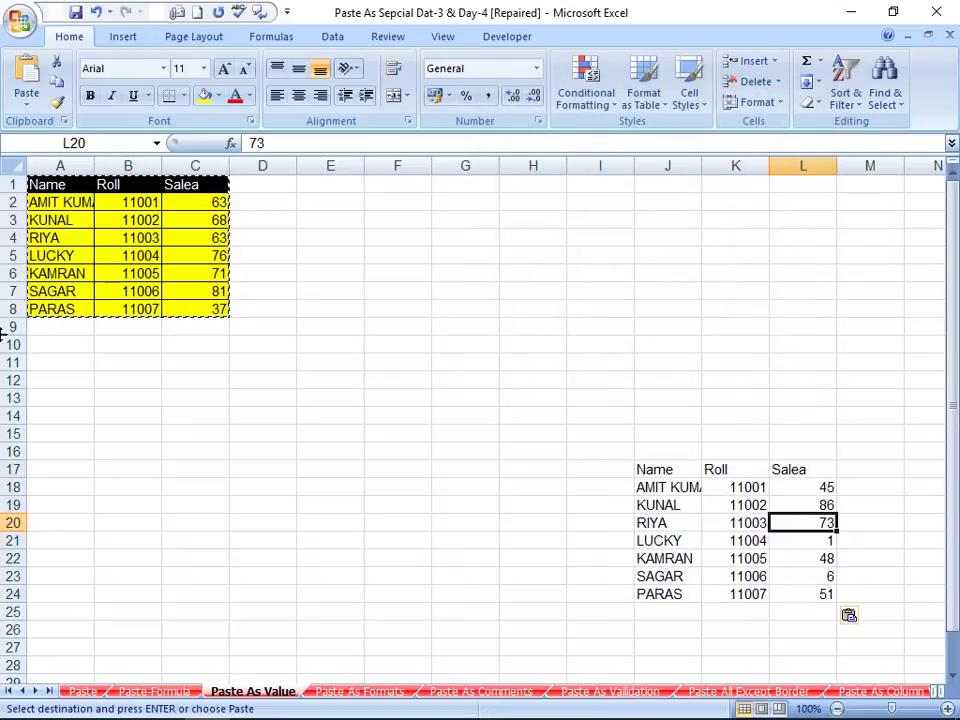
pyautogui.click(178, 202)
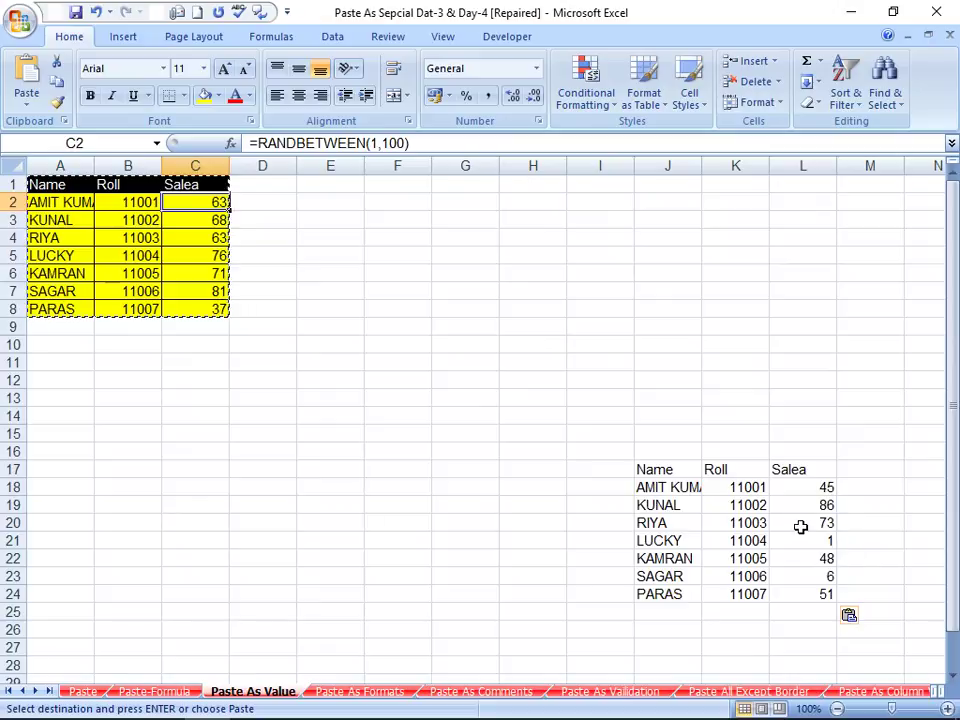
pyautogui.click(799, 523)
pyautogui.click(809, 560)
pyautogui.click(806, 590)
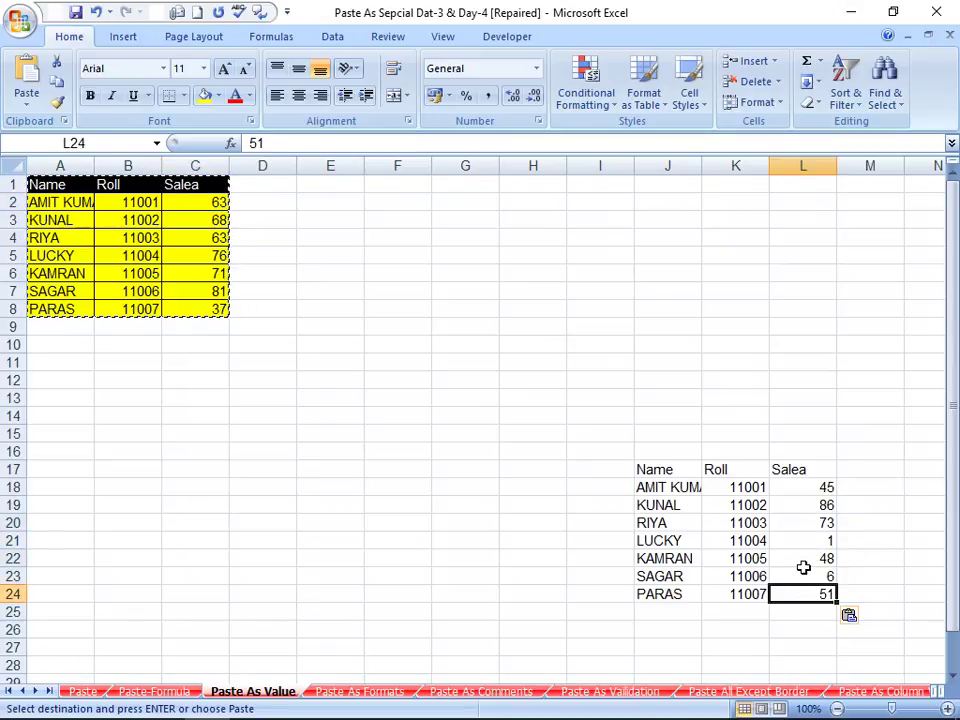
pyautogui.click(804, 574)
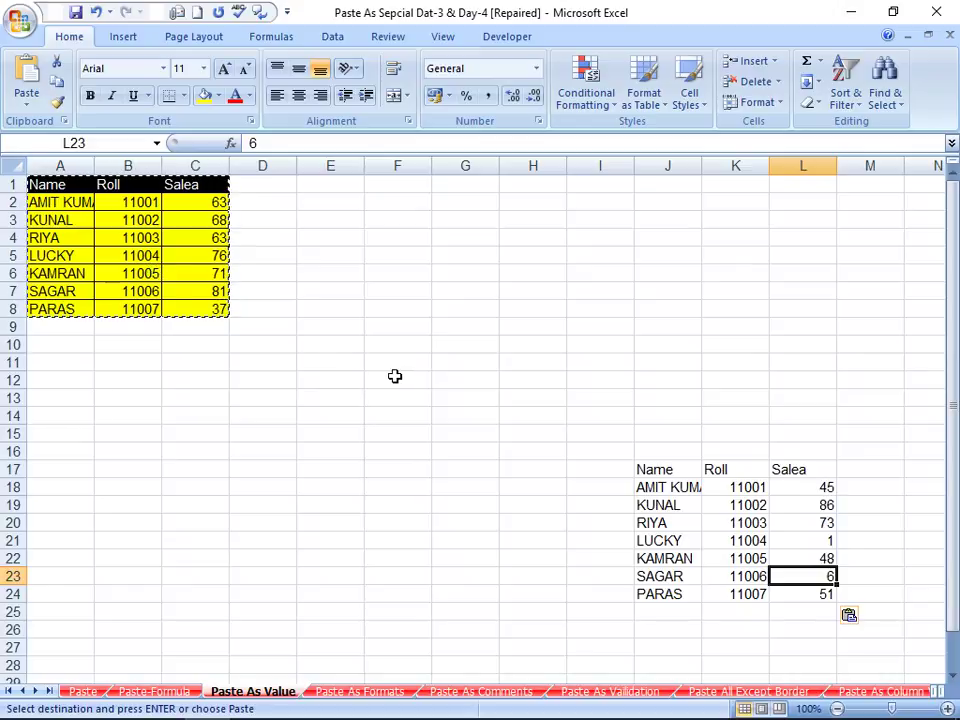
pyautogui.press('Escape')
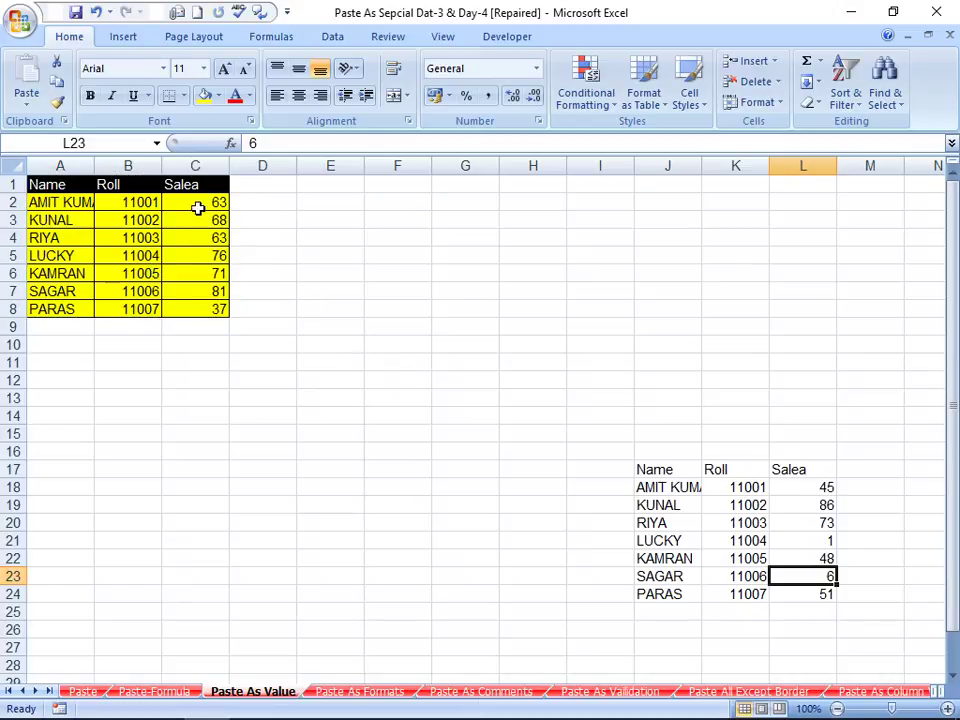
# - Copy C2:C8 and paste it onto itself as values, fixing 63, 68, 63, 76, 71, 81, 37
pyautogui.moveTo(197, 207); pyautogui.dragTo(185, 310)
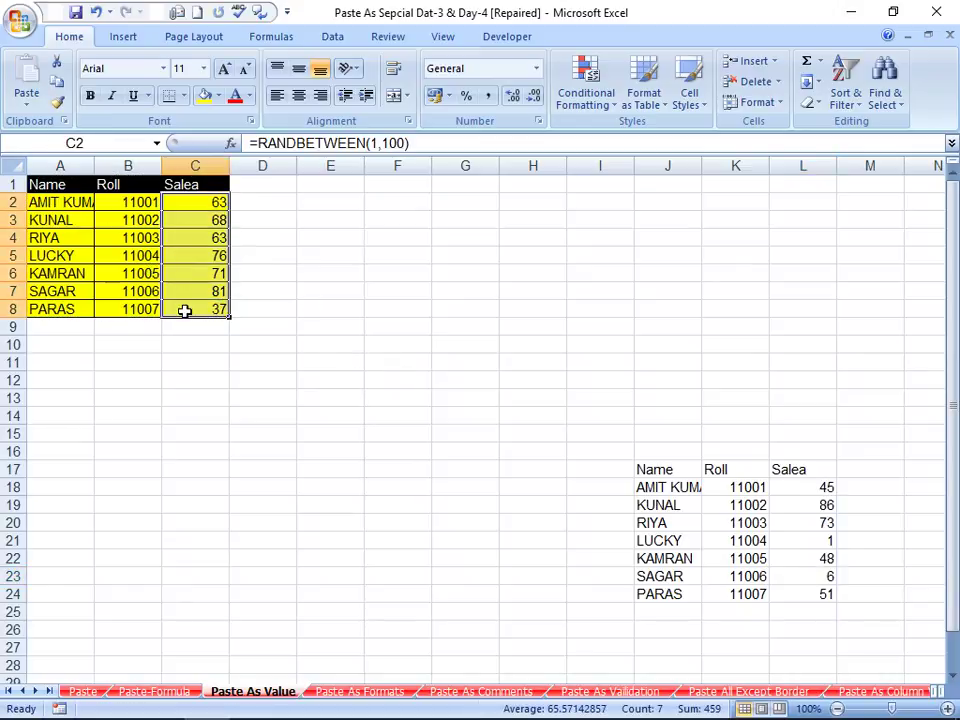
pyautogui.rightClick(185, 310)
pyautogui.click(209, 336)
pyautogui.rightClick(208, 276)
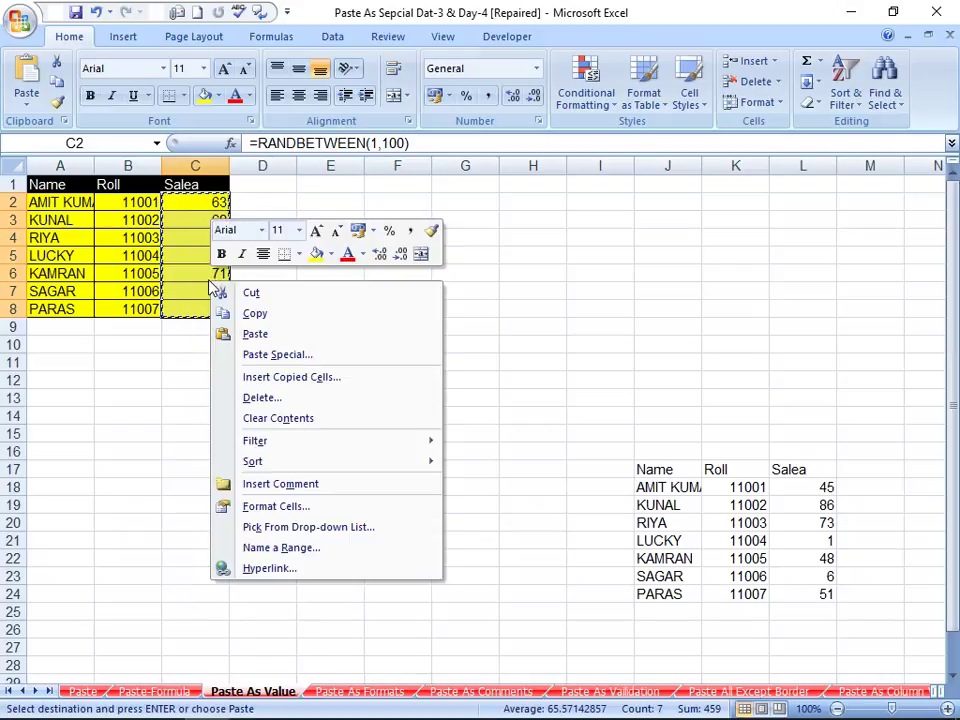
pyautogui.click(270, 357)
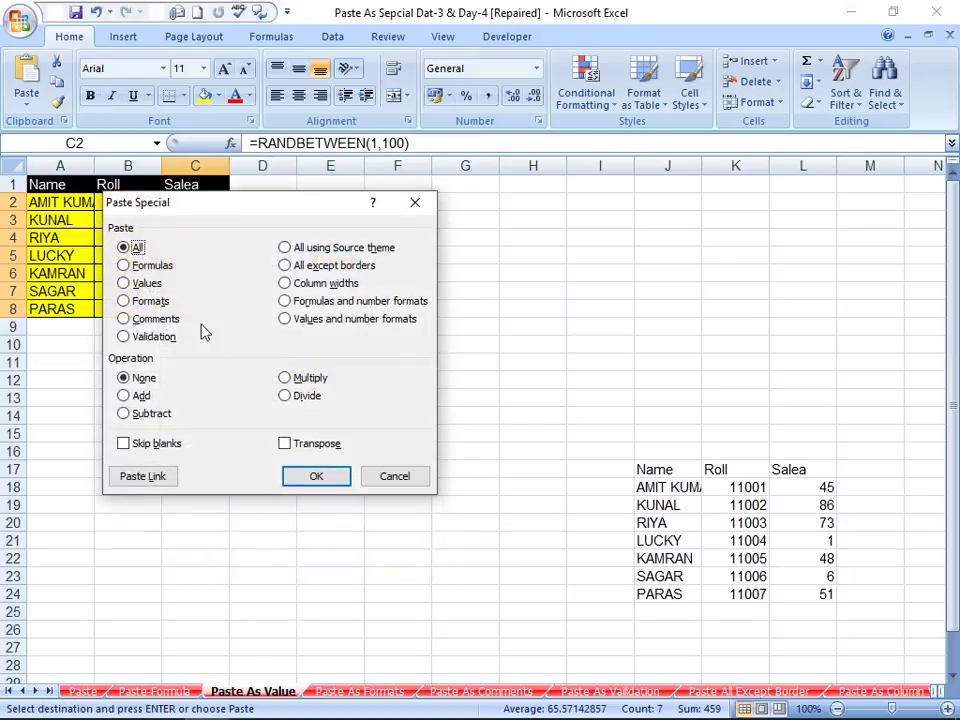
pyautogui.click(140, 283)
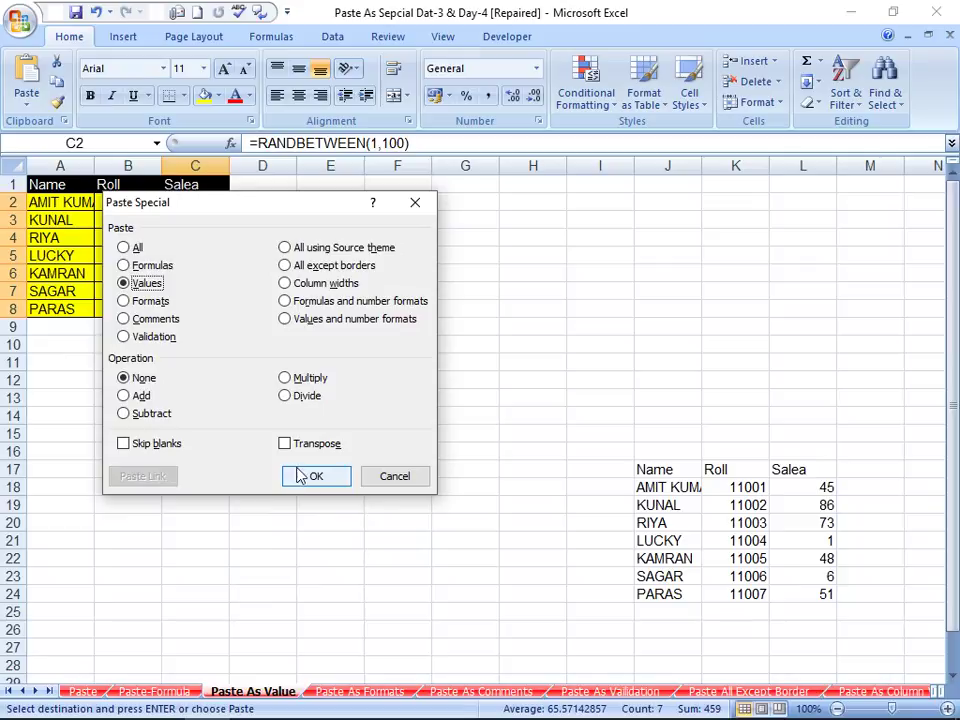
pyautogui.click(300, 476)
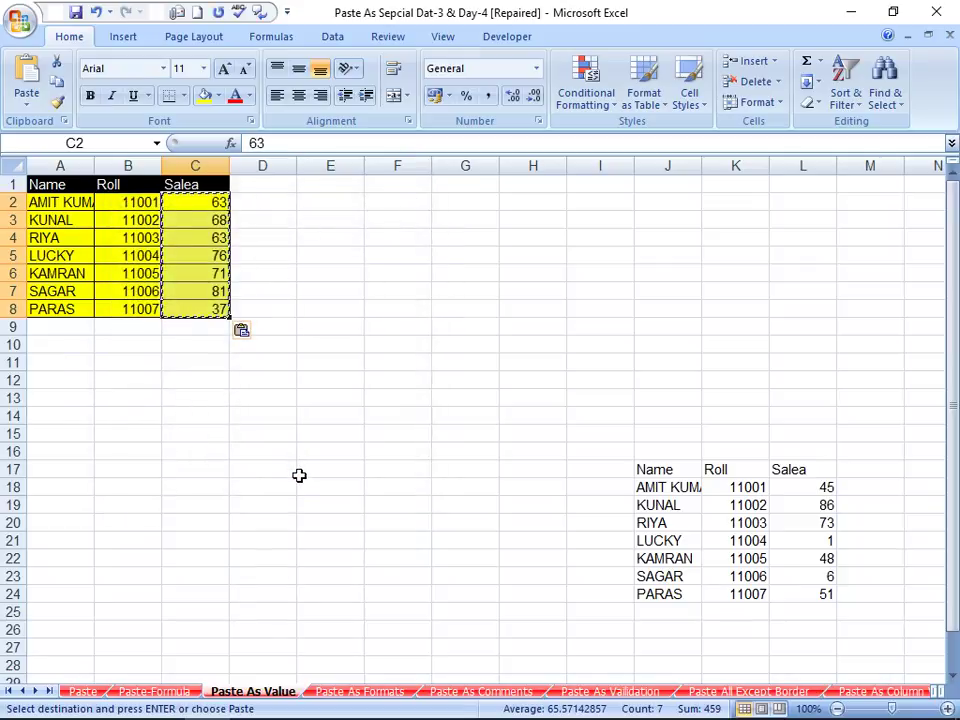
pyautogui.press('Escape')
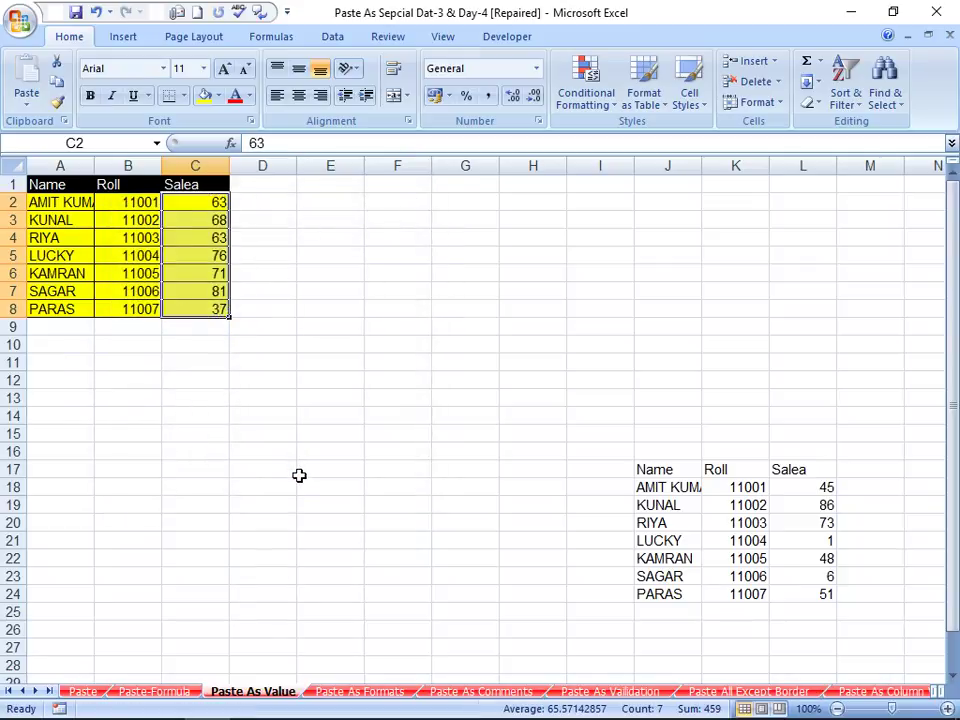
pyautogui.press('Down')
# - Enter =RANDBETWEEN(1,100) in cell B13 below the student table
pyautogui.press('Down')
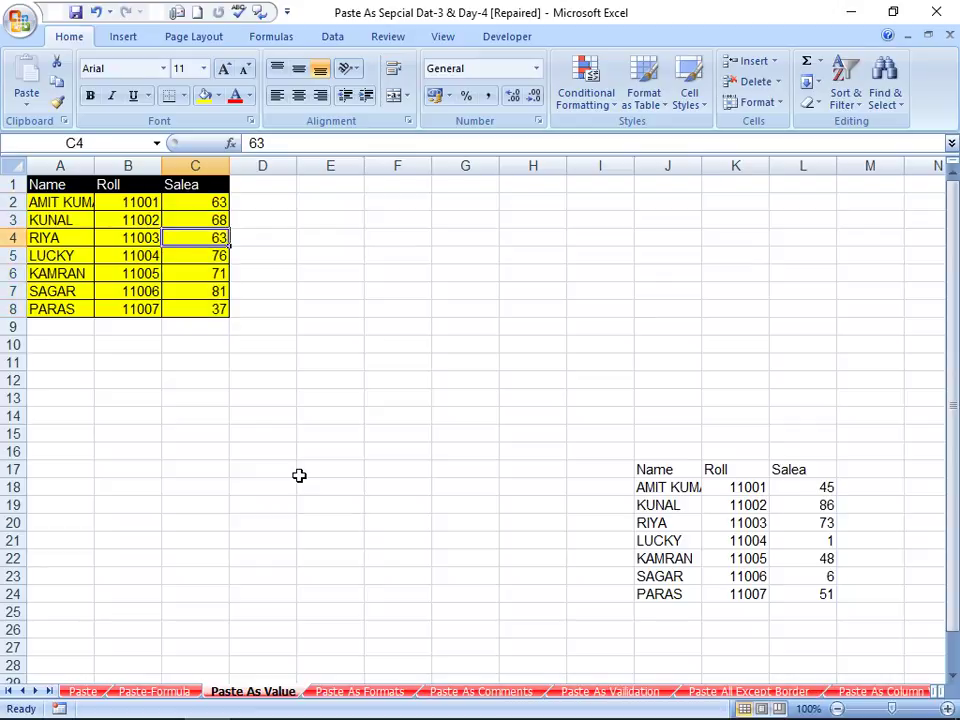
pyautogui.press('Down')
pyautogui.press('Down')
pyautogui.press('Down')
pyautogui.press('Down')
pyautogui.press('Down')
pyautogui.press('Left')
pyautogui.press('Down')
pyautogui.write('=')
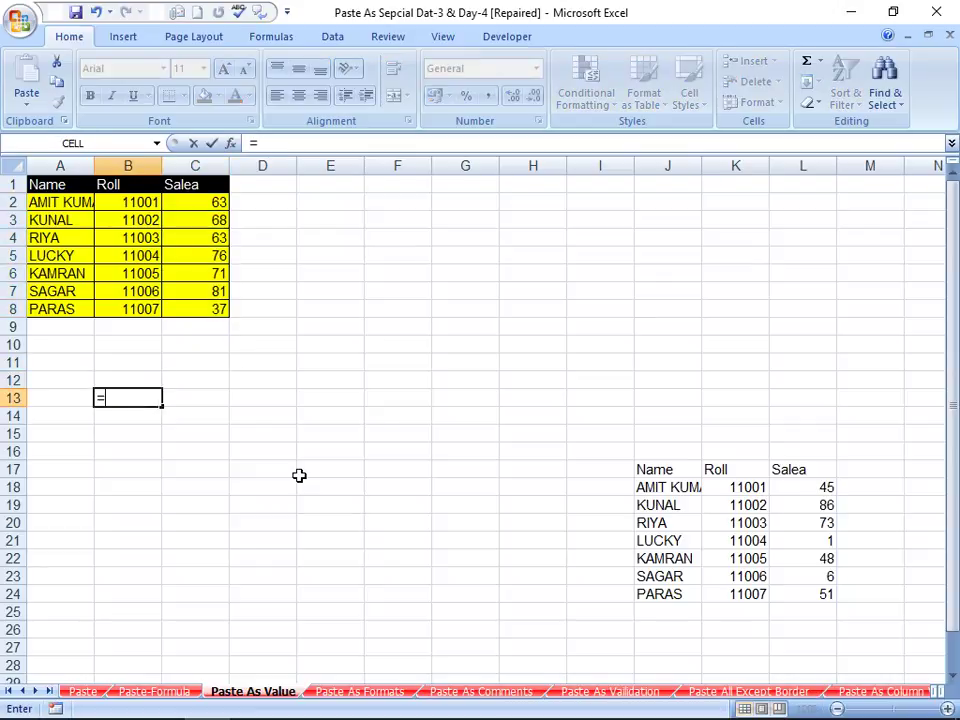
pyautogui.write('rand')
pyautogui.press('Down')
pyautogui.press('Tab')
pyautogui.write('1')
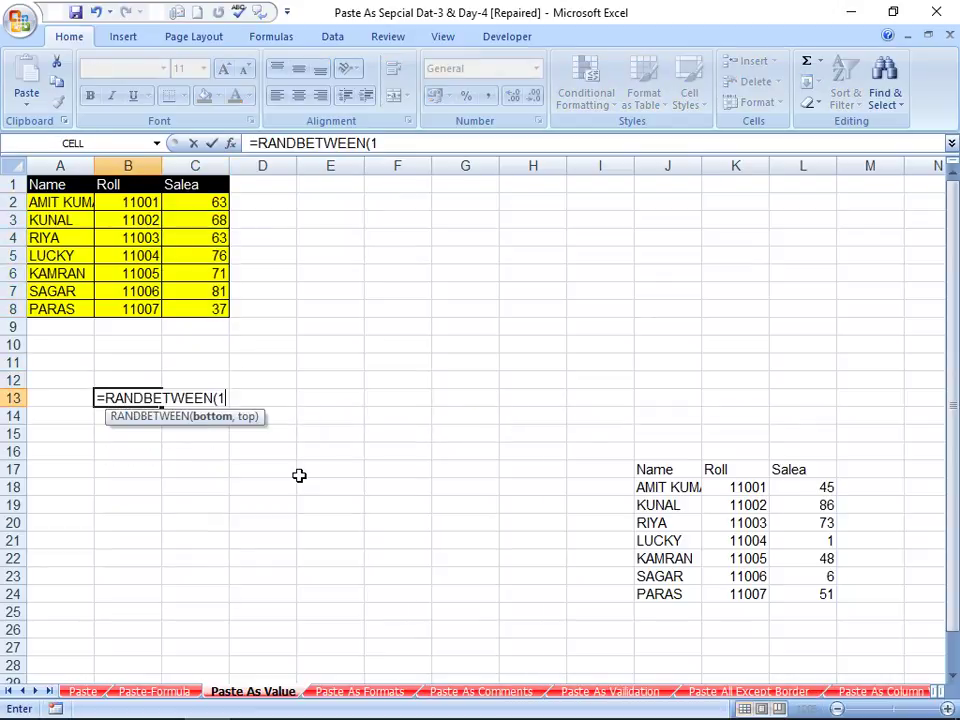
pyautogui.write(',100')
pyautogui.press('Return')
# - Fill the RANDBETWEEN formula right across B13:F13 and down to row 25
pyautogui.press('Up')
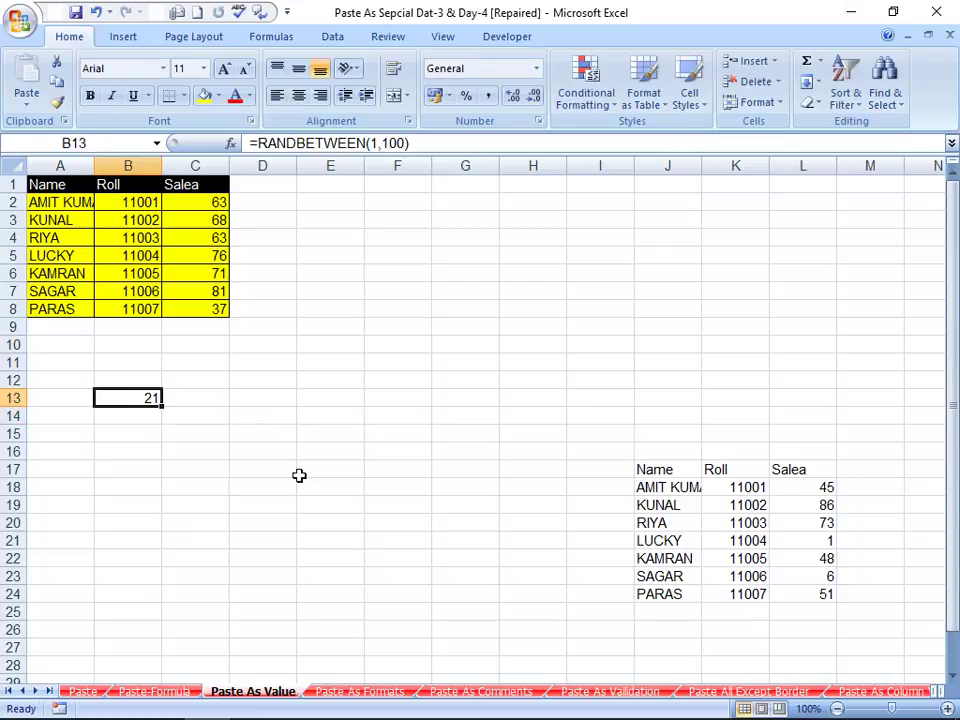
pyautogui.hotkey('shift', 'Right')
pyautogui.hotkey('shift', 'Right')
pyautogui.hotkey('shift', 'Right')
pyautogui.hotkey('shift', 'Right')
pyautogui.hotkey('ctrl', 'r')
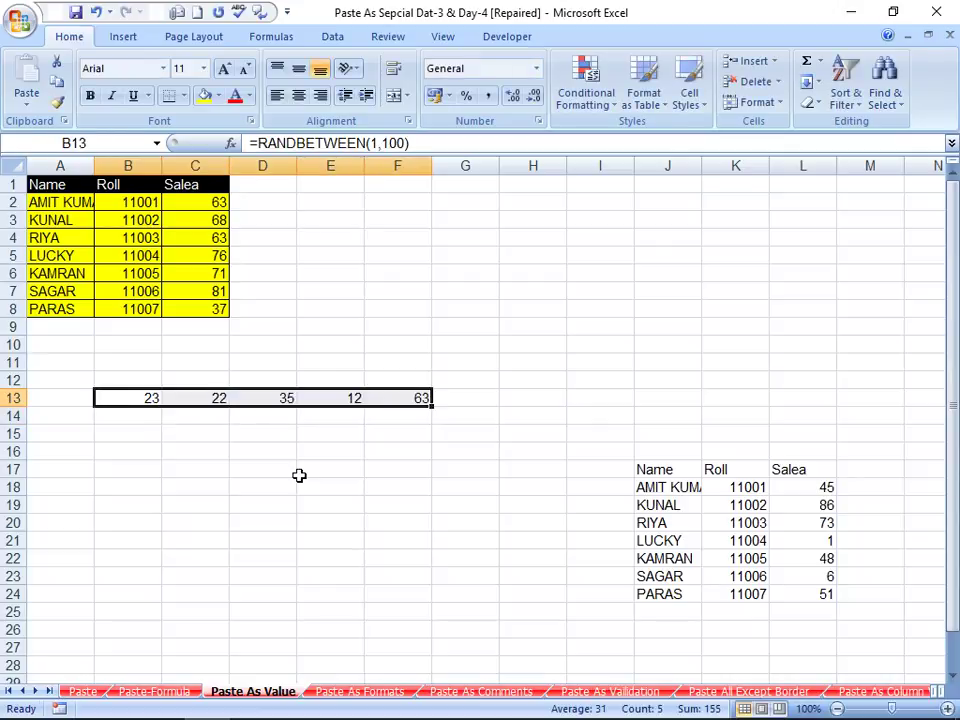
pyautogui.hotkey('shift', 'Down')
pyautogui.hotkey('shift', 'Down')
pyautogui.hotkey('shift', 'Down')
pyautogui.hotkey('shift', 'Down')
pyautogui.hotkey('shift', 'Down')
pyautogui.hotkey('shift', 'Down')
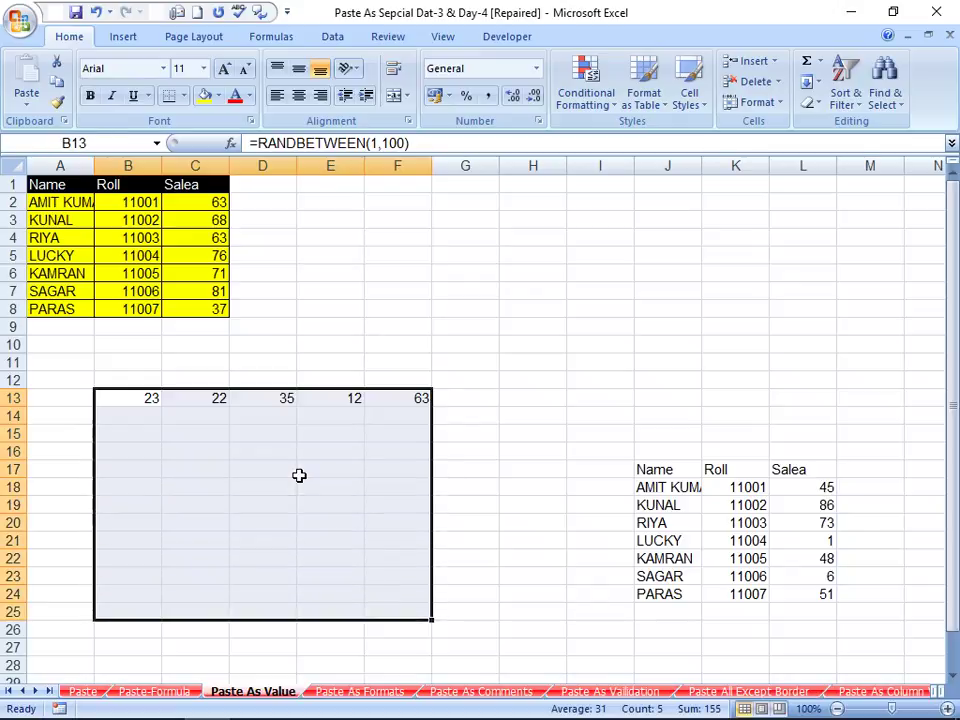
pyautogui.hotkey('ctrl', 'd')
# - Copy the random-number block, cancel the copy, and press F9 to recalculate the values
pyautogui.hotkey('ctrl', 'c')
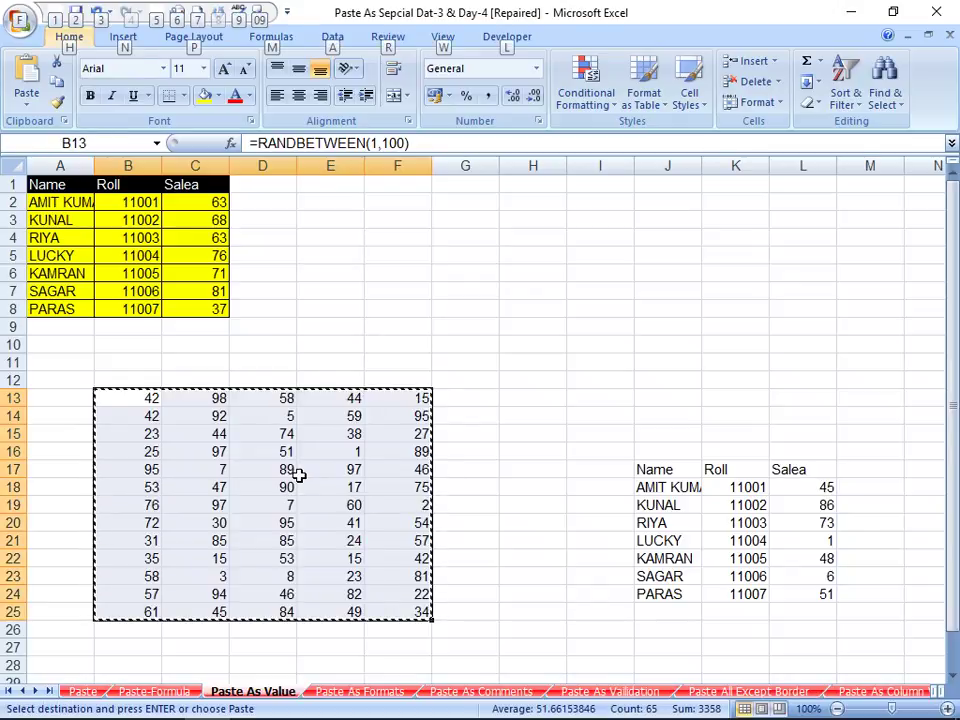
pyautogui.press('Right')
pyautogui.press('Right')
pyautogui.press('Escape')
pyautogui.press('Right')
pyautogui.press('Right')
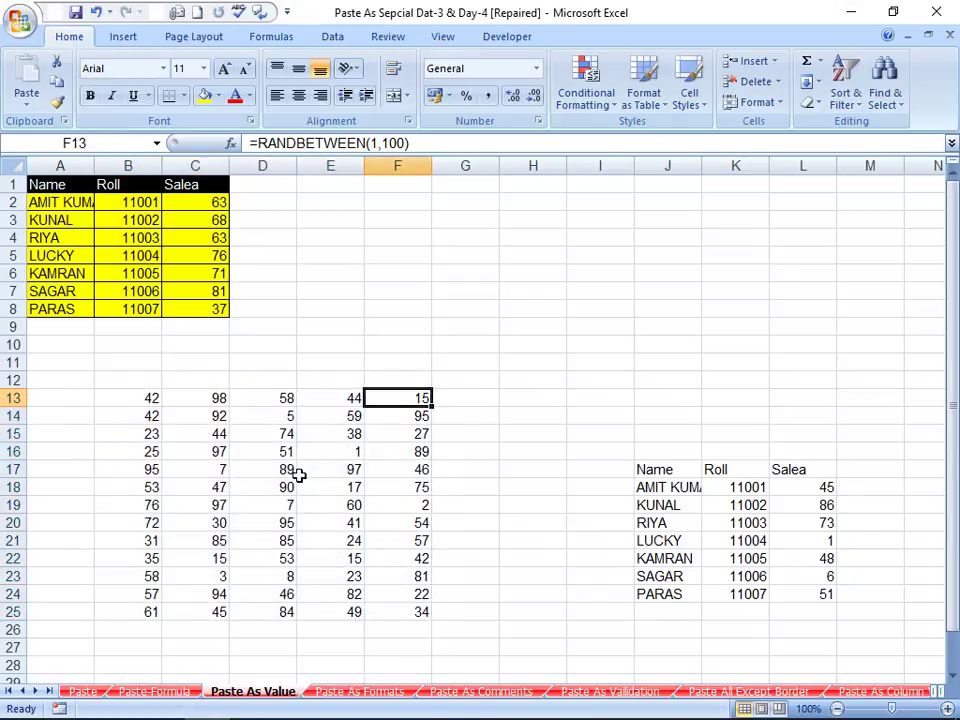
pyautogui.press('Up')
pyautogui.press('Up')
pyautogui.press('Up')
pyautogui.press('Up')
pyautogui.press('Up')
pyautogui.press('Up')
pyautogui.press('Up')
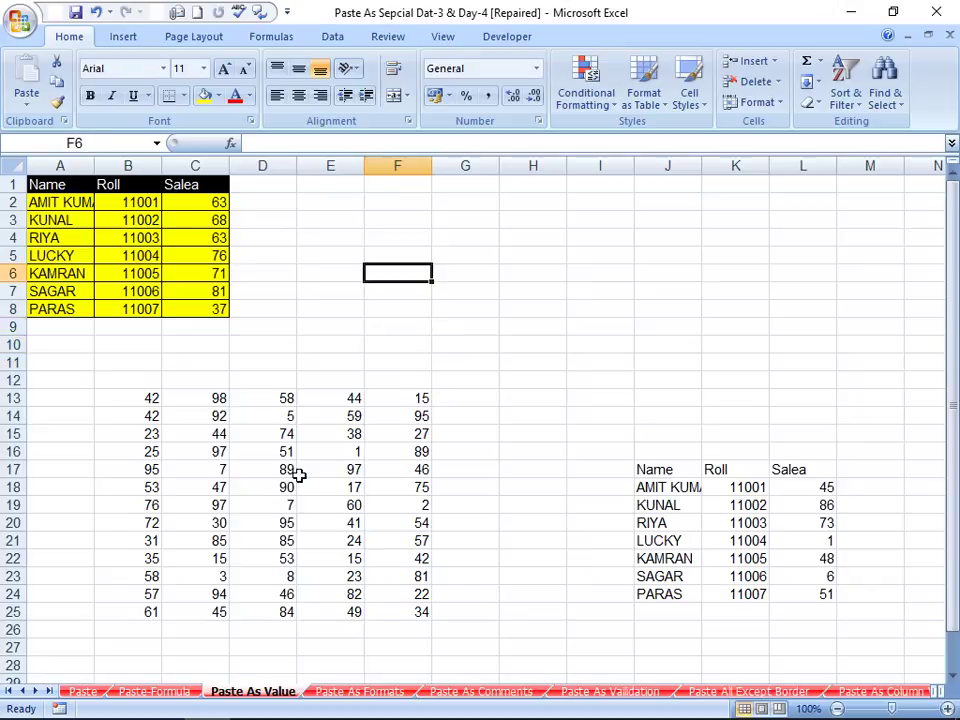
pyautogui.press('Down')
pyautogui.press('F9')
pyautogui.press('F9')
pyautogui.press('Down')
pyautogui.press('Down')
pyautogui.press('Down')
pyautogui.press('F9')
# - Re-enter cells down column I repeatedly to show the random numbers recalculating
pyautogui.press('Right')
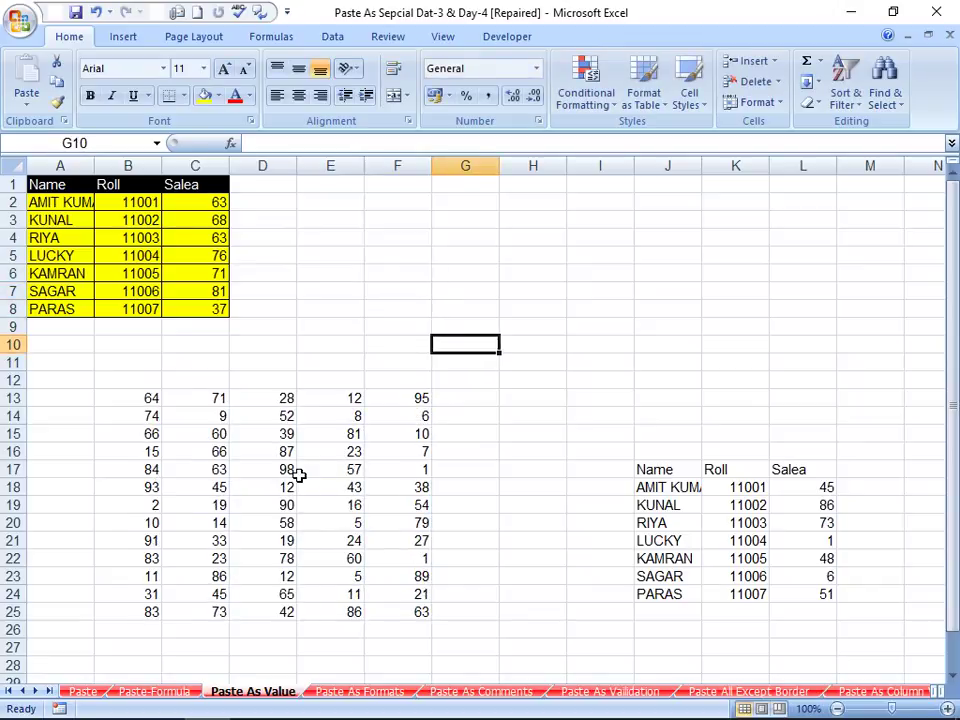
pyautogui.press('Right')
pyautogui.press('Right')
pyautogui.press('F2')
pyautogui.press('Return')
pyautogui.press('F2')
pyautogui.press('Return')
pyautogui.press('F2')
pyautogui.press('Return')
pyautogui.press('F2')
pyautogui.press('Return')
pyautogui.press('F2')
pyautogui.press('Return')
pyautogui.press('F2')
pyautogui.press('Return')
pyautogui.press('F2')
pyautogui.press('Return')
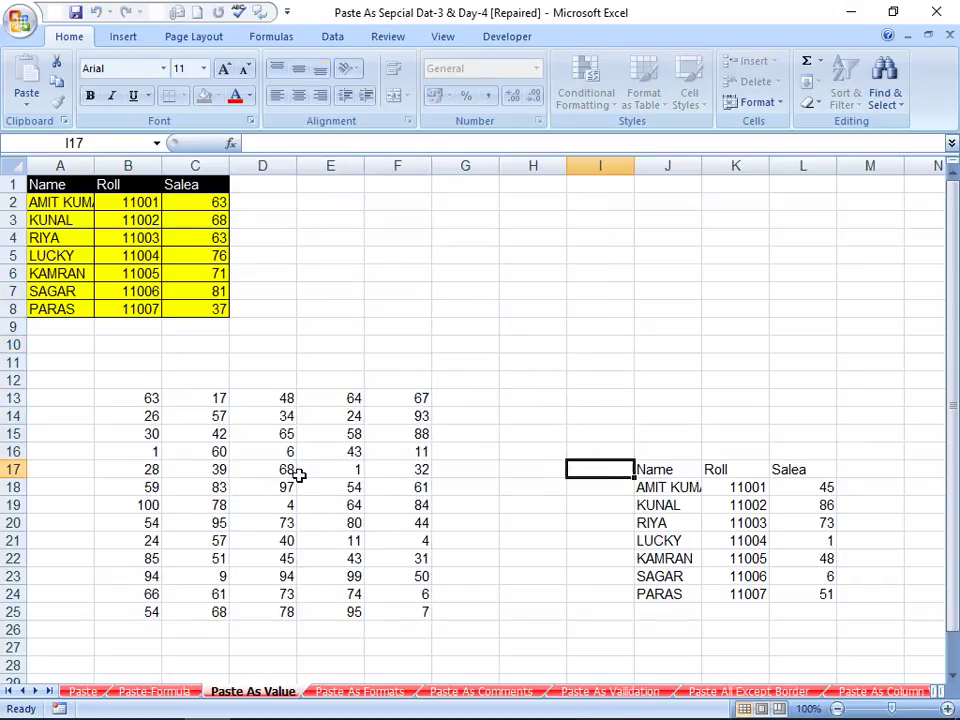
pyautogui.press('F2')
pyautogui.press('Return')
pyautogui.press('F2')
pyautogui.press('Return')
pyautogui.press('F2')
pyautogui.press('Return')
pyautogui.press('F2')
pyautogui.press('Return')
pyautogui.press('F2')
pyautogui.press('Return')
pyautogui.press('F2')
pyautogui.press('Return')
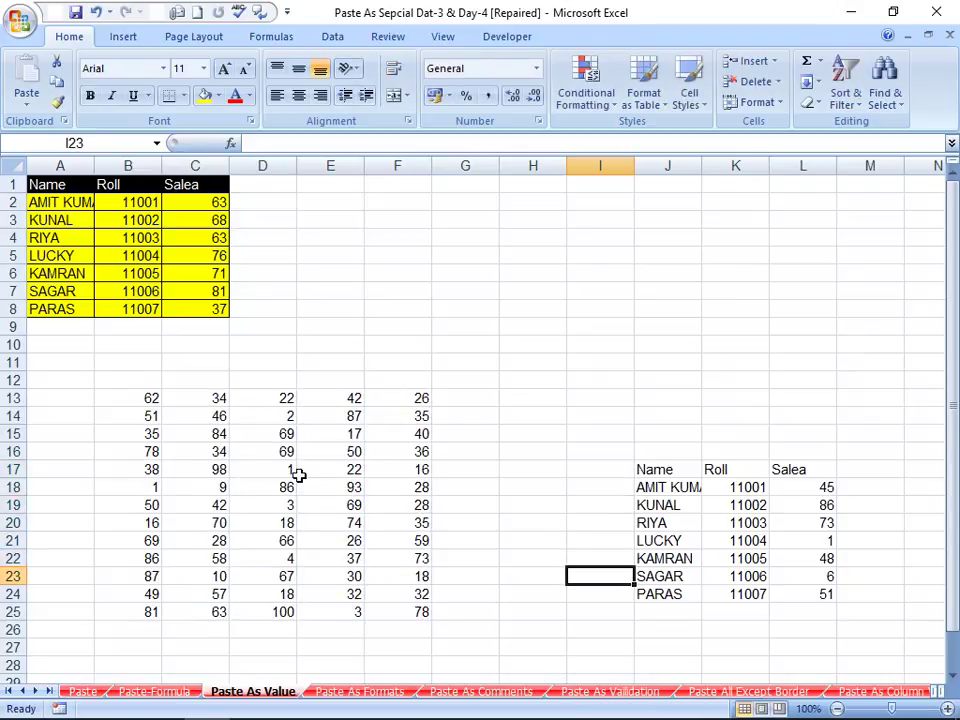
pyautogui.press('Left')
pyautogui.press('Left')
pyautogui.press('Left')
pyautogui.press('Left')
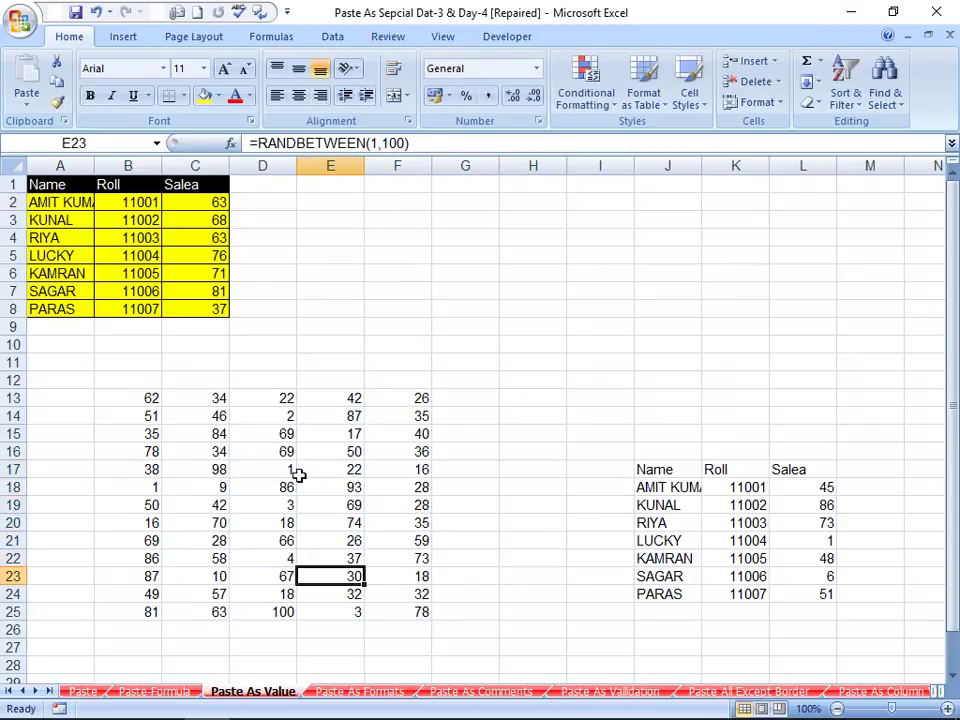
pyautogui.press('Left')
pyautogui.press('Left')
pyautogui.press('Left')
pyautogui.hotkey('ctrl', 'Up')
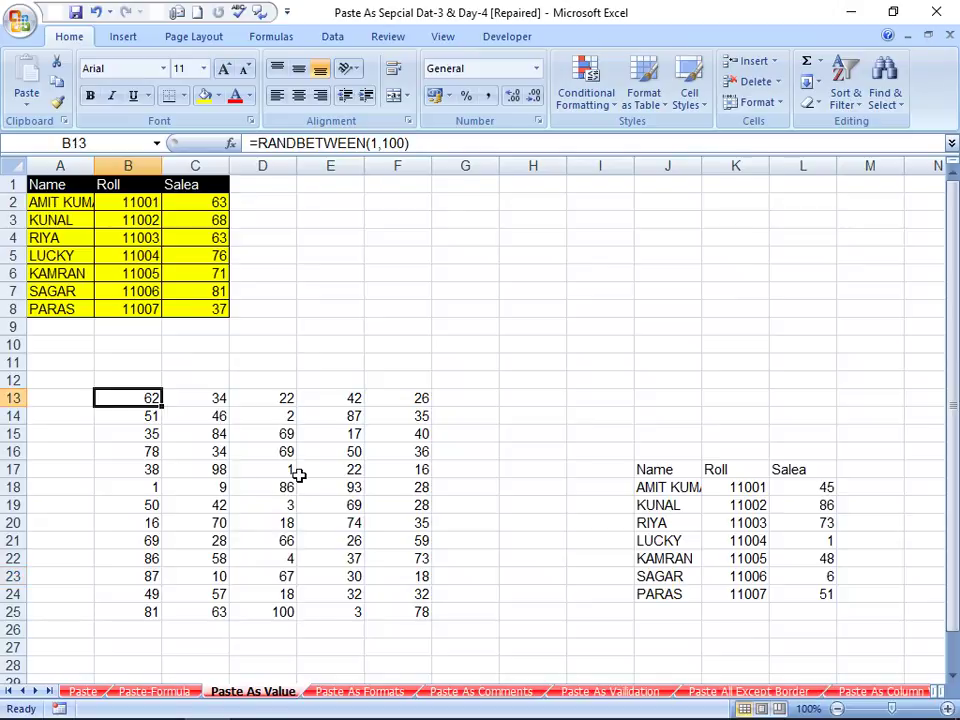
pyautogui.hotkey('ctrl', 'shift', 'Right')
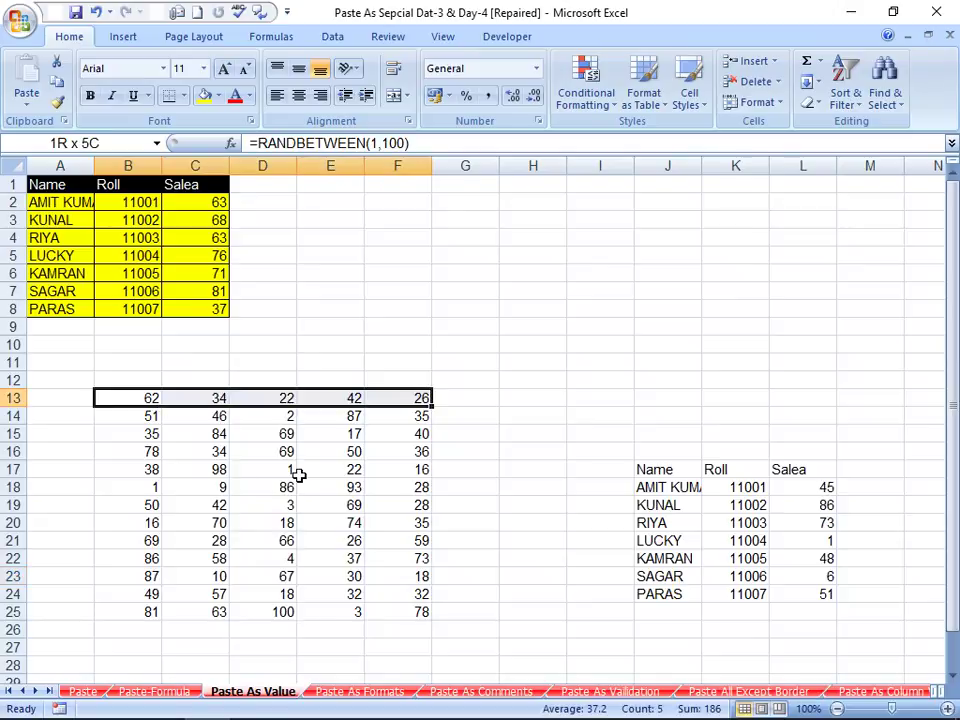
pyautogui.hotkey('ctrl', 'shift', 'Down')
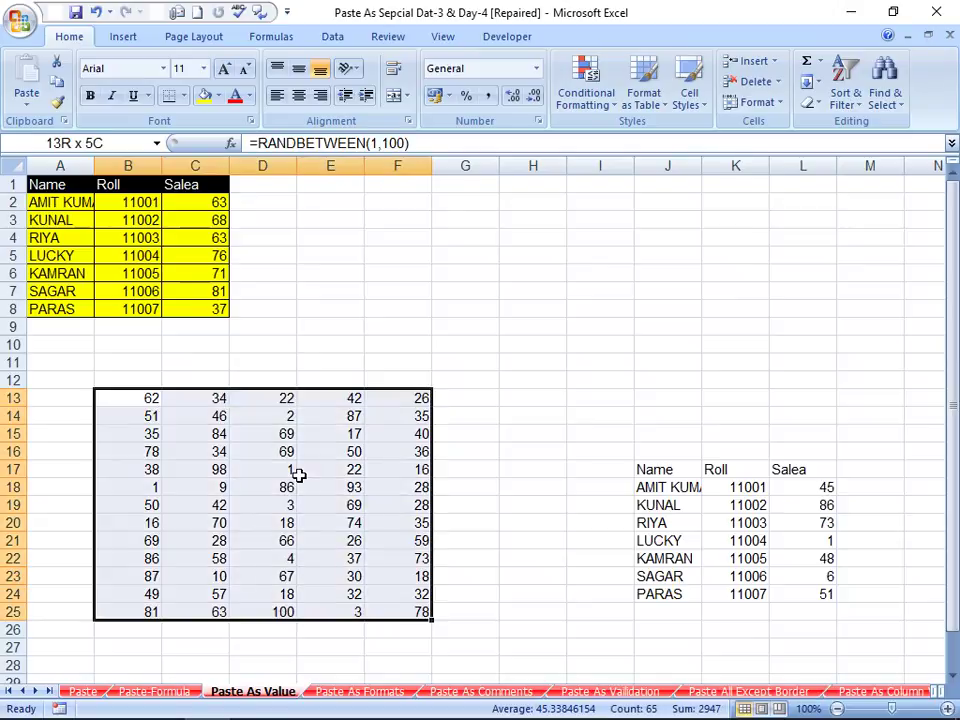
pyautogui.hotkey('ctrl', 'c')
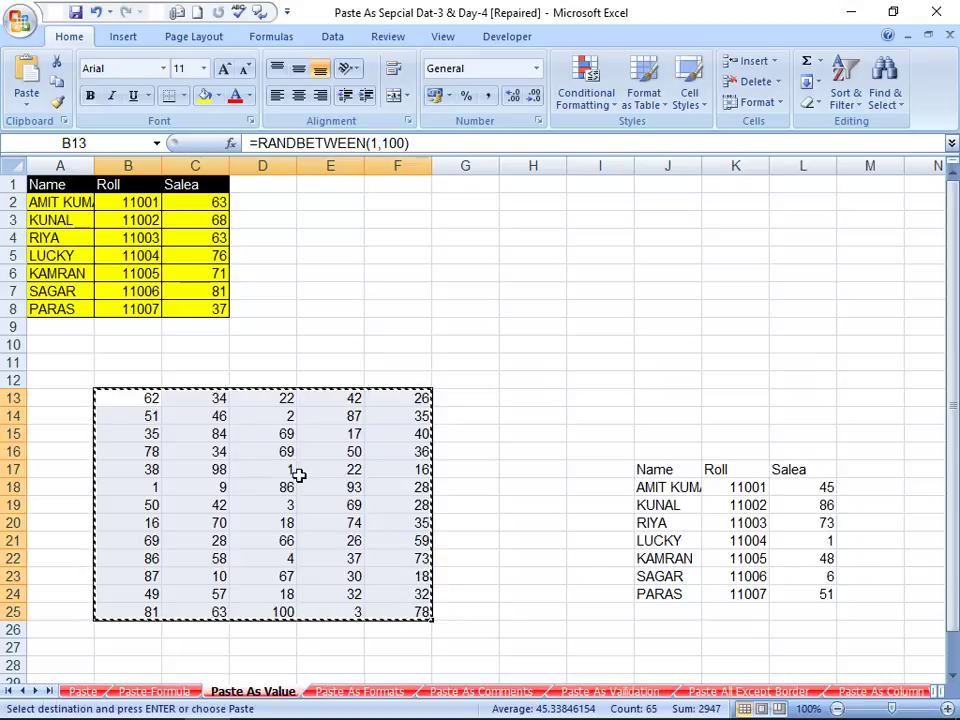
pyautogui.press('alt')
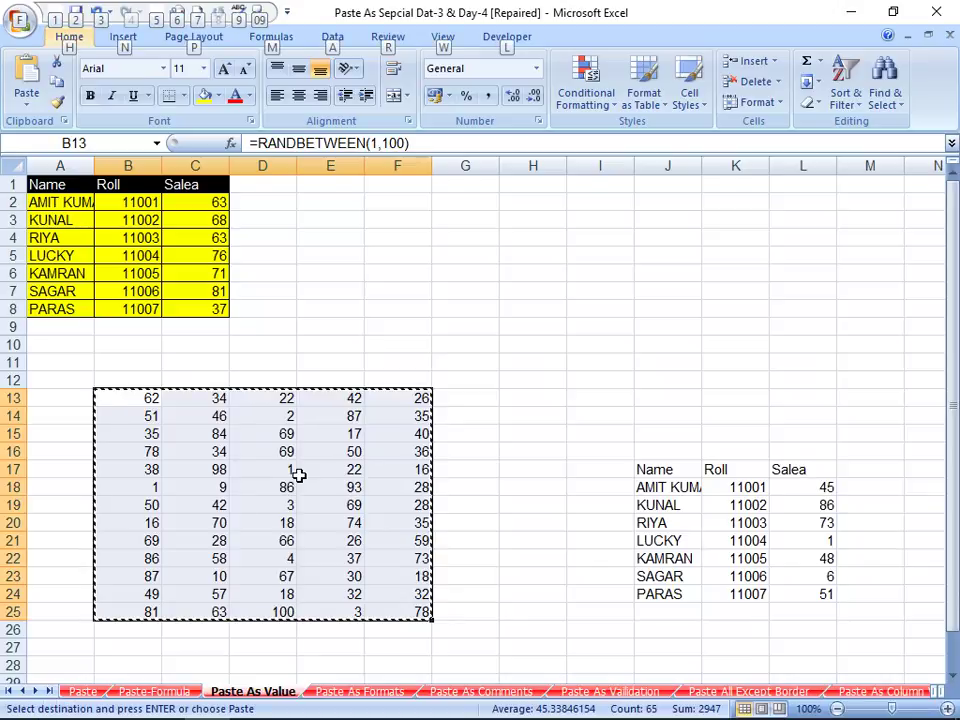
pyautogui.rightClick(298, 475)
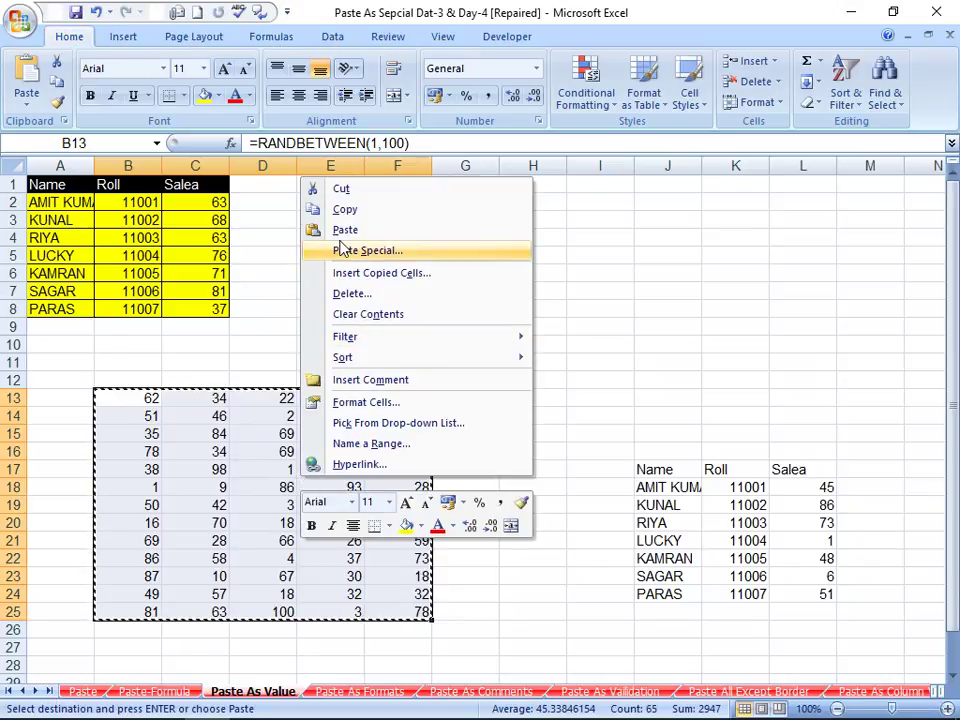
pyautogui.click(341, 250)
pyautogui.click(193, 168)
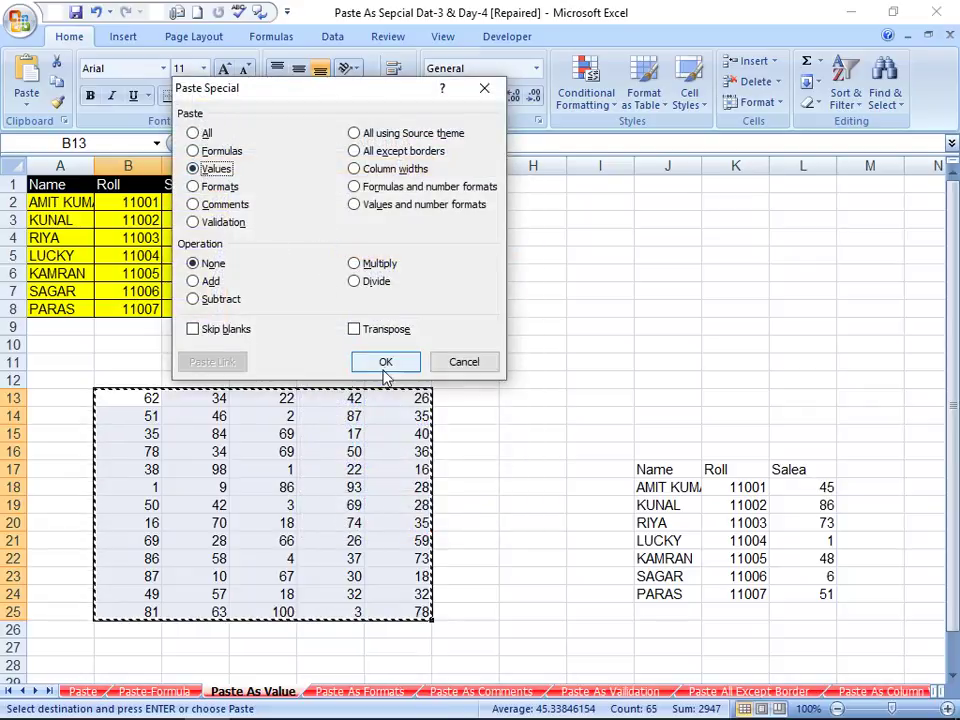
pyautogui.click(465, 364)
pyautogui.press('Escape')
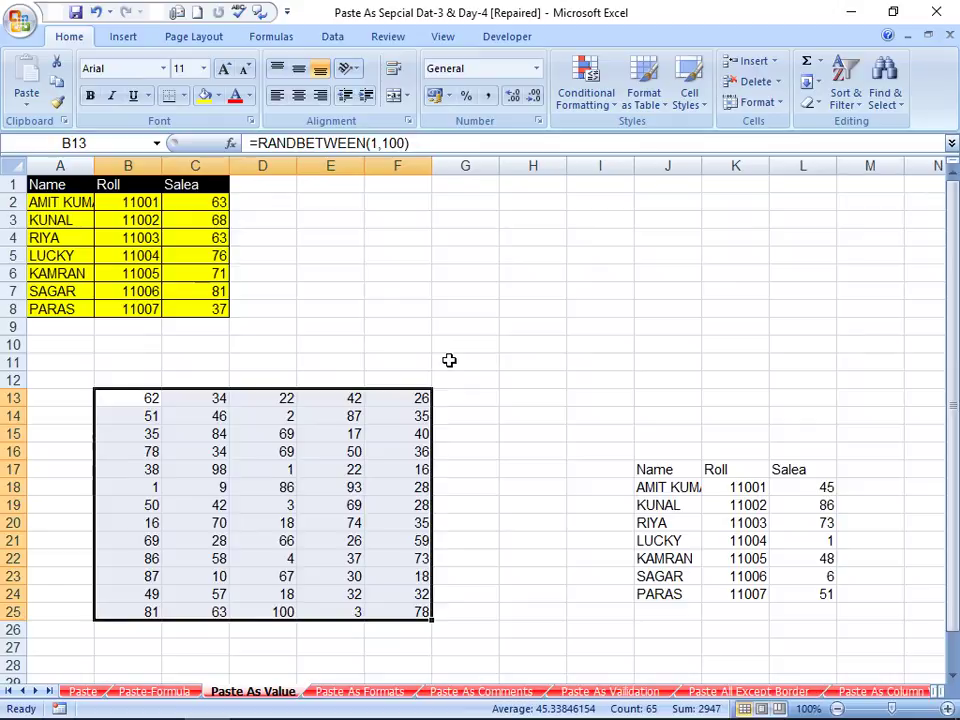
# - Bring up the Home ribbon paste options, then back out without pasting
pyautogui.press('alt')
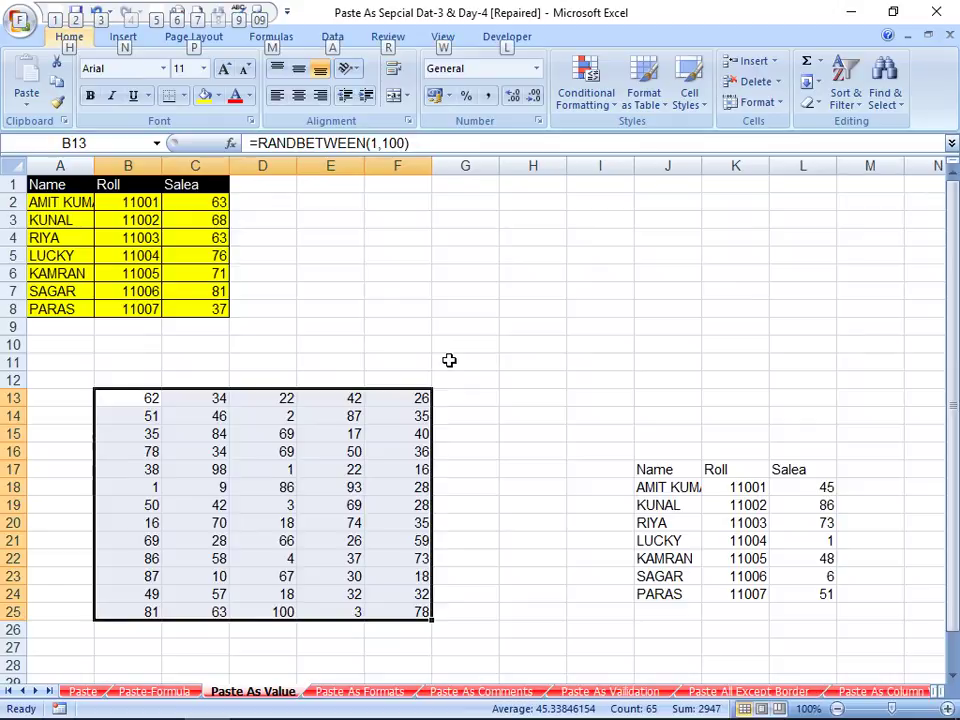
pyautogui.press('h')
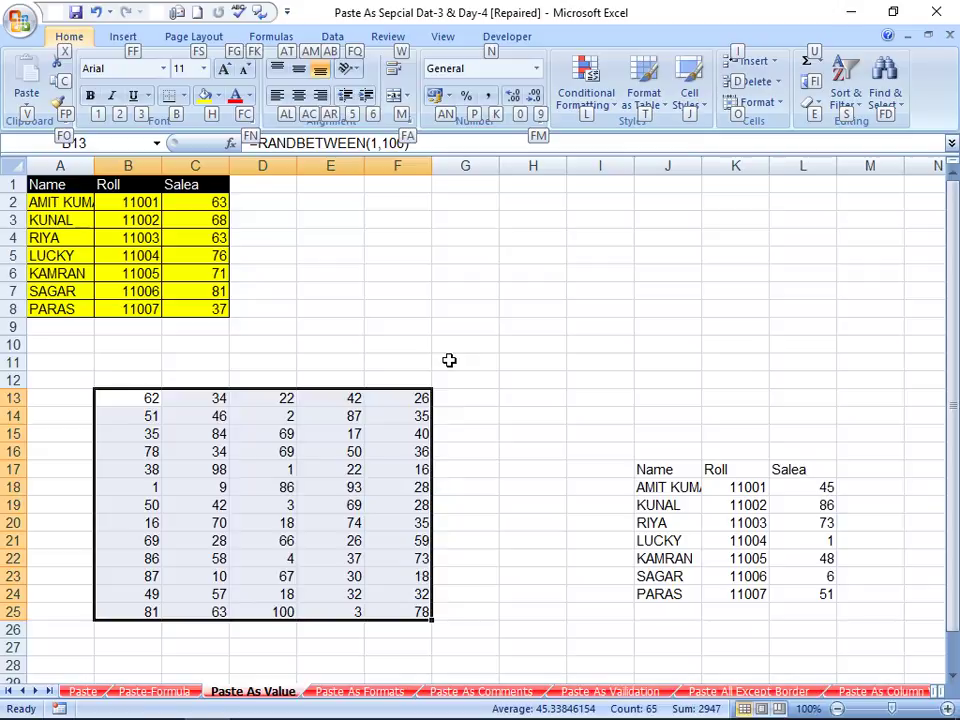
pyautogui.press('v')
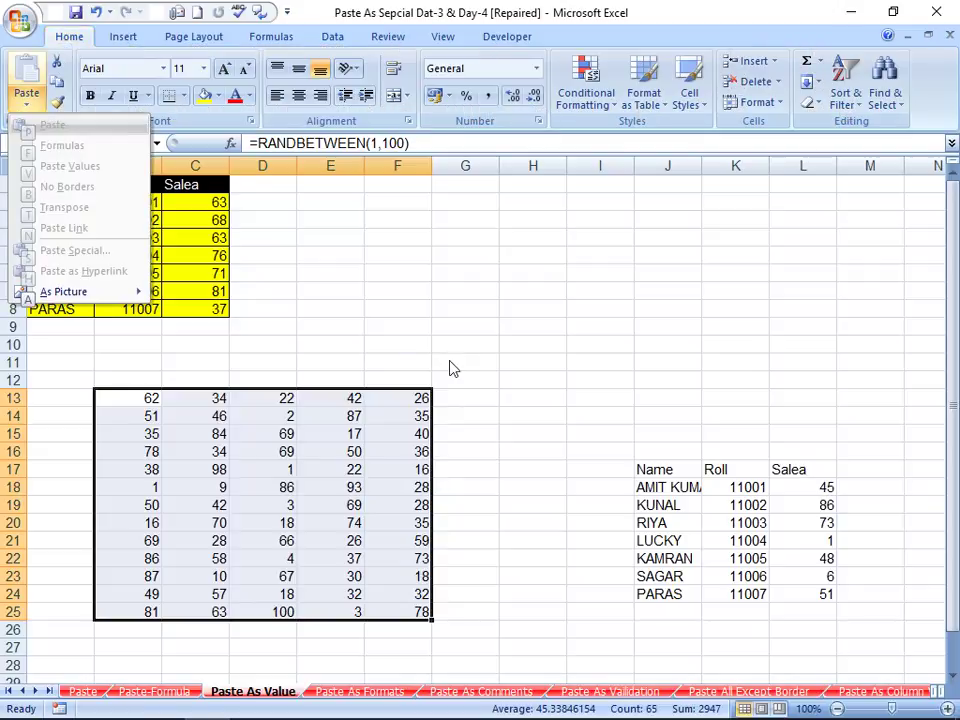
pyautogui.press('Escape')
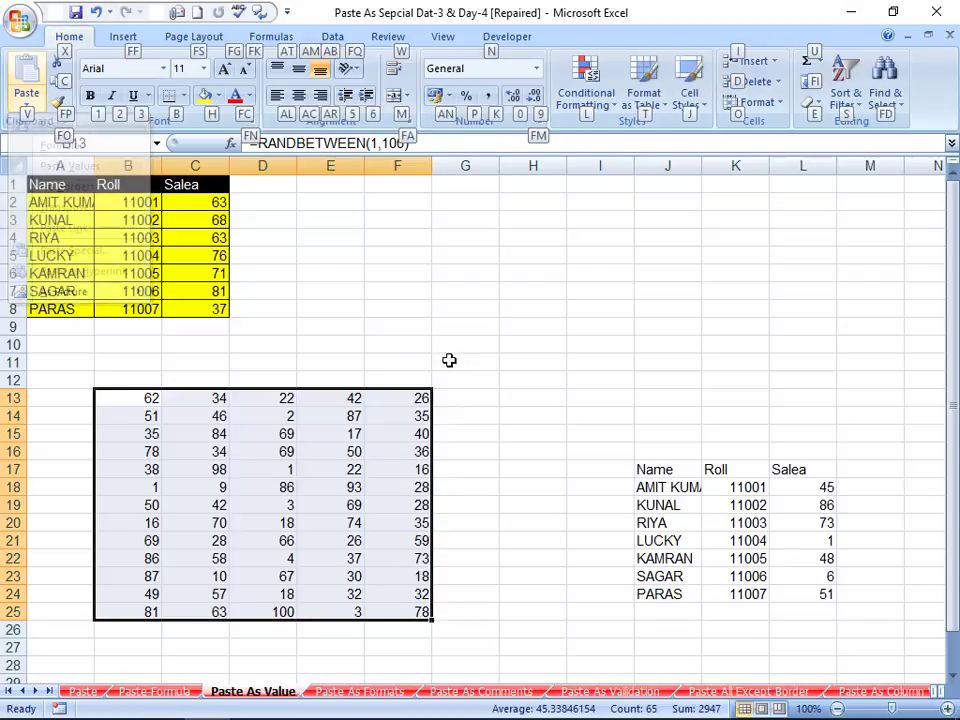
pyautogui.press('alt')
pyautogui.press('Escape')
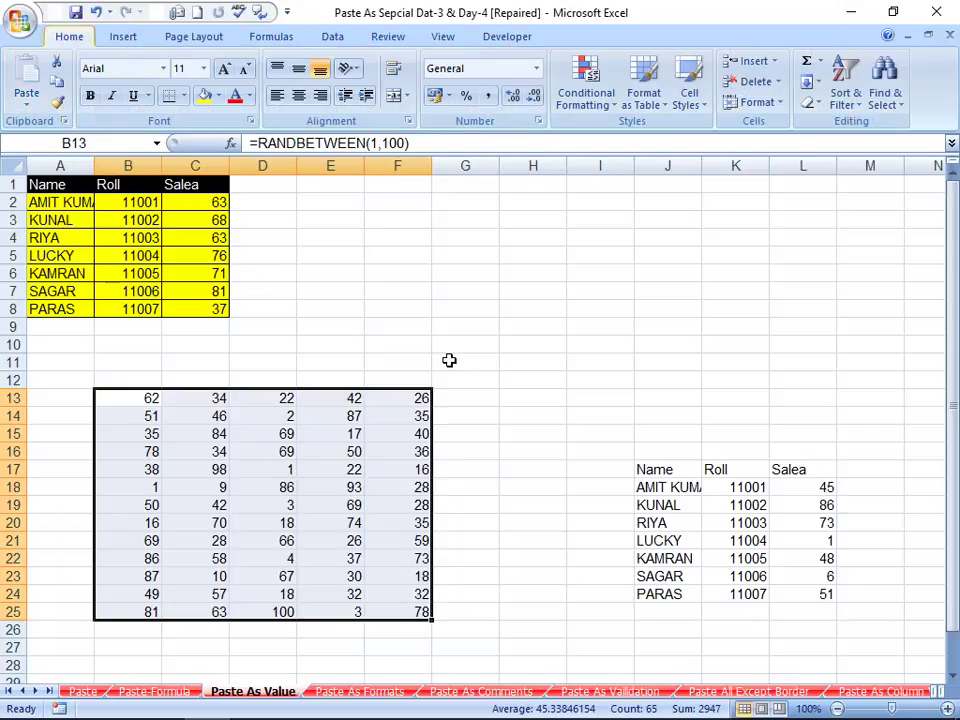
# - Copy B13:F25 and paste it over itself as Values only via Paste Special
pyautogui.hotkey('ctrl', 'c')
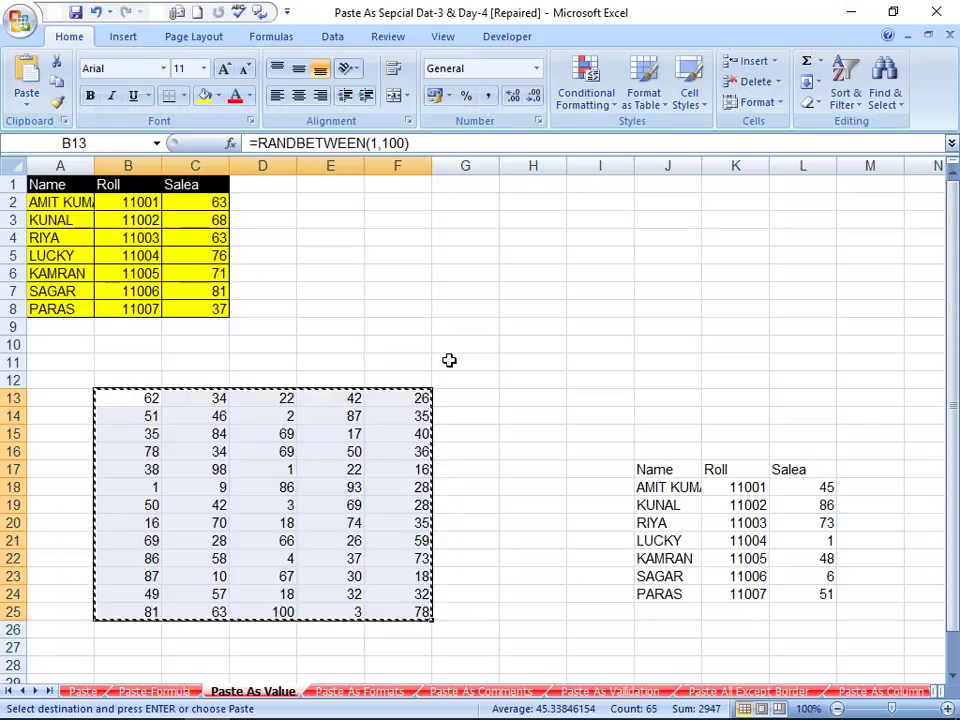
pyautogui.press('alt')
pyautogui.press('h')
pyautogui.press('v')
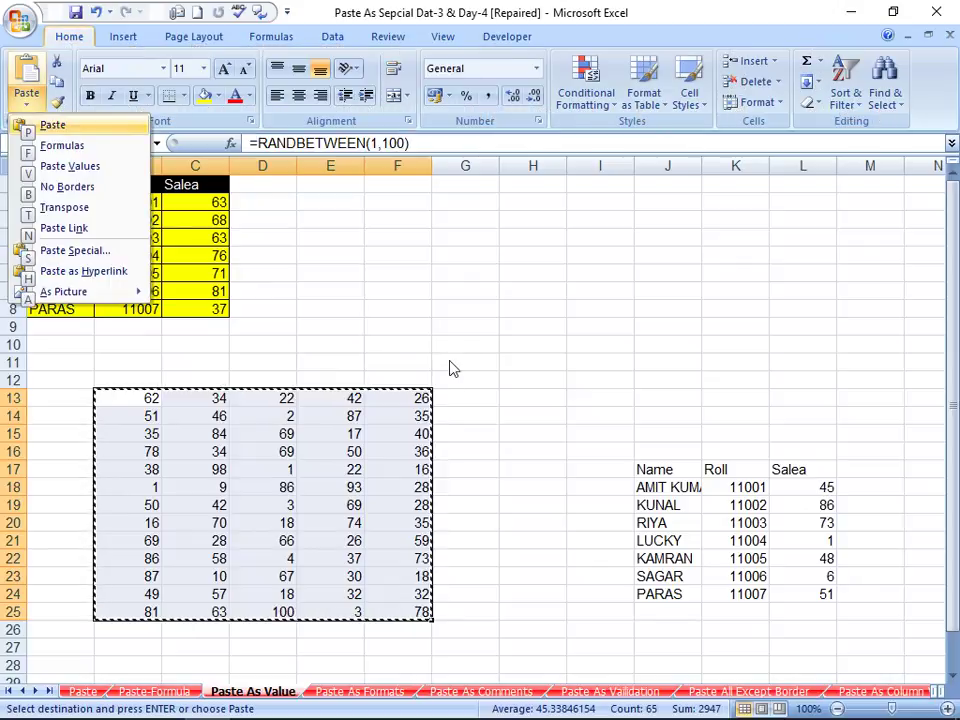
pyautogui.press('s')
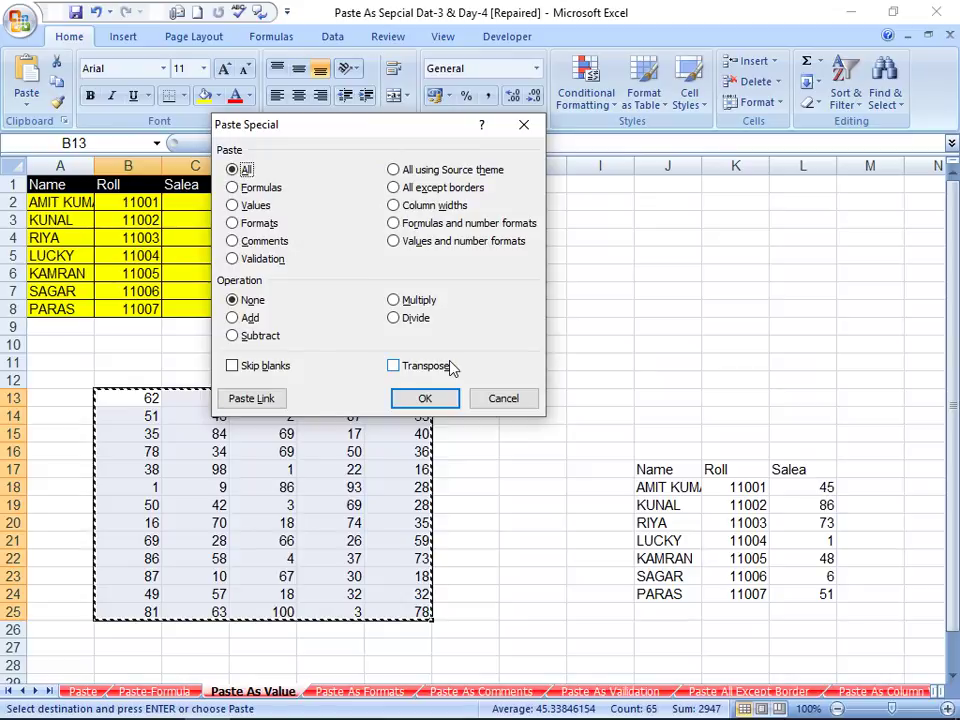
pyautogui.press('v')
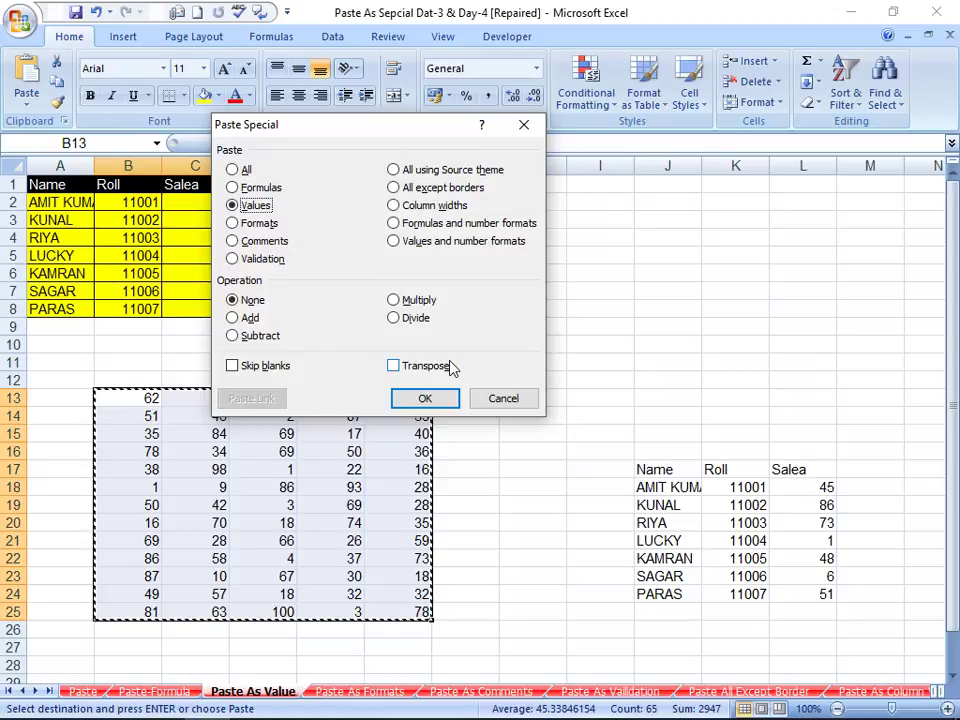
pyautogui.press('Return')
pyautogui.press('Escape')
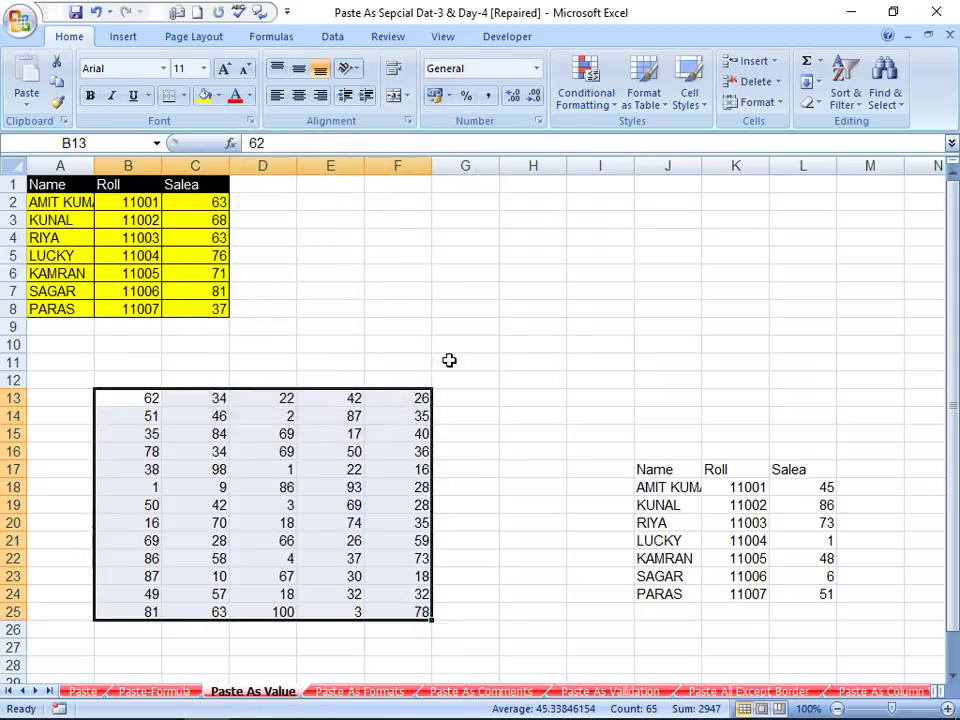
pyautogui.press('Down')
pyautogui.press('Right')
pyautogui.press('Right')
pyautogui.press('Right')
pyautogui.press('Right')
pyautogui.press('Down')
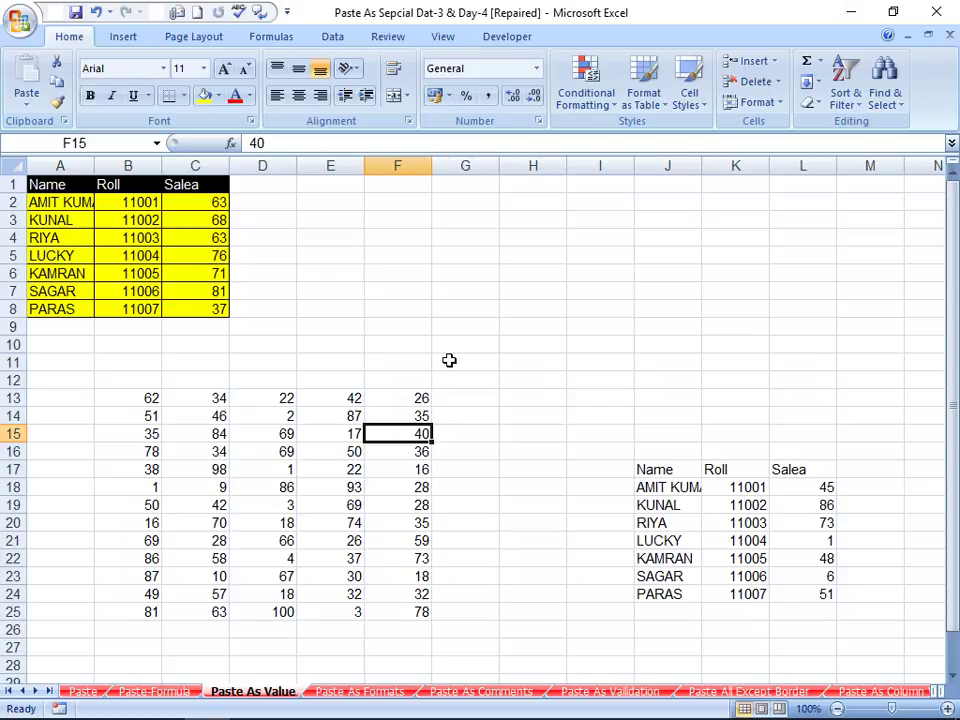
pyautogui.press('Up')
pyautogui.press('Up')
pyautogui.press('Up')
pyautogui.press('Up')
pyautogui.press('Up')
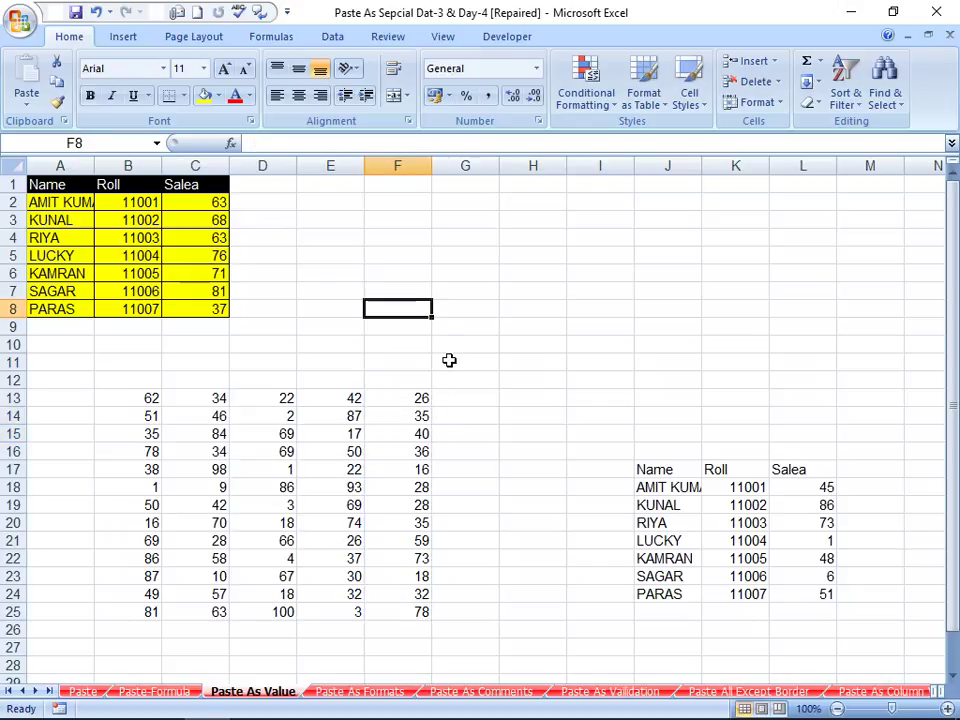
pyautogui.press('Left')
pyautogui.press('Left')
pyautogui.press('Left')
pyautogui.press('Up')
pyautogui.press('Left')
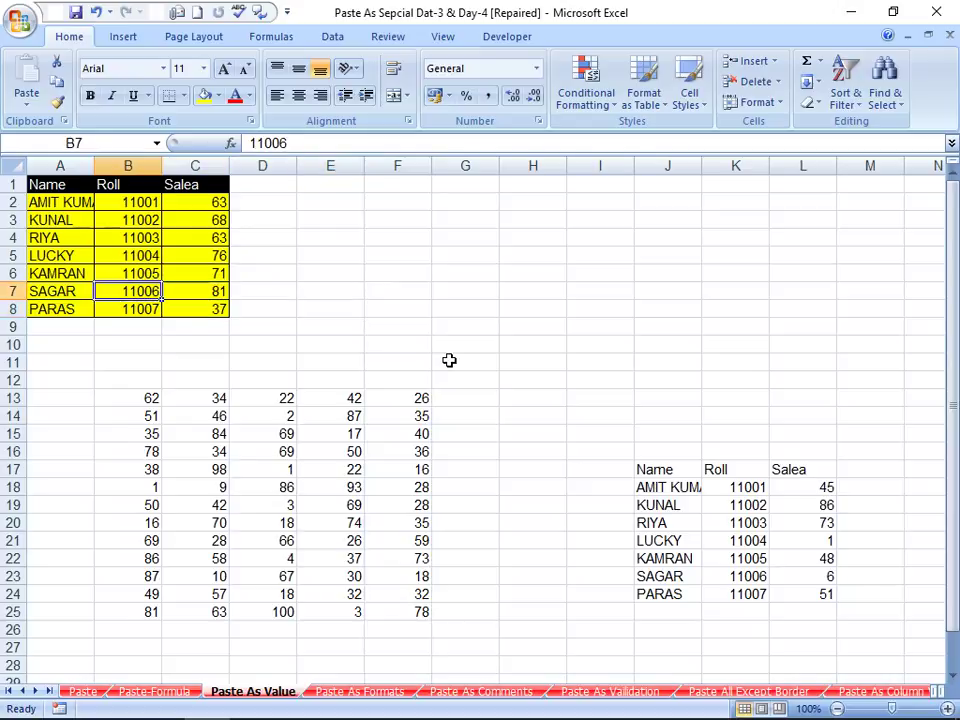
pyautogui.press('Down')
pyautogui.press('Down')
pyautogui.press('Right')
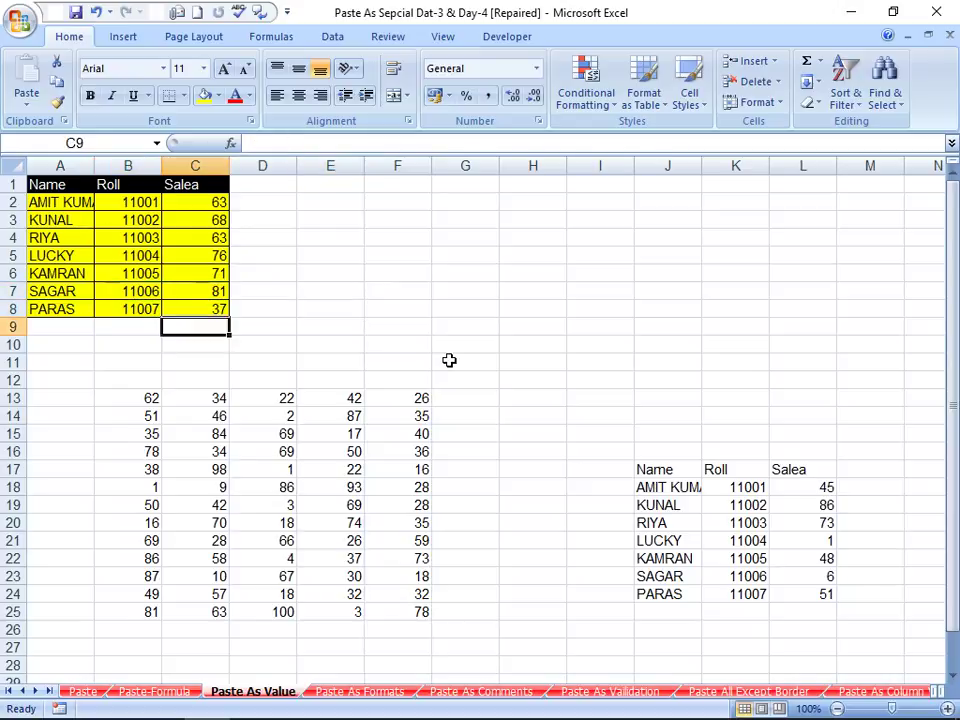
pyautogui.press('Right')
pyautogui.press('Right')
pyautogui.press('Right')
pyautogui.press('Down')
pyautogui.press('Down')
pyautogui.press('Down')
pyautogui.press('Down')
pyautogui.press('Down')
pyautogui.press('Down')
pyautogui.press('Down')
pyautogui.press('Down')
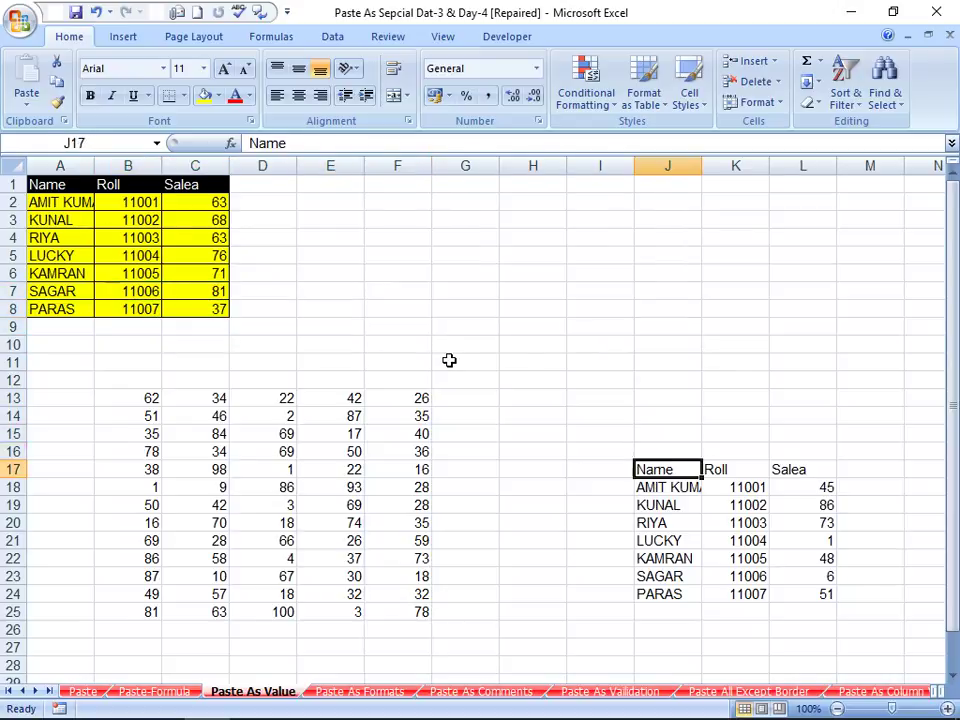
pyautogui.press('Left')
pyautogui.hotkey('ctrl', 'Up')
pyautogui.hotkey('ctrl', 'Left')
pyautogui.press('Left')
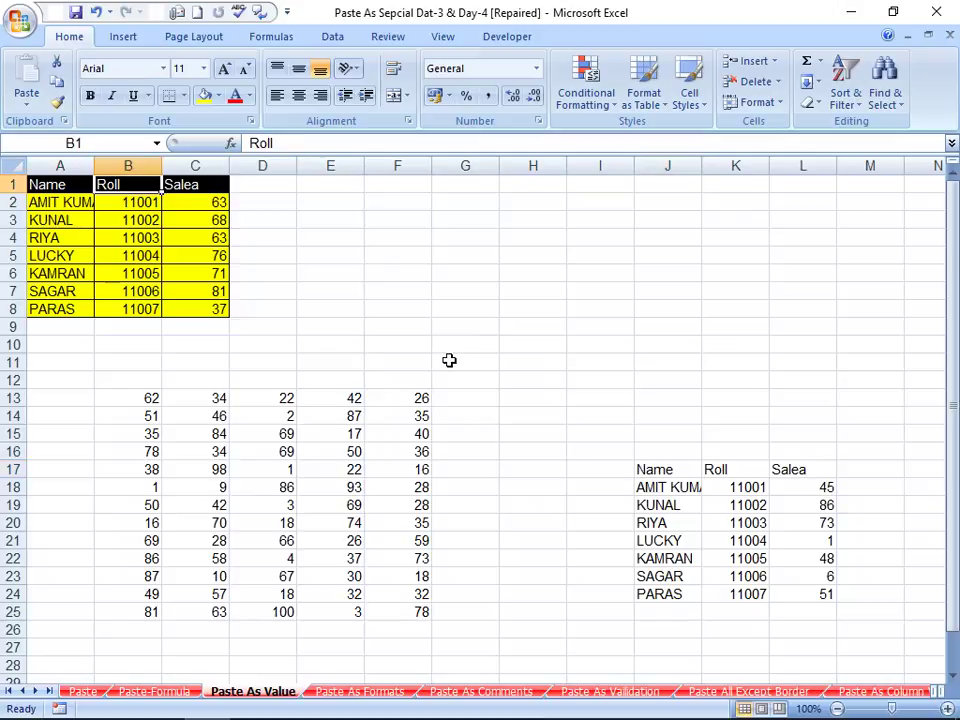
pyautogui.press('Right')
pyautogui.press('Right')
pyautogui.press('Right')
pyautogui.press('Down')
pyautogui.press('Down')
pyautogui.press('Down')
pyautogui.press('Down')
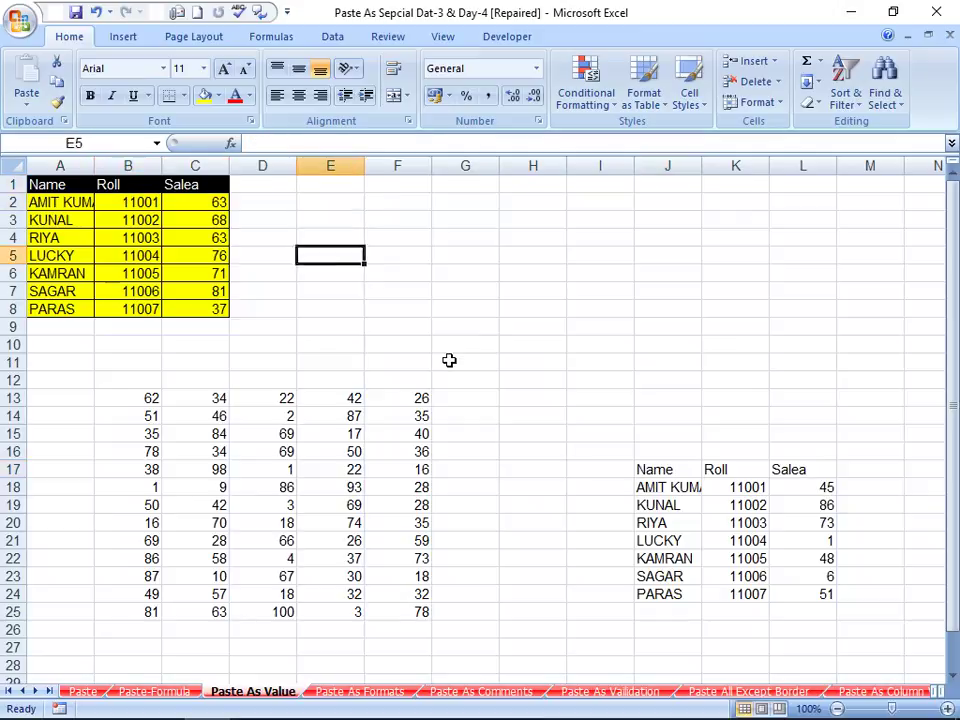
pyautogui.press('Down')
pyautogui.press('Down')
pyautogui.press('Down')
pyautogui.press('Down')
pyautogui.press('Down')
pyautogui.press('Right')
pyautogui.press('Right')
pyautogui.press('Right')
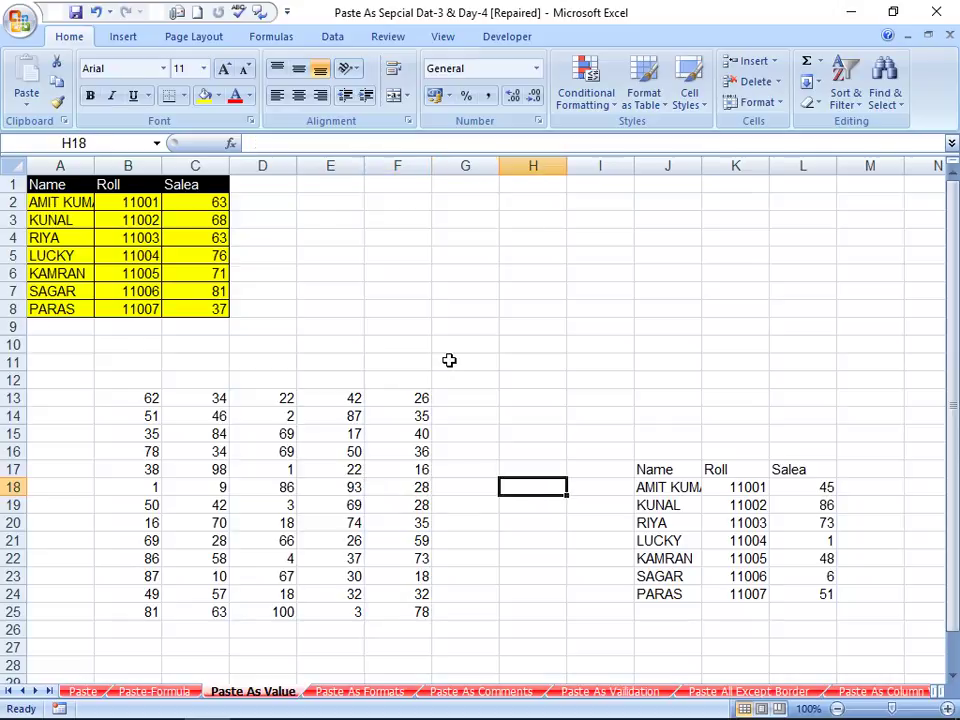
pyautogui.press('Right')
pyautogui.press('Right')
pyautogui.press('Right')
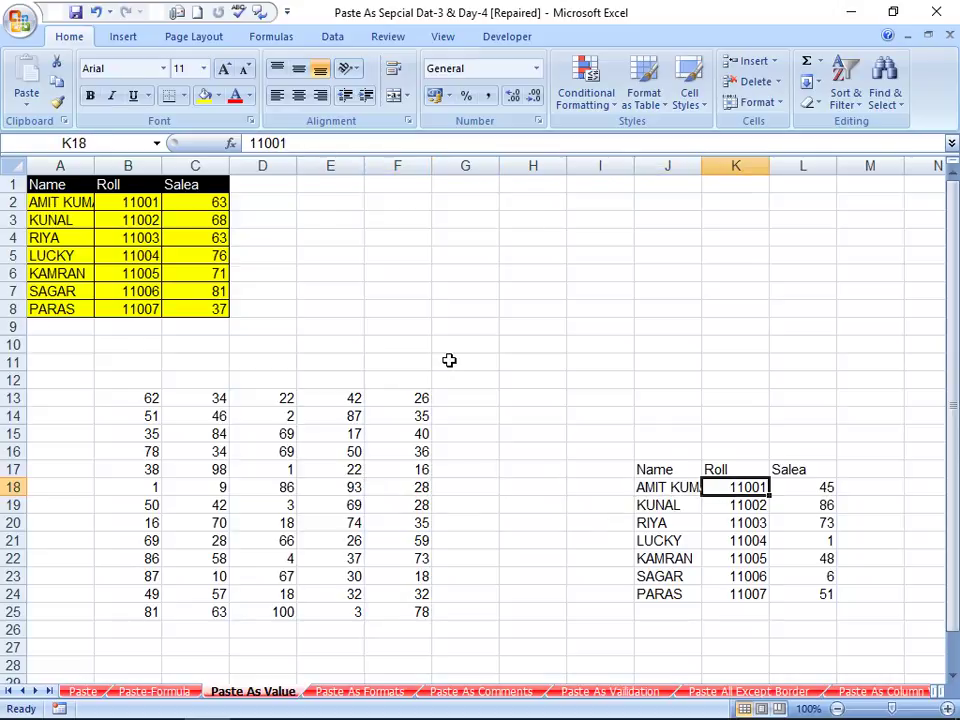
pyautogui.press('Left')
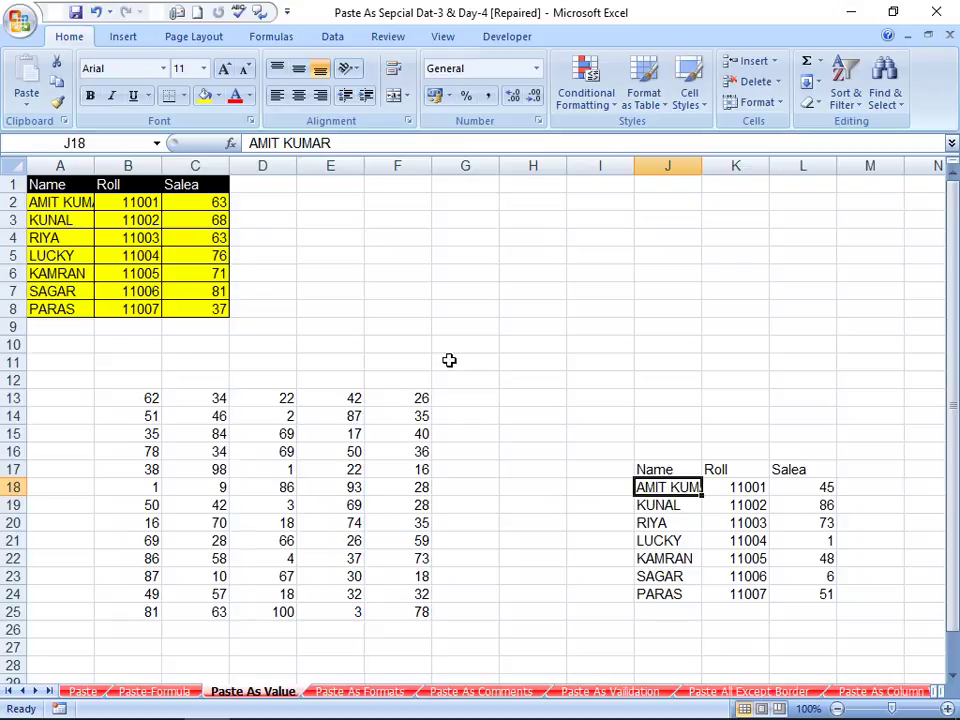
pyautogui.press('Up')
pyautogui.press('Left')
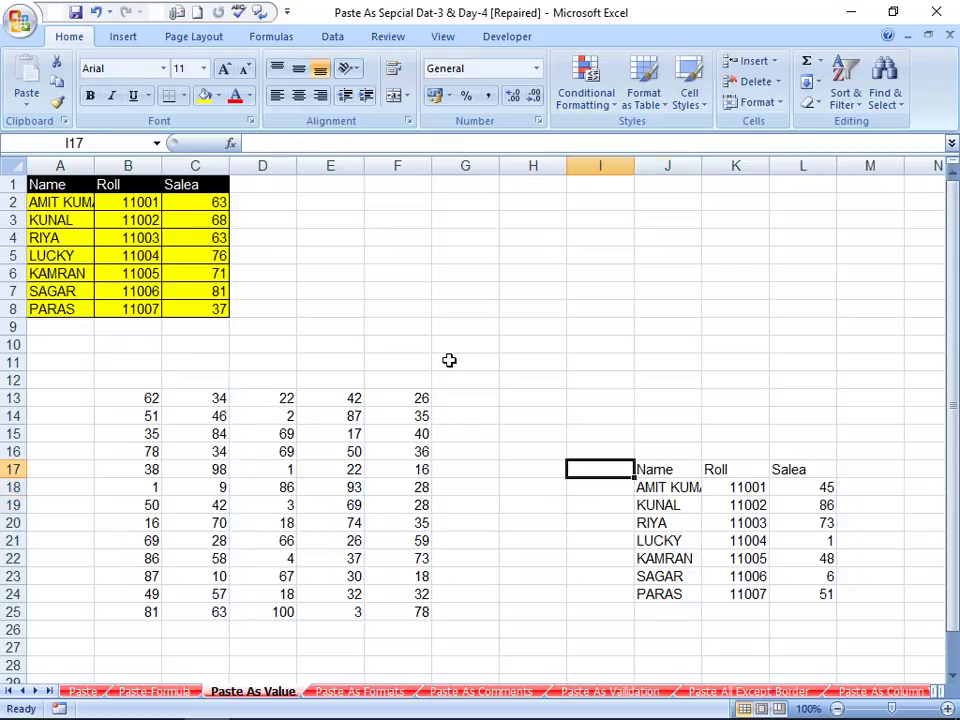
pyautogui.press('Left')
pyautogui.press('Left')
pyautogui.press('Left')
pyautogui.press('Left')
pyautogui.press('Left')
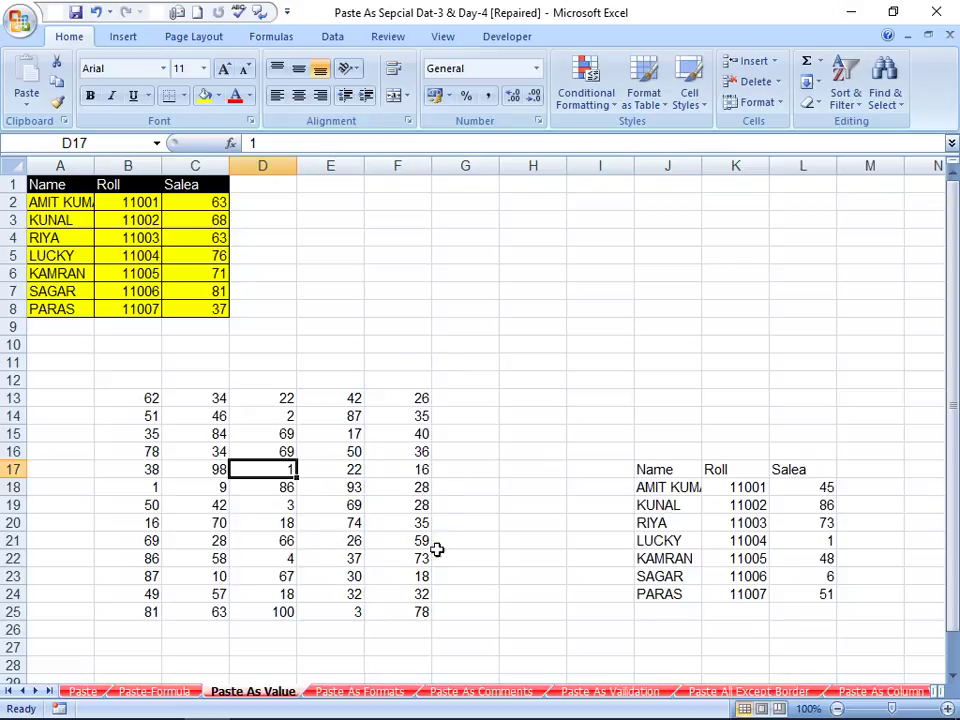
# - On the Paste As Formats sheet, copy the student table A1:C8
pyautogui.click(362, 691)
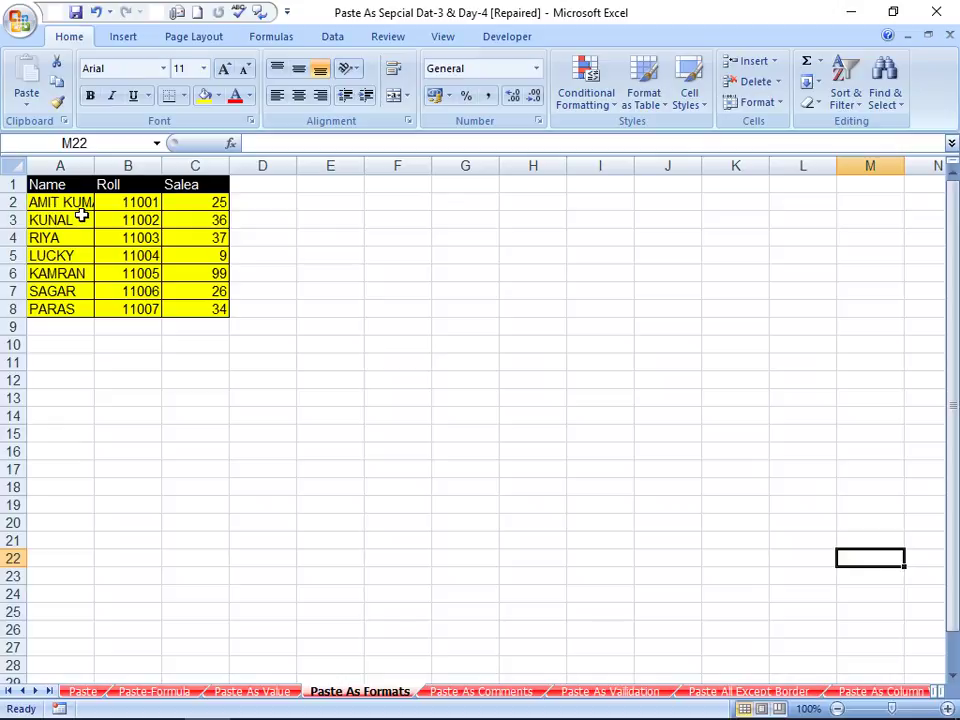
pyautogui.press('Left')
pyautogui.press('Home')
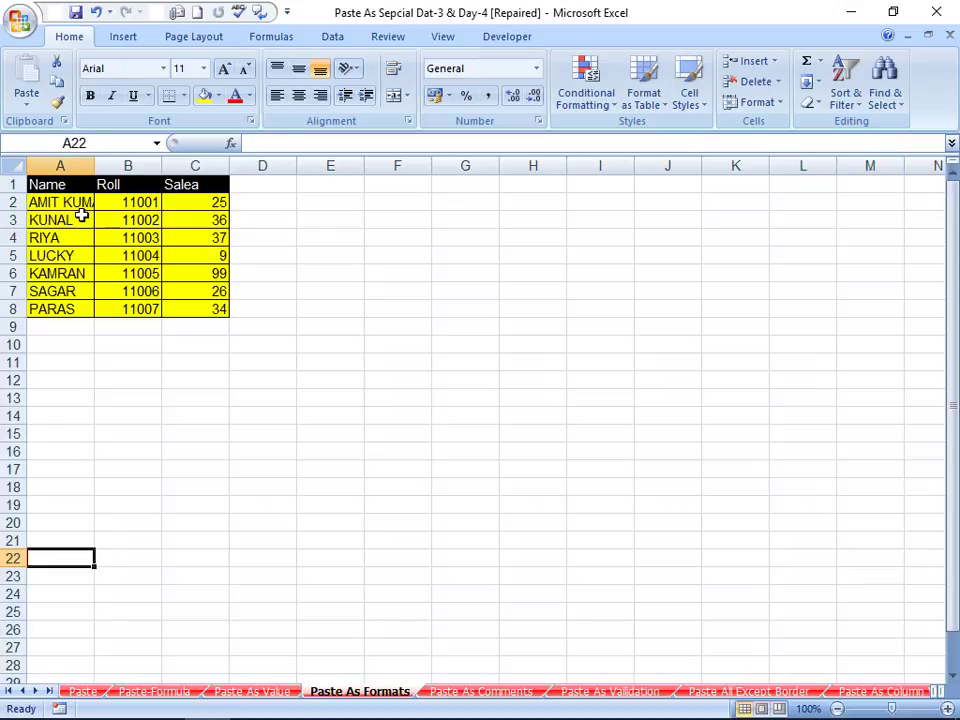
pyautogui.hotkey('ctrl', 'Up')
pyautogui.hotkey('ctrl', 'Up')
pyautogui.hotkey('ctrl', 'shift', 'Right')
pyautogui.hotkey('ctrl', 'shift', 'Down')
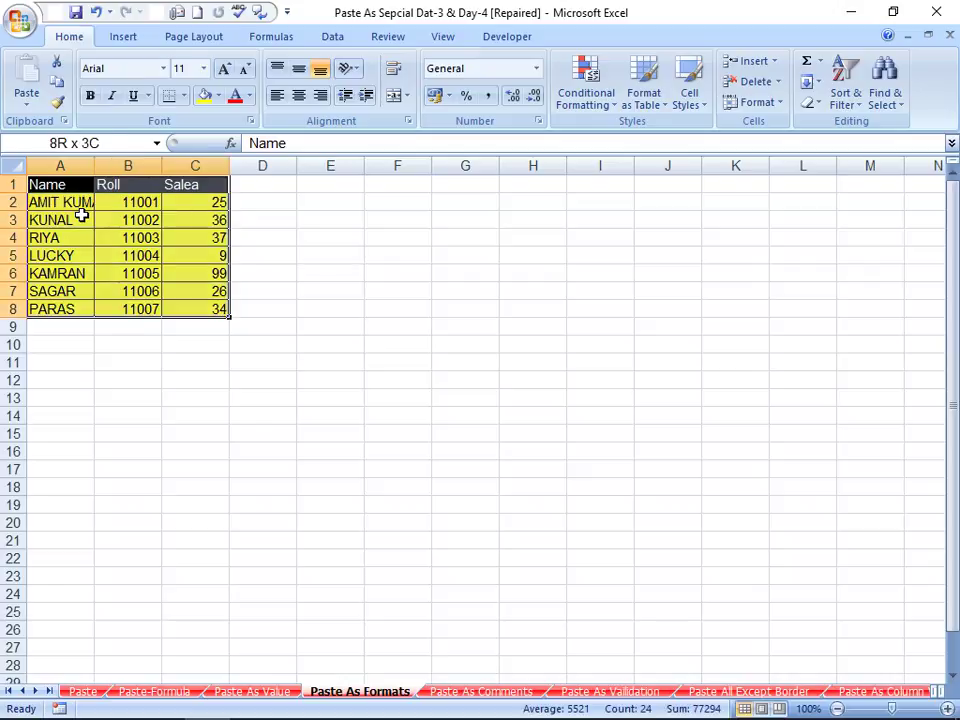
pyautogui.hotkey('ctrl', 'c')
# - Paste only the table's formats into G13 using Paste Special > Formats
pyautogui.press('Right')
pyautogui.press('Right')
pyautogui.press('Right')
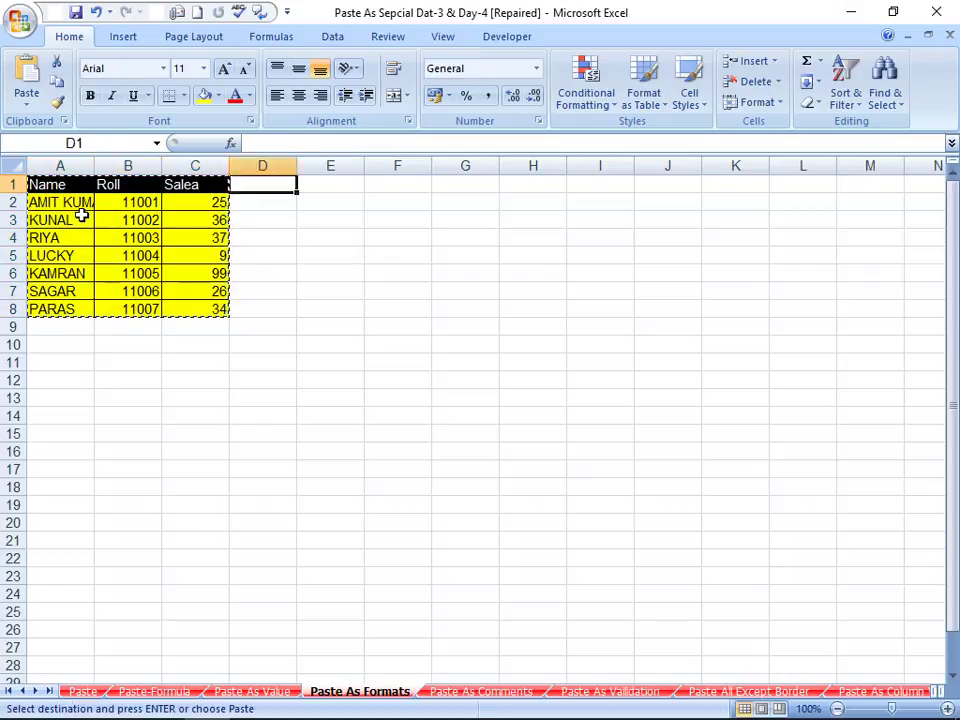
pyautogui.press('Right')
pyautogui.press('Right')
pyautogui.press('Right')
pyautogui.press('Down')
pyautogui.press('Down')
pyautogui.press('Down')
pyautogui.press('Down')
pyautogui.press('Down')
pyautogui.press('Down')
pyautogui.press('Down')
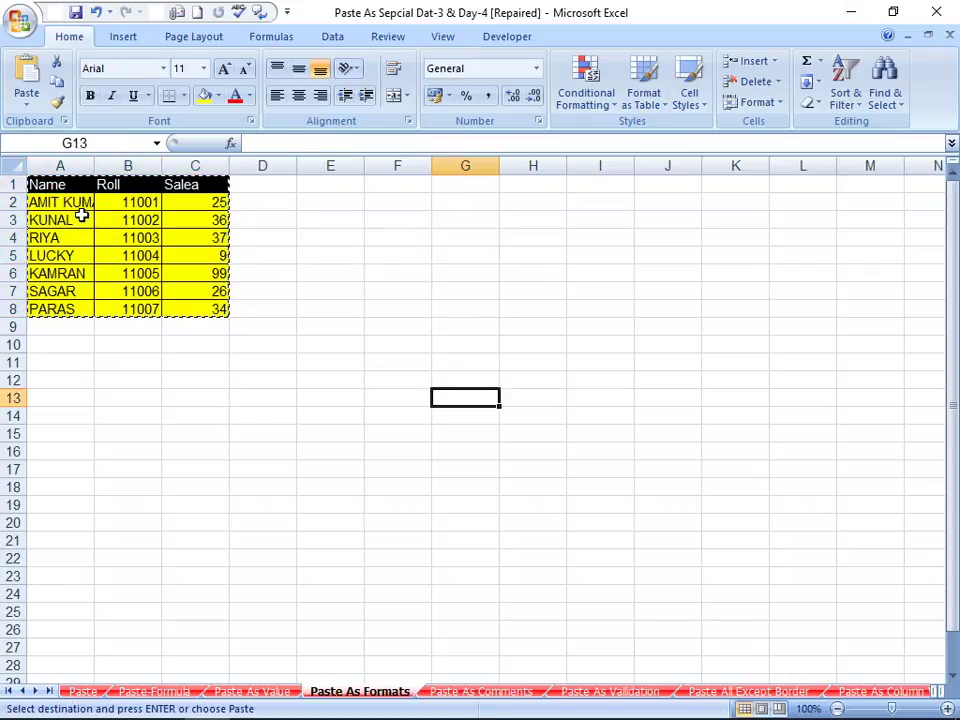
pyautogui.rightClick(459, 395)
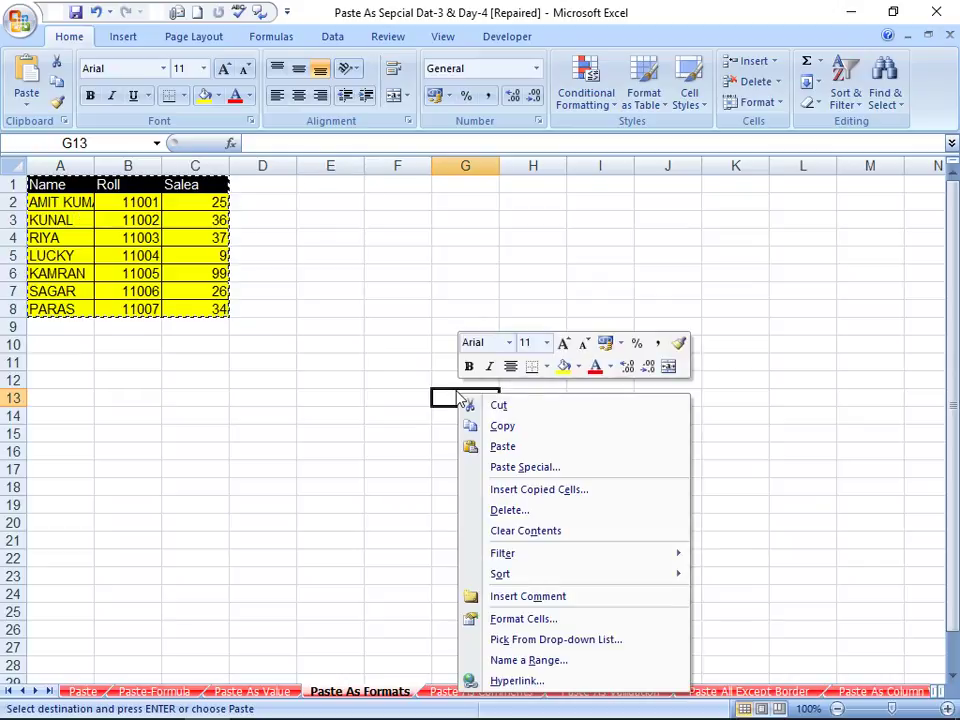
pyautogui.click(483, 469)
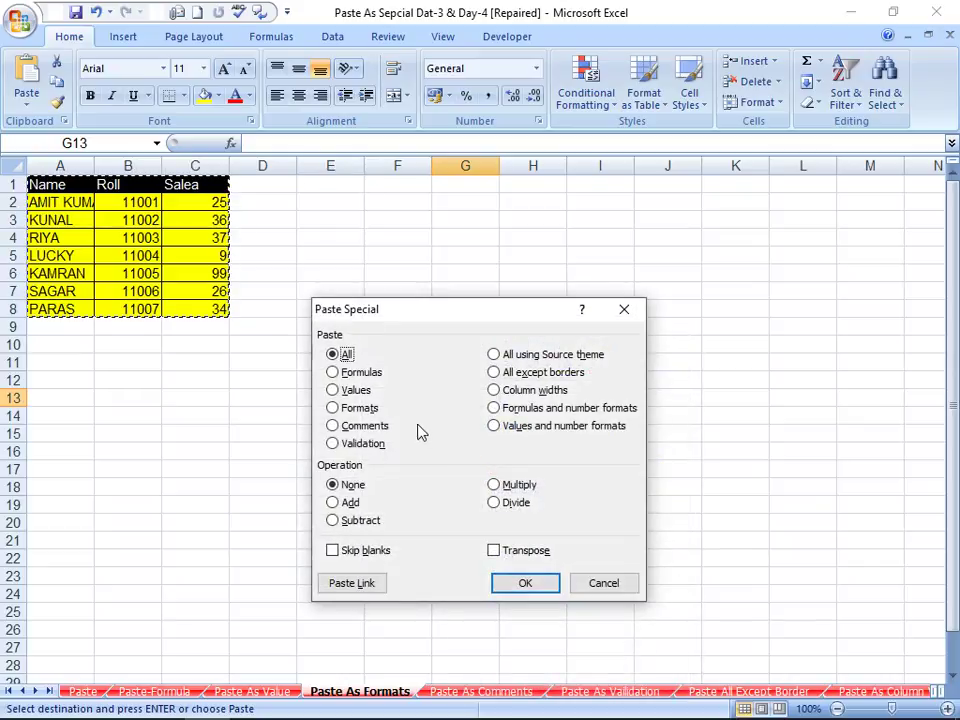
pyautogui.click(356, 411)
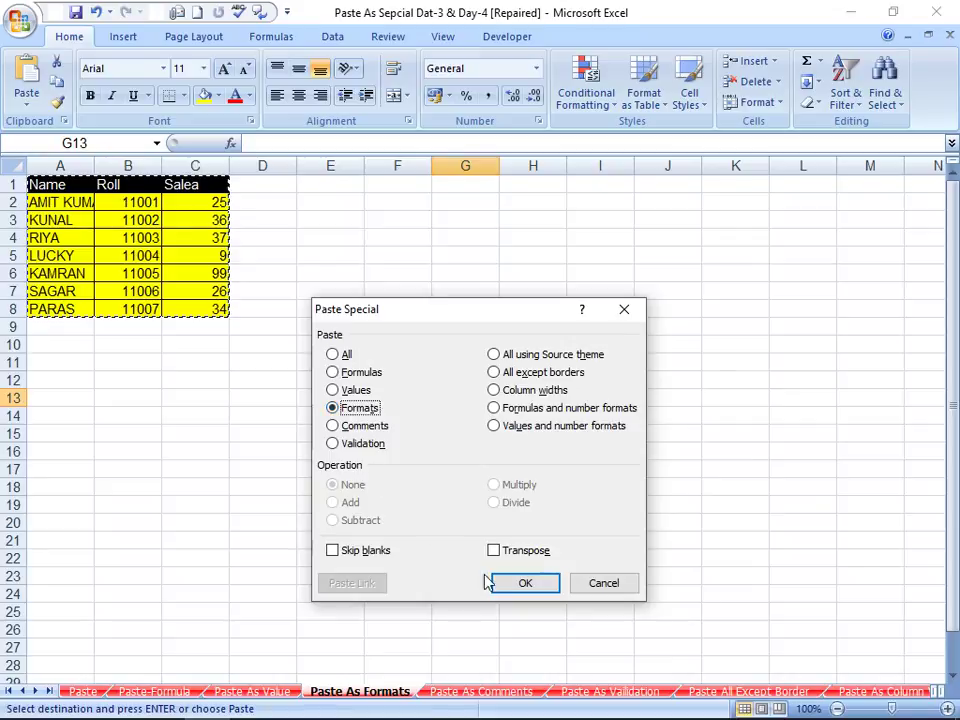
pyautogui.click(504, 592)
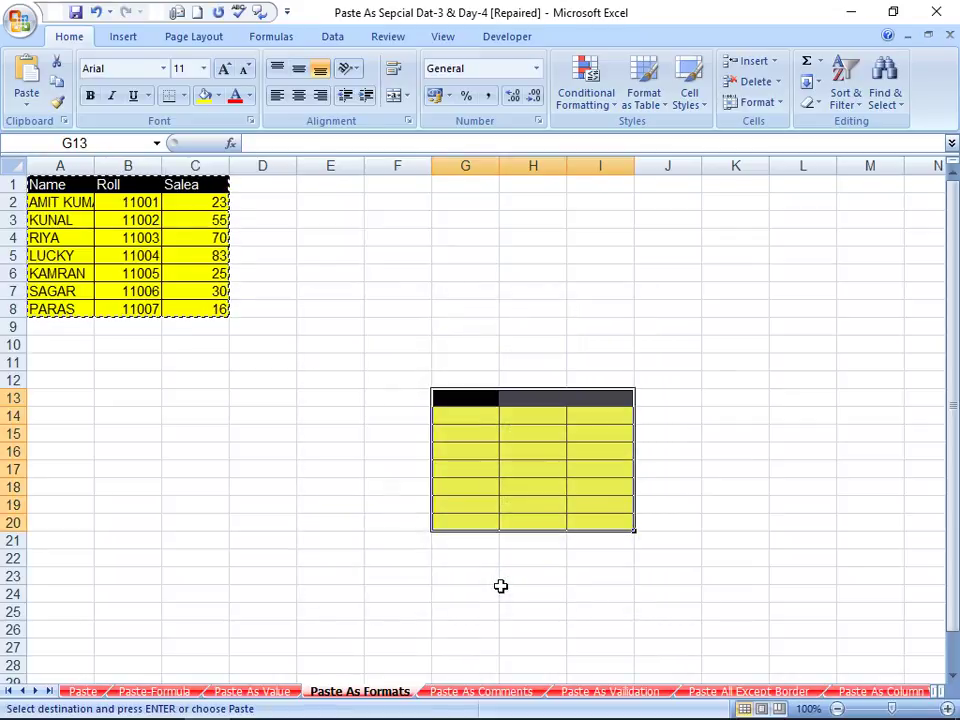
# - Type the headers Name, Roll and Sales into G13, H13 and I13
pyautogui.press('Up')
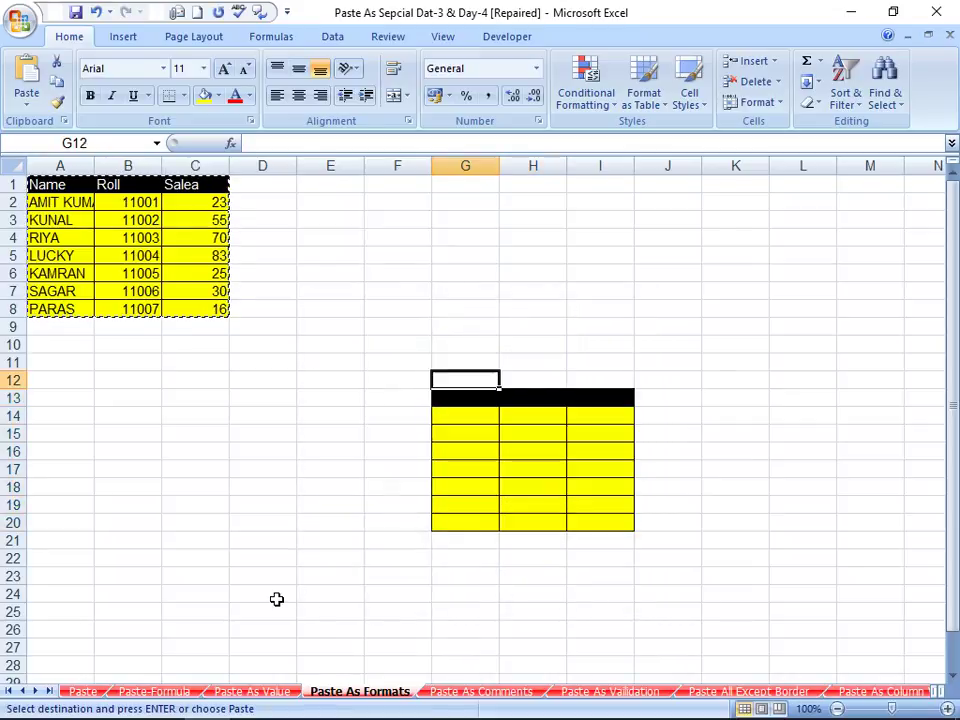
pyautogui.press('Down')
pyautogui.write('N')
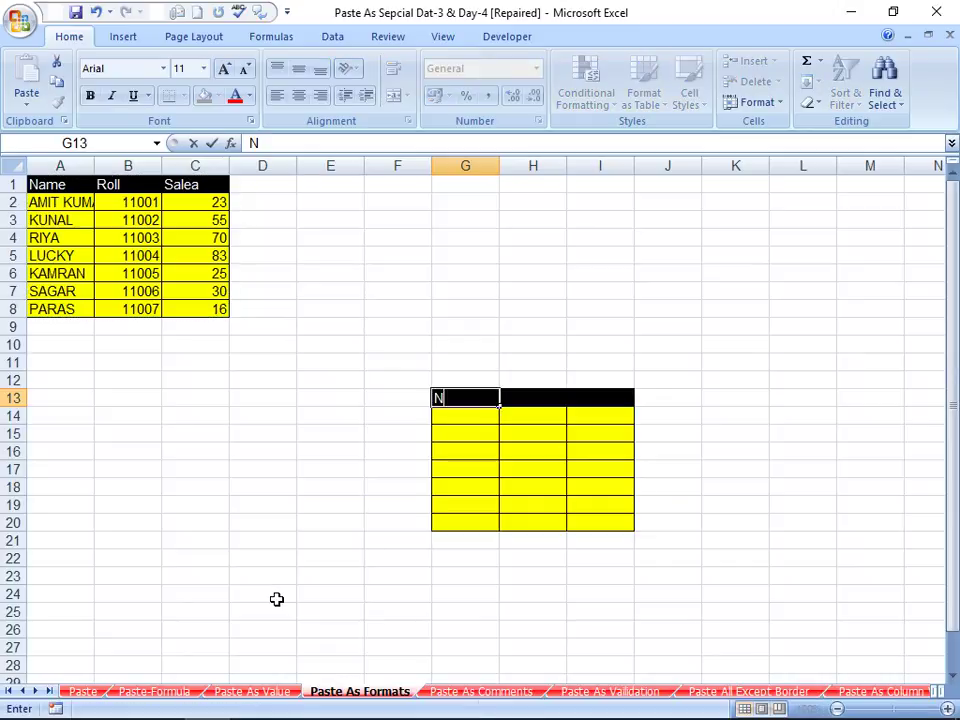
pyautogui.write('aME')
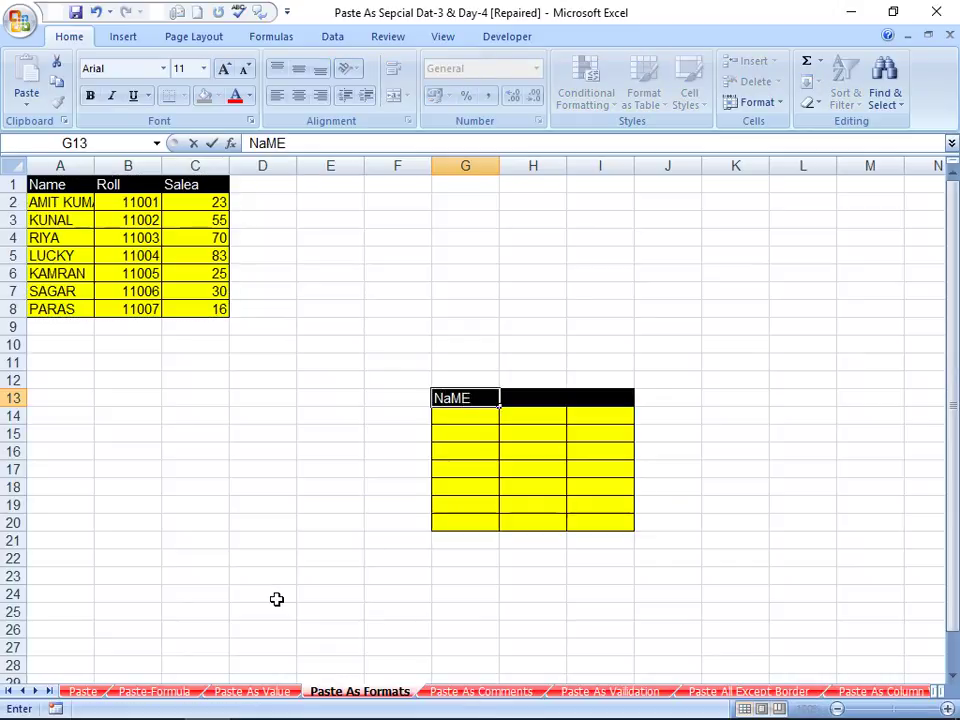
pyautogui.press('BackSpace')
pyautogui.press('BackSpace')
pyautogui.write('me')
pyautogui.press('Return')
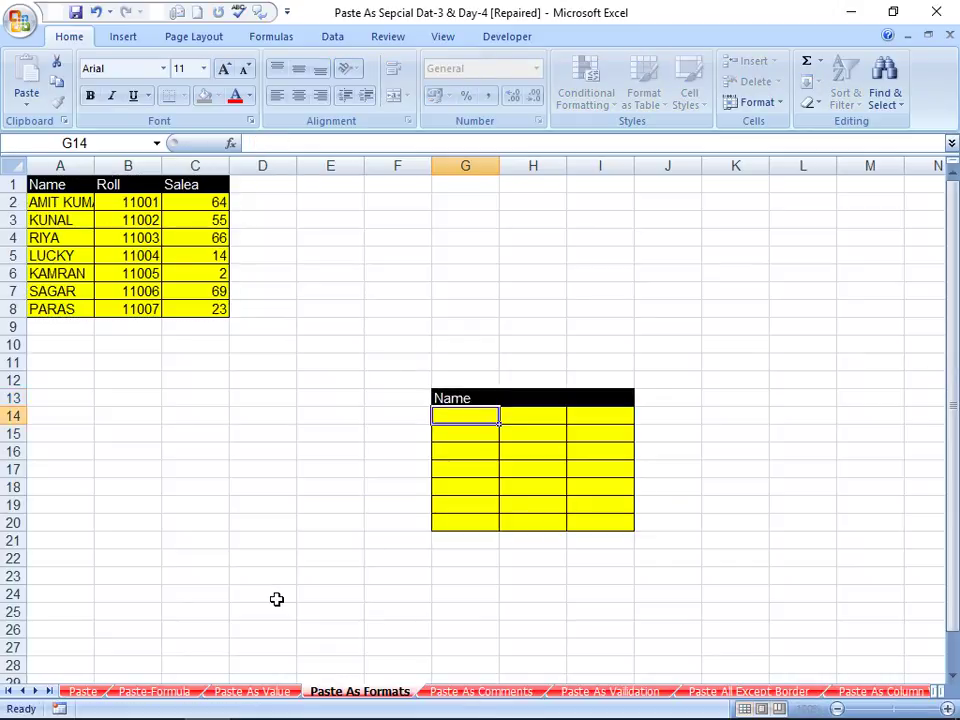
pyautogui.press('Up')
pyautogui.press('Right')
pyautogui.write('Ro')
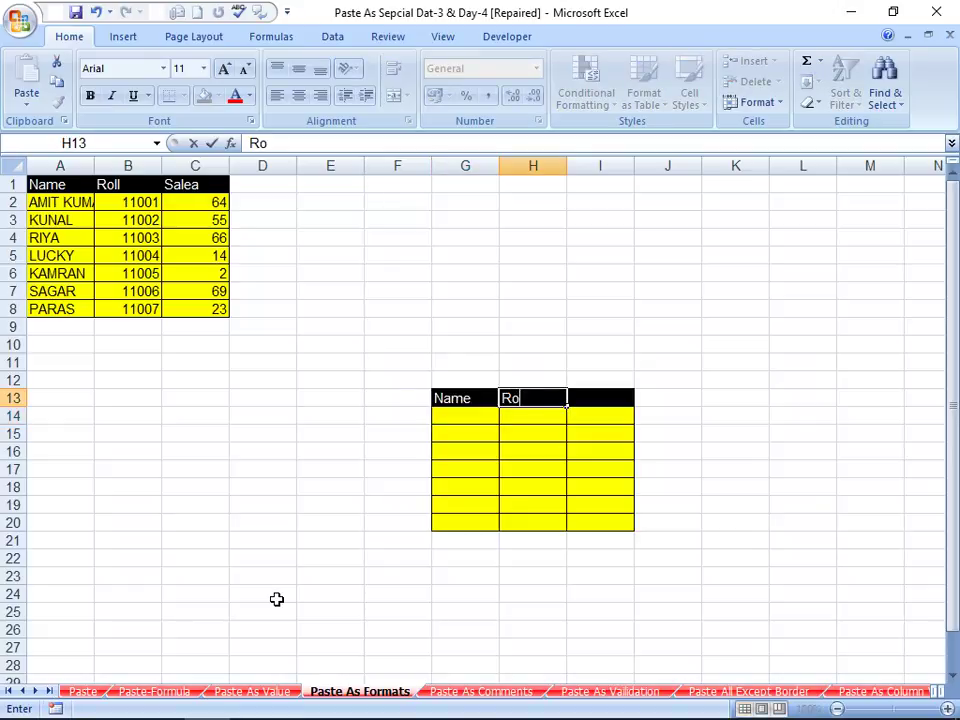
pyautogui.write('ll')
pyautogui.press('Return')
pyautogui.press('Up')
pyautogui.press('Right')
pyautogui.write('S')
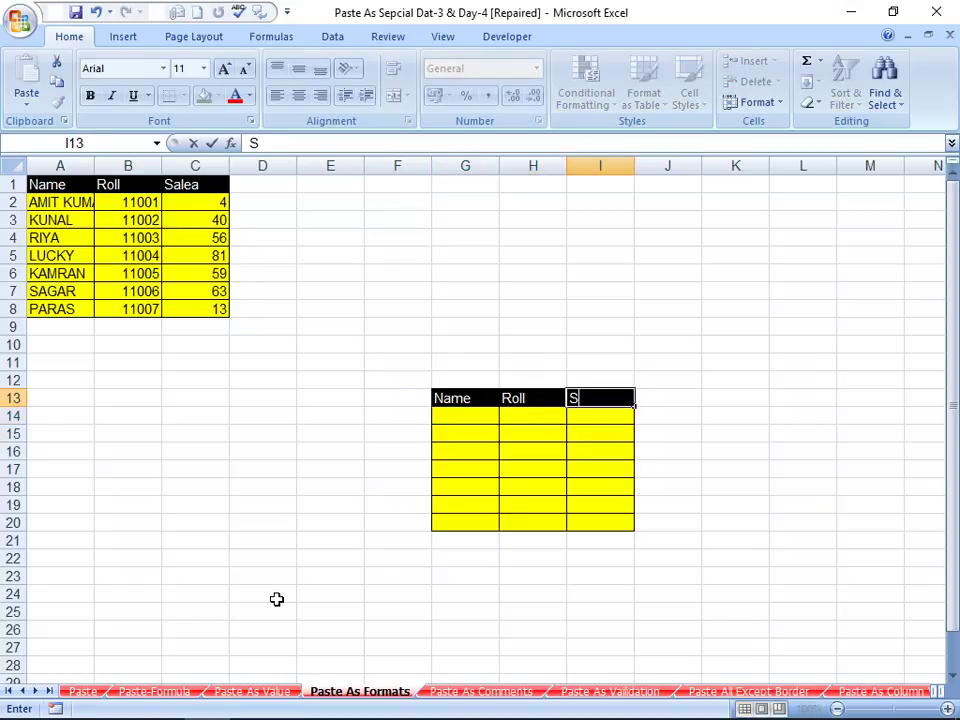
pyautogui.write('ale')
pyautogui.write('s')
pyautogui.press('Return')
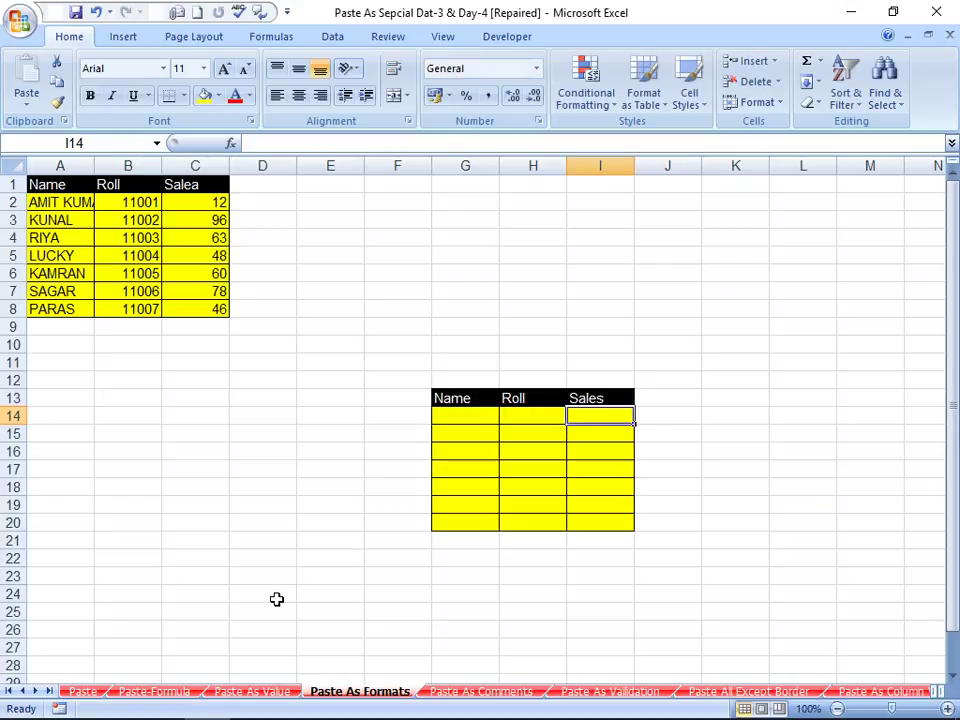
# - Enter Amit as the first name in G14
pyautogui.press('Left')
pyautogui.press('Left')
pyautogui.write('am')
pyautogui.press('BackSpace')
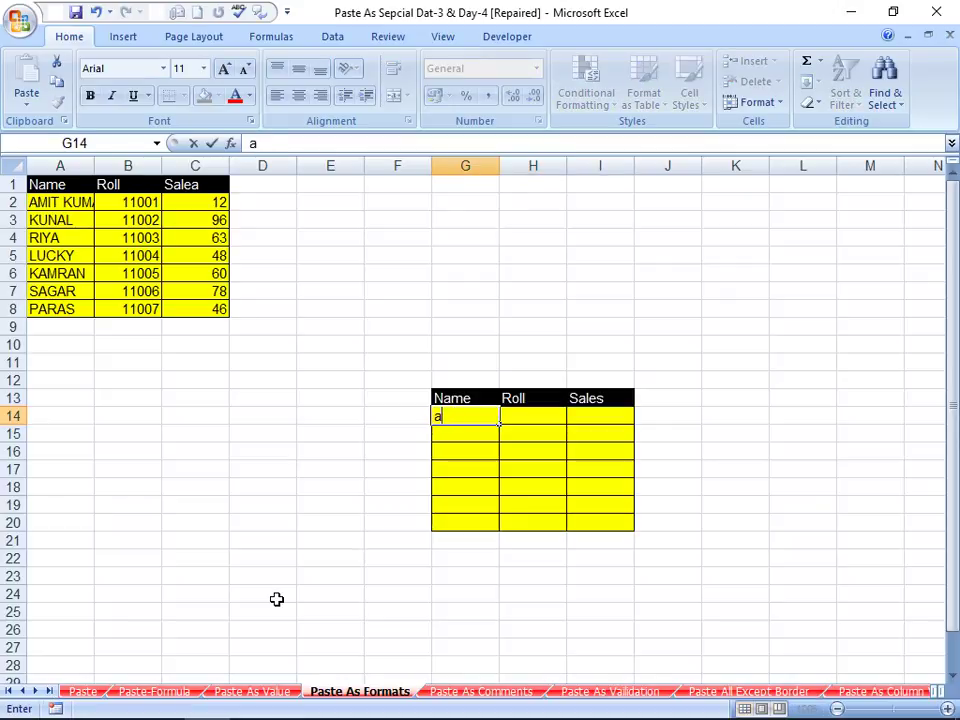
pyautogui.press('BackSpace')
pyautogui.write('Ami')
pyautogui.write('t')
pyautogui.press('Return')
pyautogui.press('Up')
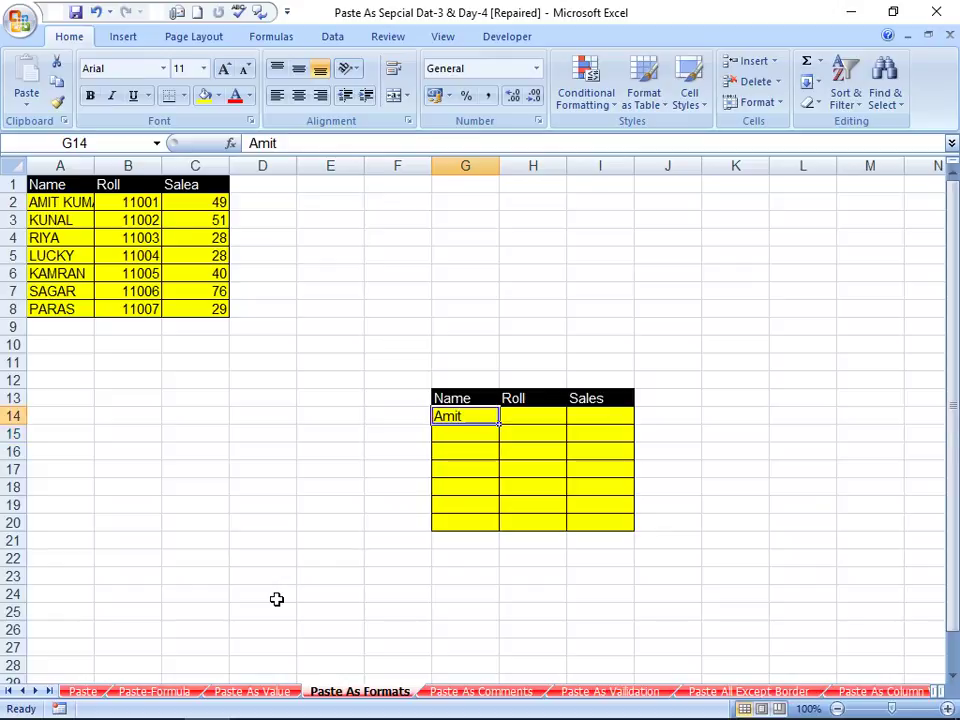
pyautogui.press('Right')
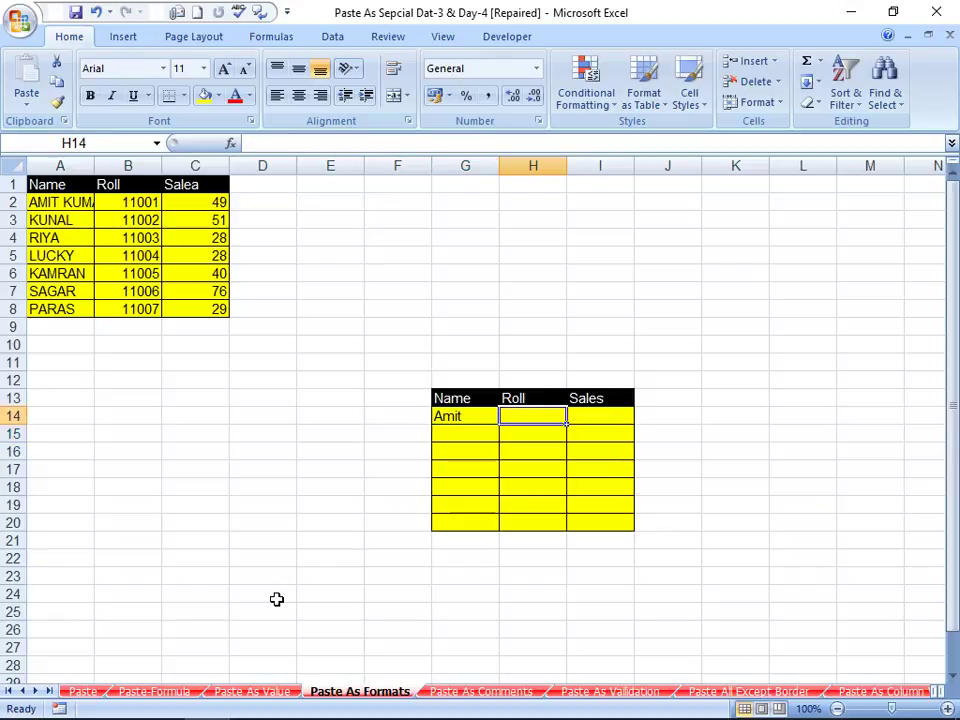
# - On the Paste As Comments sheet, add the comment 'good sales' to cell C8
pyautogui.click(470, 697)
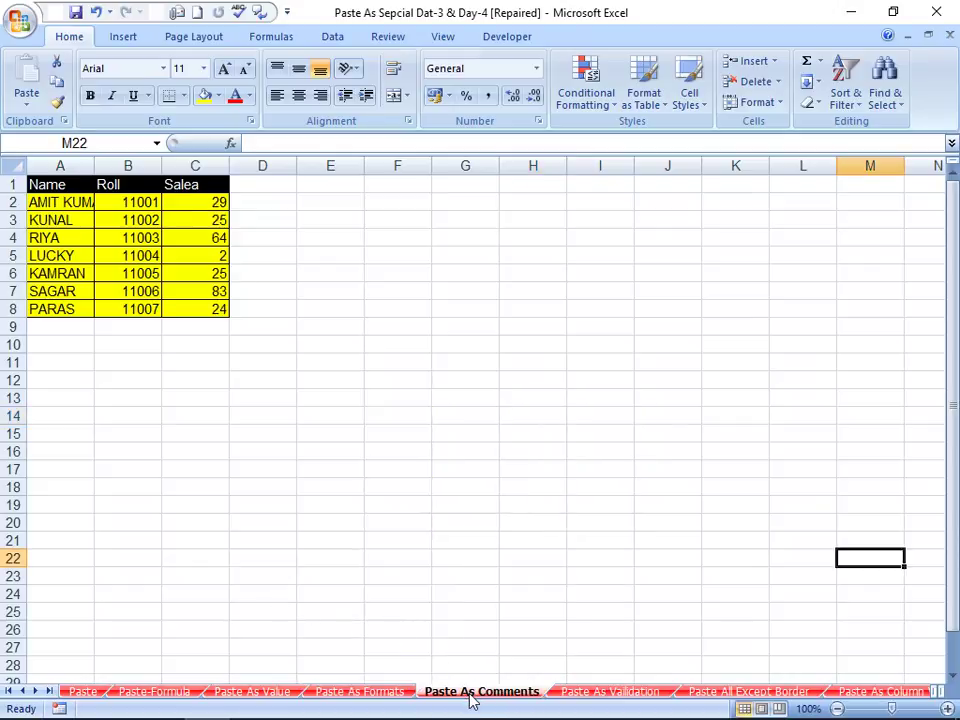
pyautogui.click(288, 467)
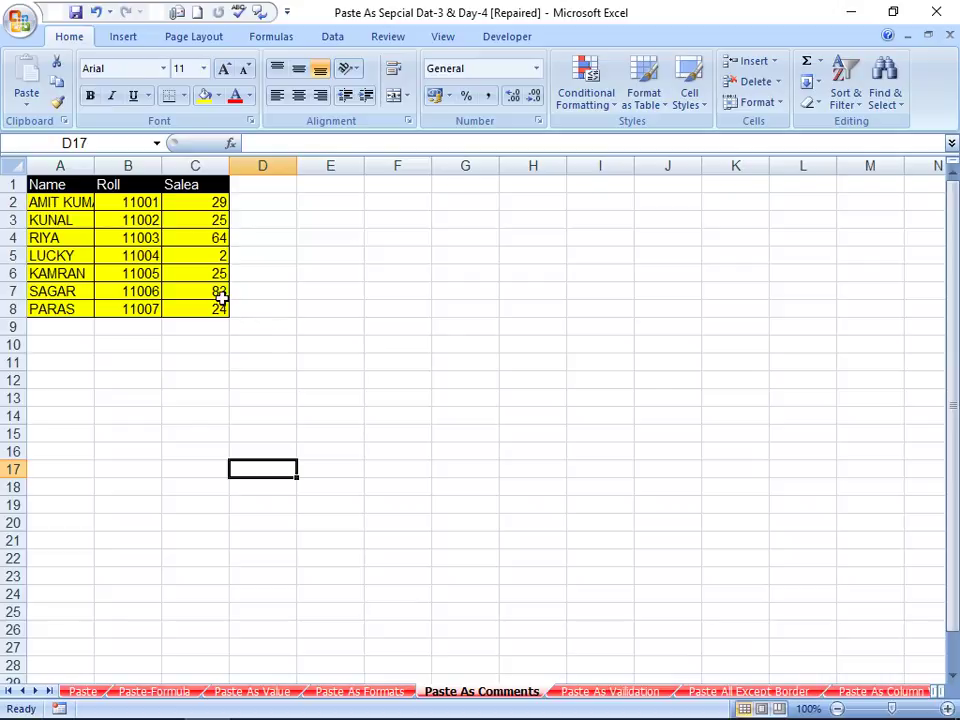
pyautogui.click(220, 309)
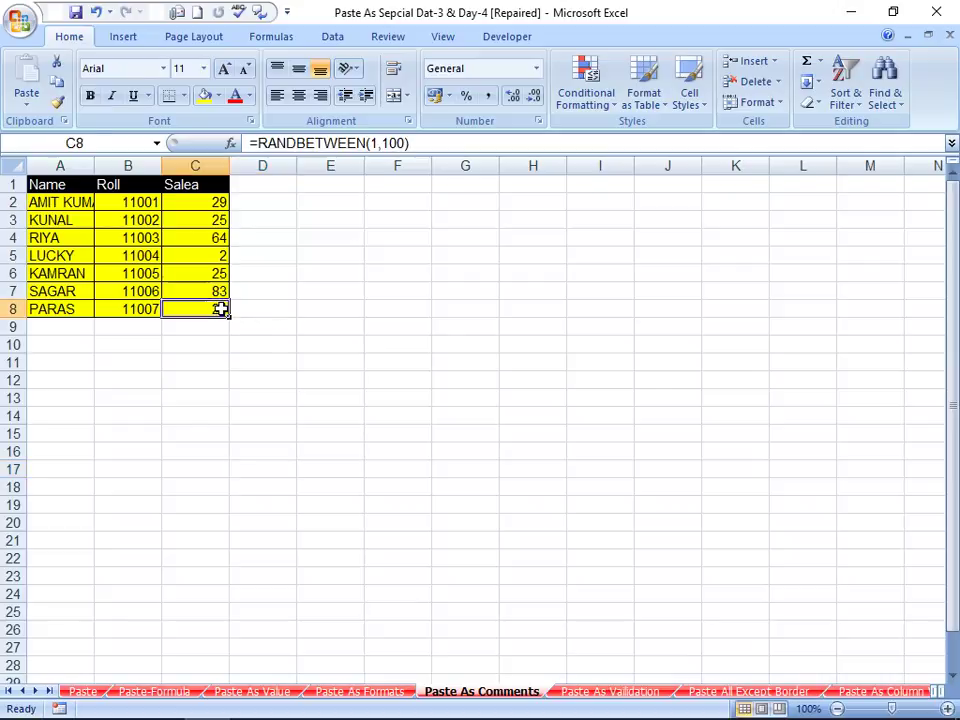
pyautogui.rightClick(220, 310)
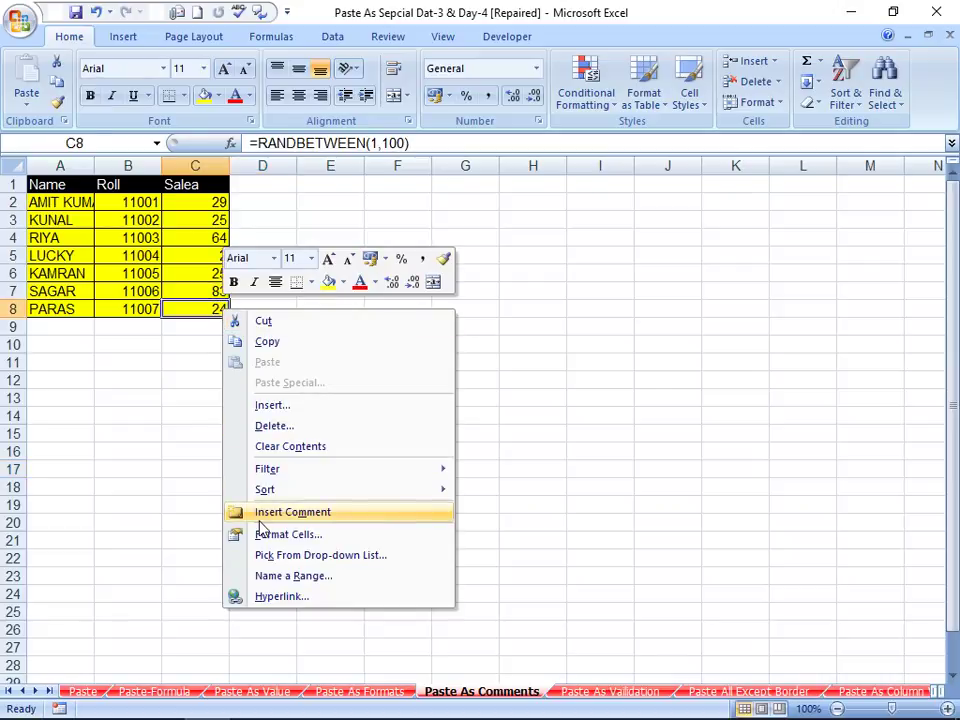
pyautogui.click(258, 515)
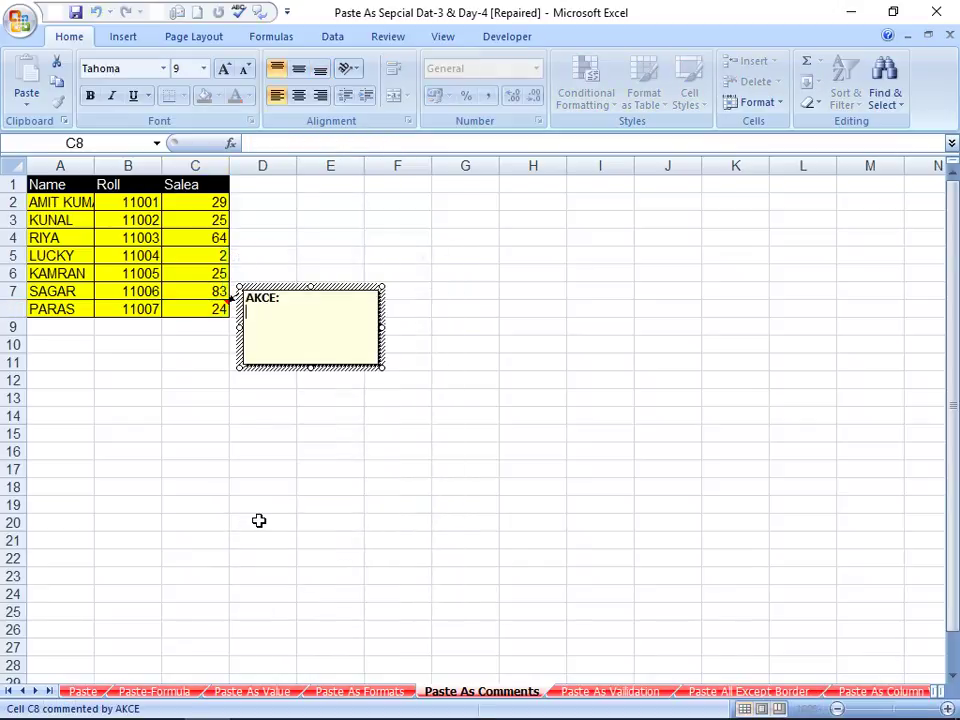
pyautogui.write('good')
pyautogui.write(' sales')
pyautogui.click(375, 467)
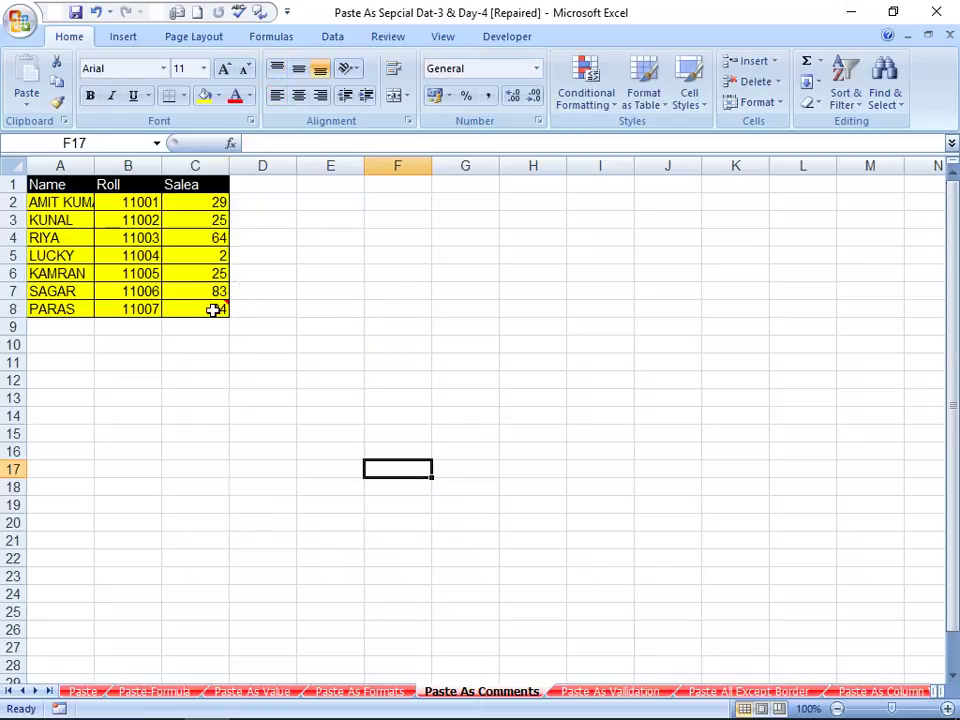
pyautogui.click(213, 310)
pyautogui.moveTo(540, 240); pyautogui.dragTo(546, 658)
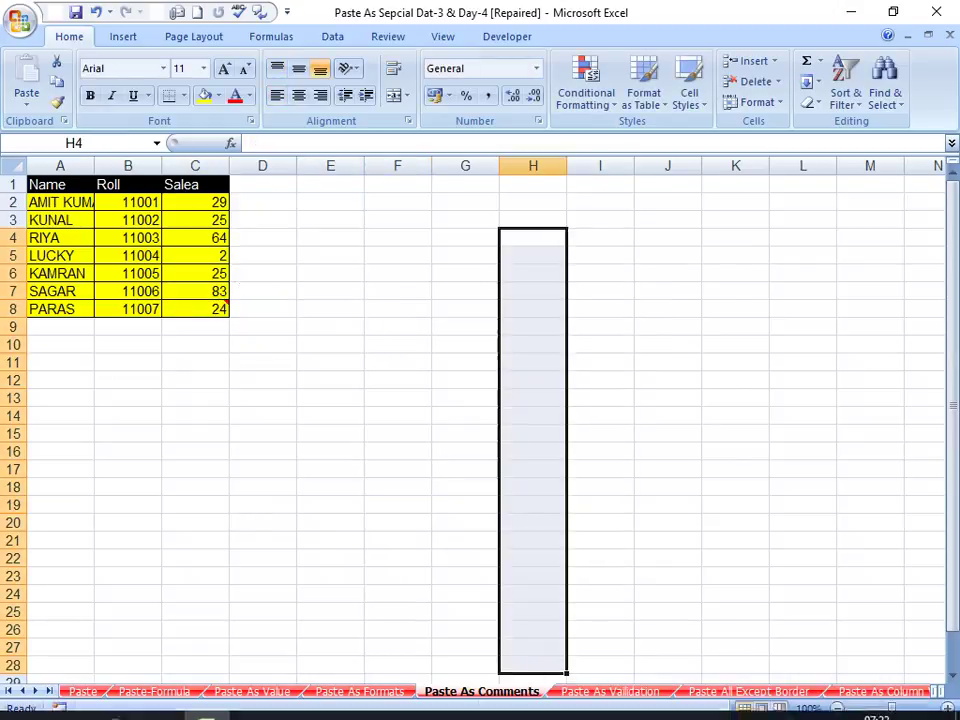
# - Copy C8 and paste it normally down column H (H4:H27)
pyautogui.click(186, 315)
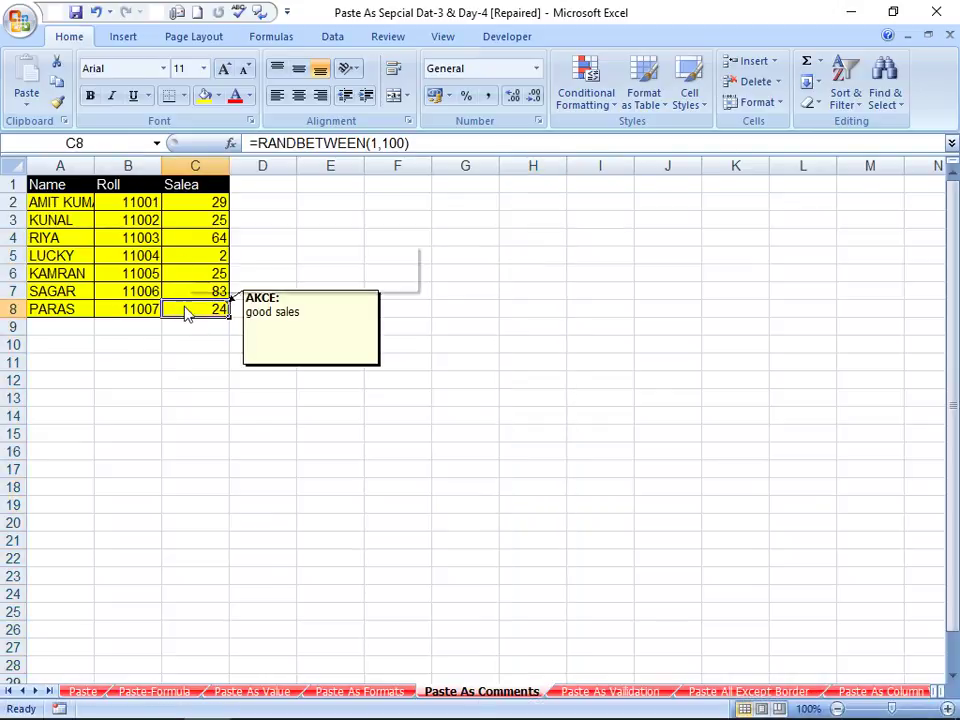
pyautogui.rightClick(186, 314)
pyautogui.click(212, 338)
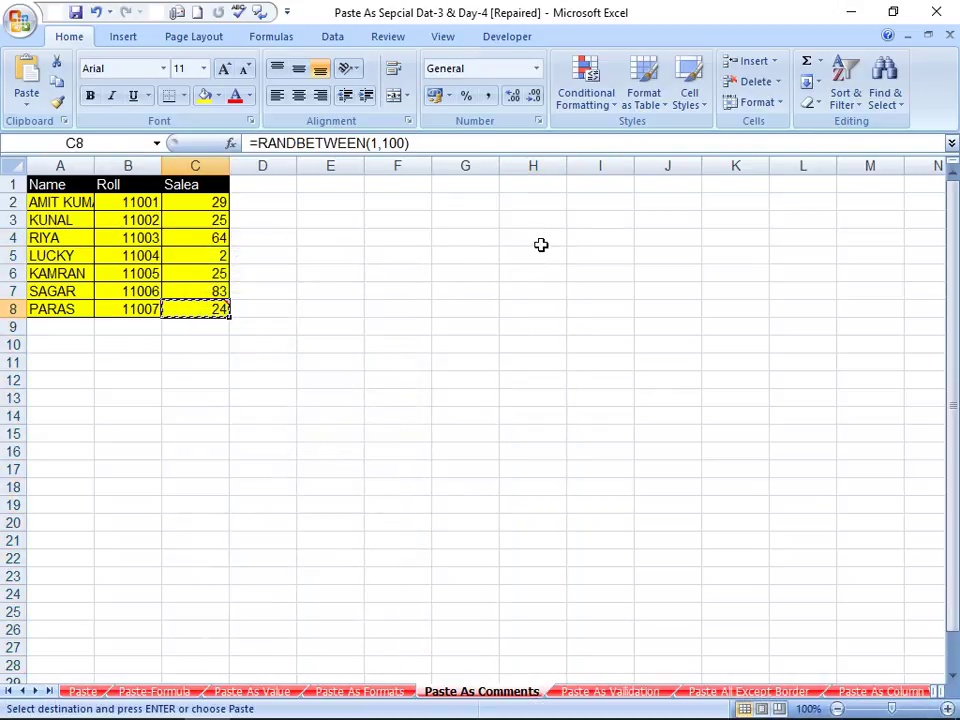
pyautogui.moveTo(542, 244)
pyautogui.mouseDown()
pyautogui.moveTo(588, 505)
pyautogui.moveTo(555, 640)
pyautogui.mouseUp()
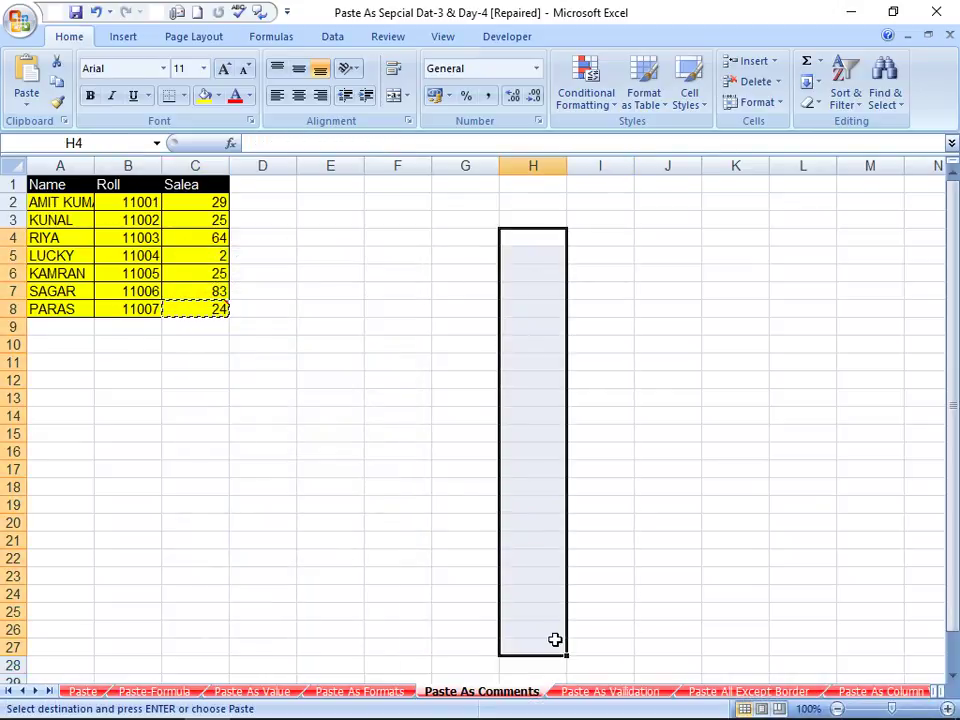
pyautogui.hotkey('ctrl', 'v')
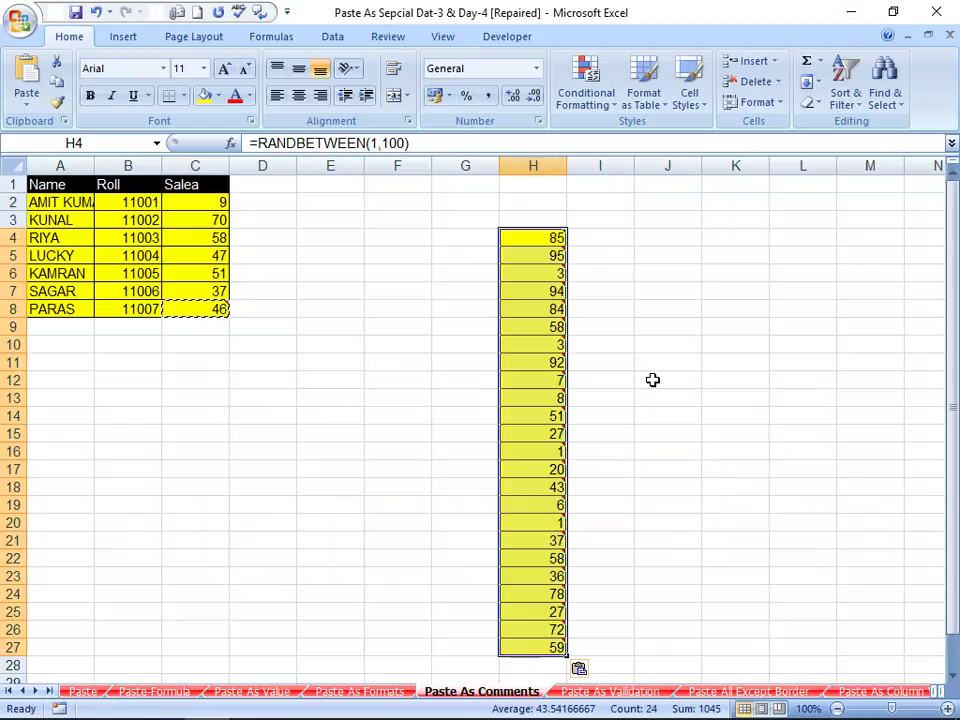
# - Clear the pasted cells in column H, cancel the copy, and reselect C8
pyautogui.hotkey('ctrl', 'c')
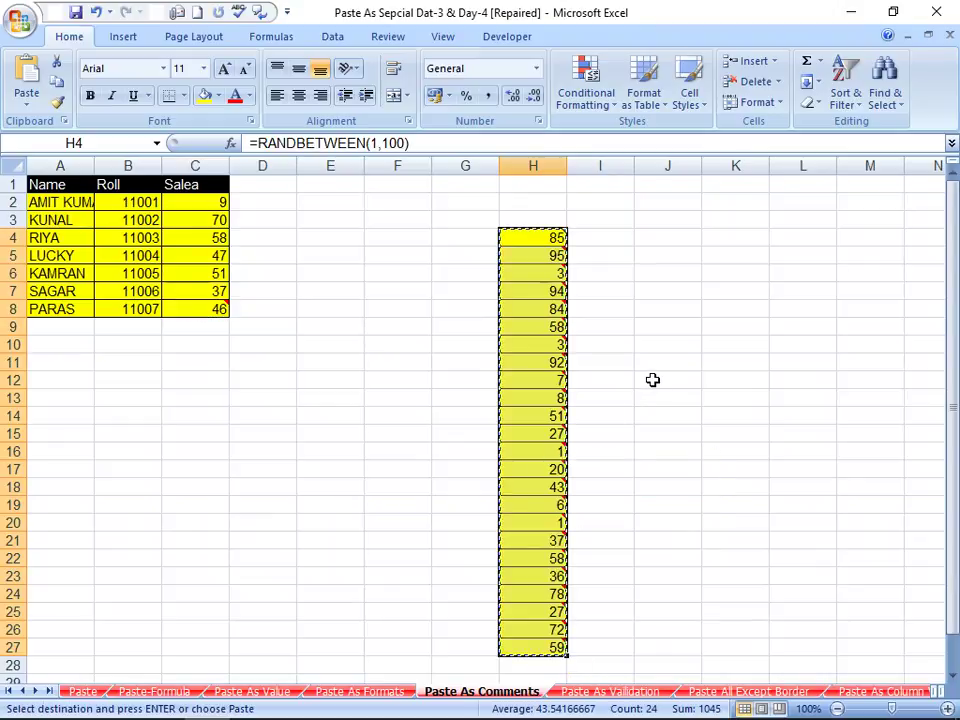
pyautogui.press('Delete')
pyautogui.press('F9')
pyautogui.press('Escape')
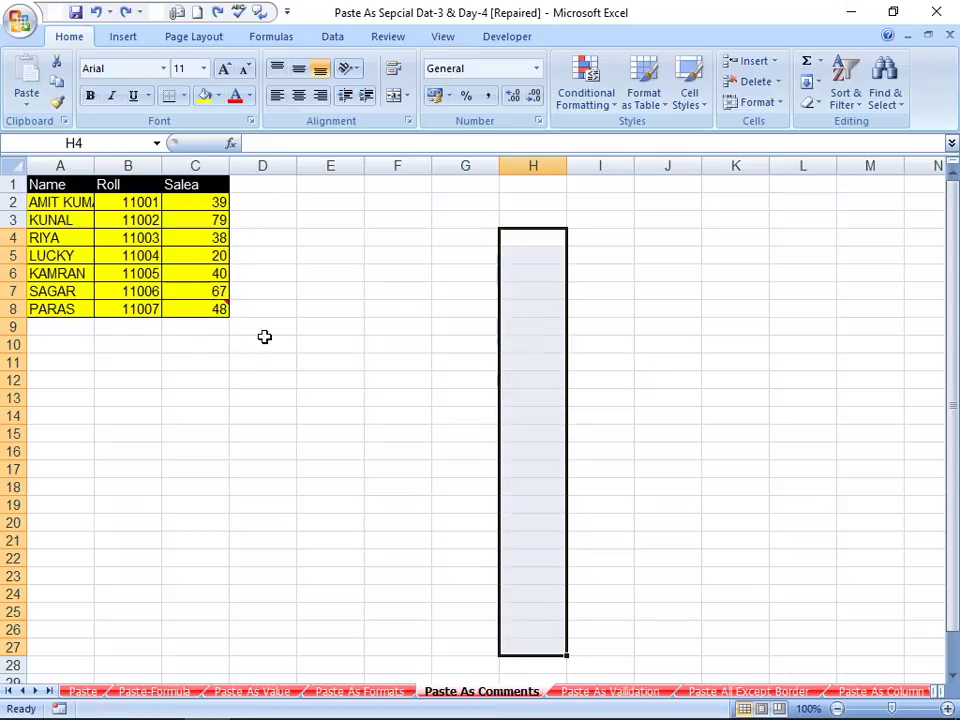
pyautogui.click(185, 302)
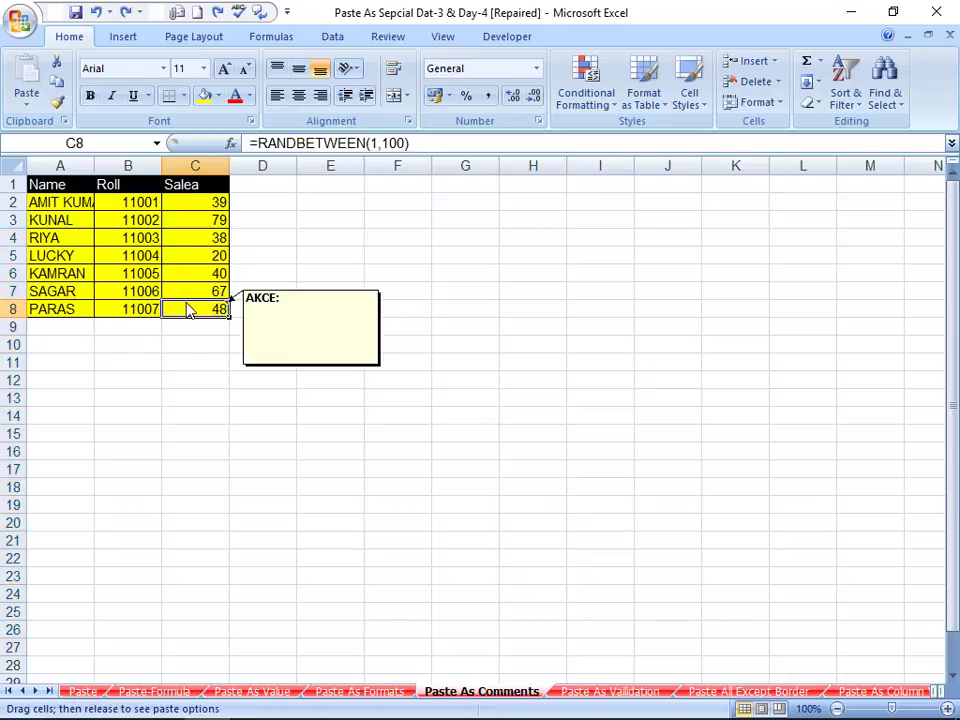
pyautogui.rightClick(196, 310)
# - Paste only C8's comment into H5:H25 via Paste Special > Comments, then view C8's comment
pyautogui.click(240, 341)
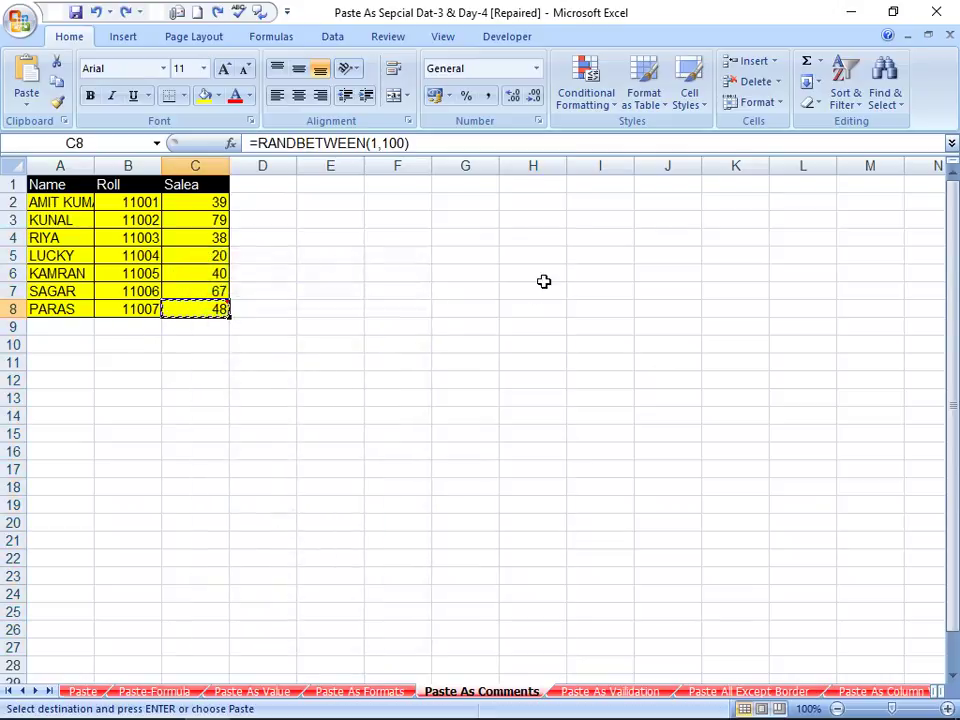
pyautogui.moveTo(520, 262)
pyautogui.mouseDown()
pyautogui.moveTo(576, 623)
pyautogui.moveTo(559, 619)
pyautogui.mouseUp()
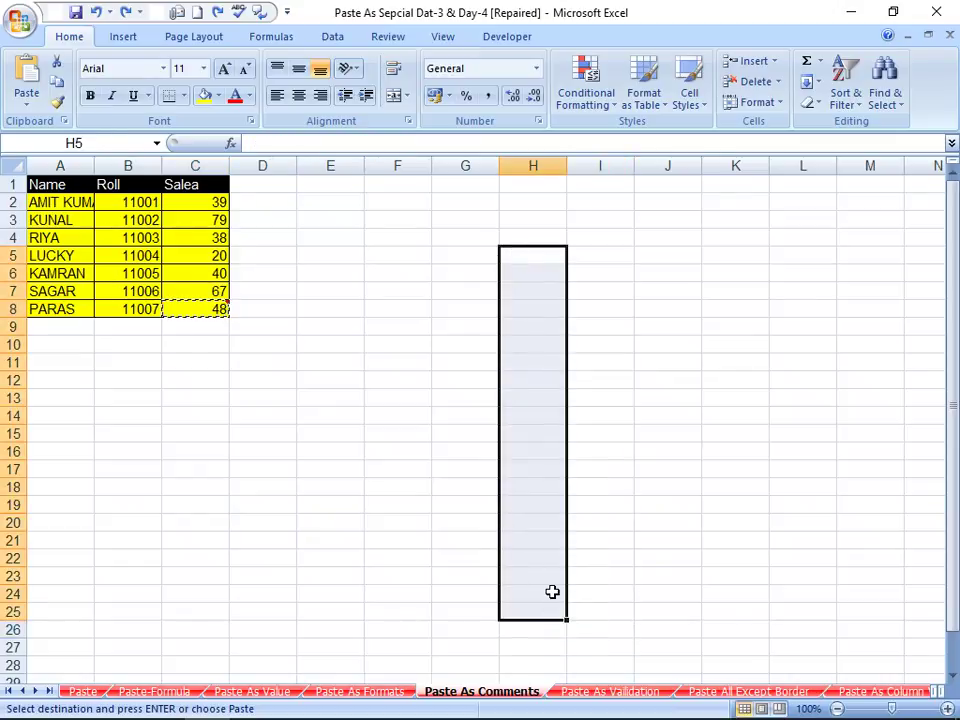
pyautogui.rightClick(552, 593)
pyautogui.click(614, 367)
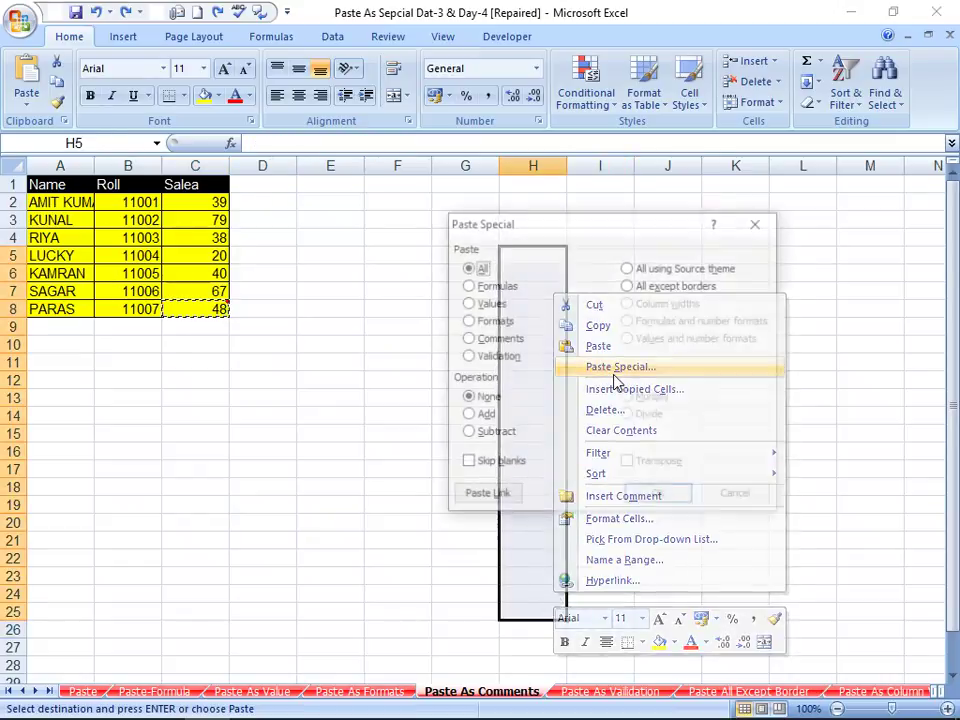
pyautogui.click(467, 339)
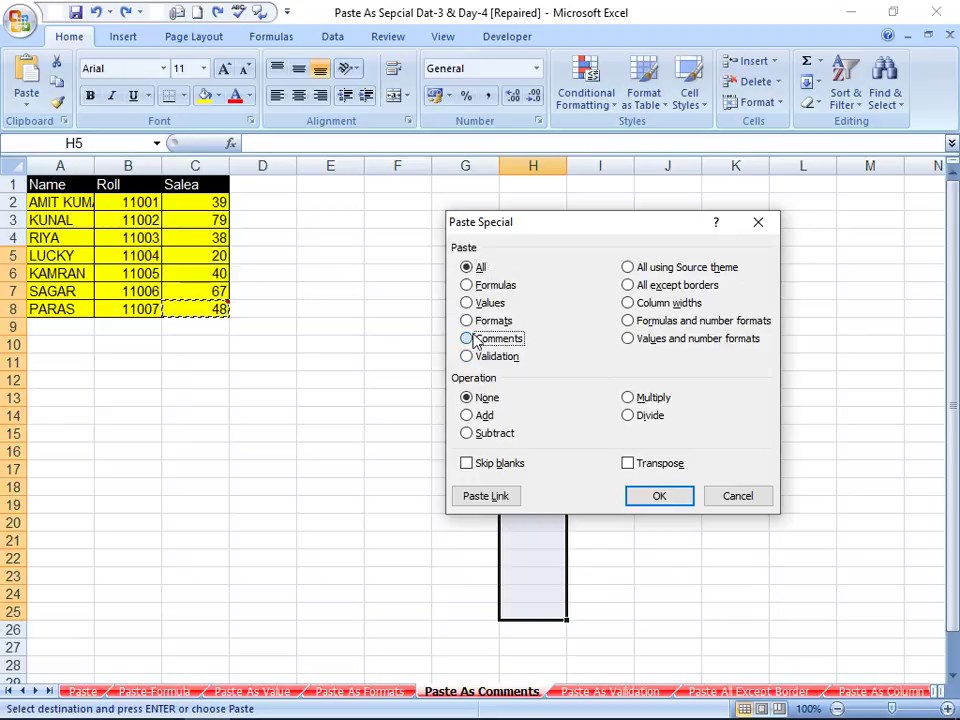
pyautogui.click(665, 490)
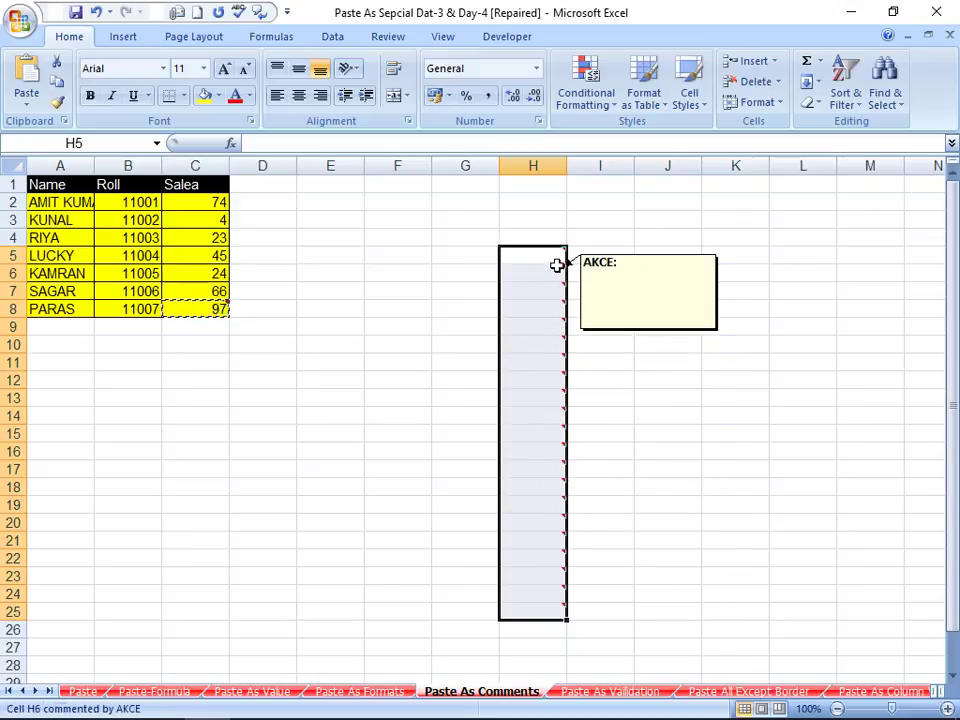
pyautogui.moveTo(533, 255)
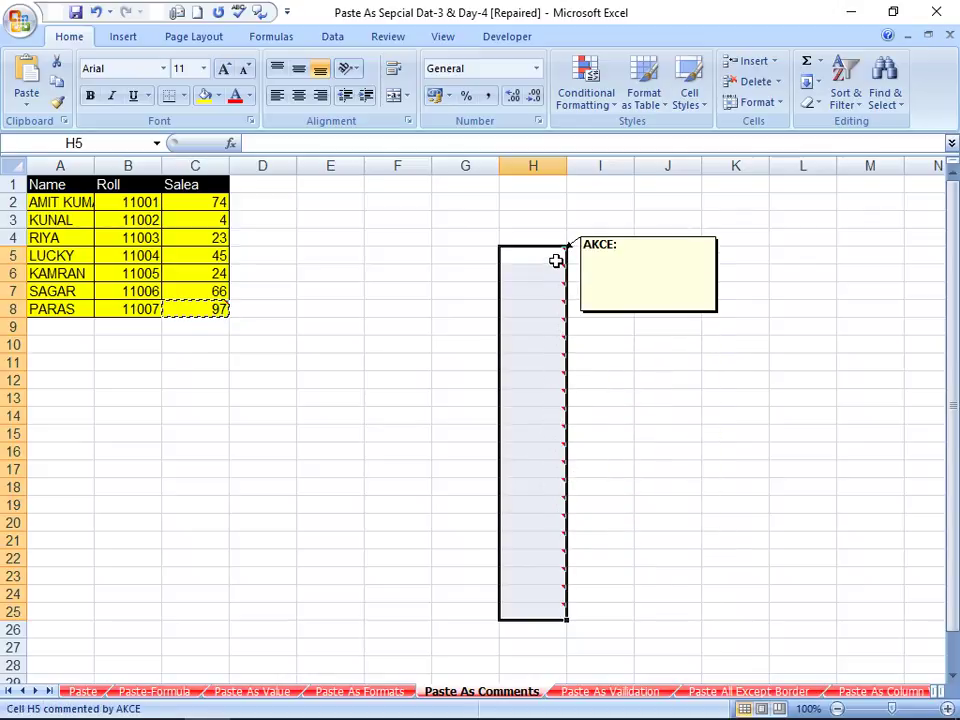
pyautogui.click(523, 416)
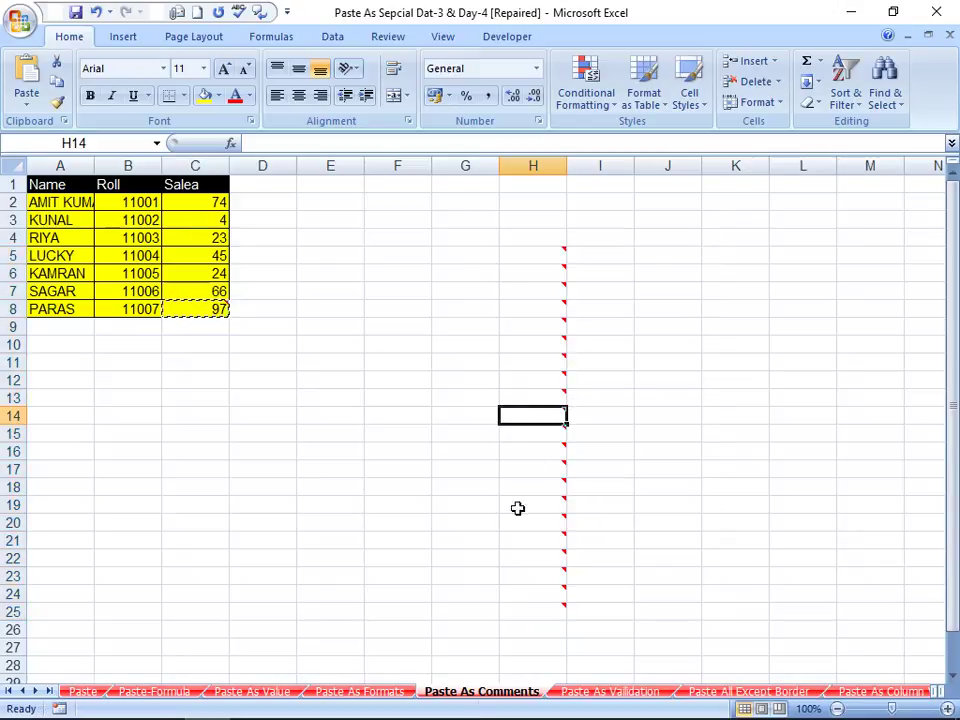
pyautogui.click(214, 310)
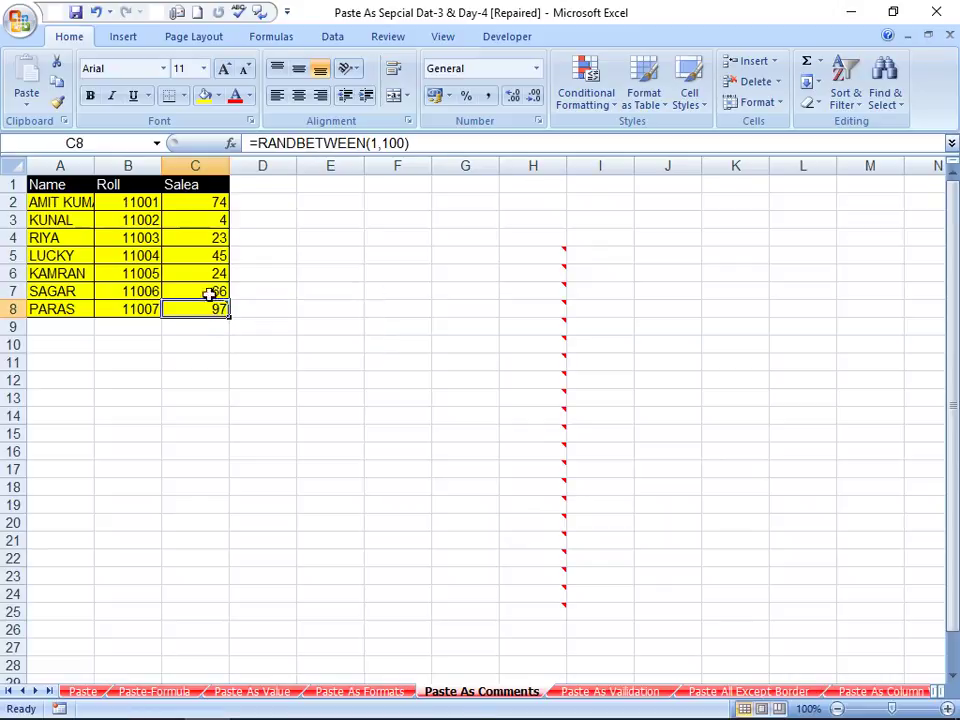
pyautogui.click(264, 350)
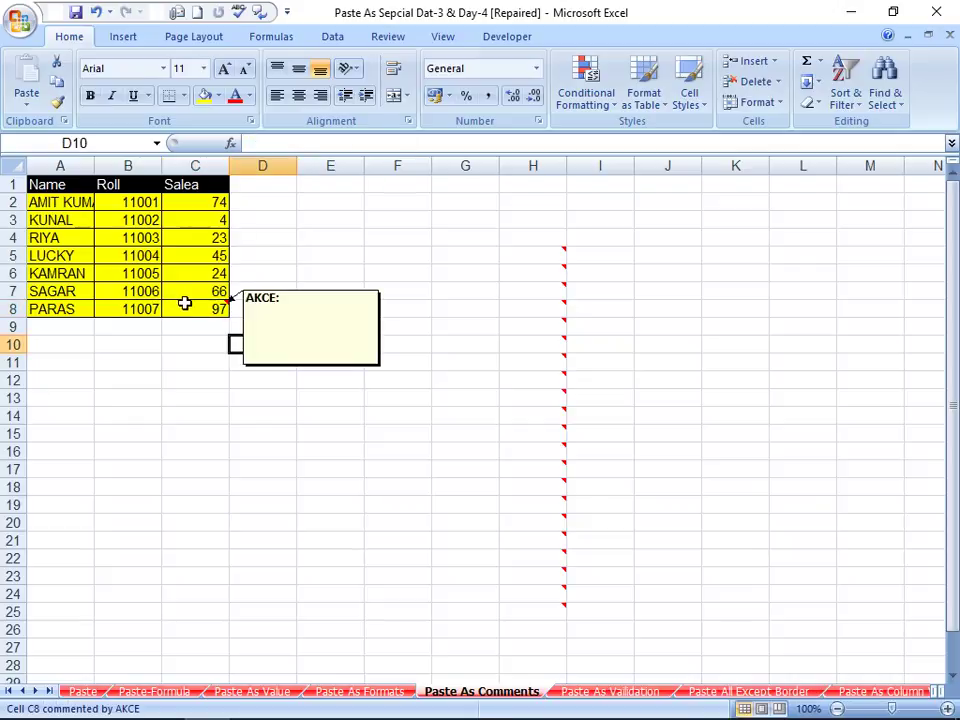
# - Edit C8's comment and bring up Format Comment for its box
pyautogui.click(185, 303)
pyautogui.rightClick(188, 304)
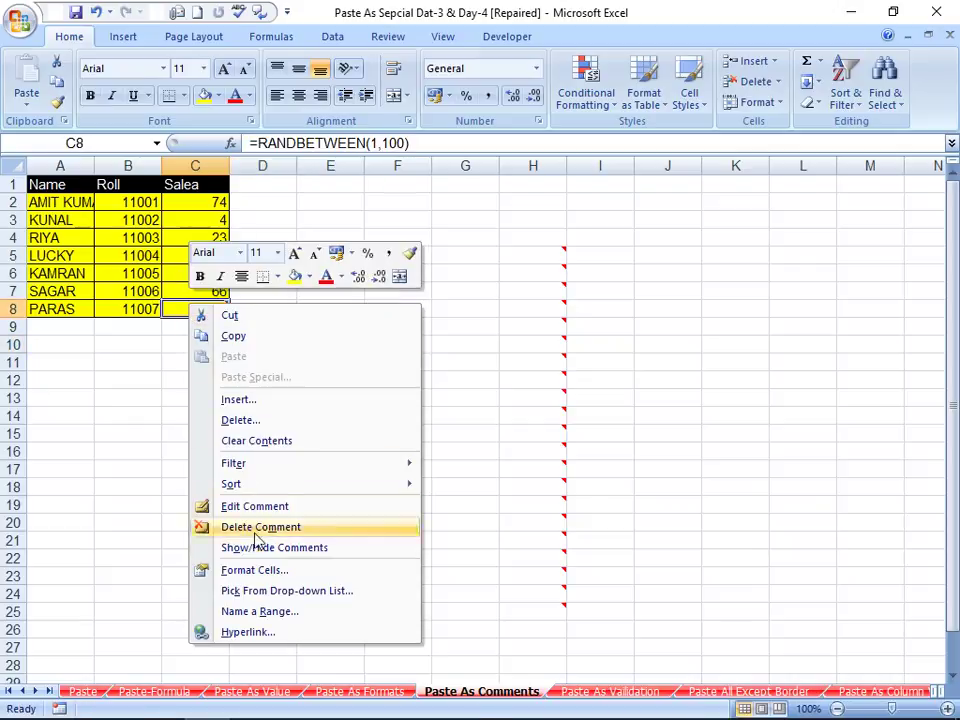
pyautogui.click(279, 508)
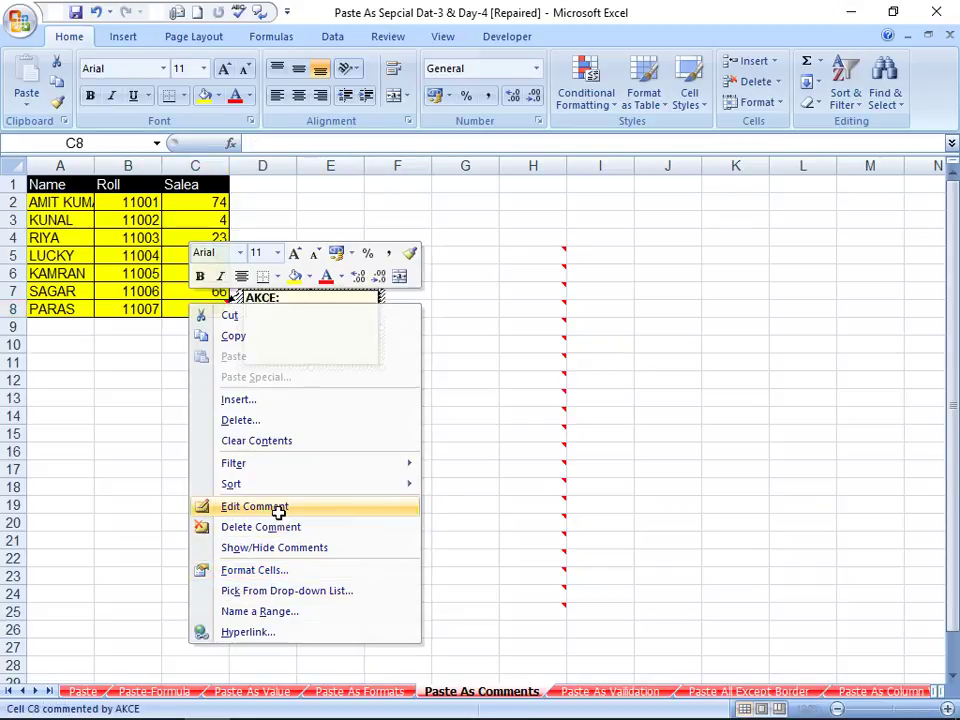
pyautogui.click(240, 363)
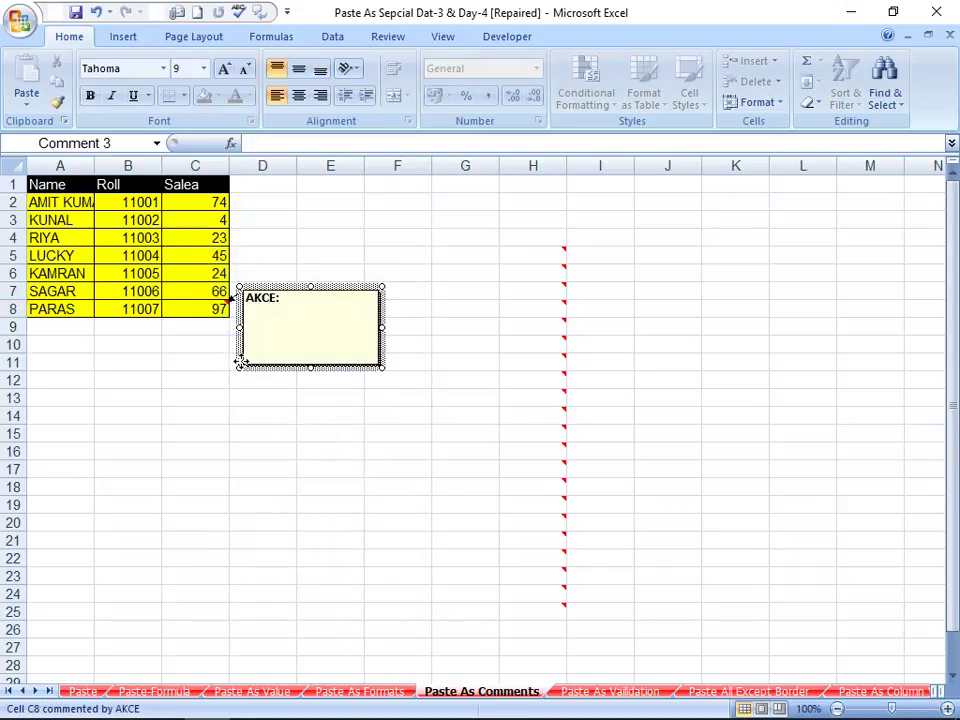
pyautogui.rightClick(241, 364)
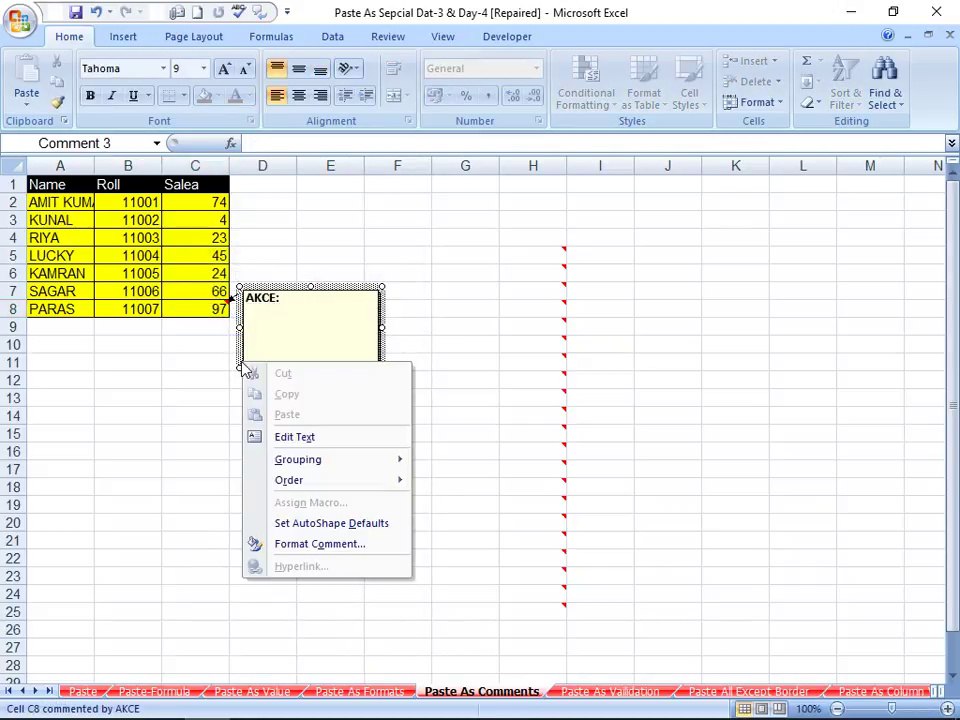
pyautogui.click(286, 547)
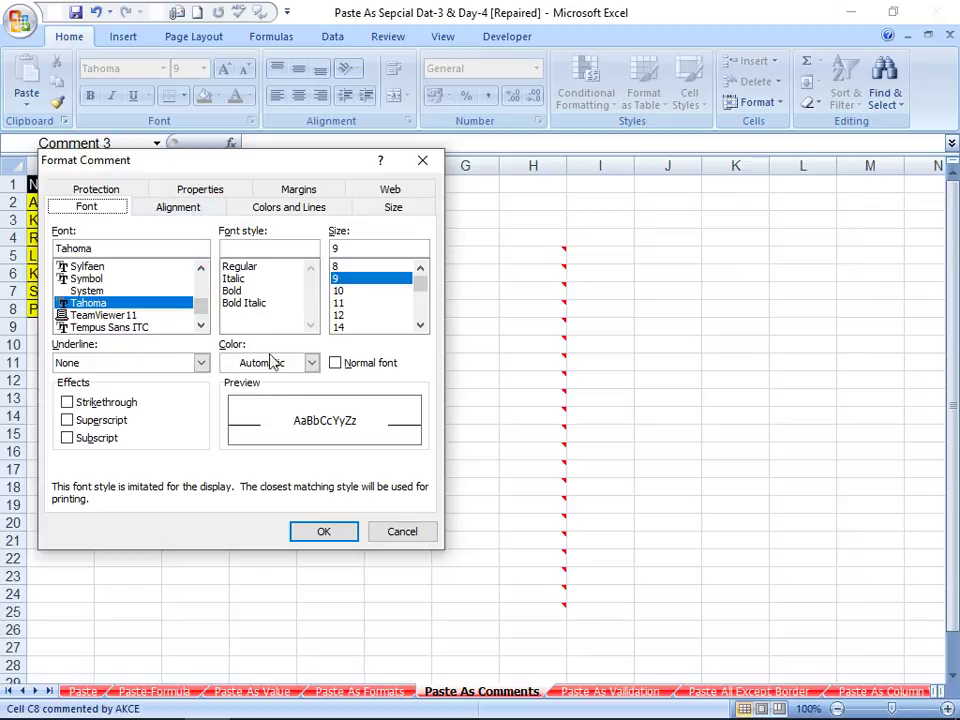
# - Make the comment text red, bold and size 14
pyautogui.click(308, 363)
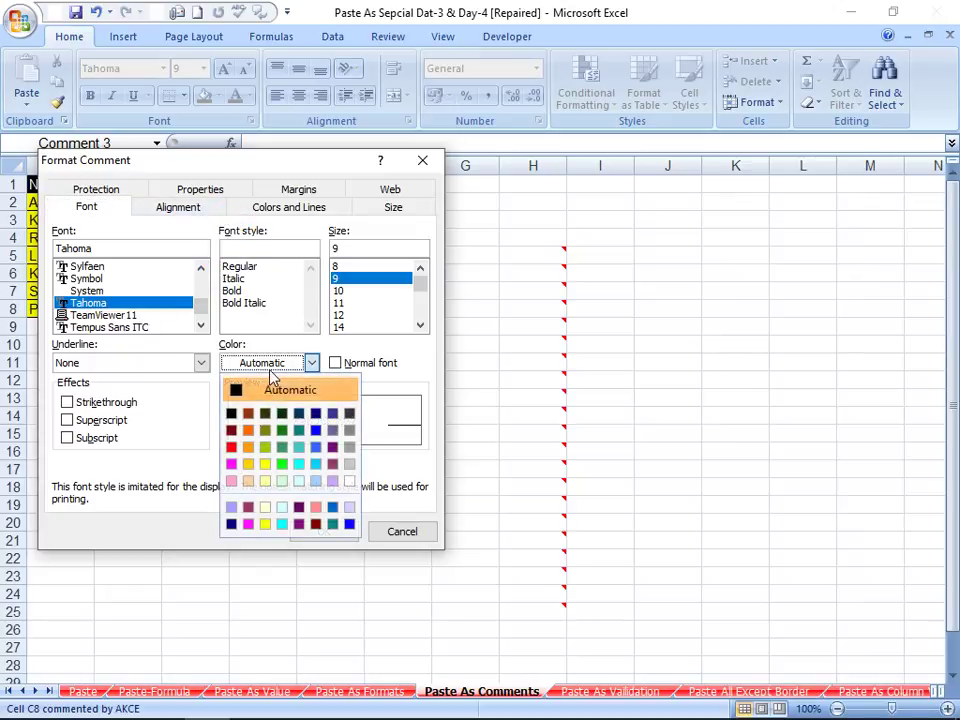
pyautogui.click(232, 447)
pyautogui.click(231, 291)
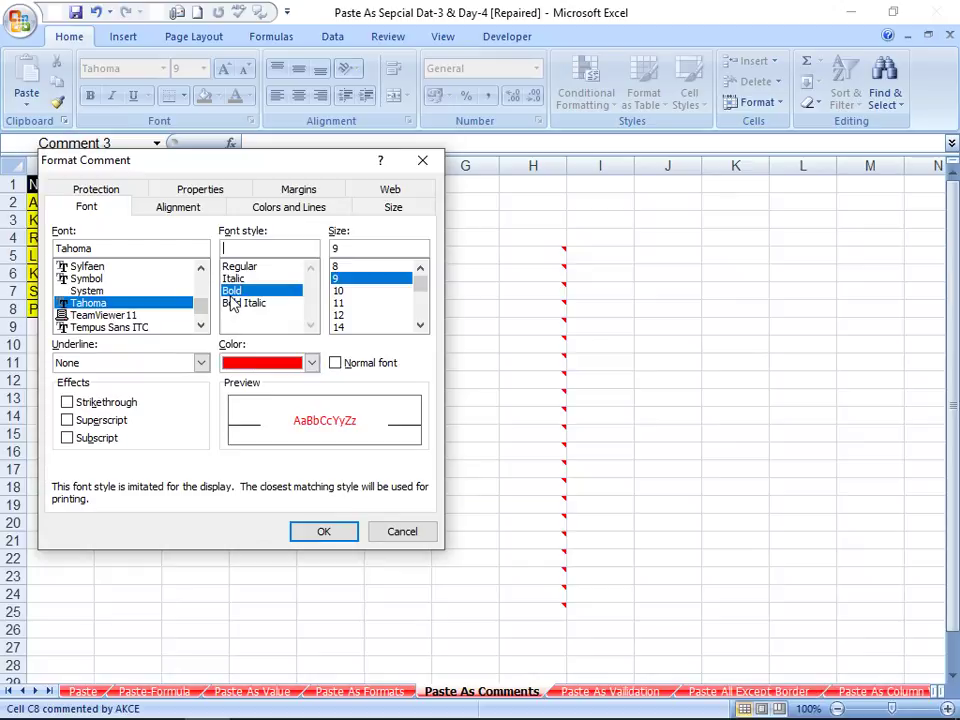
pyautogui.click(345, 327)
# - Set the comment's fill to 80% transparency
pyautogui.click(210, 210)
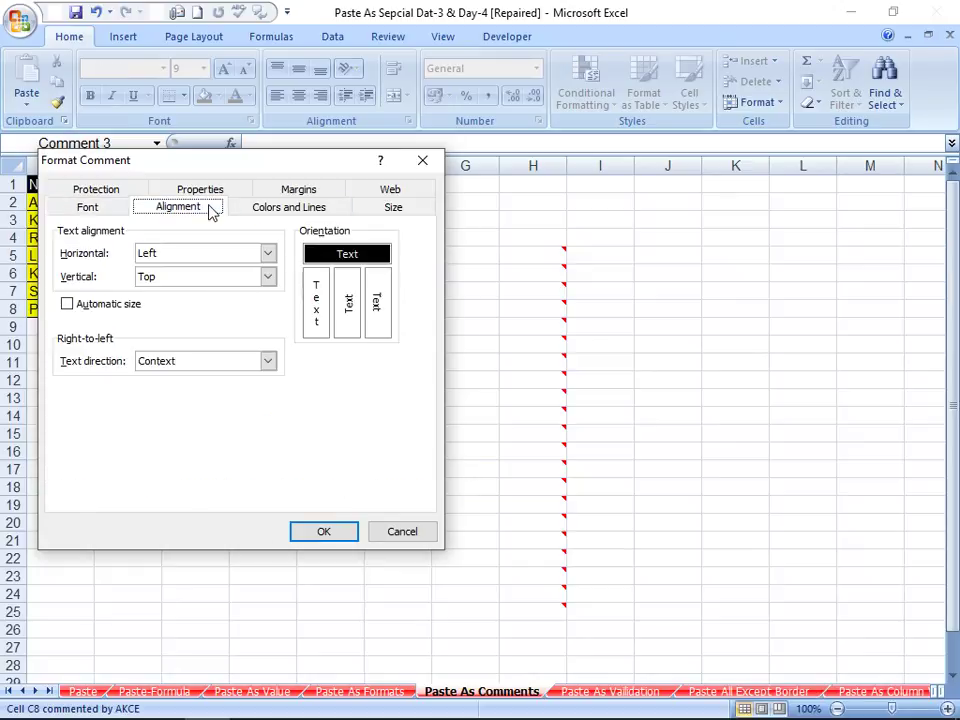
pyautogui.click(259, 210)
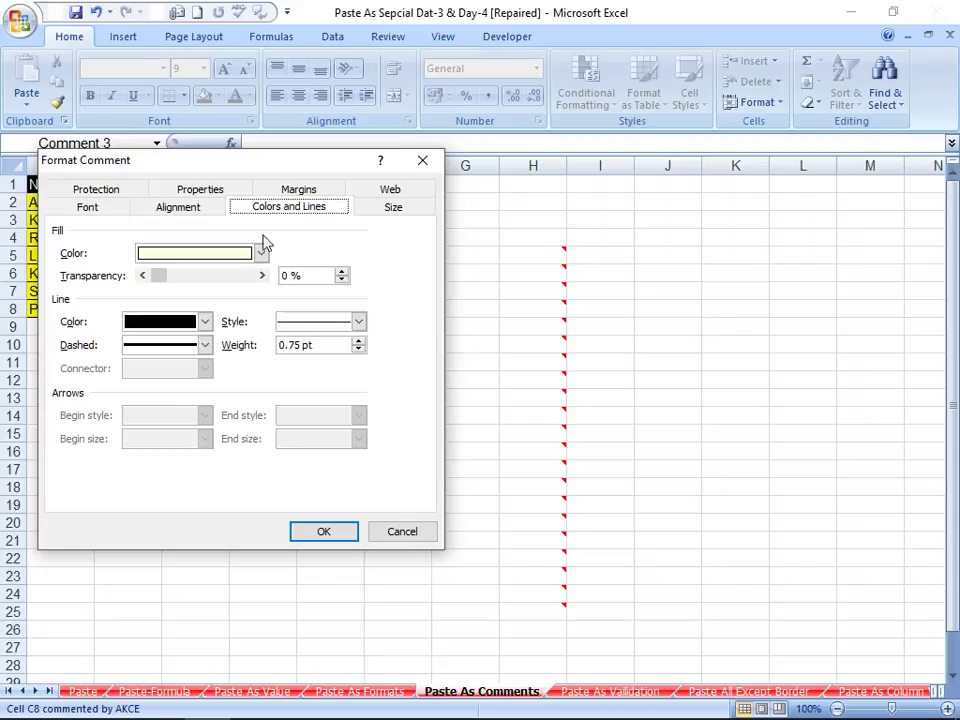
pyautogui.click(264, 254)
pyautogui.click(261, 255)
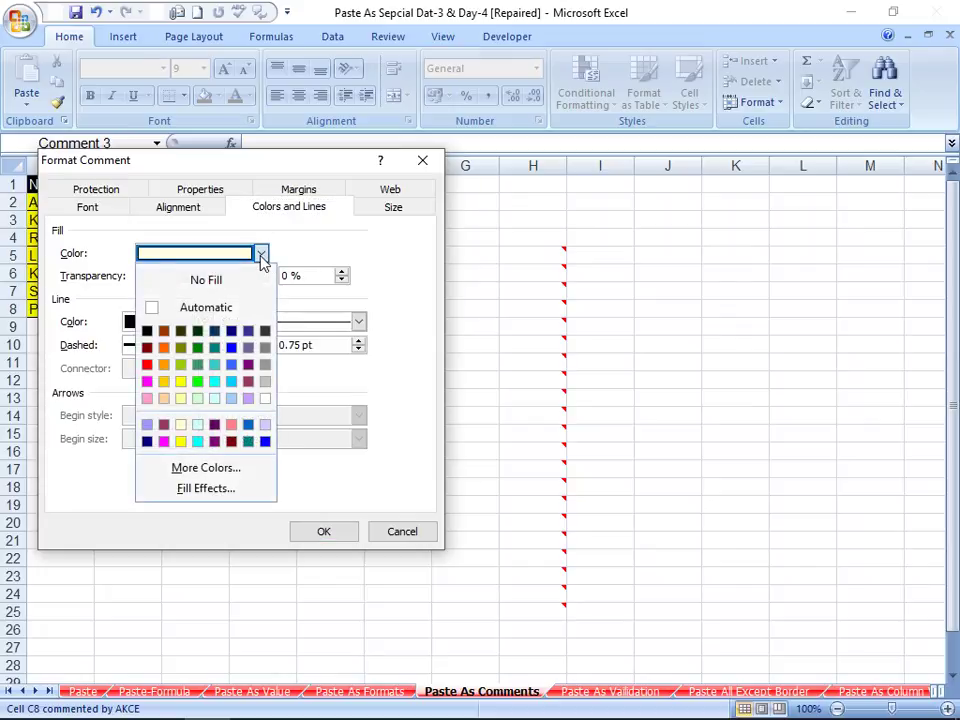
pyautogui.click(261, 255)
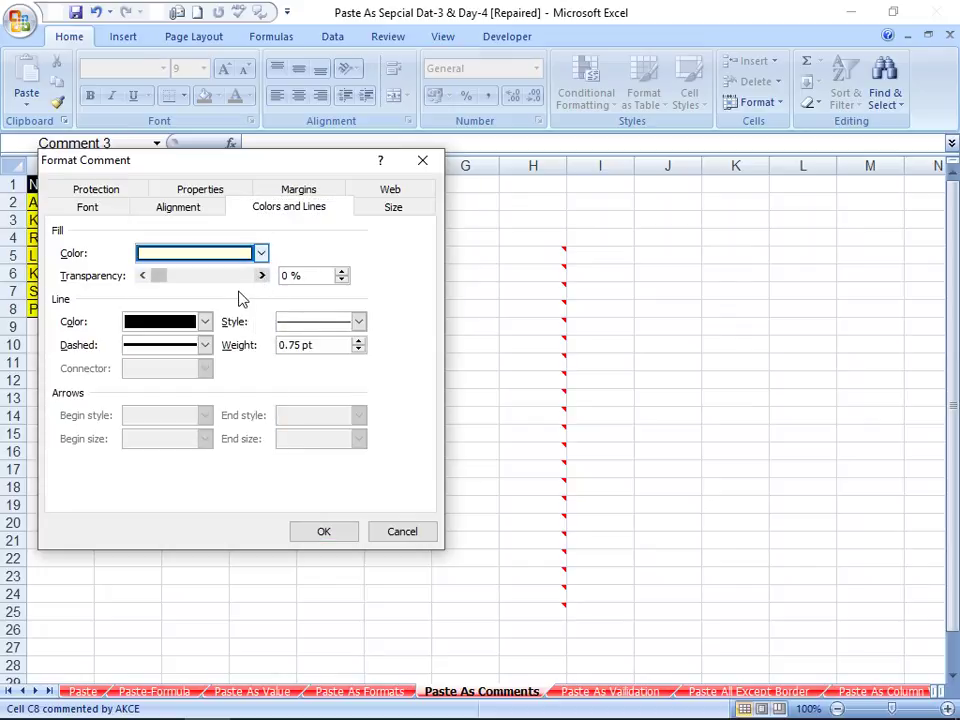
pyautogui.click(231, 277)
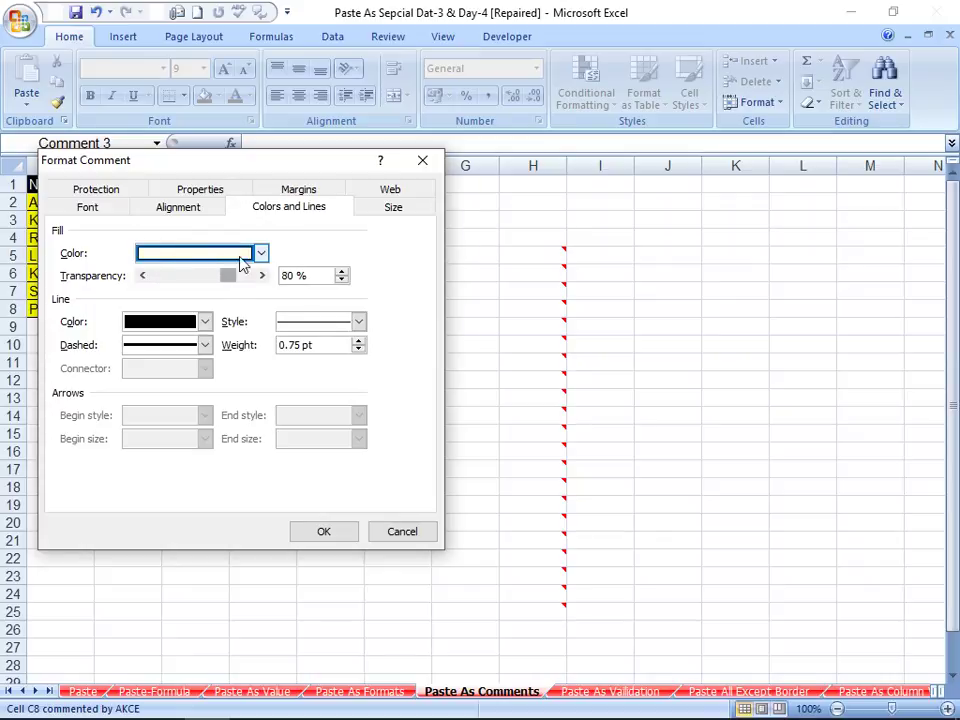
# - Resize the comment box to 8.61 cm wide and much taller, then apply
pyautogui.click(375, 207)
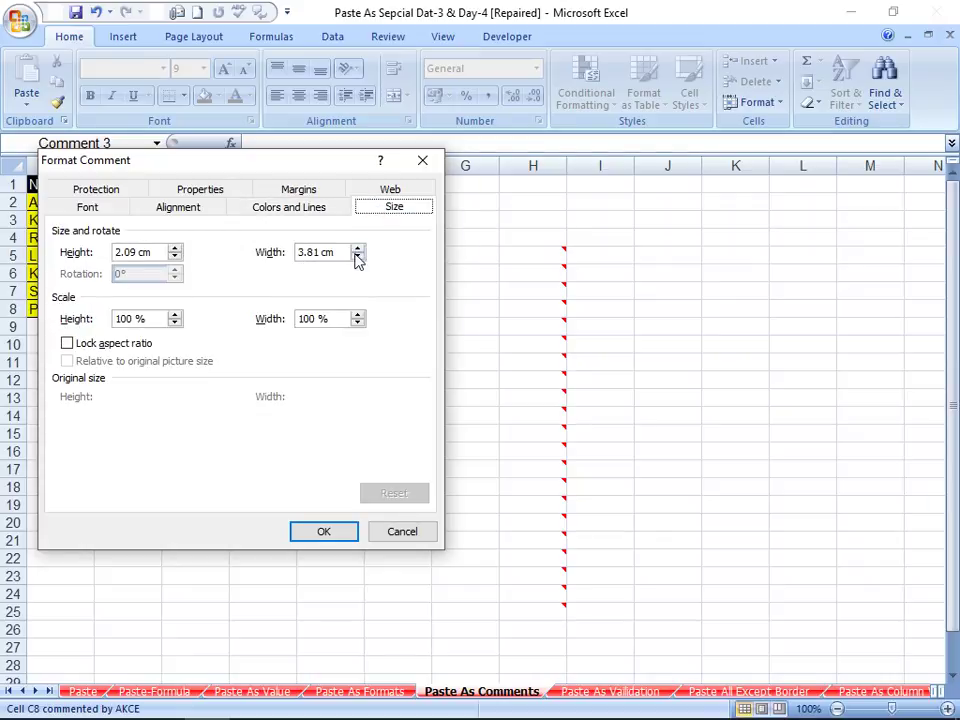
pyautogui.click(358, 257)
pyautogui.click(358, 250)
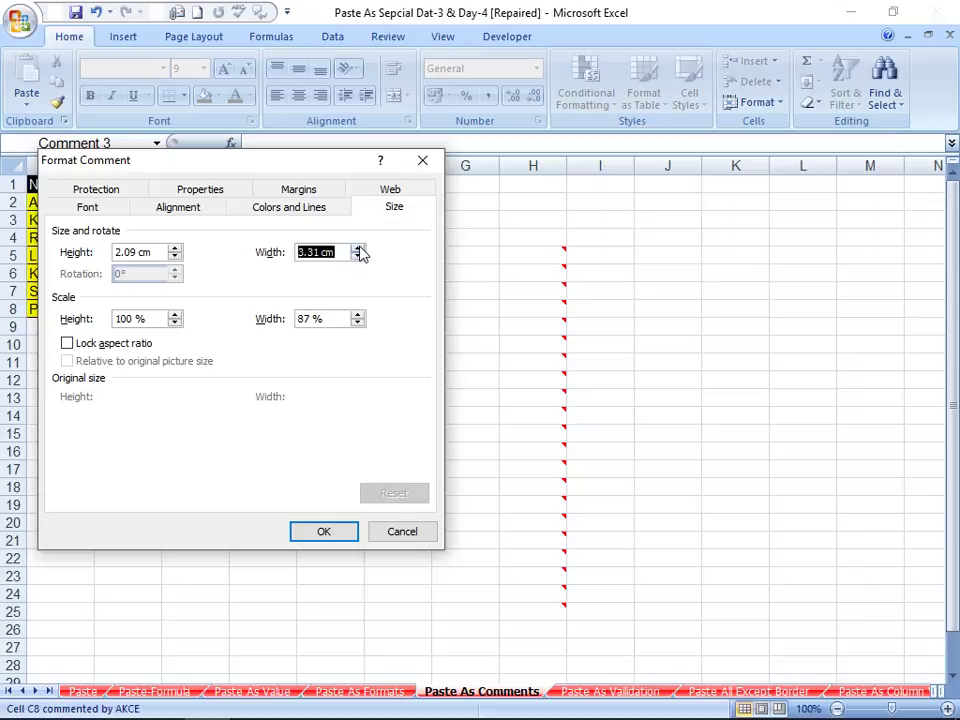
pyautogui.click(358, 250)
pyautogui.click(173, 249)
pyautogui.click(174, 249)
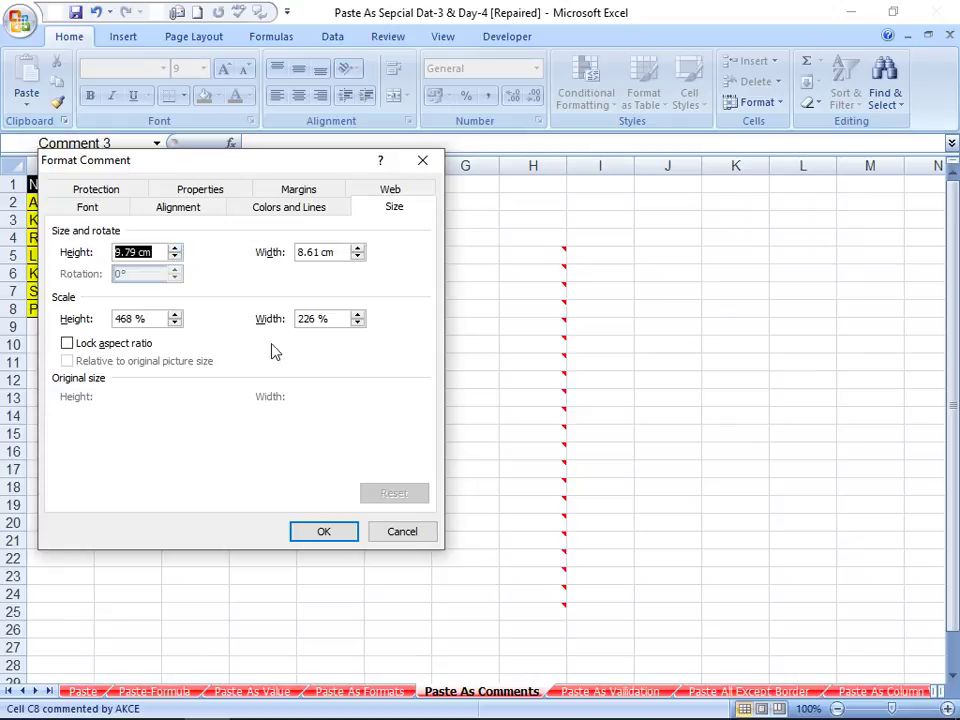
pyautogui.click(340, 534)
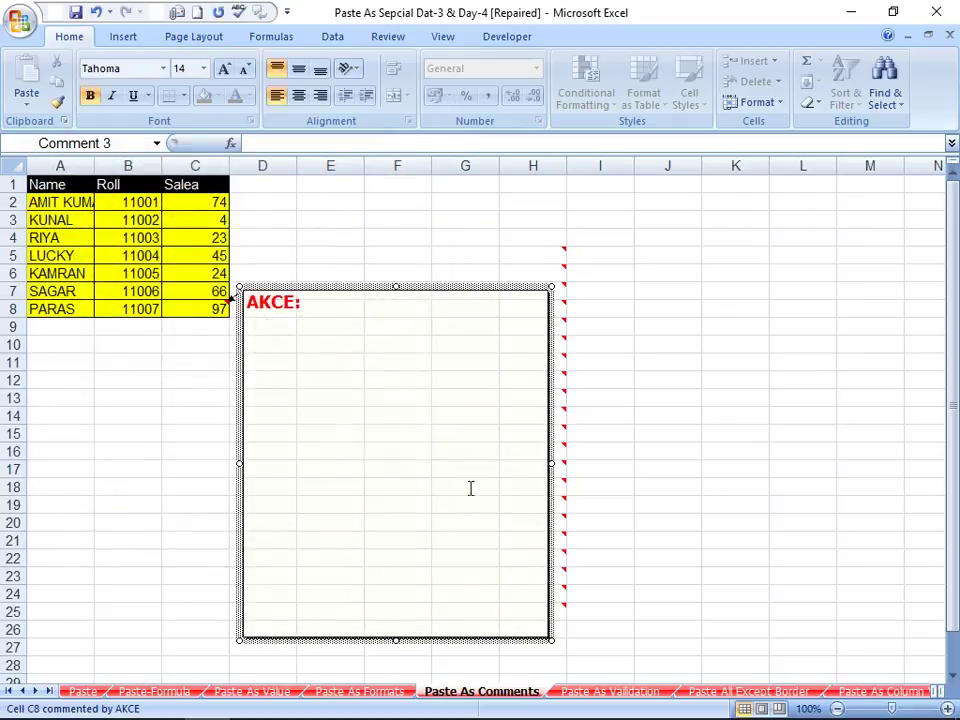
# - Click an empty cell to hide the comment, then go to the Paste As Validation sheet
pyautogui.click(854, 546)
pyautogui.moveTo(200, 308)
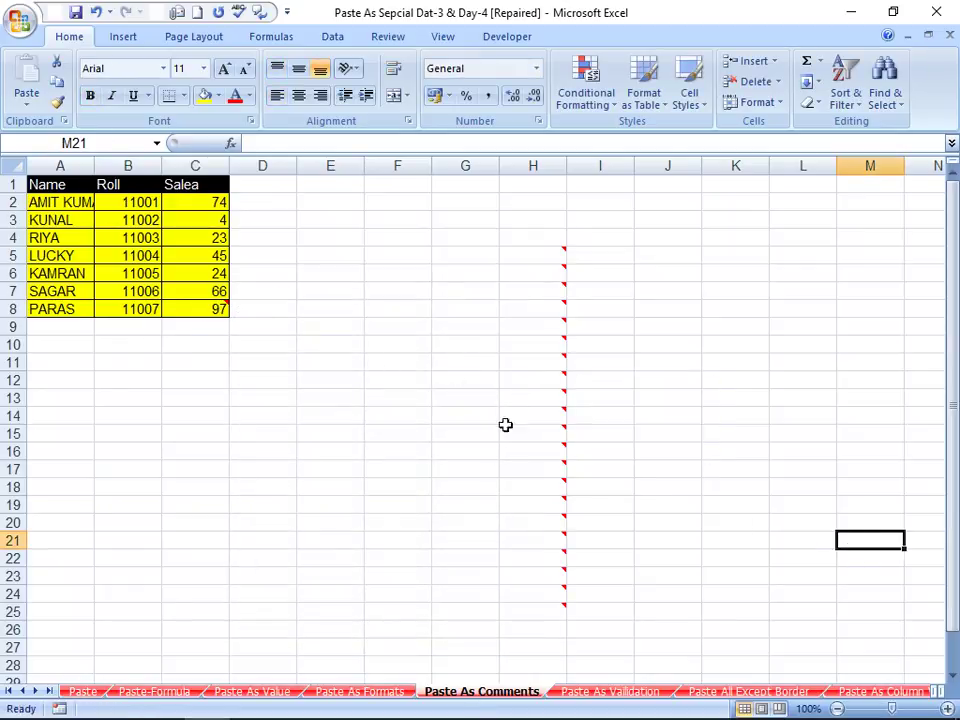
pyautogui.click(580, 691)
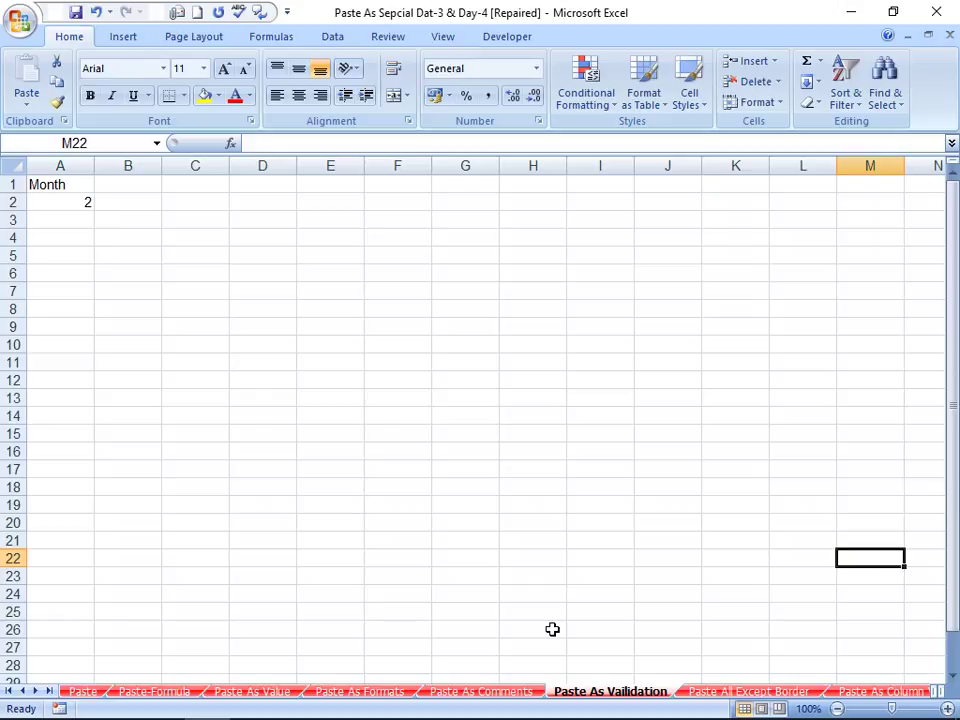
# - Move from A12 up to A2 and on to B4, then show the Data ribbon tools
pyautogui.click(88, 381)
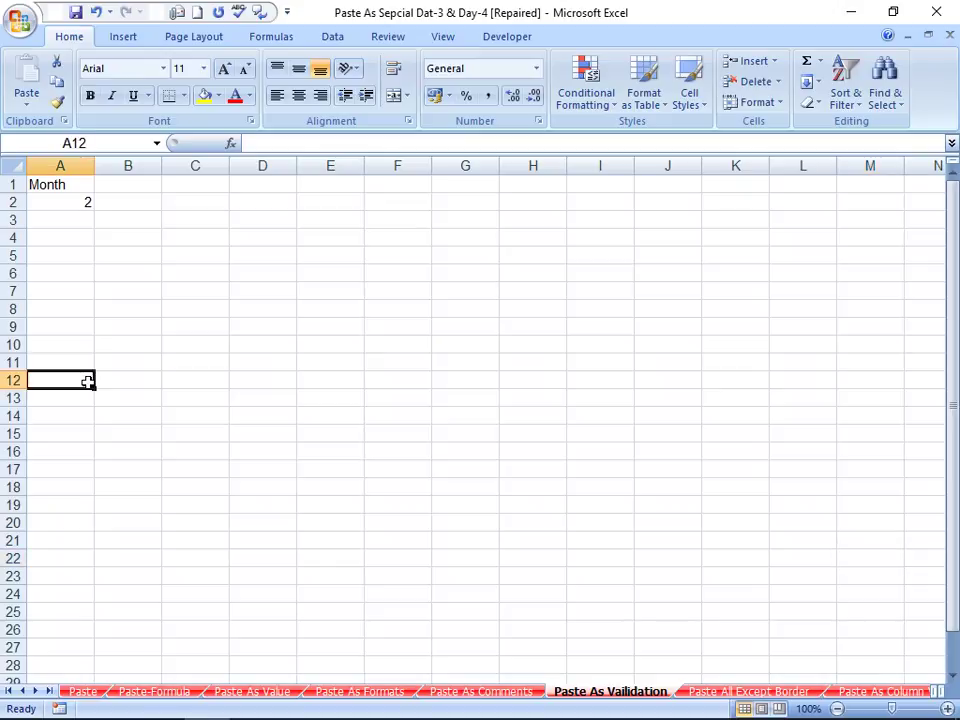
pyautogui.hotkey('ctrl', 'Up')
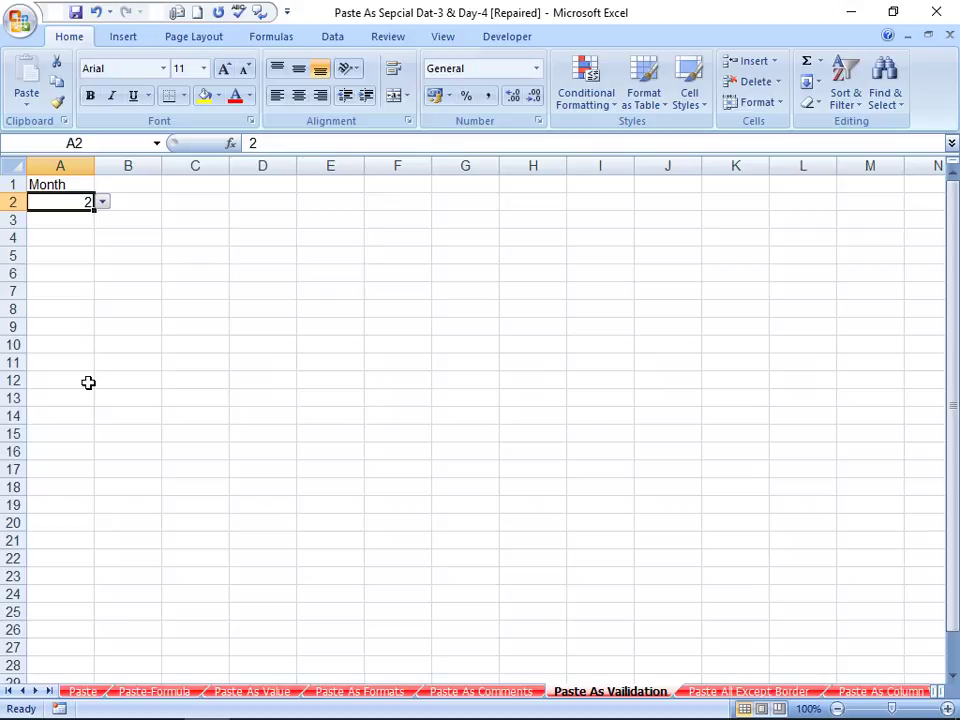
pyautogui.press('Right')
pyautogui.press('Down')
pyautogui.press('Down')
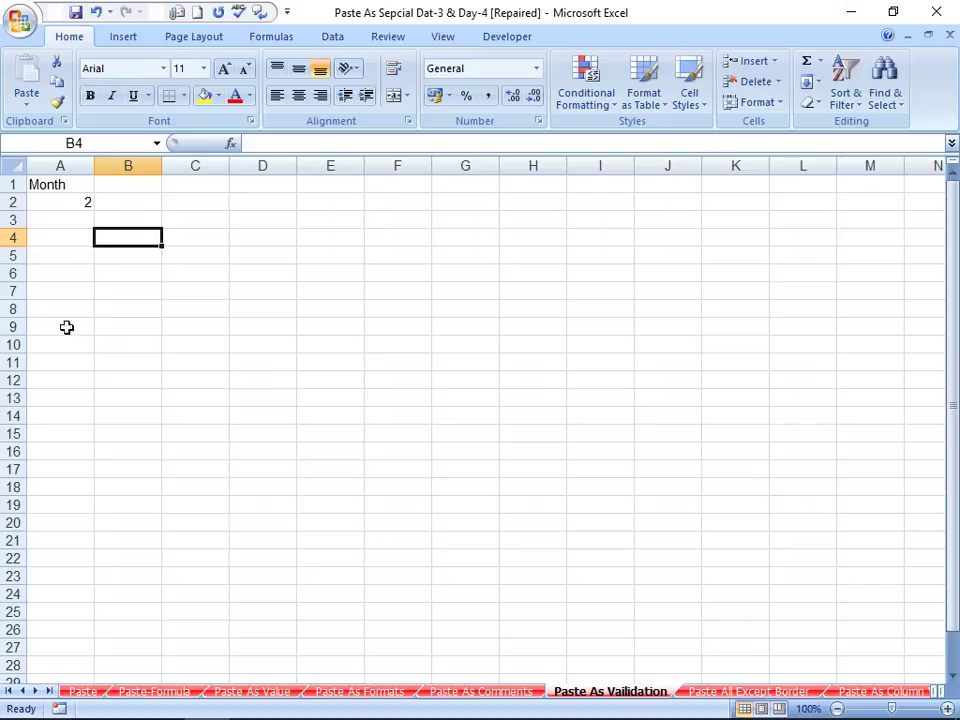
pyautogui.click(332, 38)
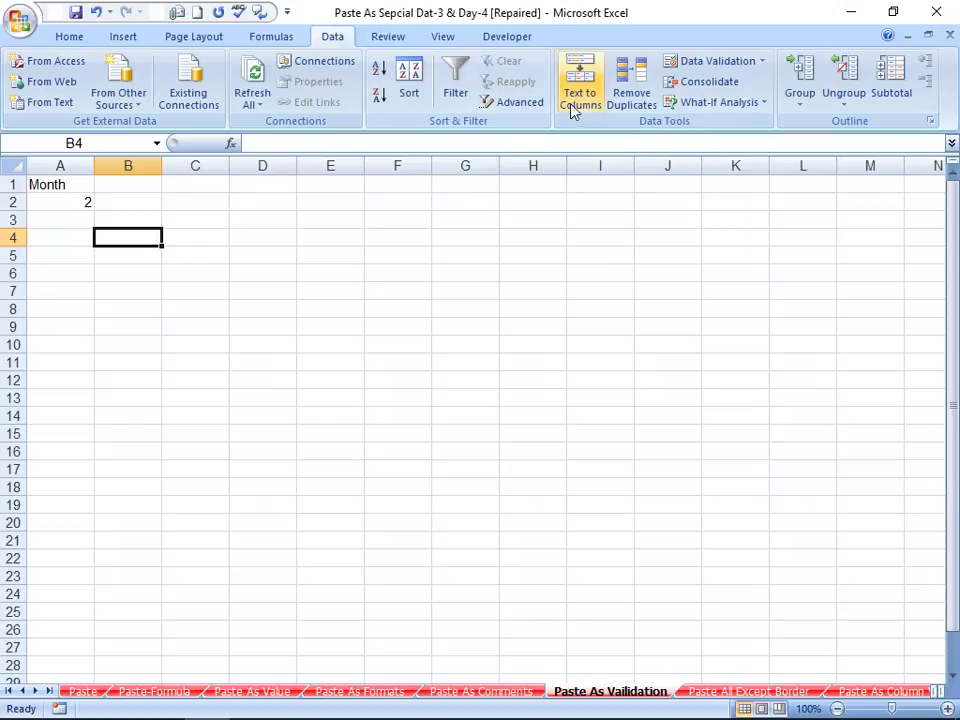
# - Check B4's data validation settings, close them unchanged, and select A2
pyautogui.click(690, 66)
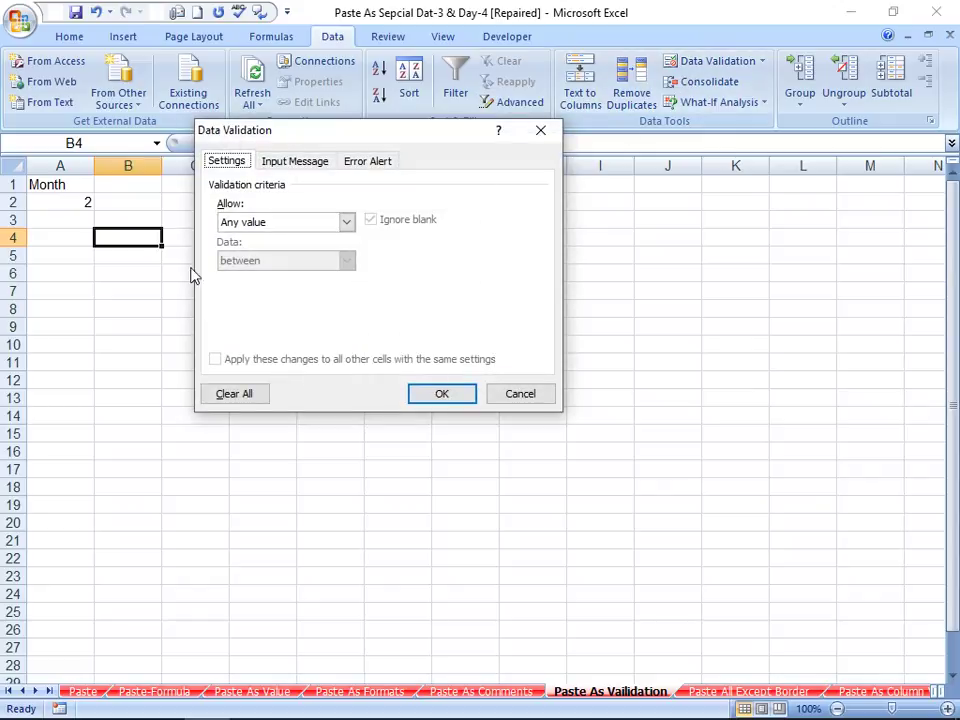
pyautogui.click(514, 392)
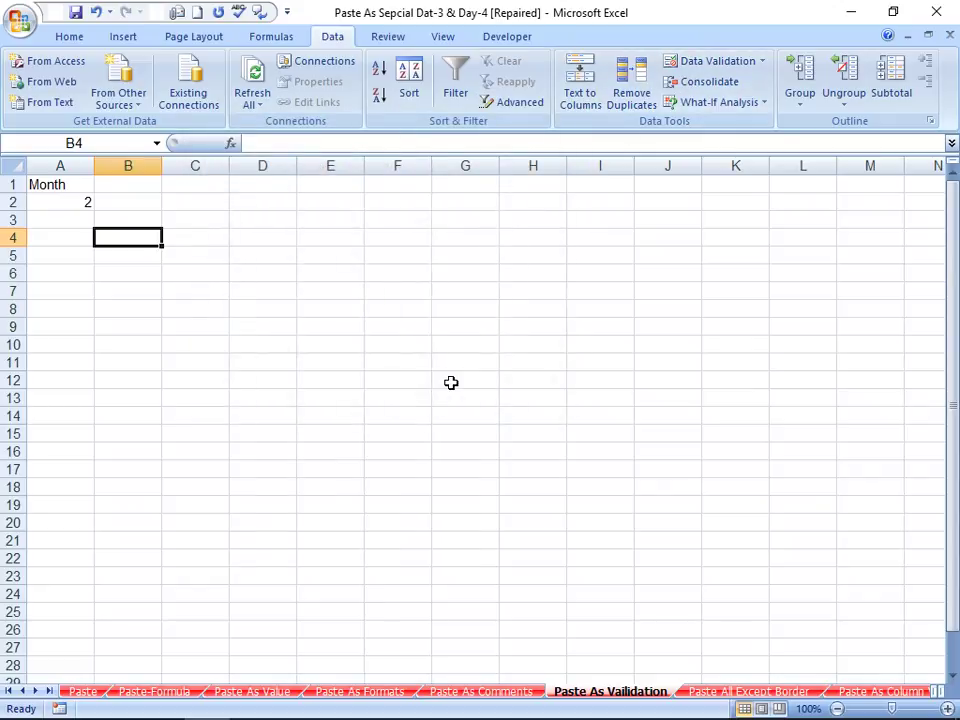
pyautogui.click(75, 200)
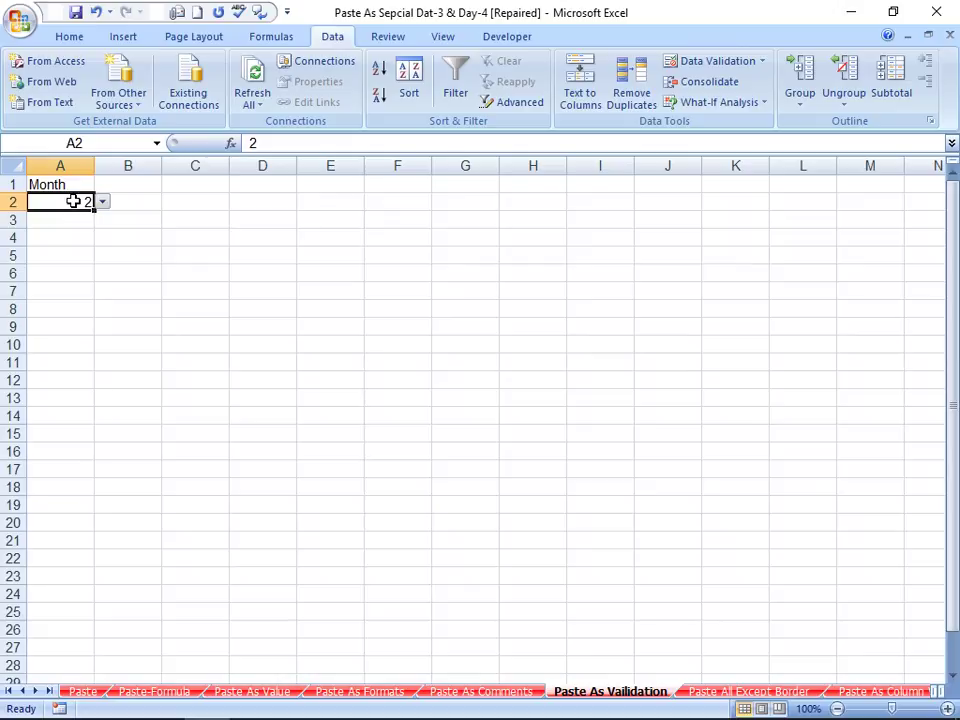
# - Use A2's drop-down list to change the month to 3, then 8, then 11
pyautogui.click(102, 202)
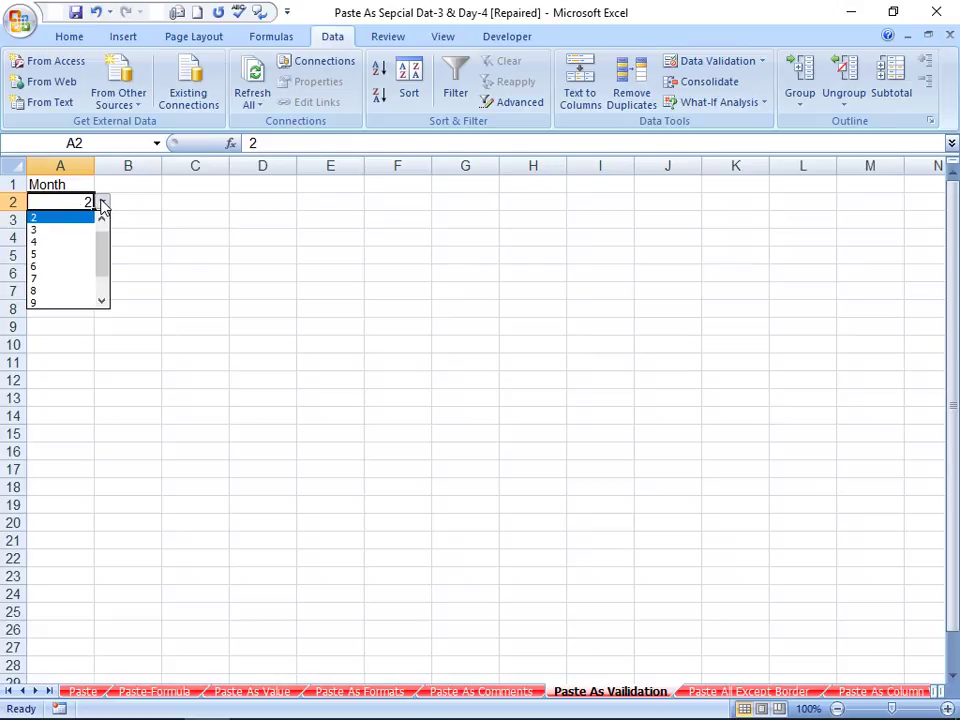
pyautogui.click(72, 230)
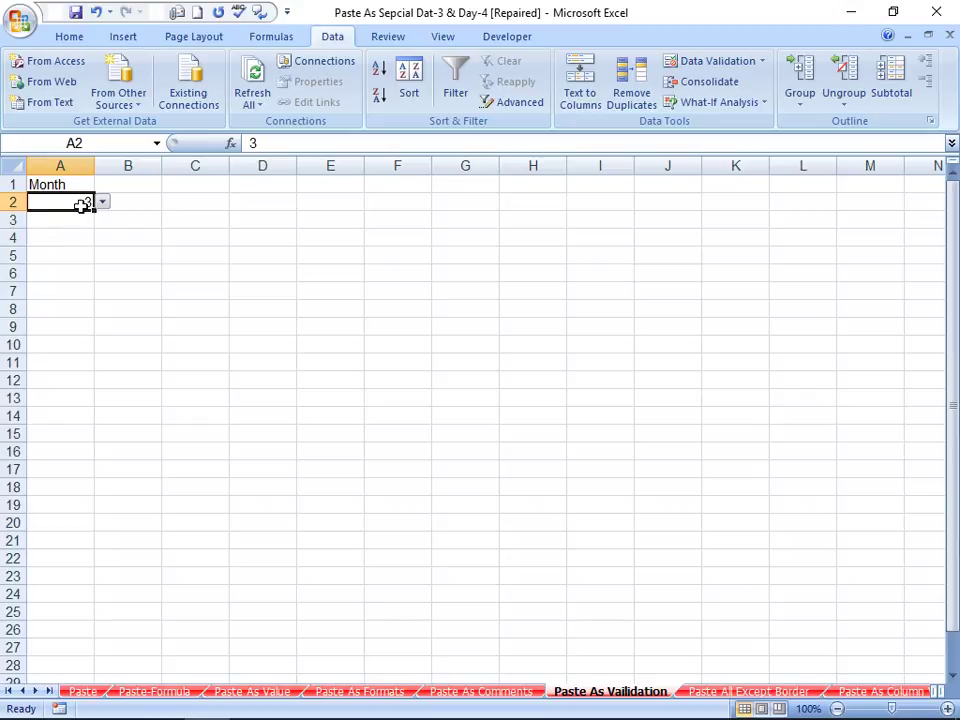
pyautogui.click(102, 202)
pyautogui.click(71, 277)
pyautogui.click(102, 202)
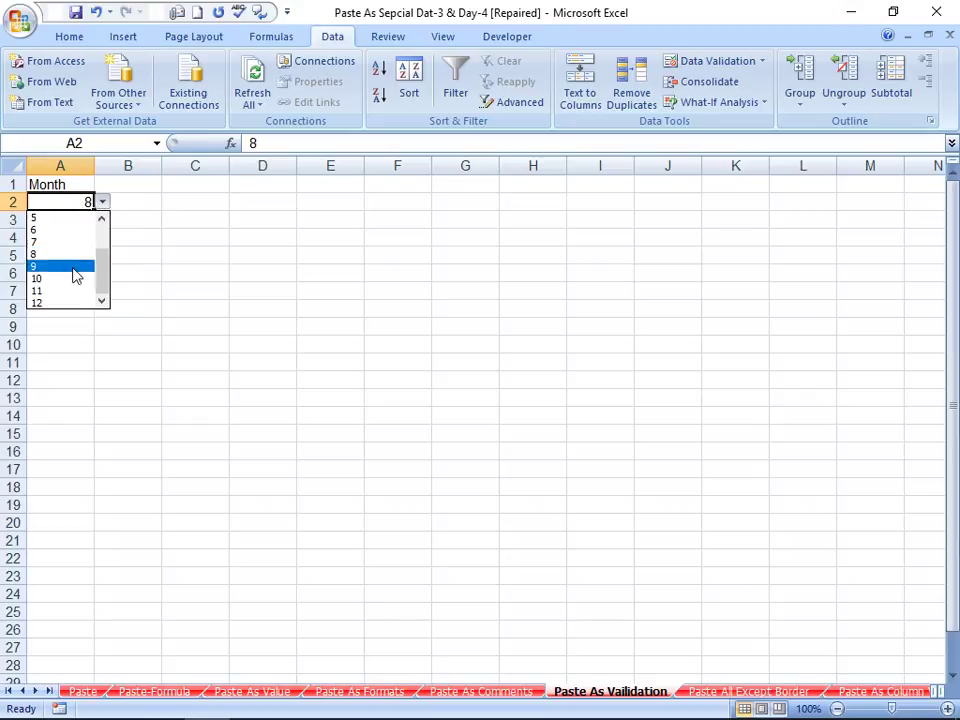
pyautogui.click(72, 290)
# - Click around the sheet, including H7:H24, and end with A2 selected
pyautogui.click(47, 379)
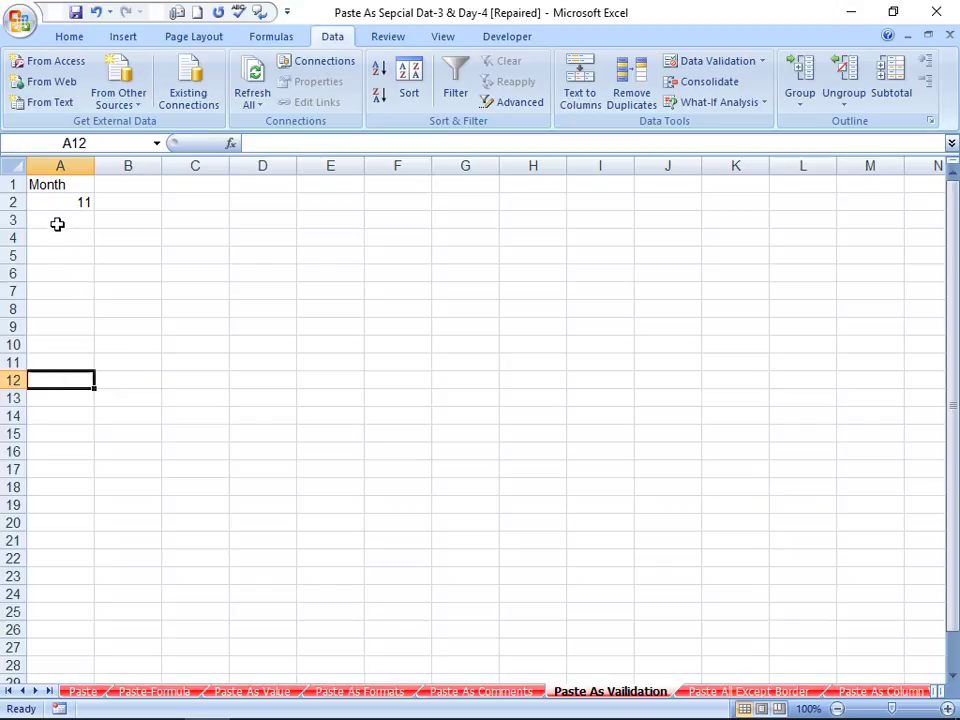
pyautogui.click(62, 206)
pyautogui.moveTo(533, 291); pyautogui.dragTo(514, 592)
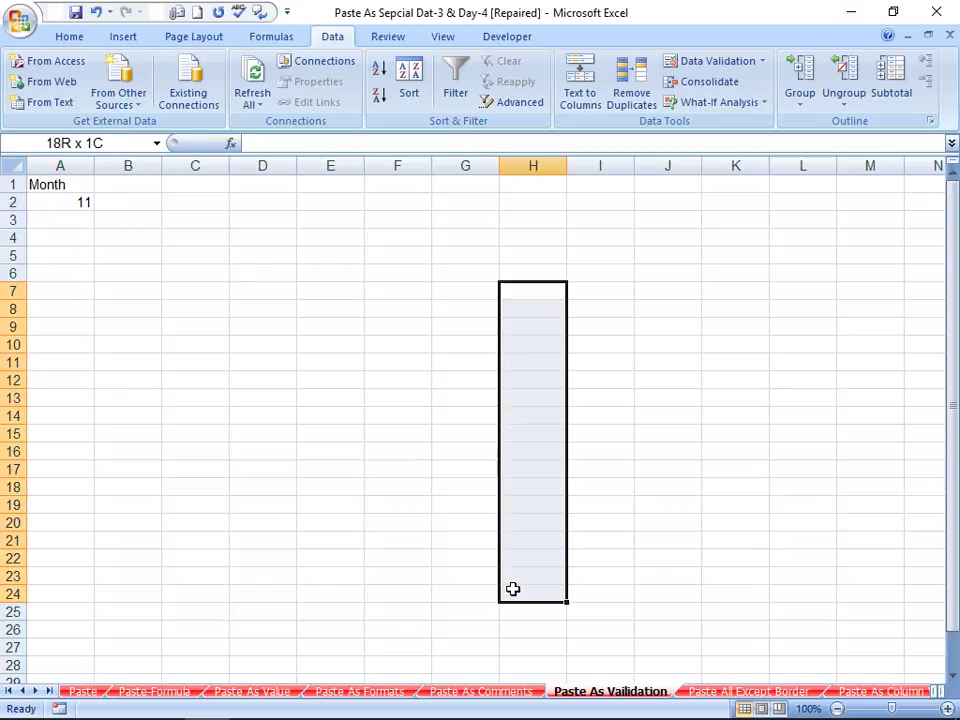
pyautogui.click(40, 200)
# - Copy A2 and paste only its validation onto H5:H22 via Paste Special
pyautogui.rightClick(44, 201)
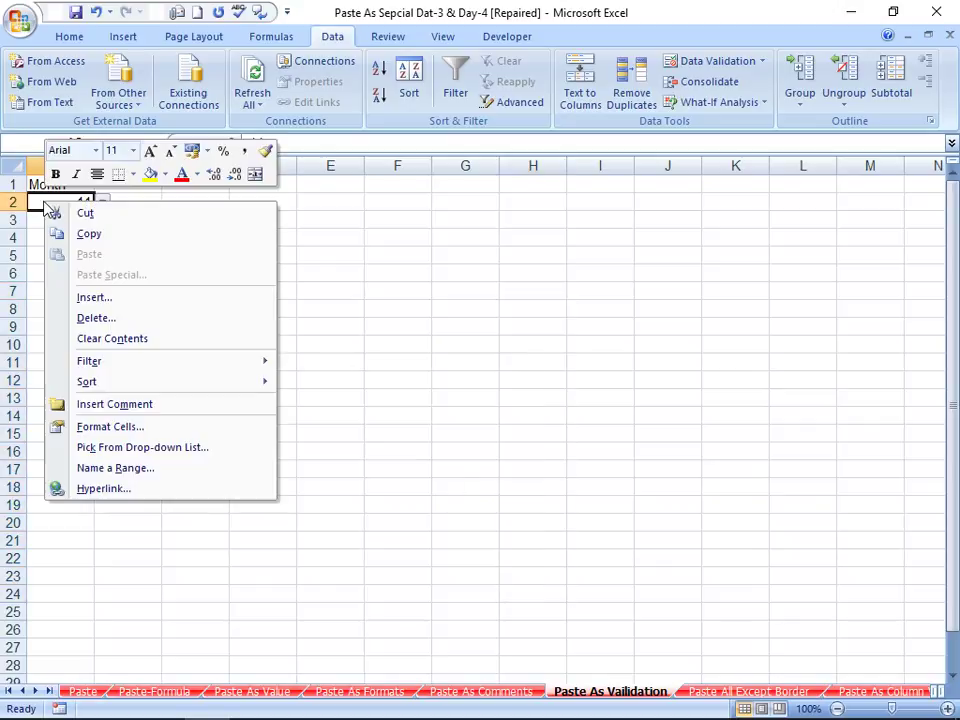
pyautogui.click(88, 236)
pyautogui.moveTo(529, 261); pyautogui.dragTo(516, 557)
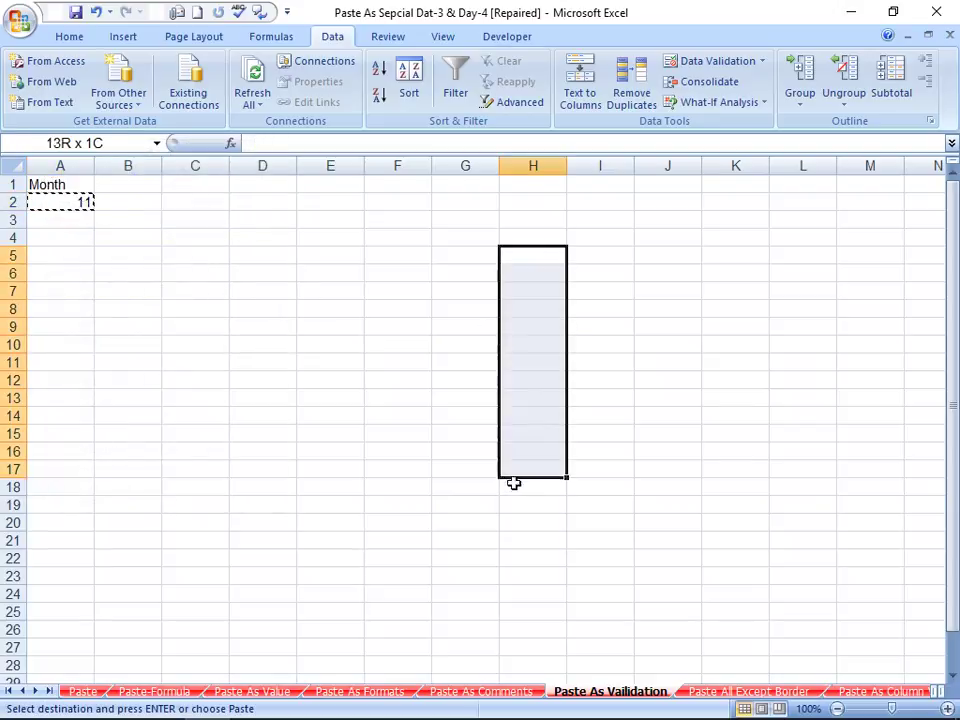
pyautogui.rightClick(525, 495)
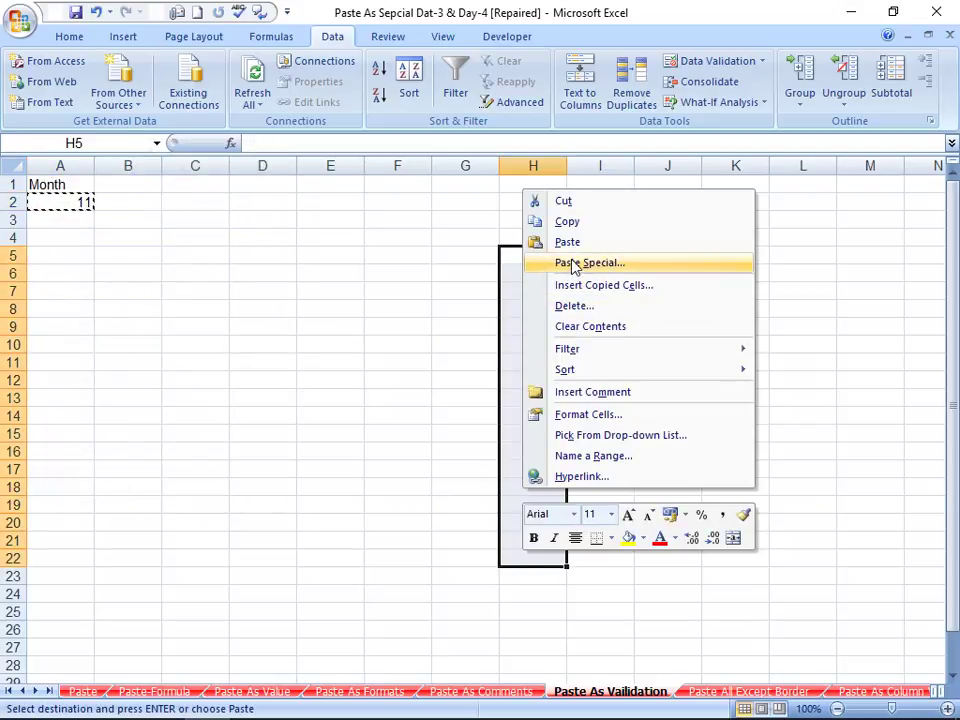
pyautogui.click(573, 264)
pyautogui.click(462, 242)
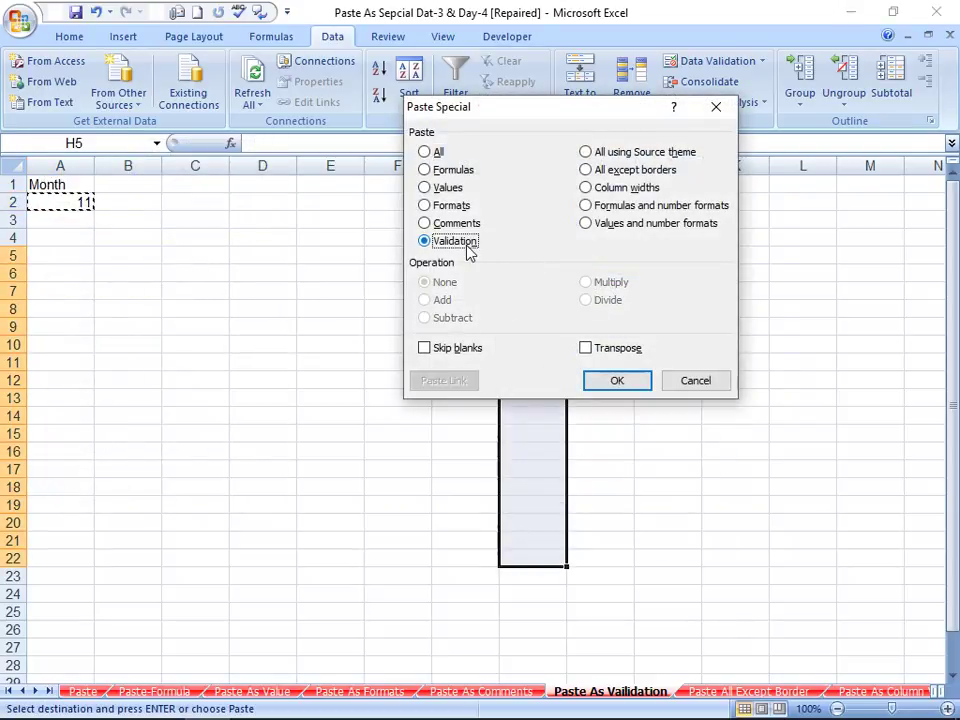
pyautogui.click(617, 381)
# - Test the new drop-downs, picking 5 in H17 and 6 in H6, then open the Paste All Except Border sheet
pyautogui.click(550, 468)
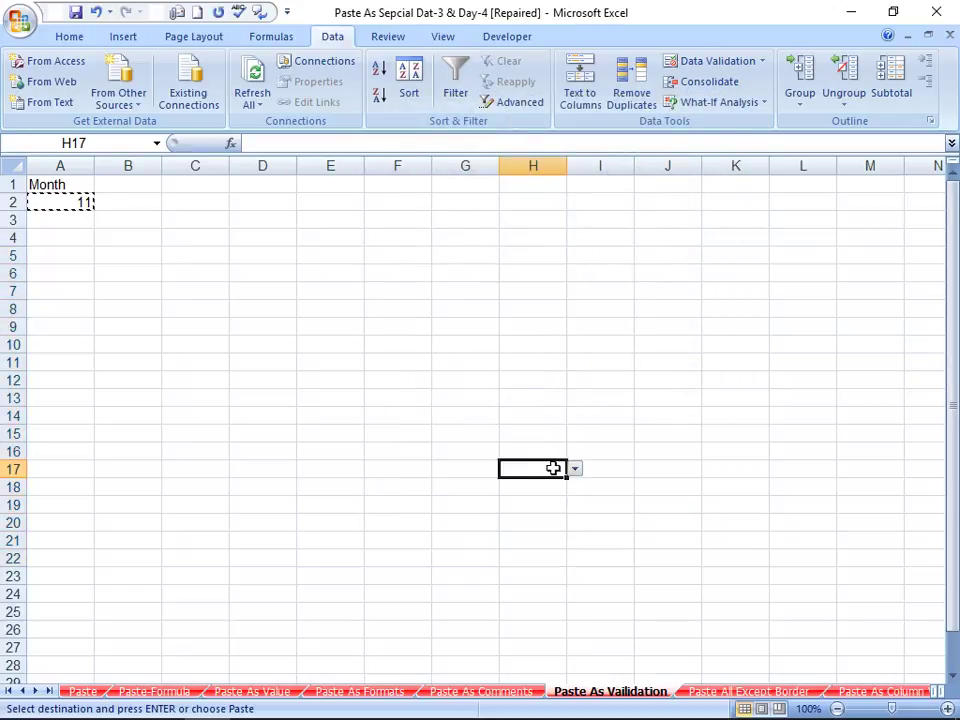
pyautogui.click(575, 468)
pyautogui.click(548, 534)
pyautogui.click(540, 395)
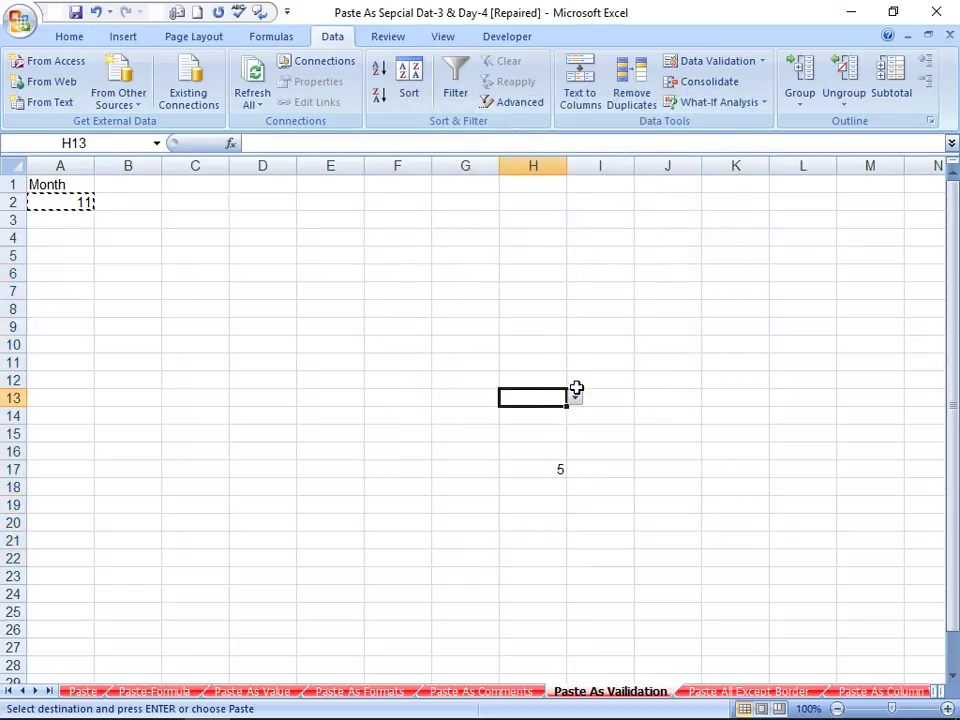
pyautogui.click(576, 382)
pyautogui.click(556, 330)
pyautogui.click(575, 327)
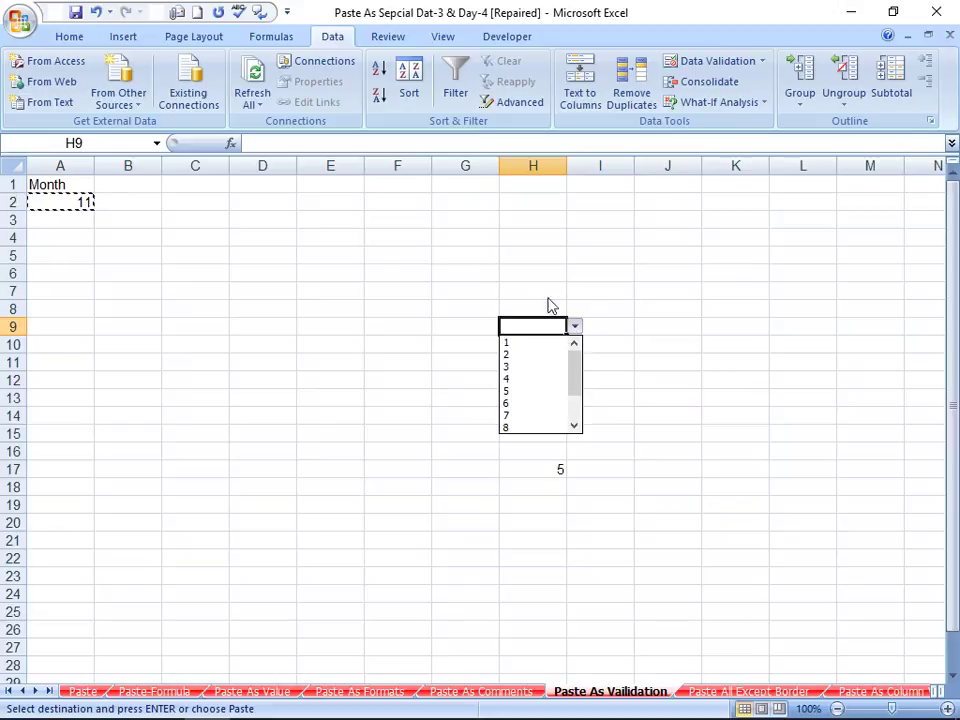
pyautogui.click(542, 290)
pyautogui.click(538, 274)
pyautogui.click(575, 273)
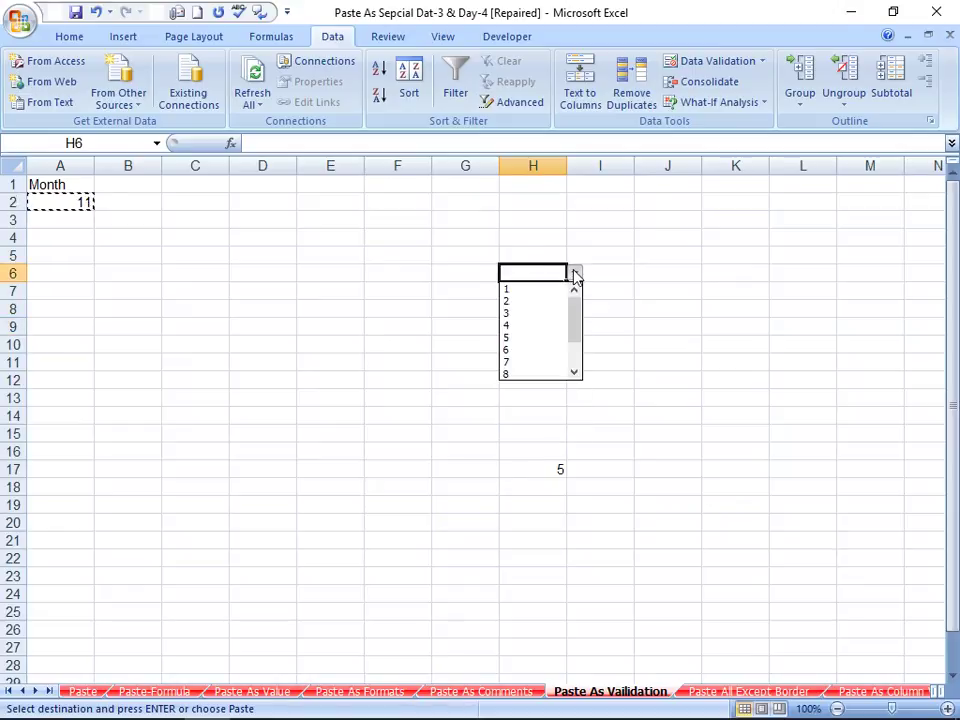
pyautogui.click(547, 352)
pyautogui.click(536, 416)
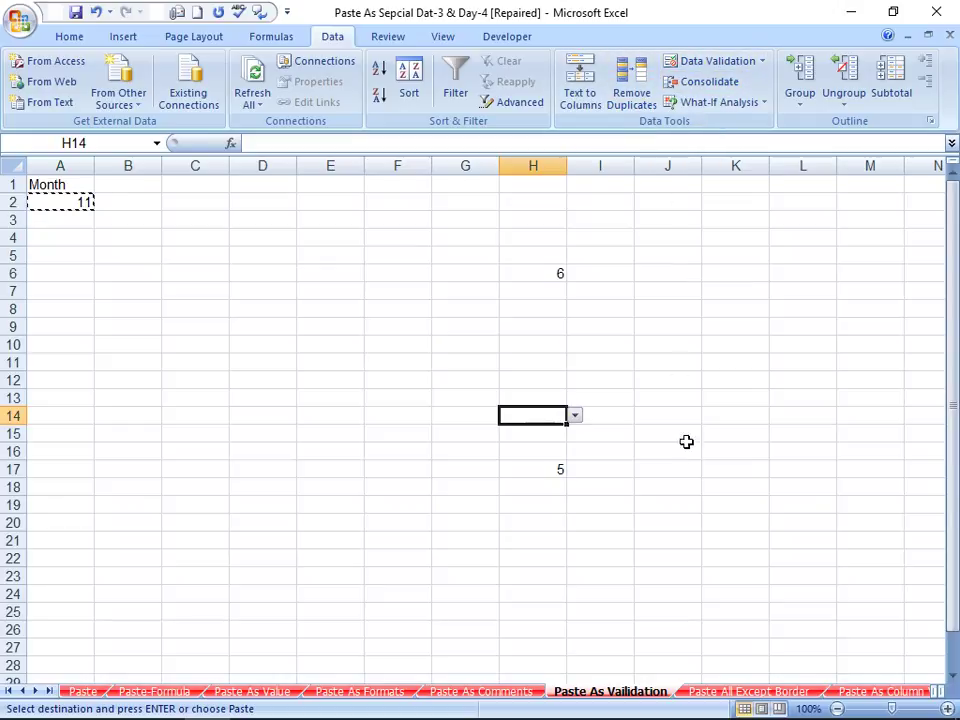
pyautogui.click(718, 691)
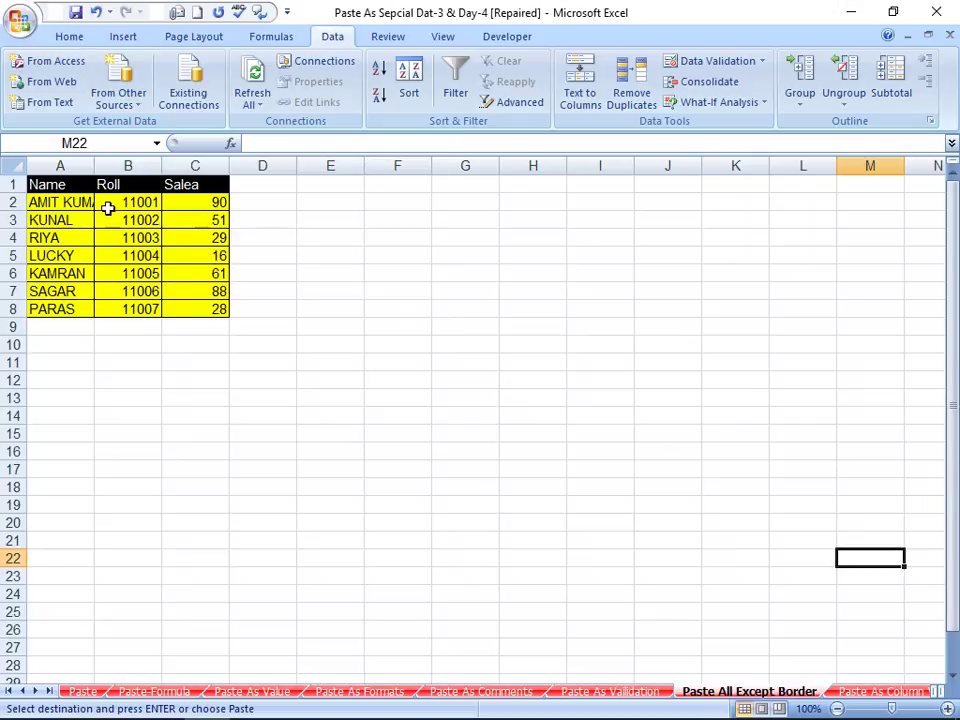
# - Copy the Name/Roll/Salea table in A1:C8
pyautogui.click(60, 204)
pyautogui.moveTo(60, 188); pyautogui.dragTo(197, 309)
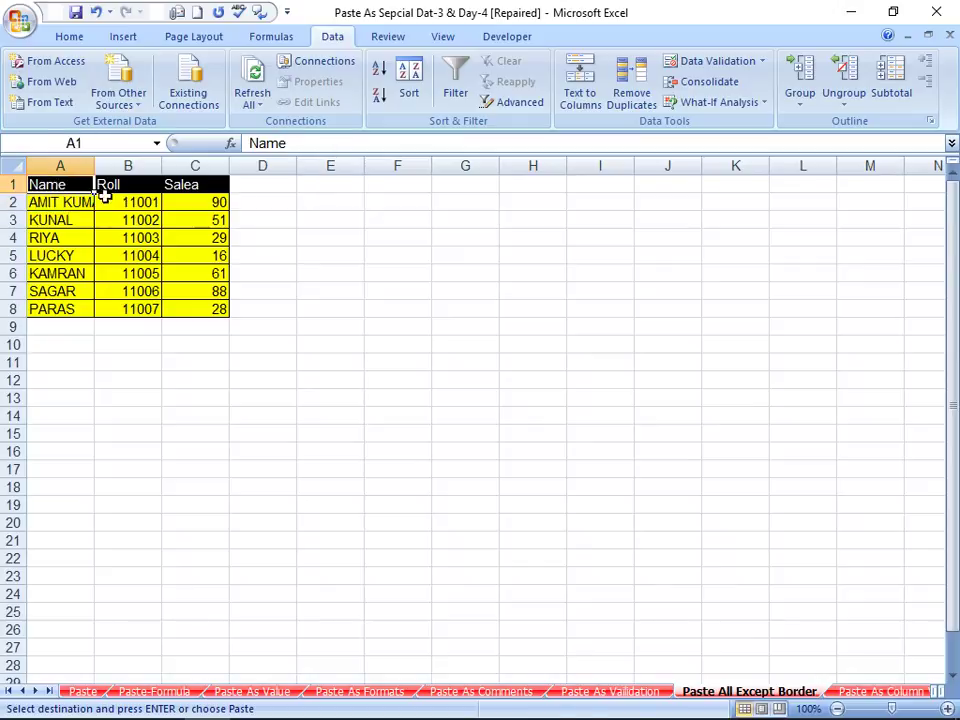
pyautogui.rightClick(197, 309)
pyautogui.click(242, 343)
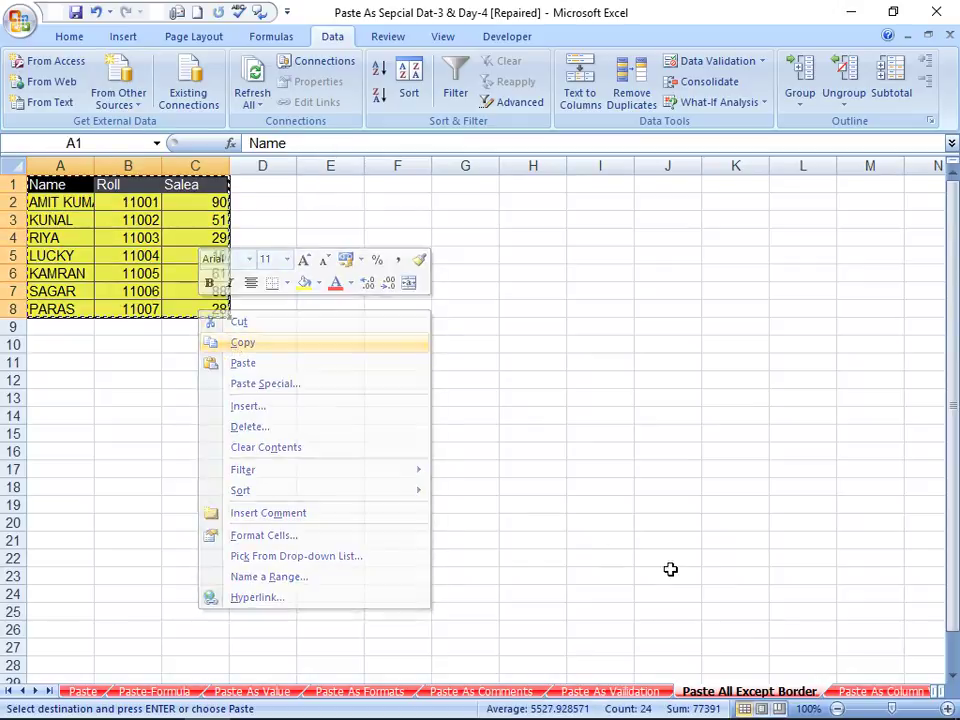
# - Paste it at G12 using All except borders, then open the Paste As Column Width sheet
pyautogui.click(482, 375)
pyautogui.rightClick(482, 375)
pyautogui.click(546, 448)
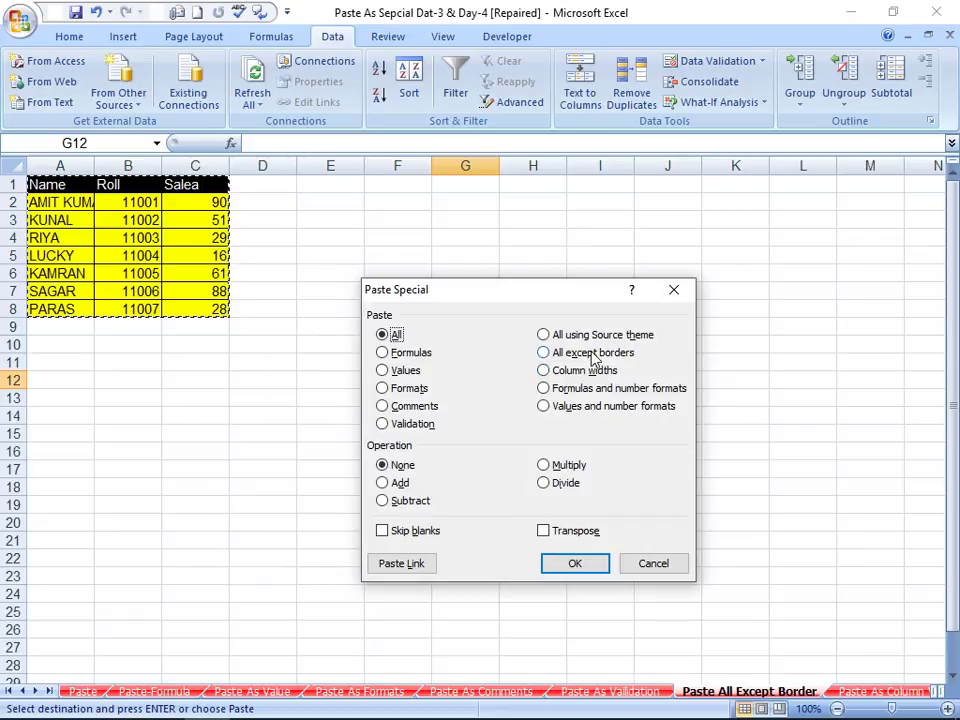
pyautogui.click(592, 353)
pyautogui.click(572, 566)
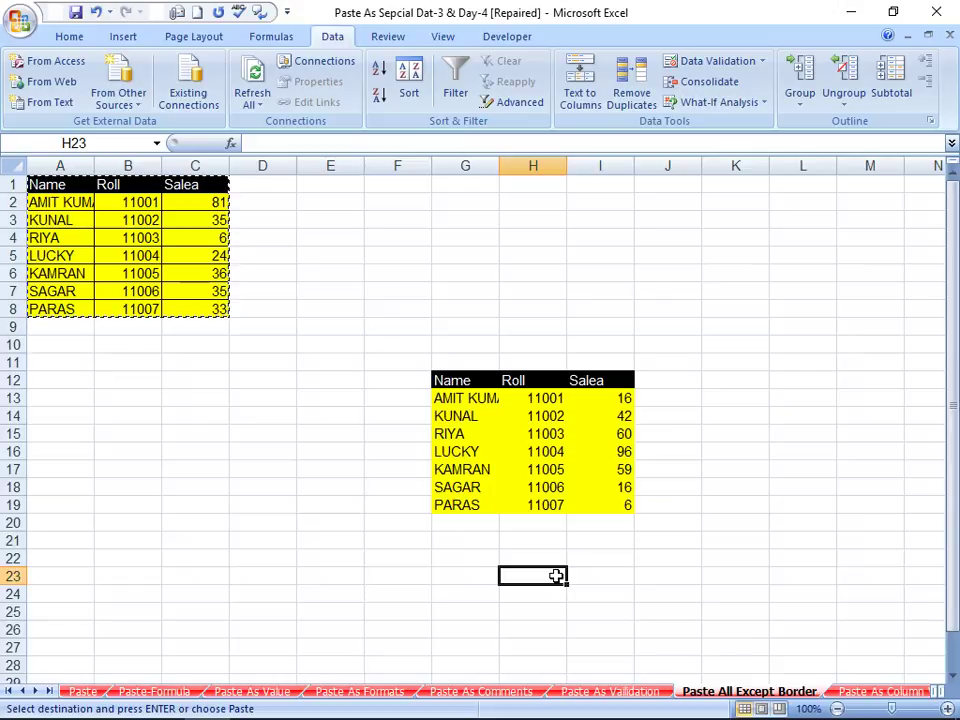
pyautogui.click(890, 691)
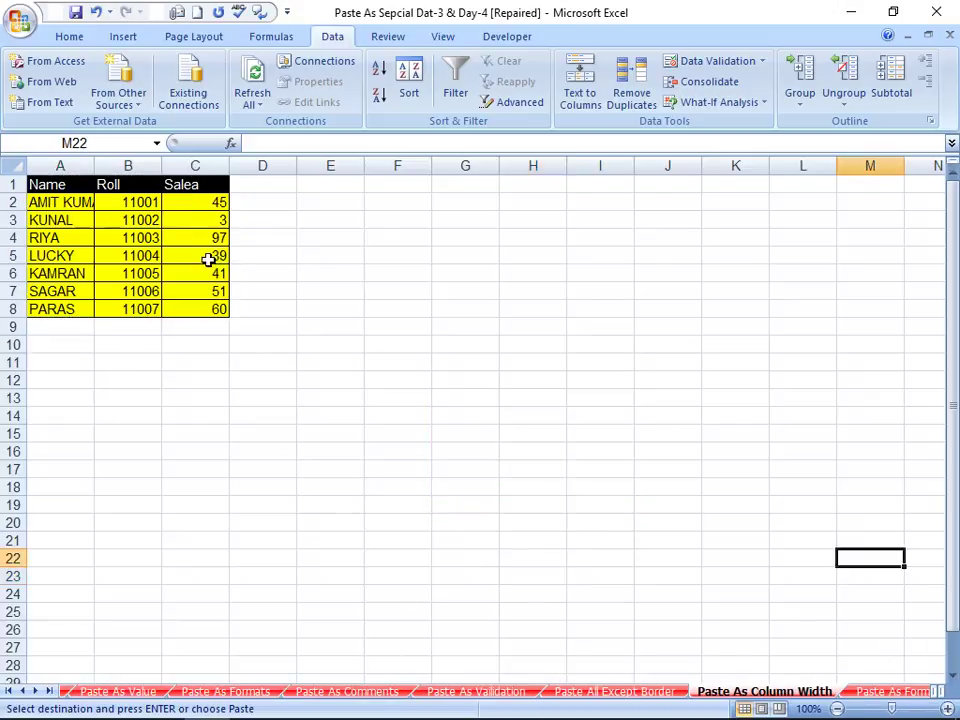
# - Autofit columns B and C and drag column A narrower
pyautogui.doubleClick(159, 167)
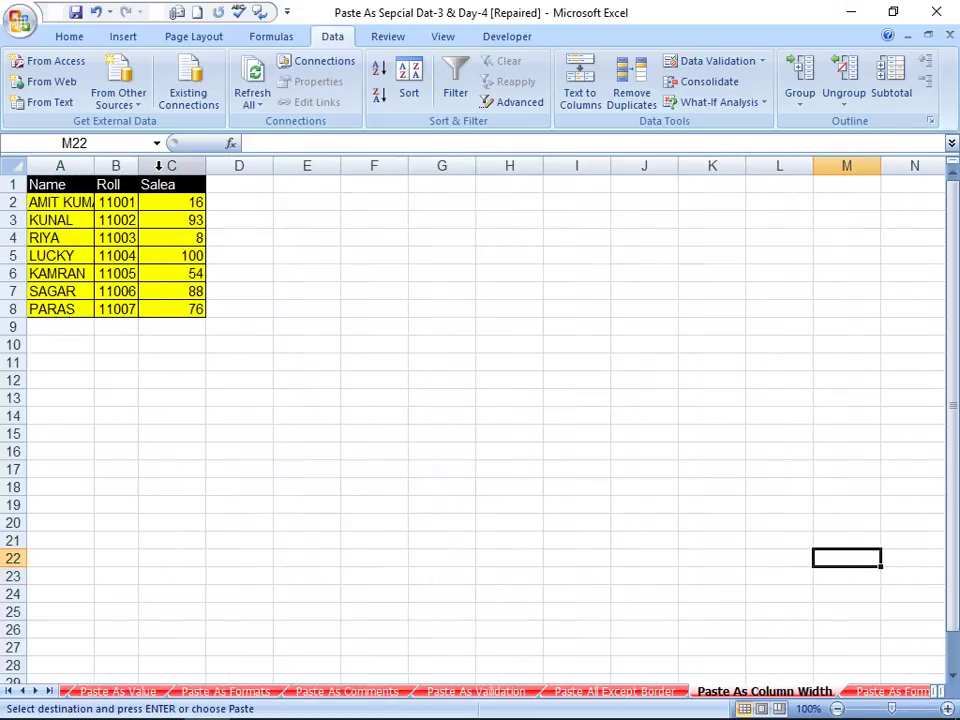
pyautogui.doubleClick(207, 164)
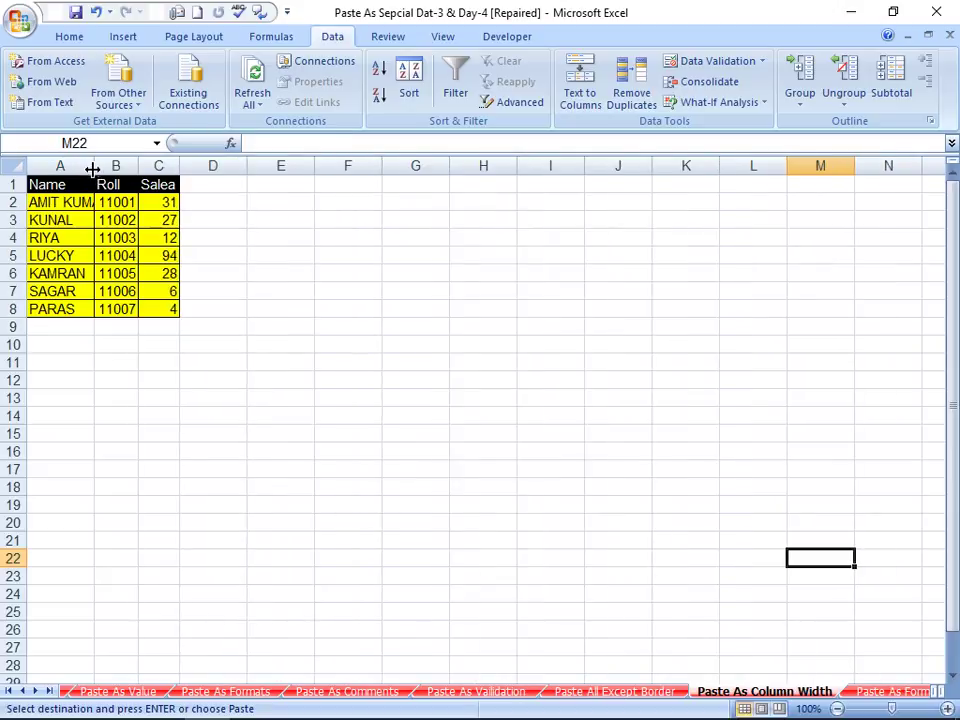
pyautogui.moveTo(92, 169)
pyautogui.mouseDown()
pyautogui.moveTo(81, 169)
pyautogui.moveTo(76, 200)
pyautogui.moveTo(129, 317)
pyautogui.mouseUp()
pyautogui.click(133, 325)
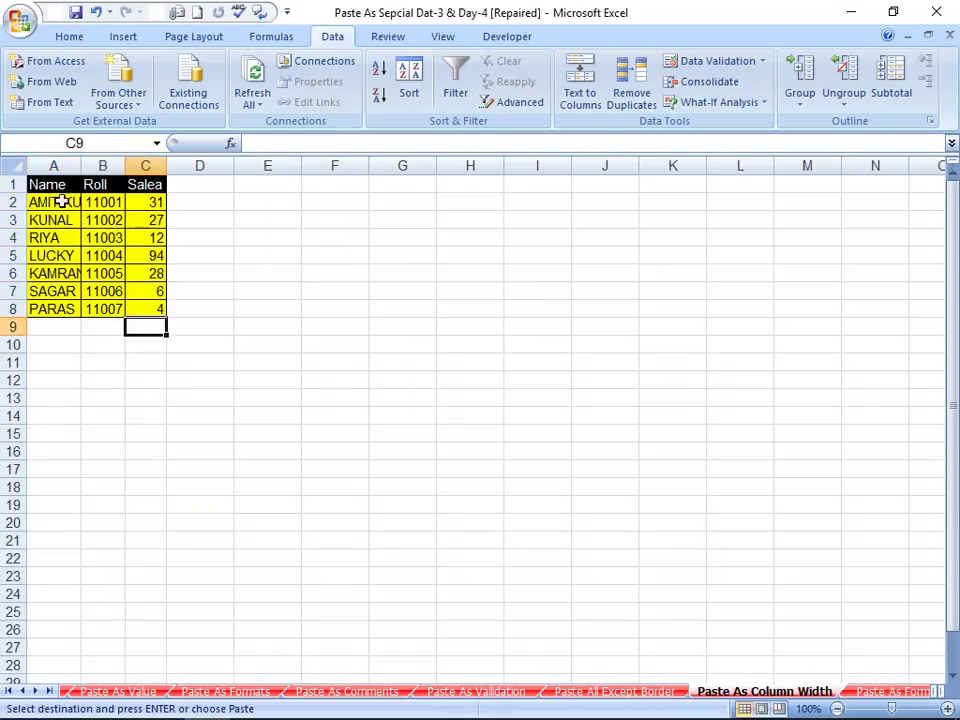
# - Copy A1:C8 and paste everything at G8 with Paste Special All
pyautogui.moveTo(55, 185); pyautogui.dragTo(137, 316)
pyautogui.rightClick(137, 316)
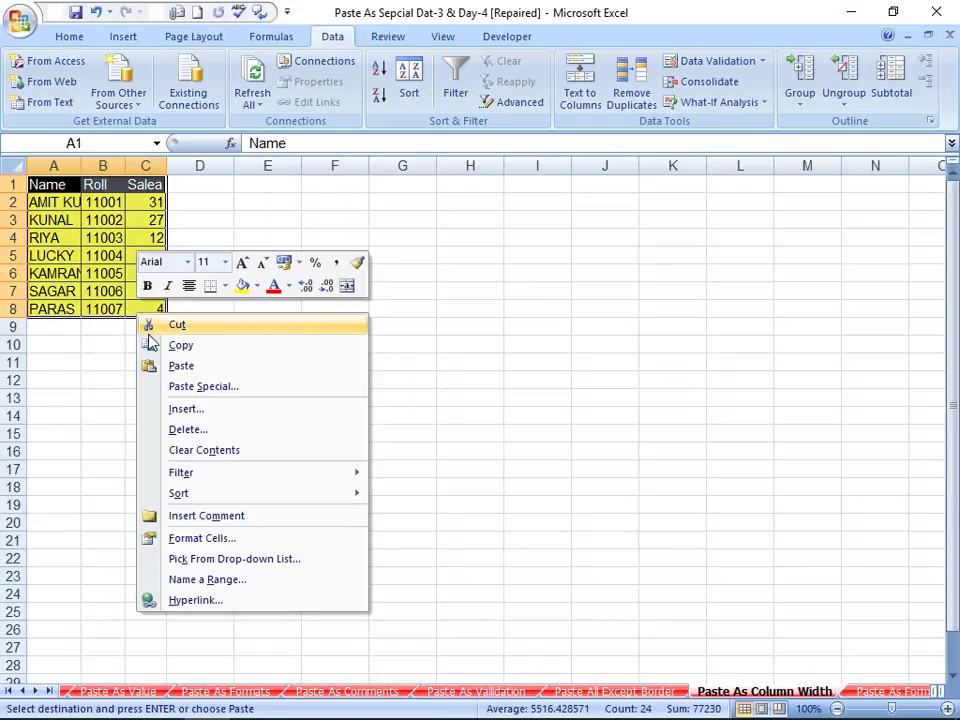
pyautogui.click(152, 344)
pyautogui.click(399, 313)
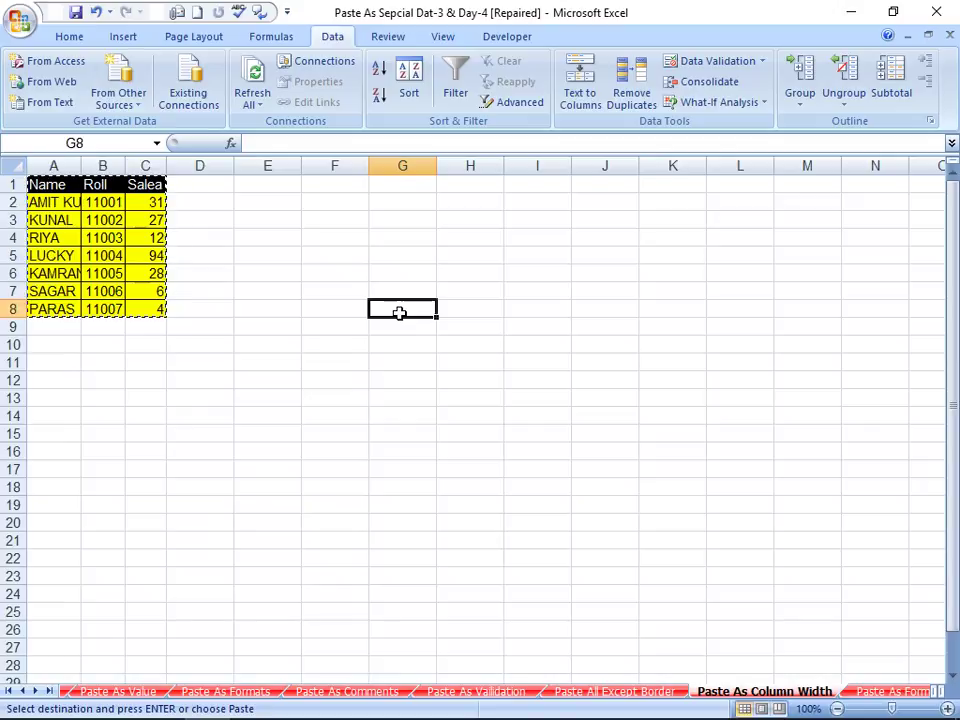
pyautogui.rightClick(399, 313)
pyautogui.click(441, 386)
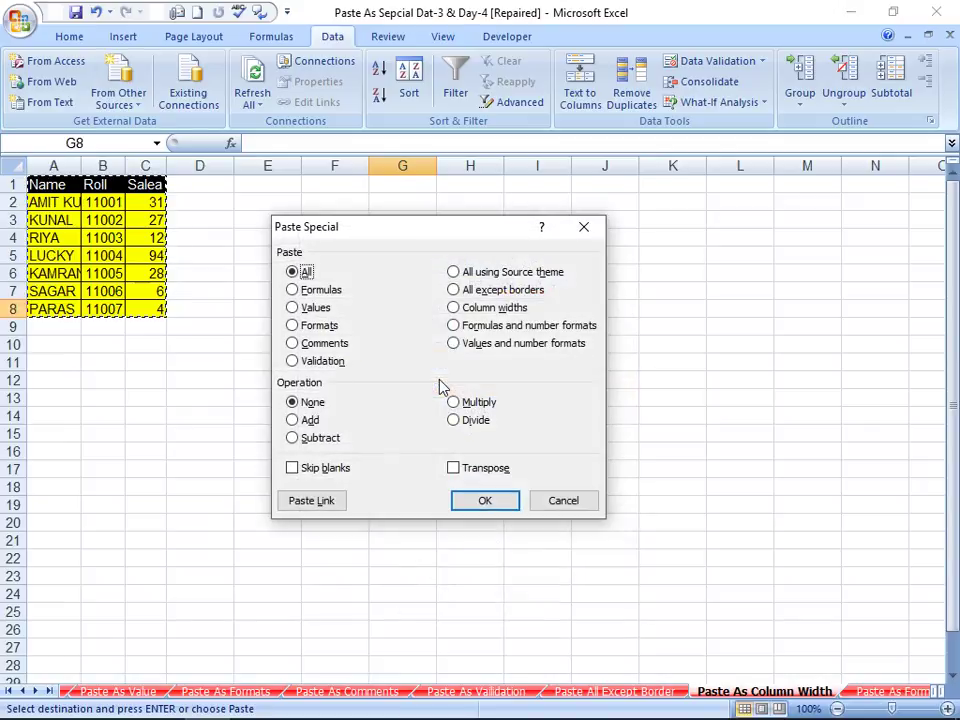
pyautogui.click(488, 499)
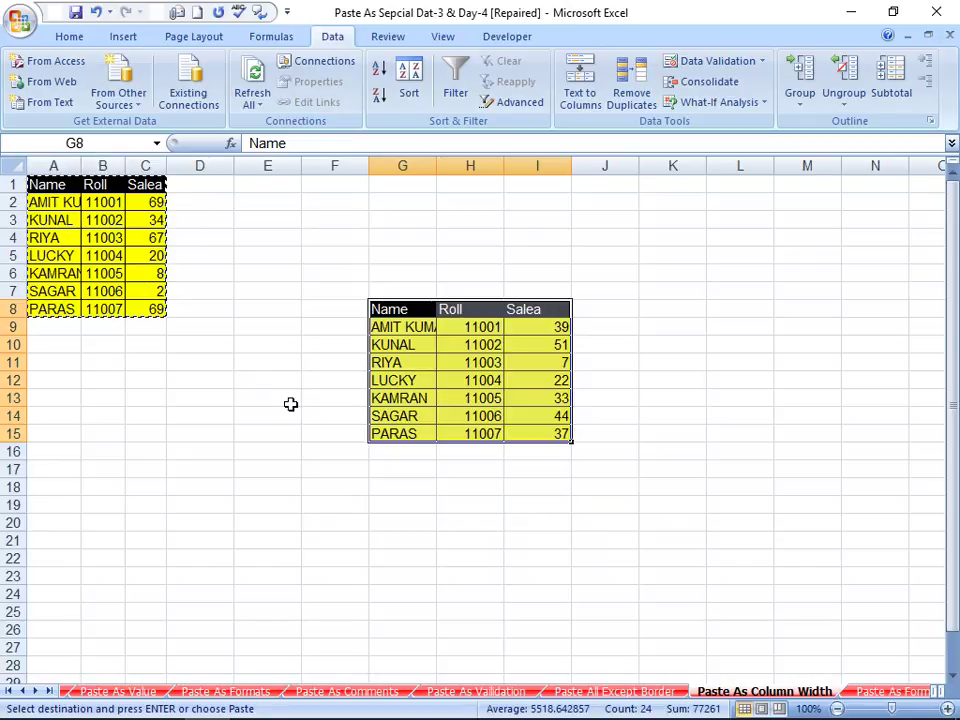
# - Undo the G8 paste, then reselect A1:C8 with the keyboard and copy it
pyautogui.hotkey('ctrl', 'z')
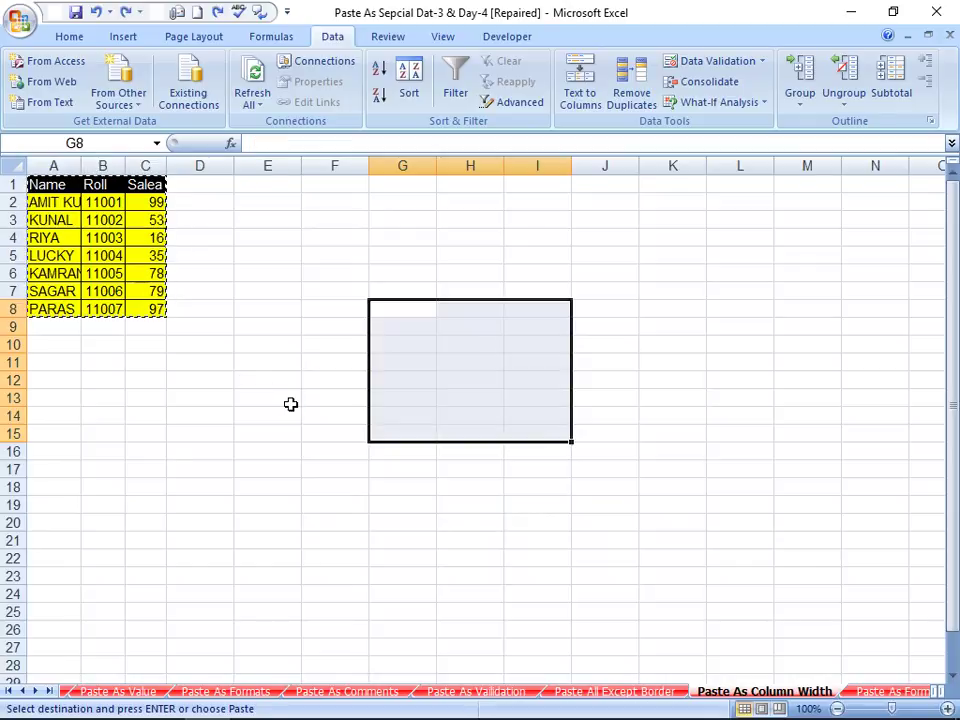
pyautogui.press('Escape')
pyautogui.press('Up')
pyautogui.press('Down')
pyautogui.hotkey('ctrl', 'Left')
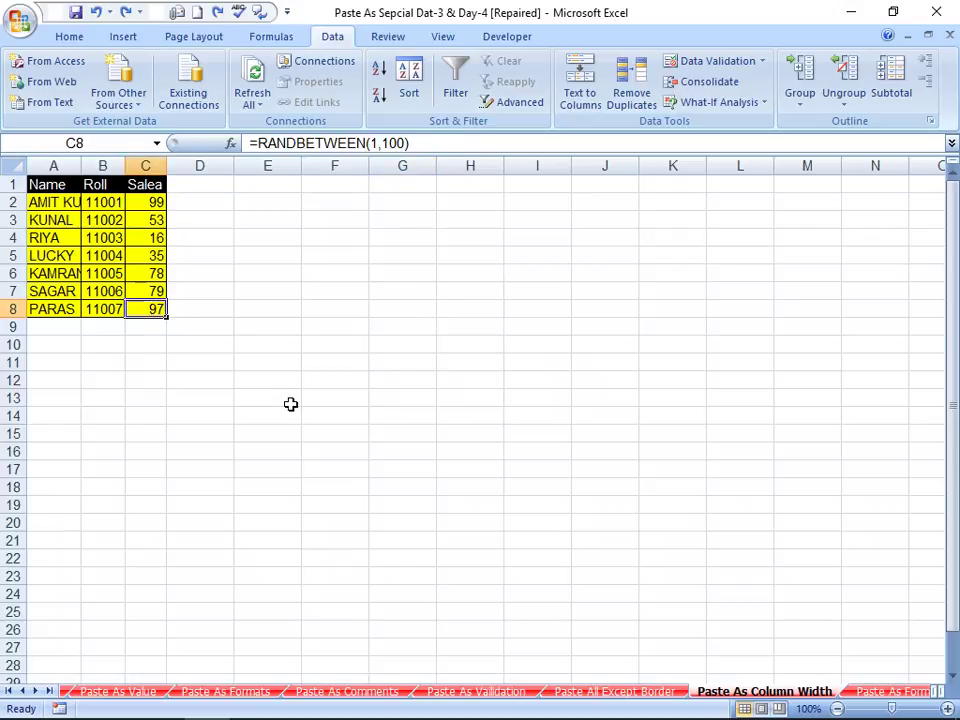
pyautogui.hotkey('ctrl', 'Up')
pyautogui.hotkey('ctrl', 'Left')
pyautogui.hotkey('ctrl', 'shift', 'Right')
pyautogui.hotkey('ctrl', 'shift', 'Down')
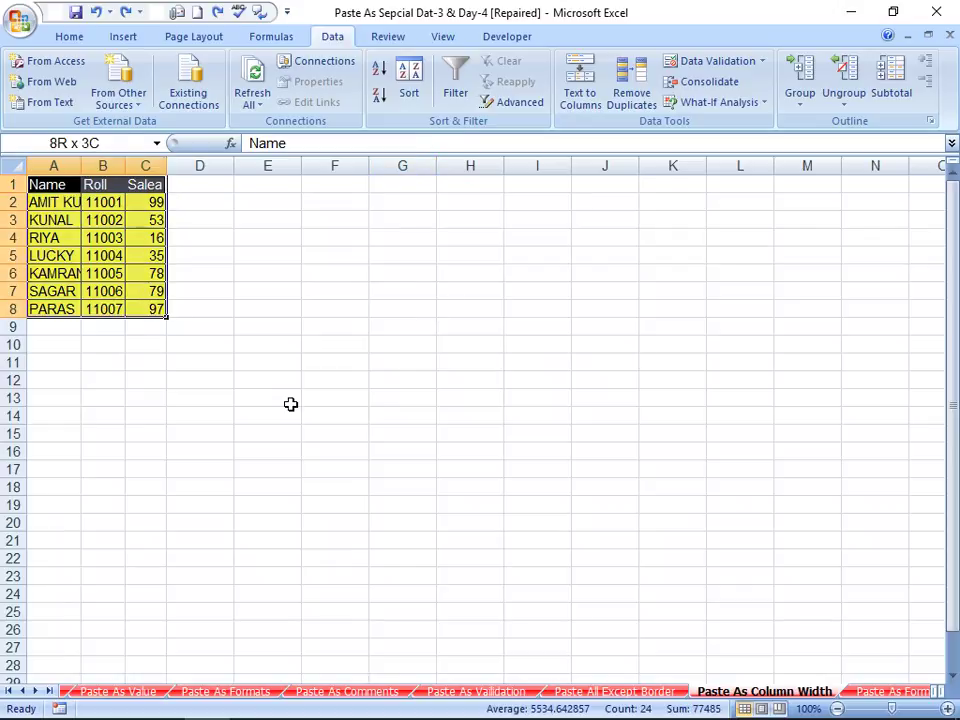
pyautogui.hotkey('ctrl', 'c')
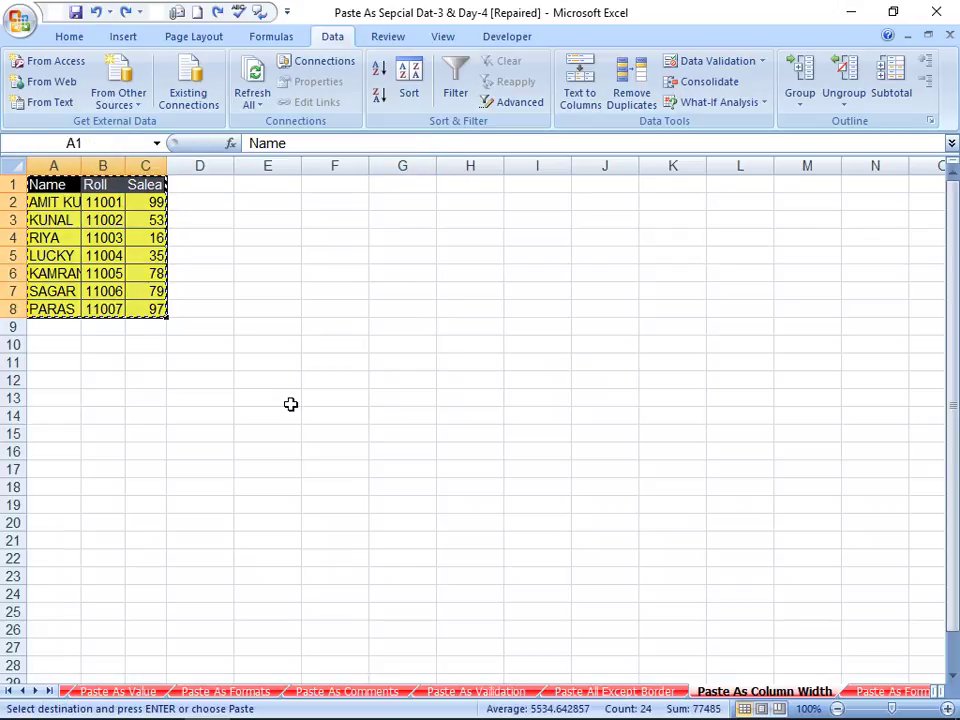
# - Paste only the column widths at E13, then paste the full table into E13:G20
pyautogui.rightClick(291, 404)
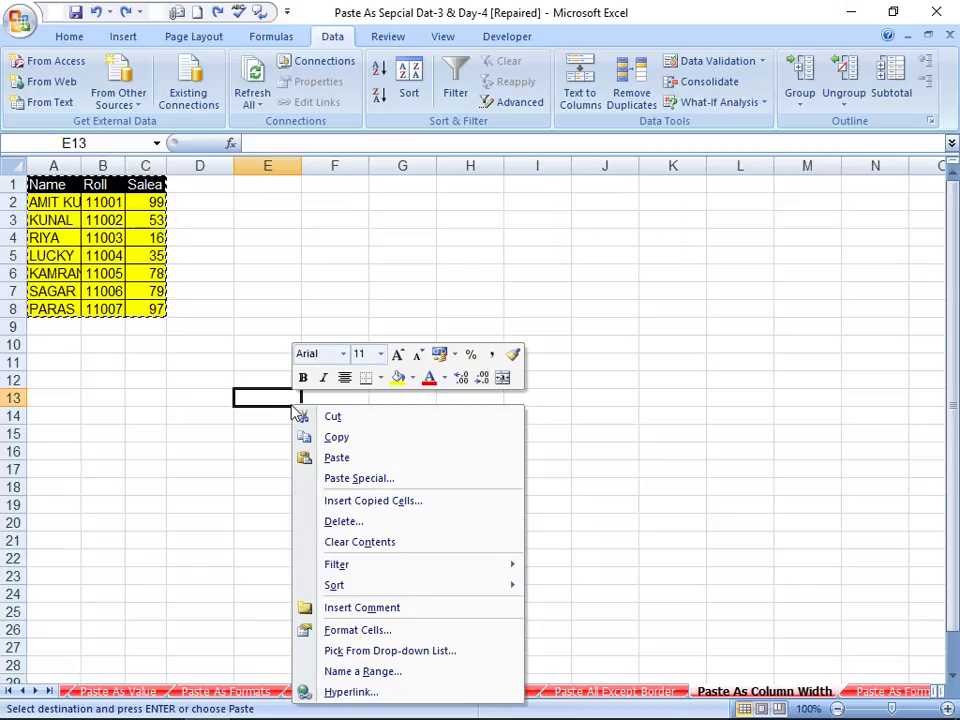
pyautogui.click(336, 481)
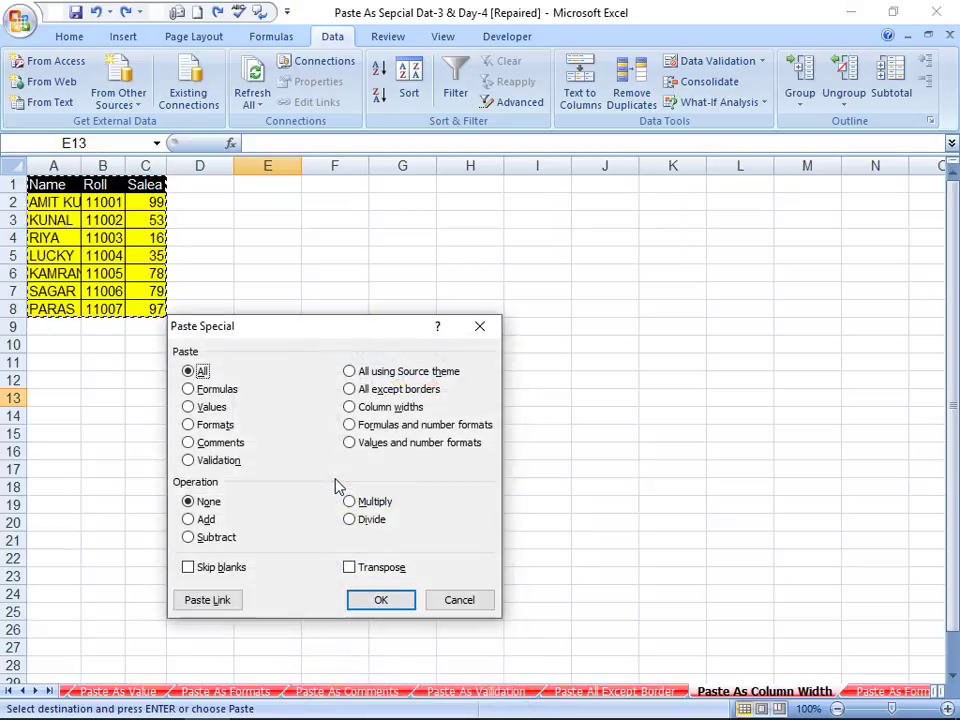
pyautogui.click(378, 408)
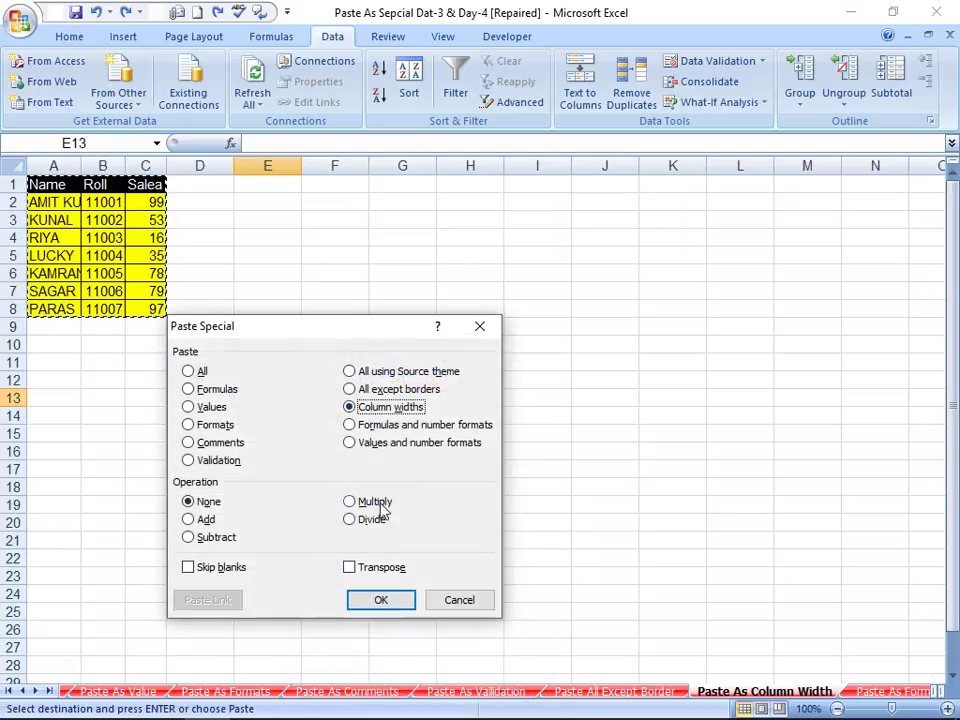
pyautogui.click(387, 600)
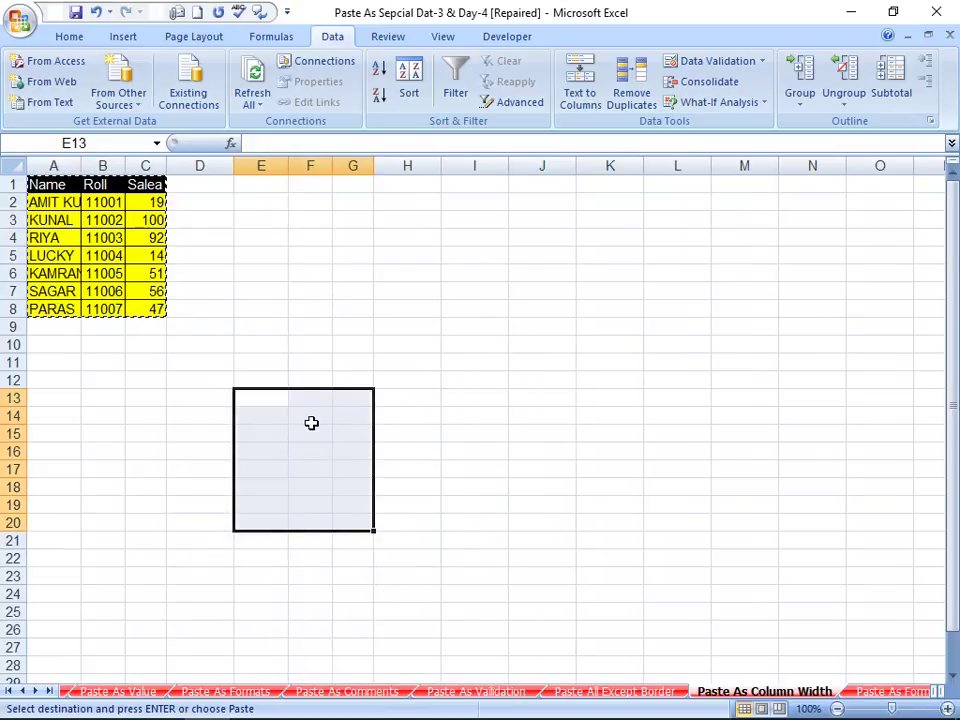
pyautogui.hotkey('ctrl', 'v')
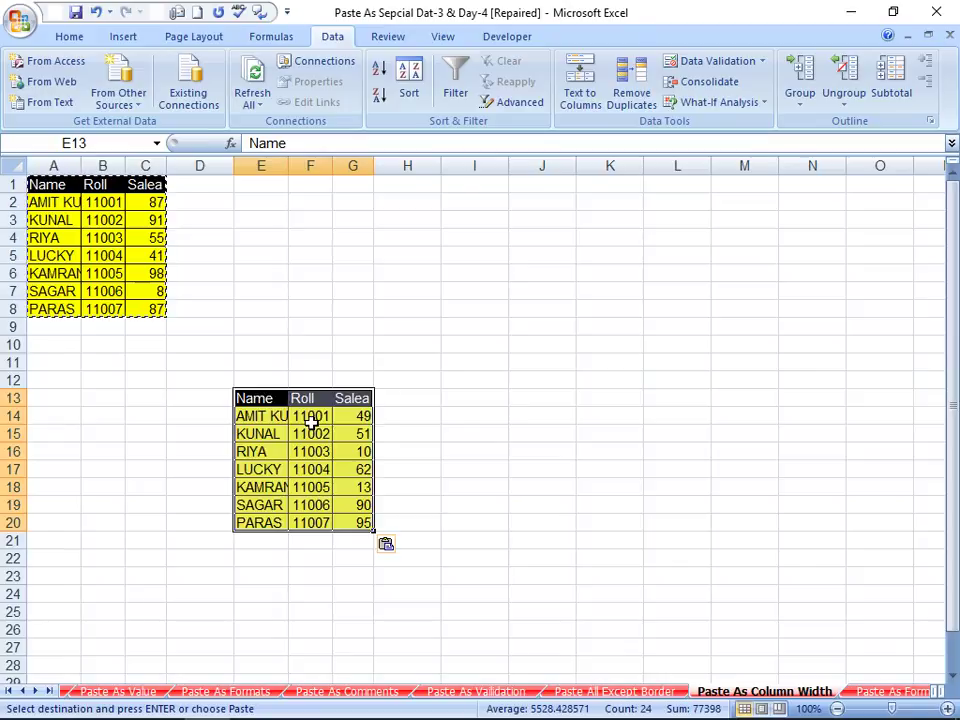
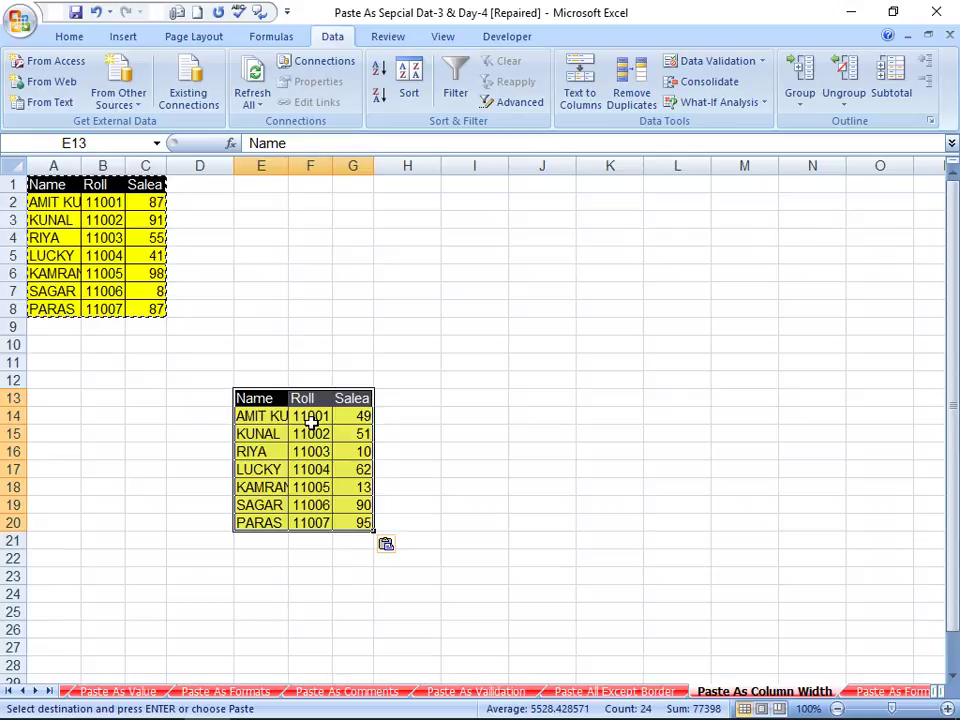
# - Cancel the pending table copy and leave the selection on empty cell I10
pyautogui.press('Escape')
pyautogui.click(460, 433)
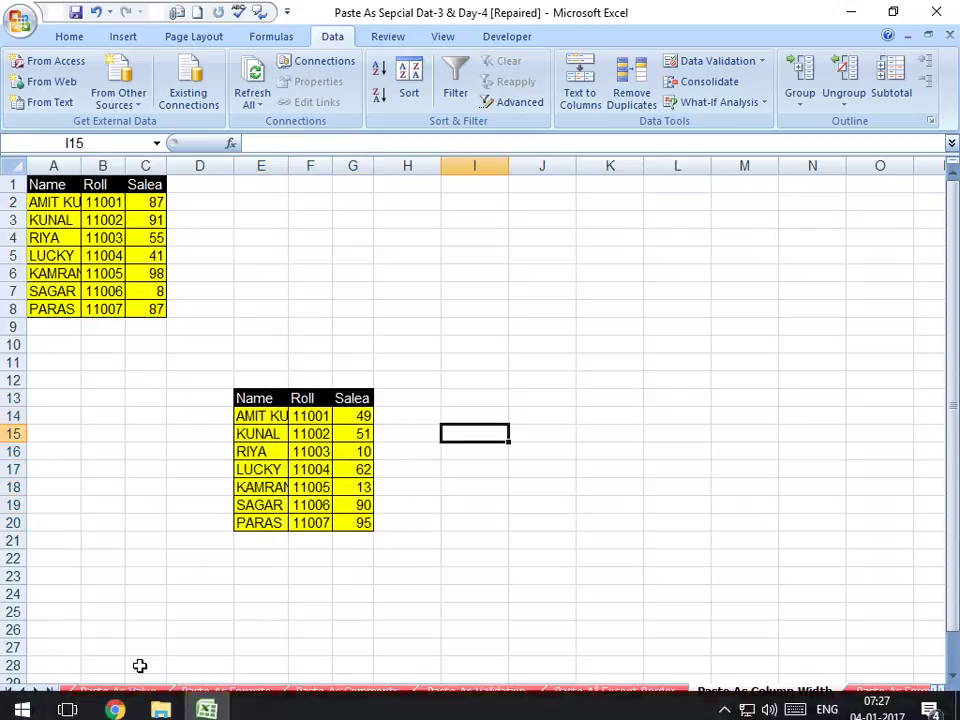
pyautogui.click(460, 342)
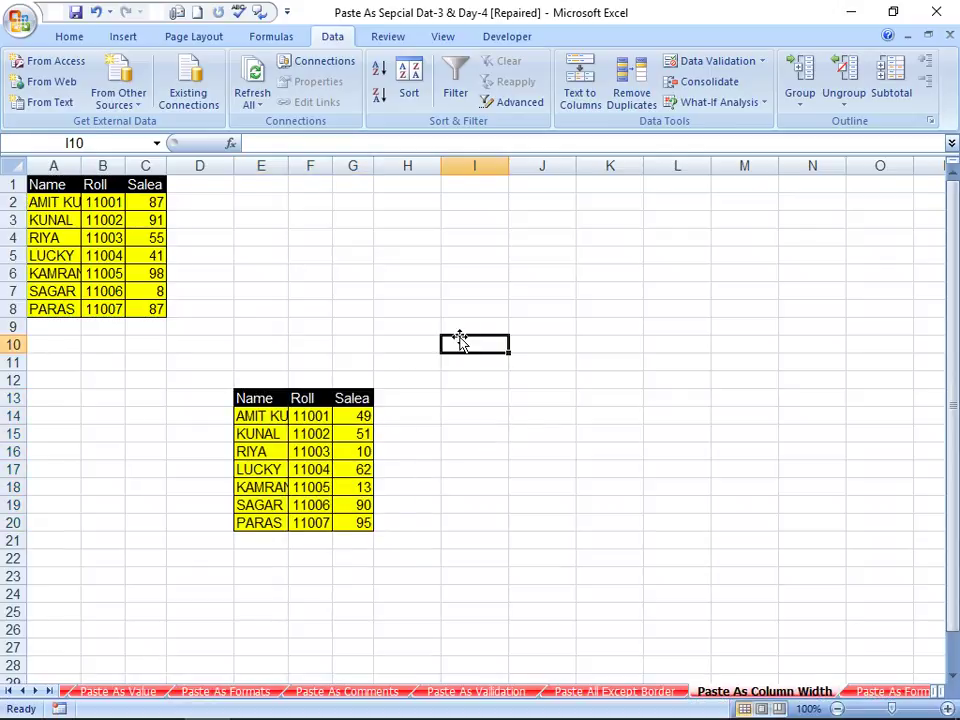
# - Search the Start menu for 'excel' and launch Excel 2016
pyautogui.press('super')
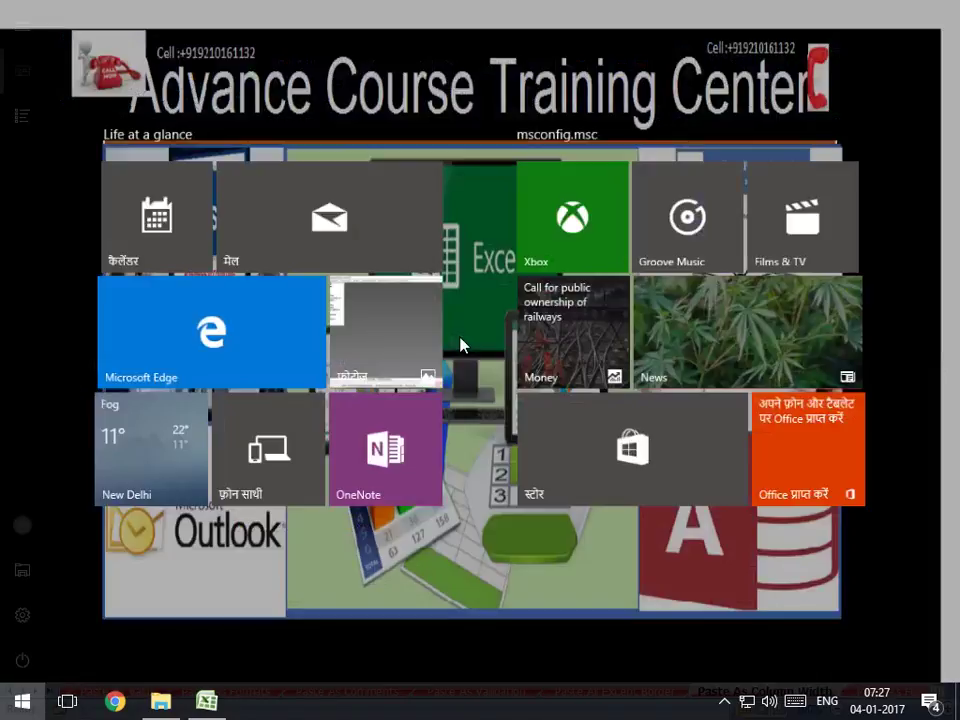
pyautogui.write('exc')
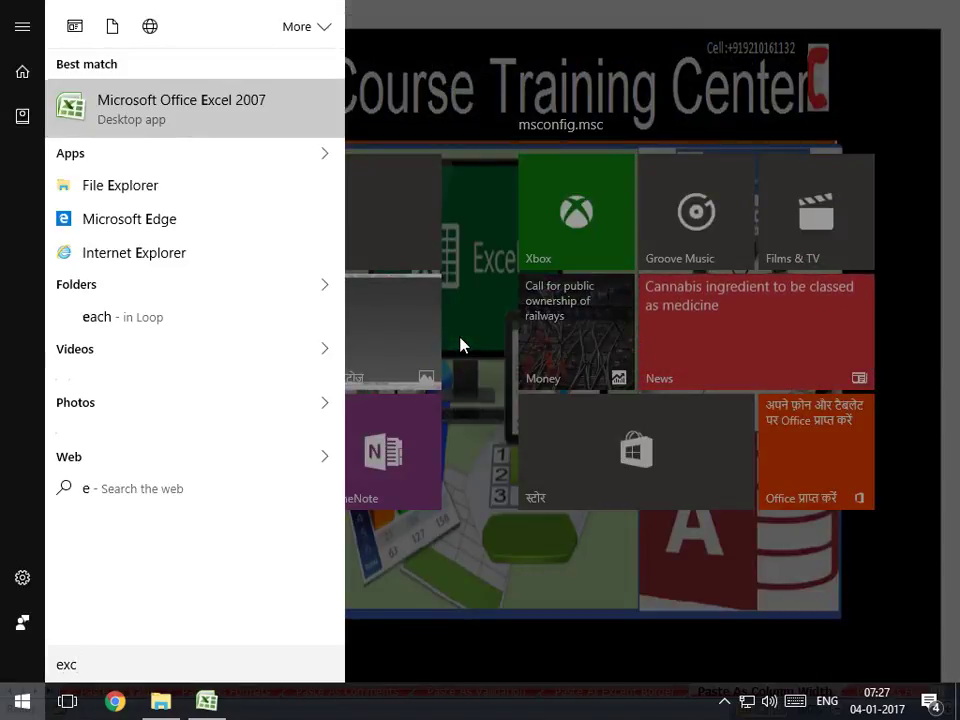
pyautogui.write('el')
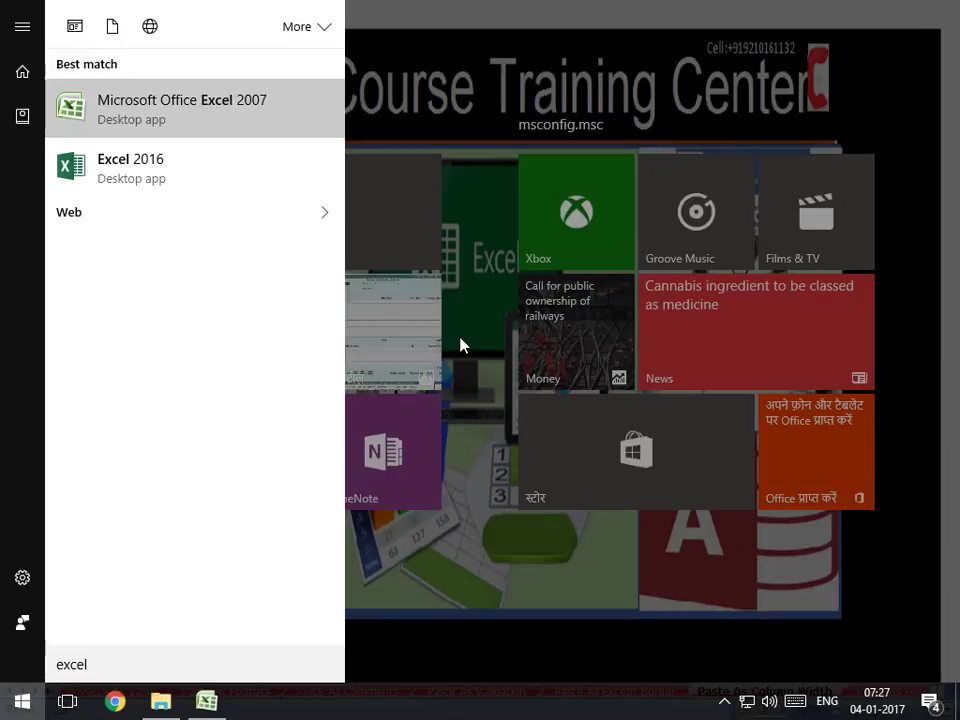
pyautogui.press('Down')
pyautogui.press('Return')
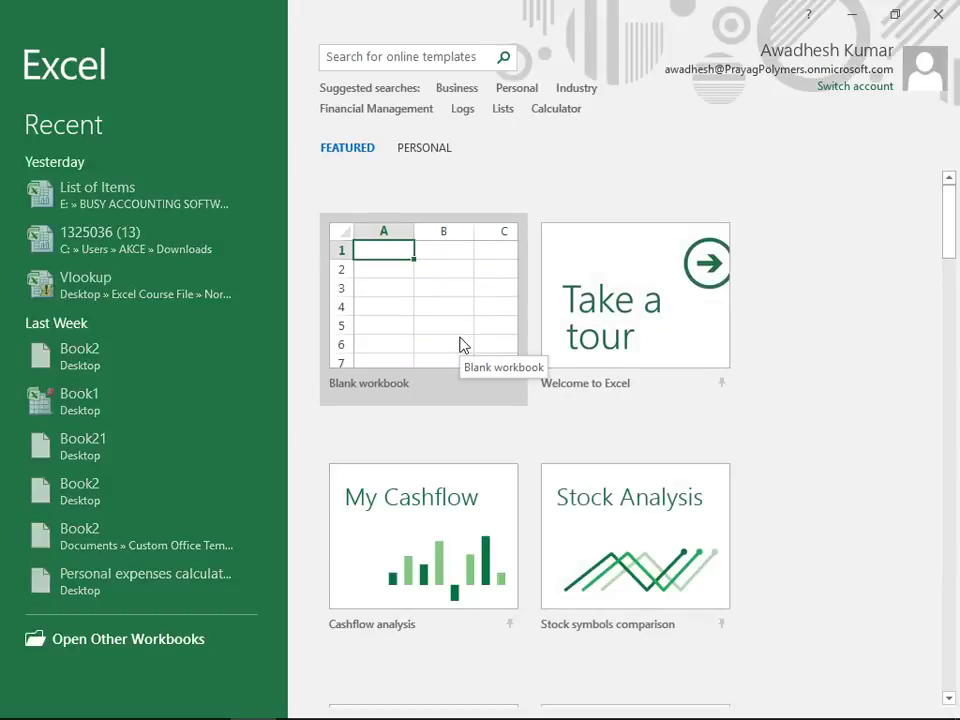
# - Create a blank workbook and paste the Name/Roll/Salea table A1:C8 from Excel 2007 at A1
pyautogui.click(462, 340)
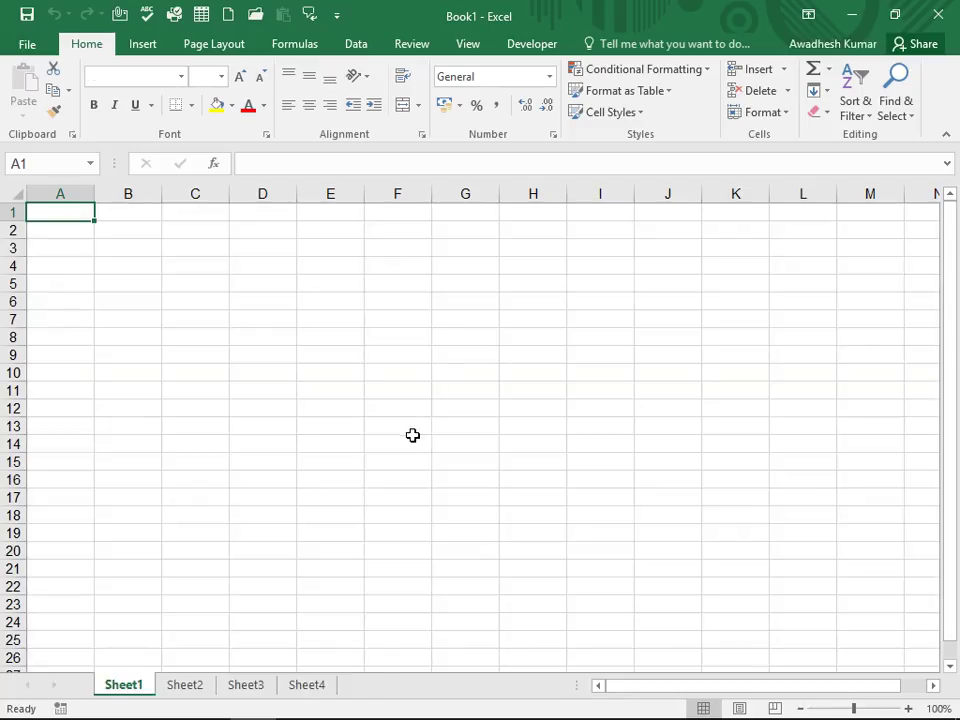
pyautogui.hotkey('alt', 'Tab')
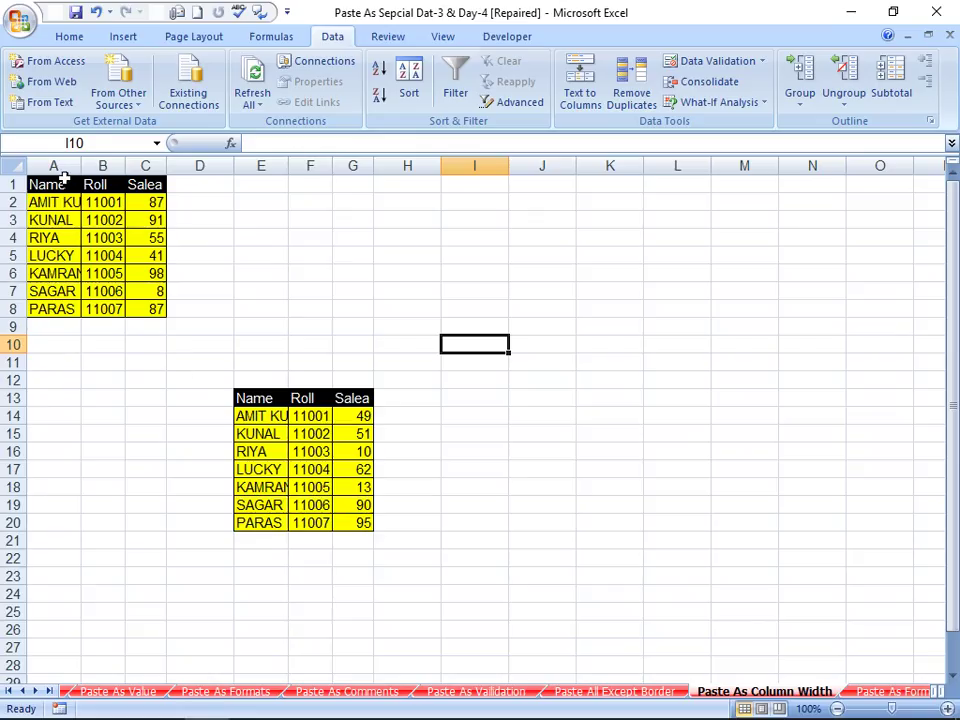
pyautogui.moveTo(64, 178); pyautogui.dragTo(133, 320)
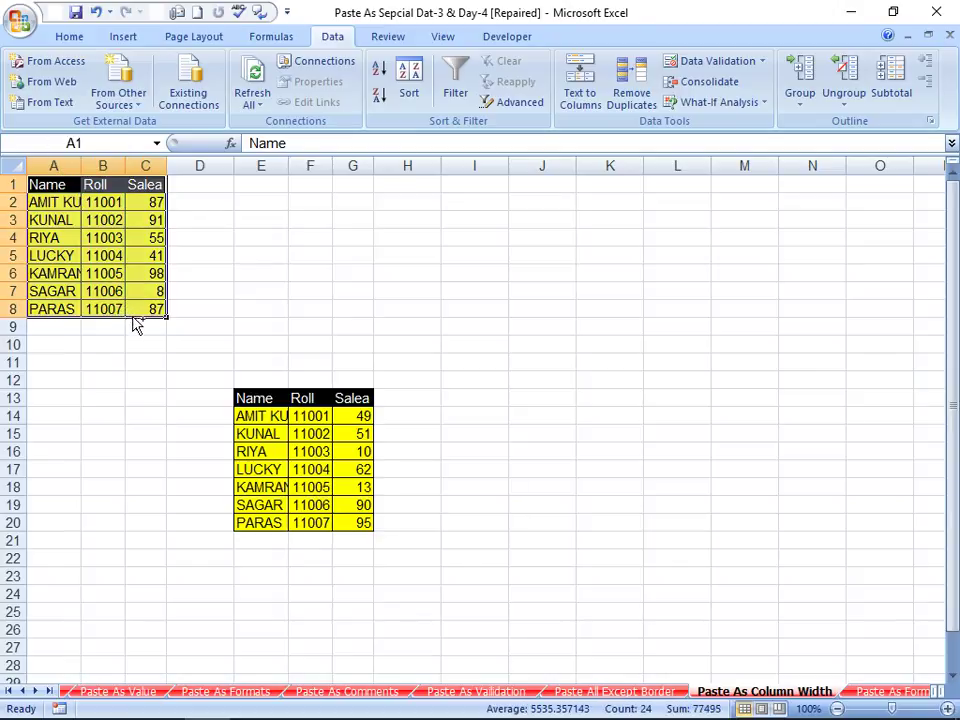
pyautogui.hotkey('ctrl', 'c')
pyautogui.hotkey('alt', 'Tab')
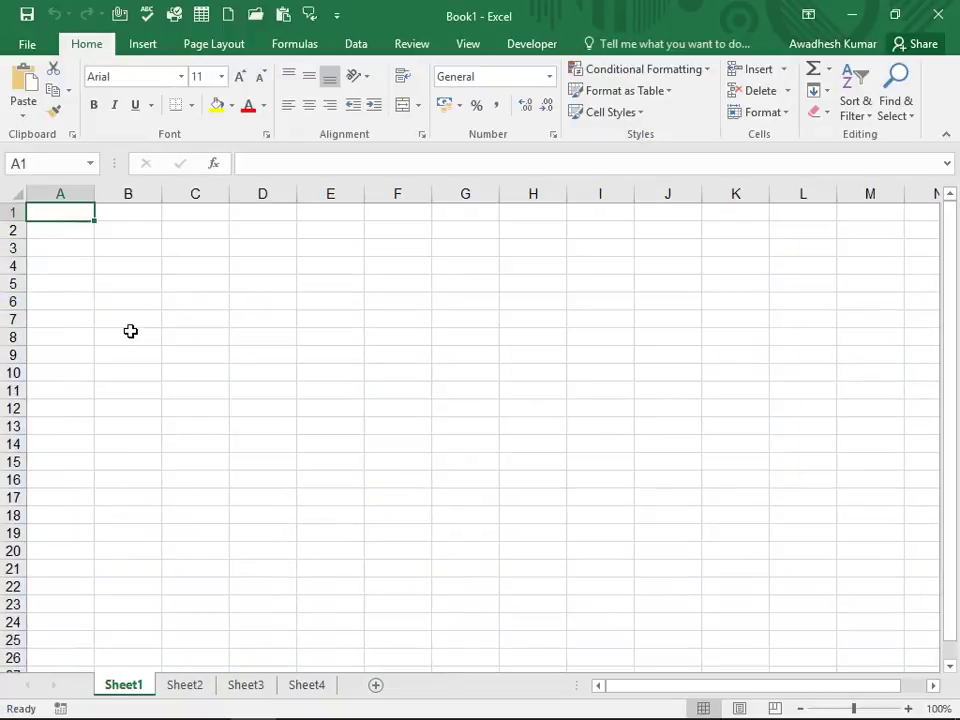
pyautogui.hotkey('ctrl', 'v')
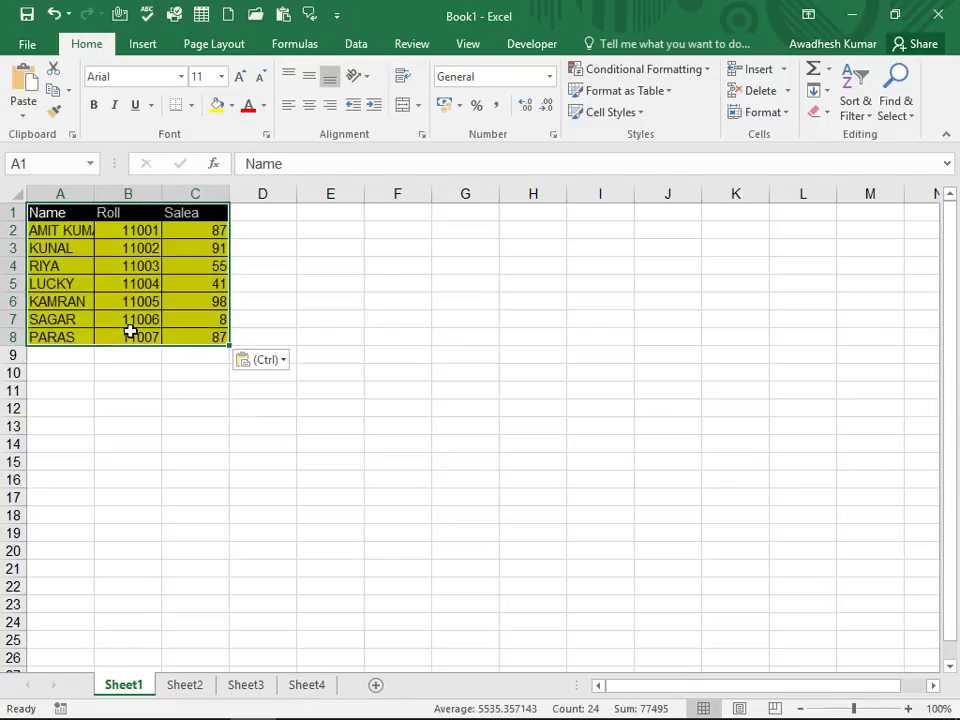
# - Autofit columns B and C, narrow column A, and copy the table again
pyautogui.doubleClick(157, 190)
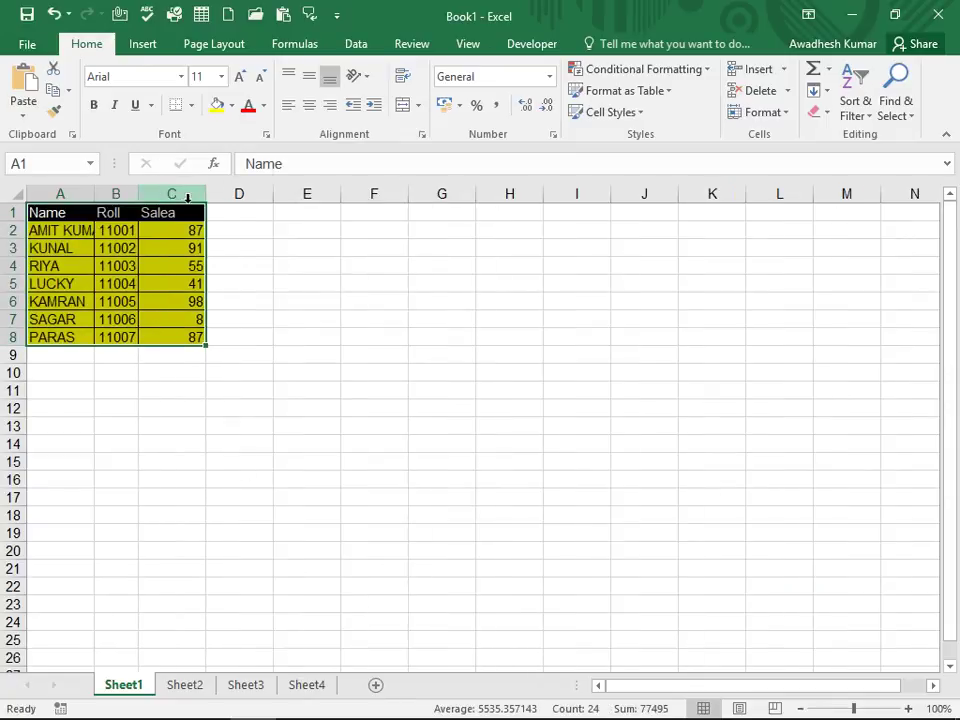
pyautogui.doubleClick(206, 194)
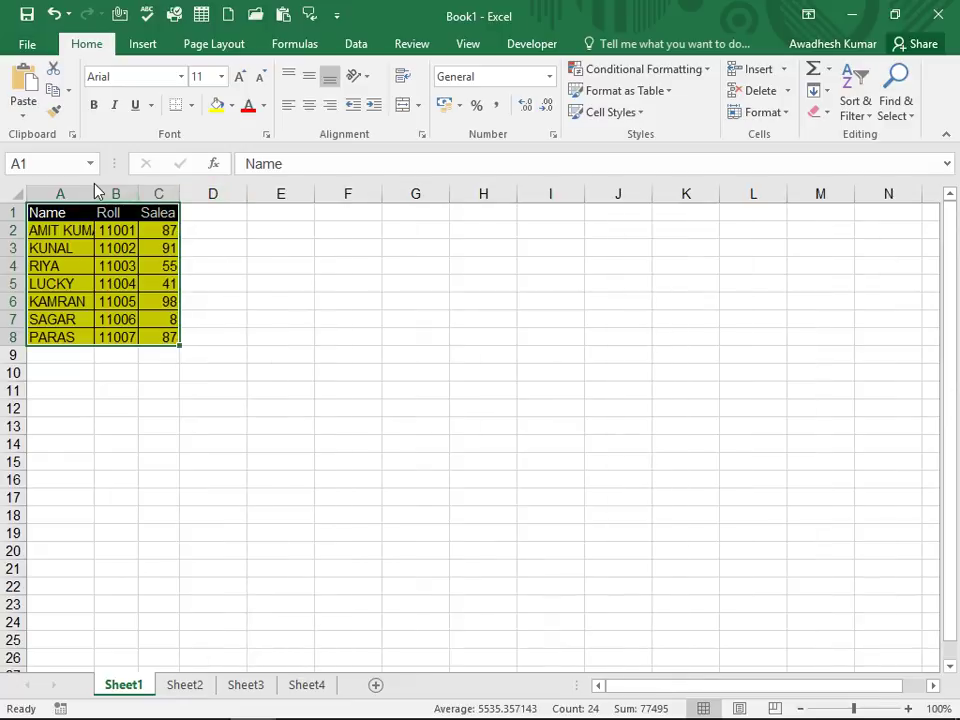
pyautogui.moveTo(95, 193); pyautogui.dragTo(152, 339)
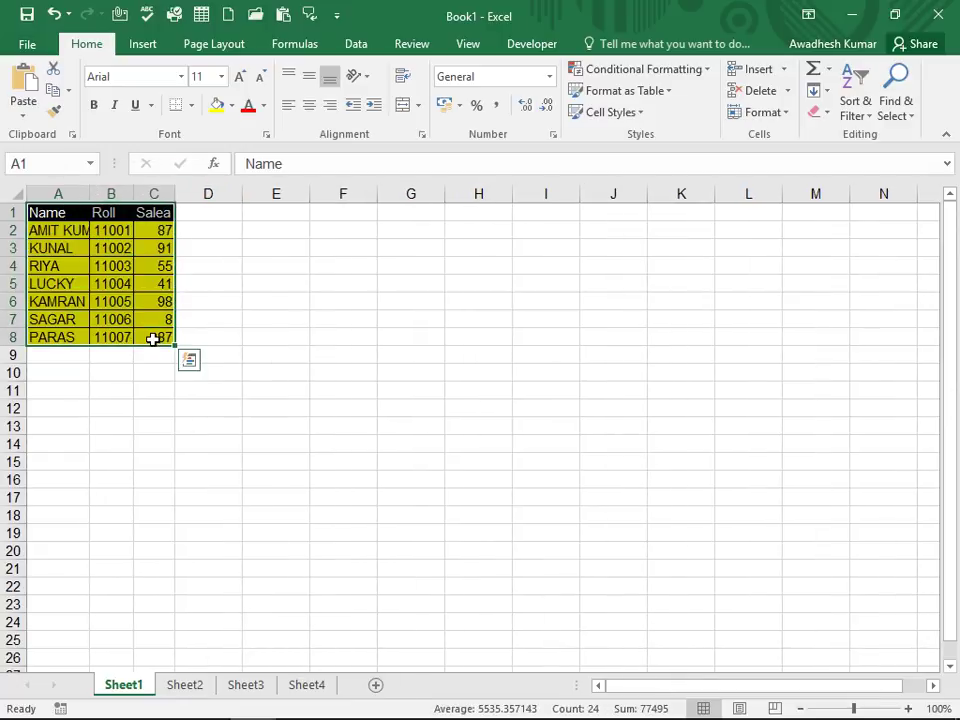
pyautogui.rightClick(152, 339)
pyautogui.click(190, 352)
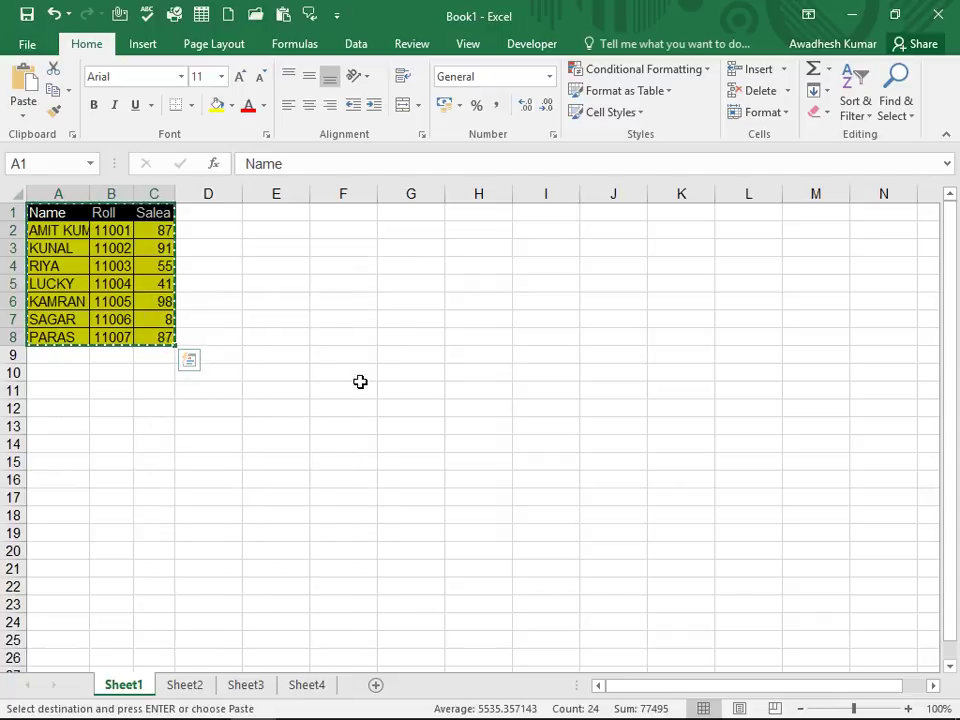
pyautogui.click(360, 385)
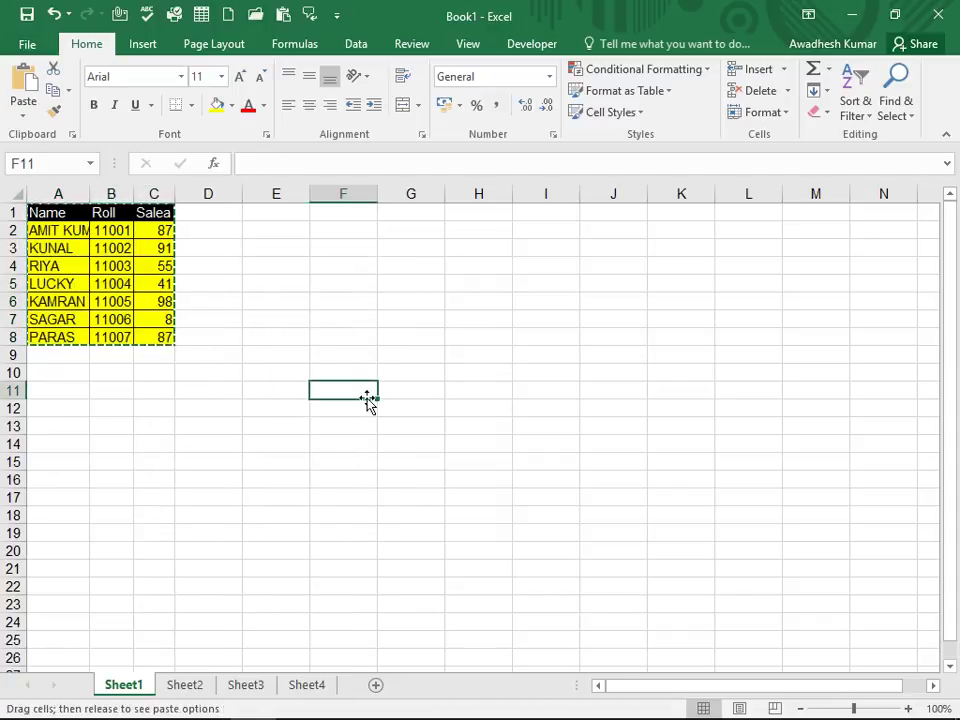
# - Paste a copy of the table at F11 keeping the source column widths
pyautogui.rightClick(365, 393)
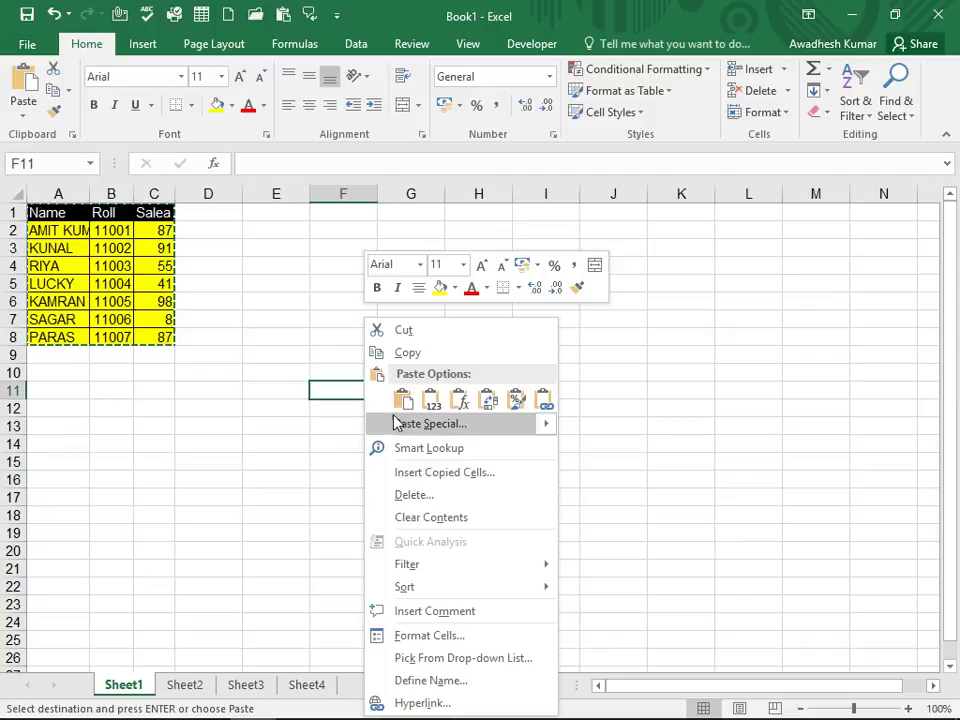
pyautogui.moveTo(430, 424)
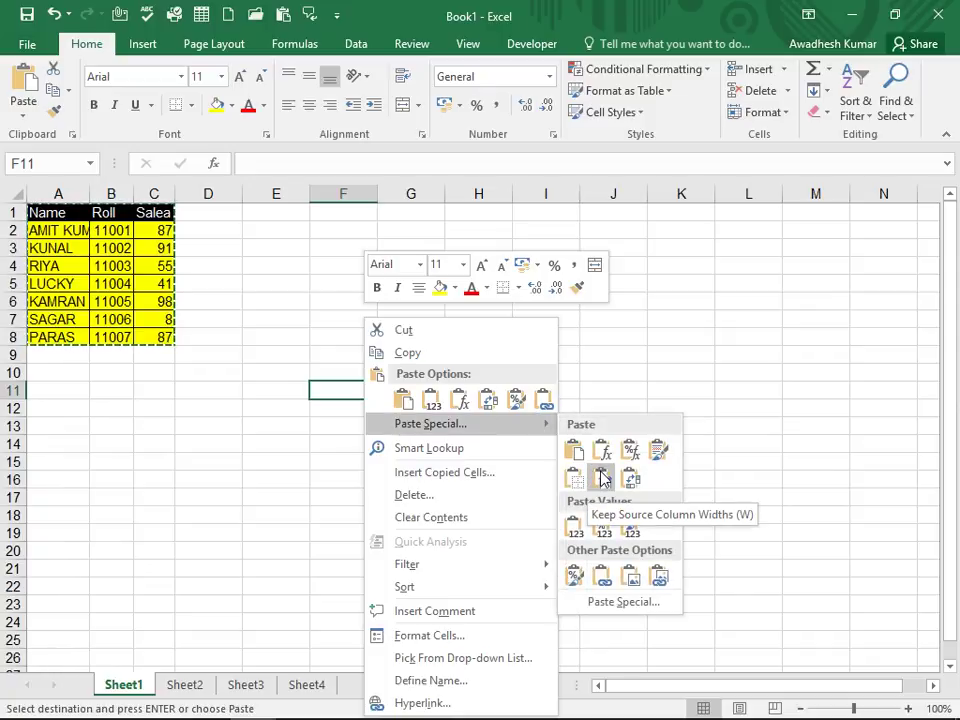
pyautogui.click(603, 480)
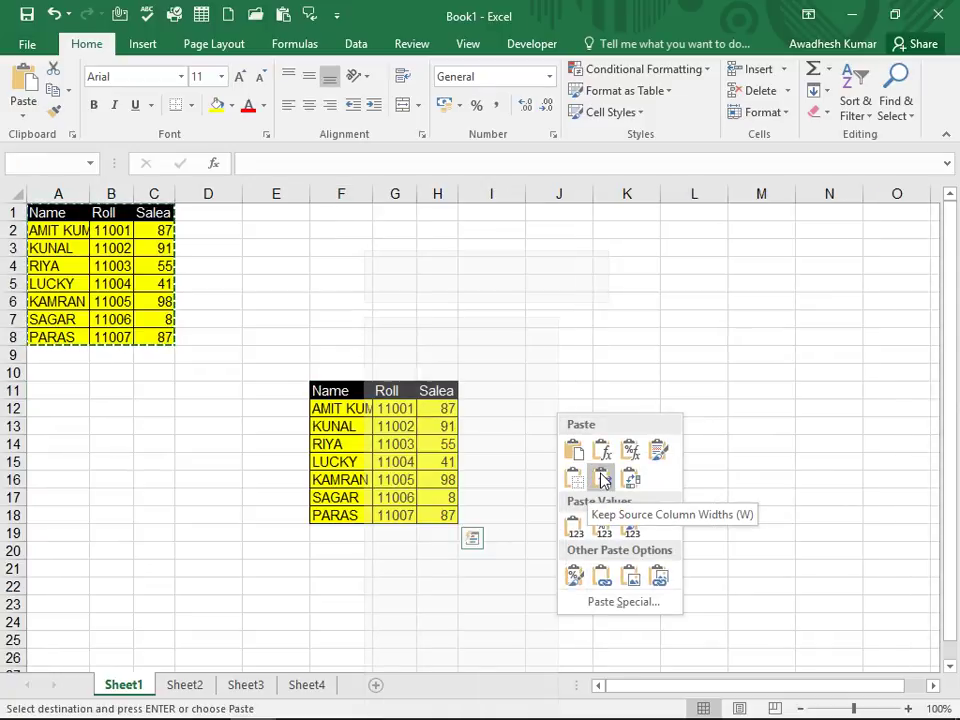
pyautogui.click(447, 485)
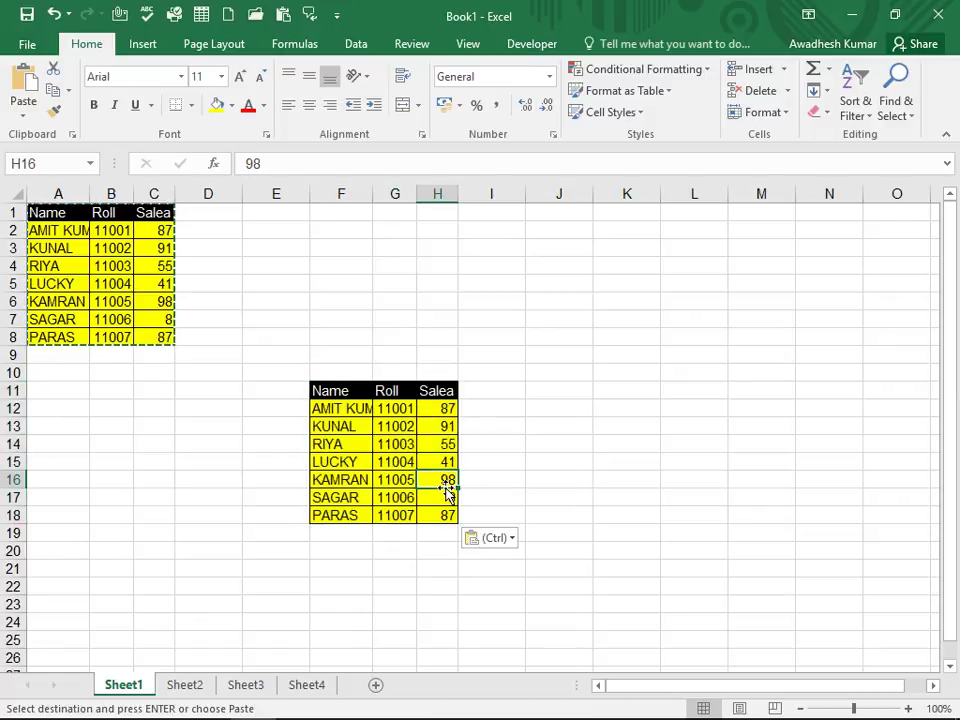
pyautogui.click(392, 448)
# - Paste only column widths at J8, then paste the table data into J8:L15
pyautogui.click(581, 339)
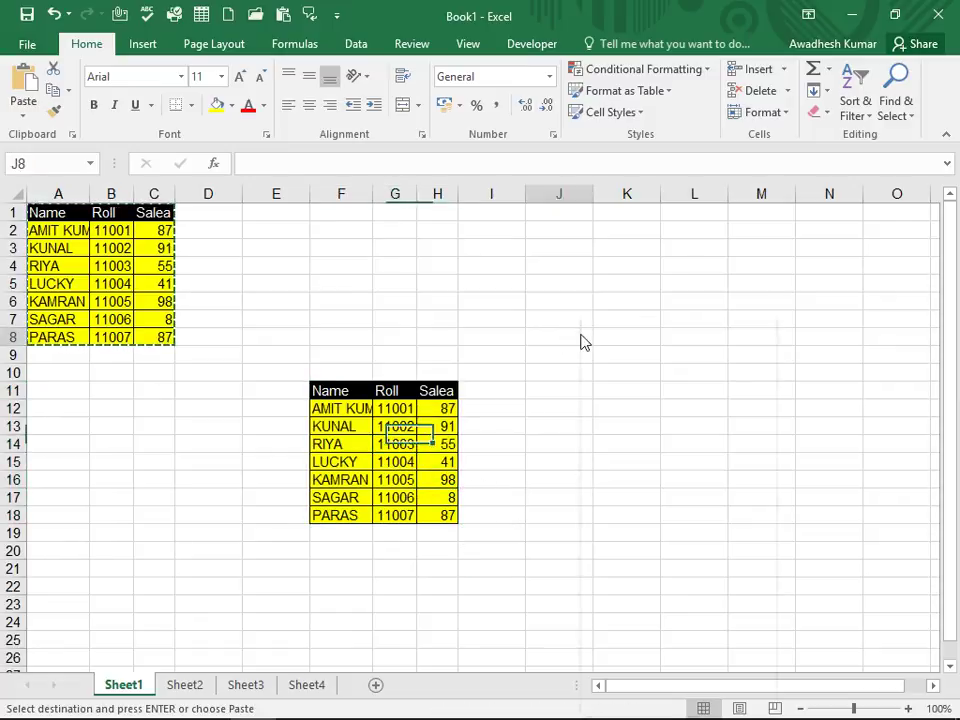
pyautogui.rightClick(582, 330)
pyautogui.click(615, 422)
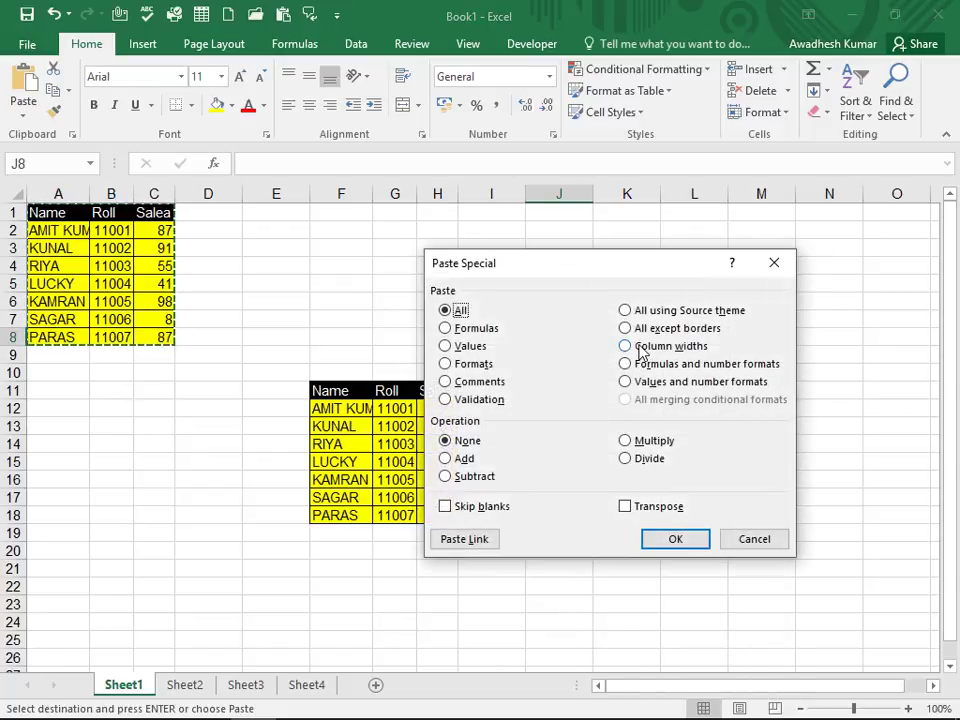
pyautogui.click(640, 347)
pyautogui.click(651, 540)
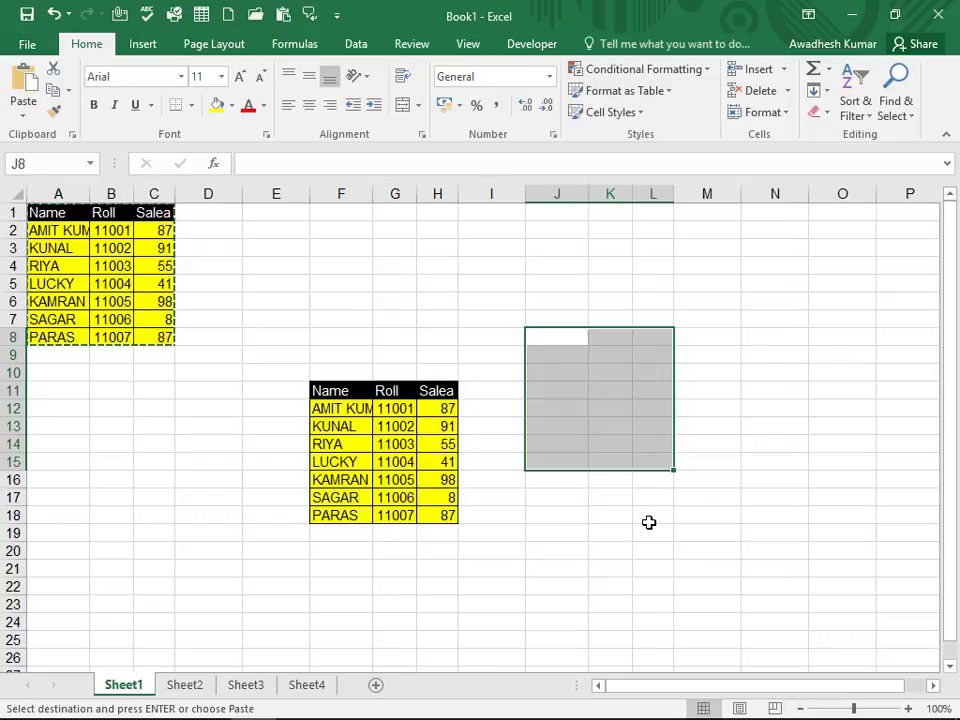
pyautogui.hotkey('ctrl', 'v')
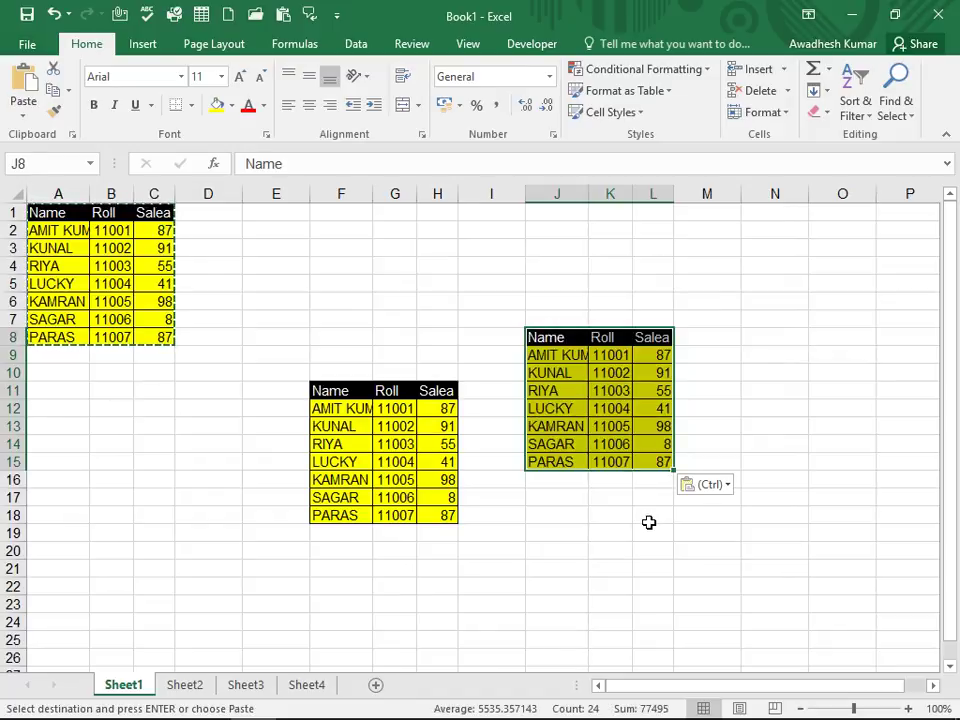
pyautogui.click(648, 522)
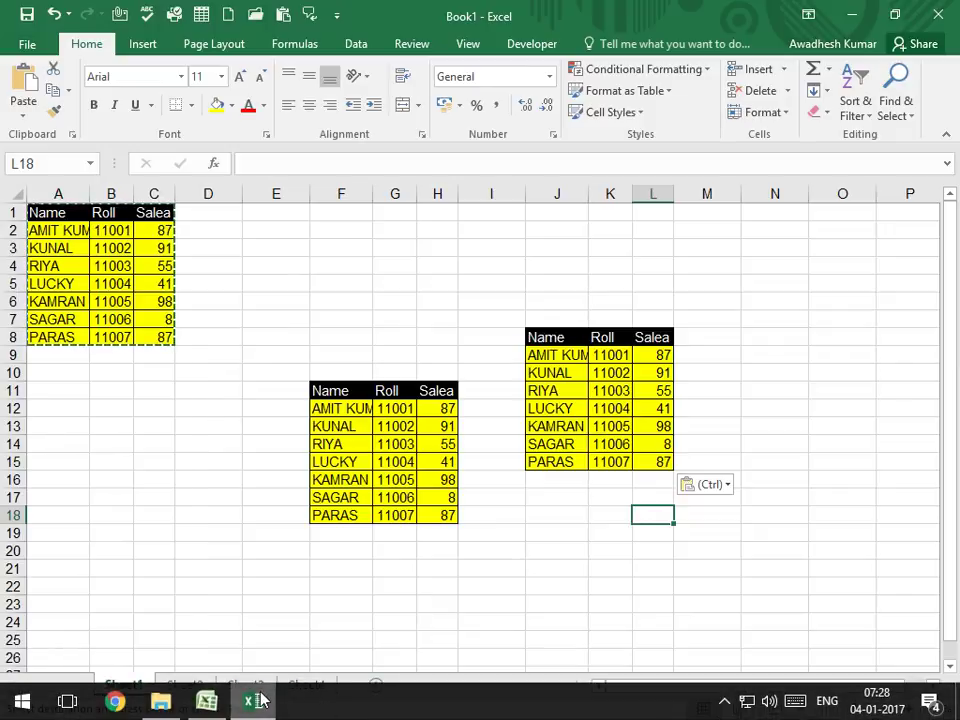
# - Return to Excel 2007, dismiss the file-access errors, and go to the pasting sheet
pyautogui.click(252, 700)
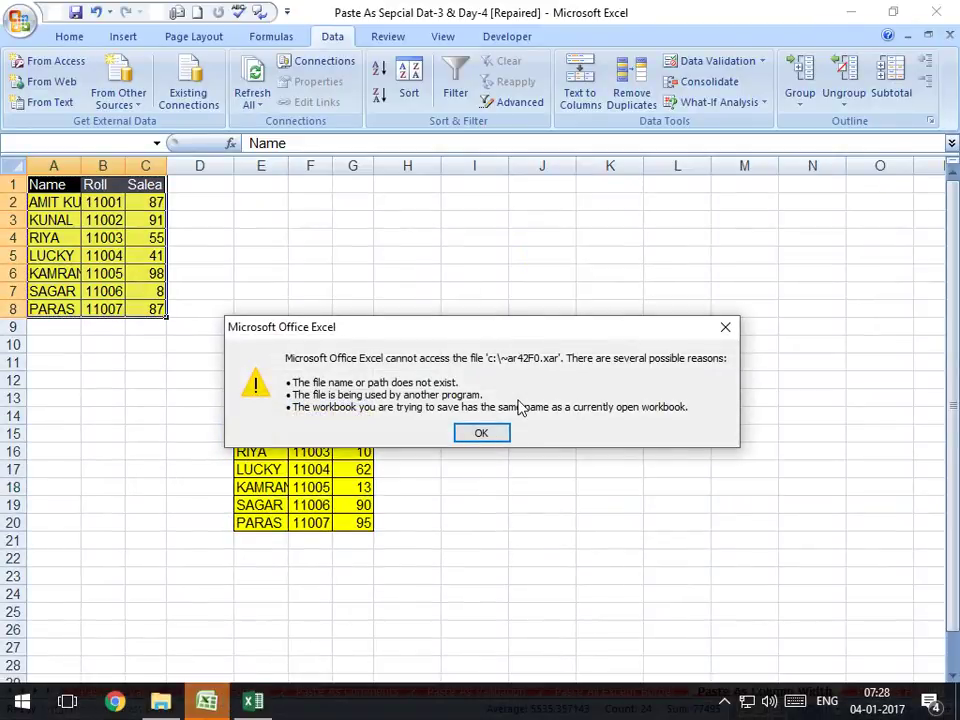
pyautogui.click(481, 432)
pyautogui.click(488, 418)
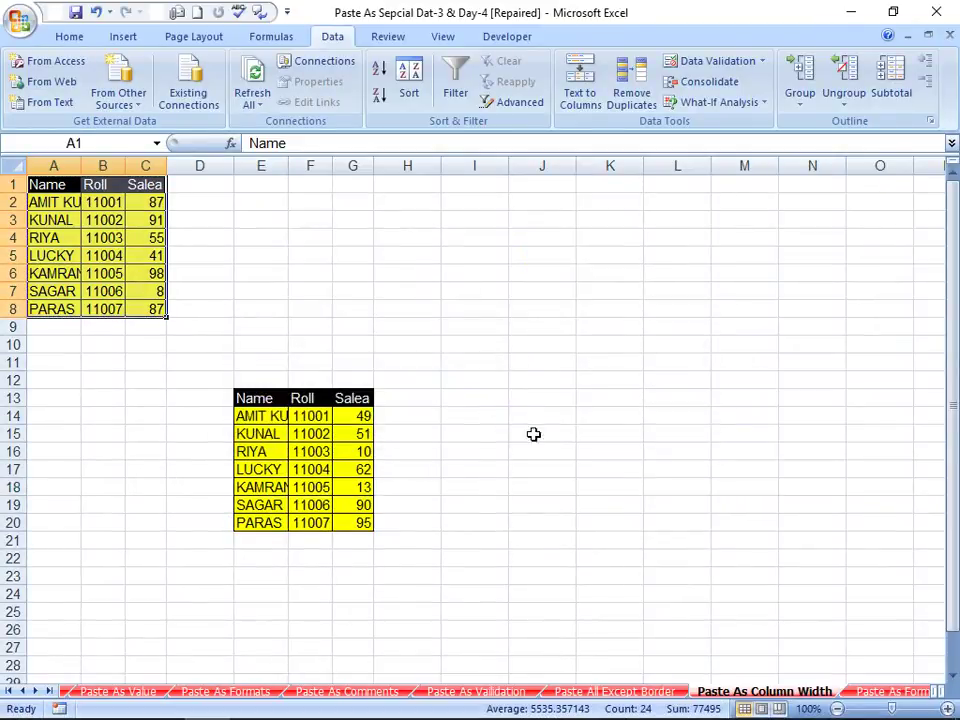
pyautogui.click(888, 694)
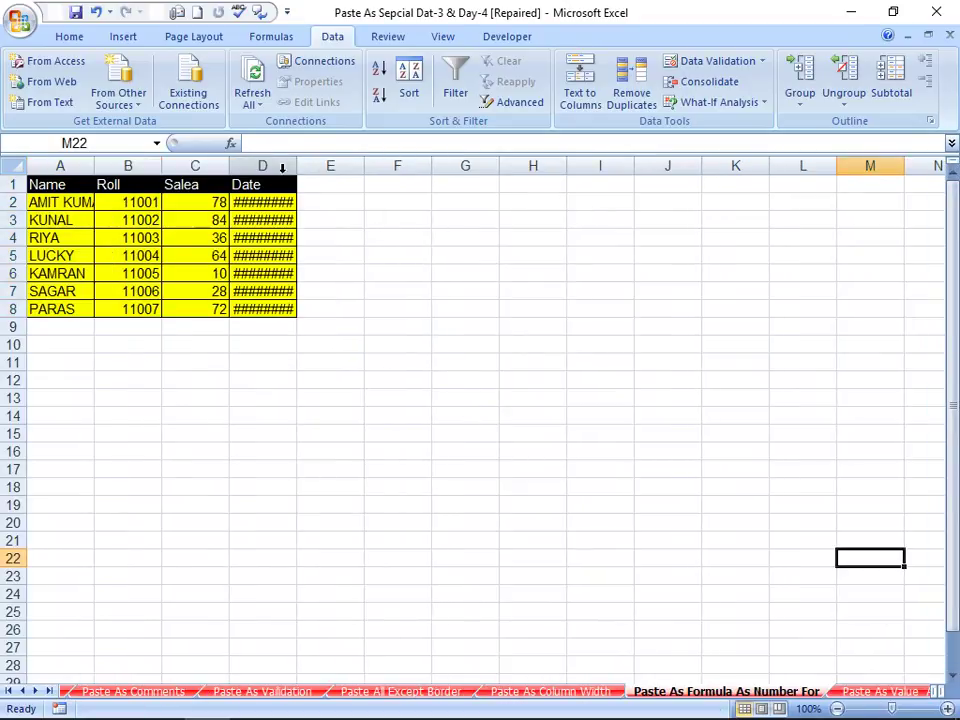
# - Autofit column D and copy the sales table A1:D8
pyautogui.doubleClick(298, 161)
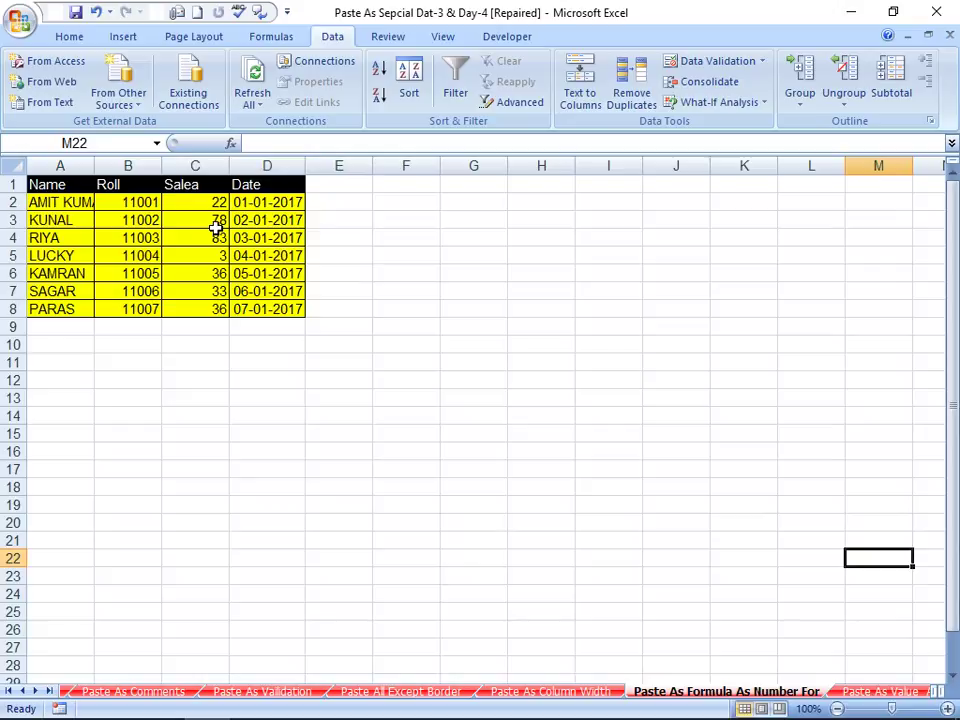
pyautogui.click(197, 200)
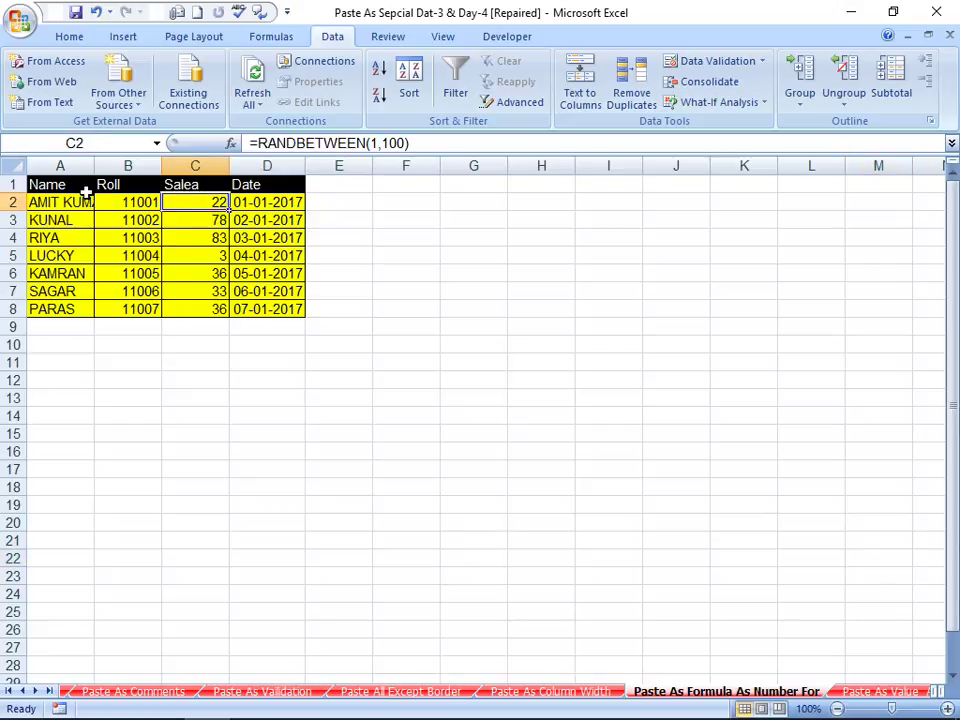
pyautogui.moveTo(85, 187); pyautogui.dragTo(286, 305)
pyautogui.rightClick(274, 258)
pyautogui.click(289, 295)
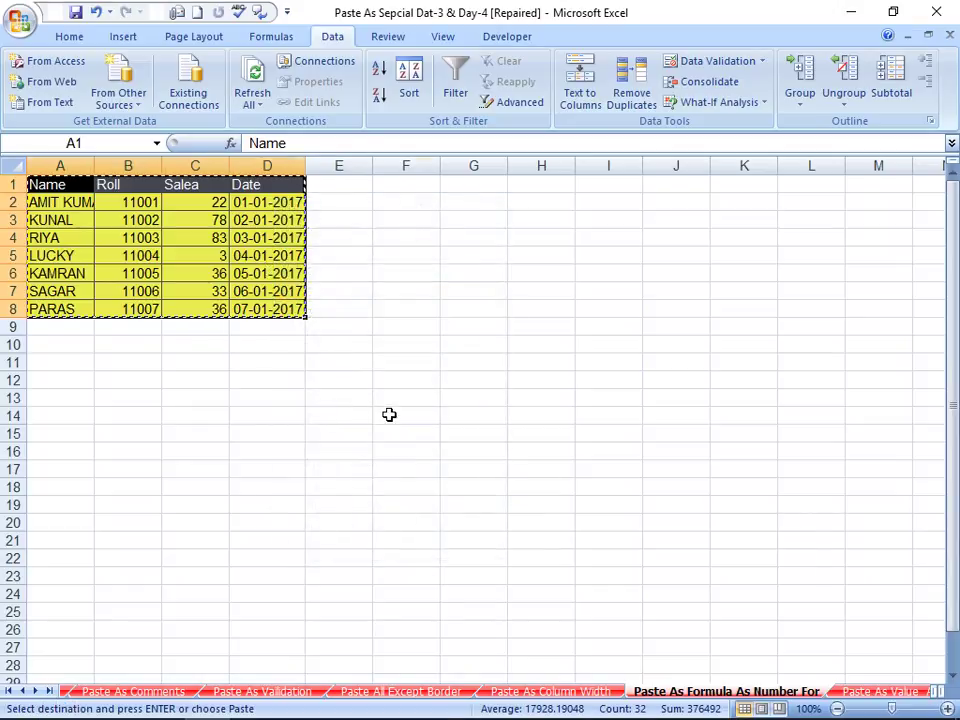
# - Paste only the sales table's values at F14 via Paste Special
pyautogui.click(388, 415)
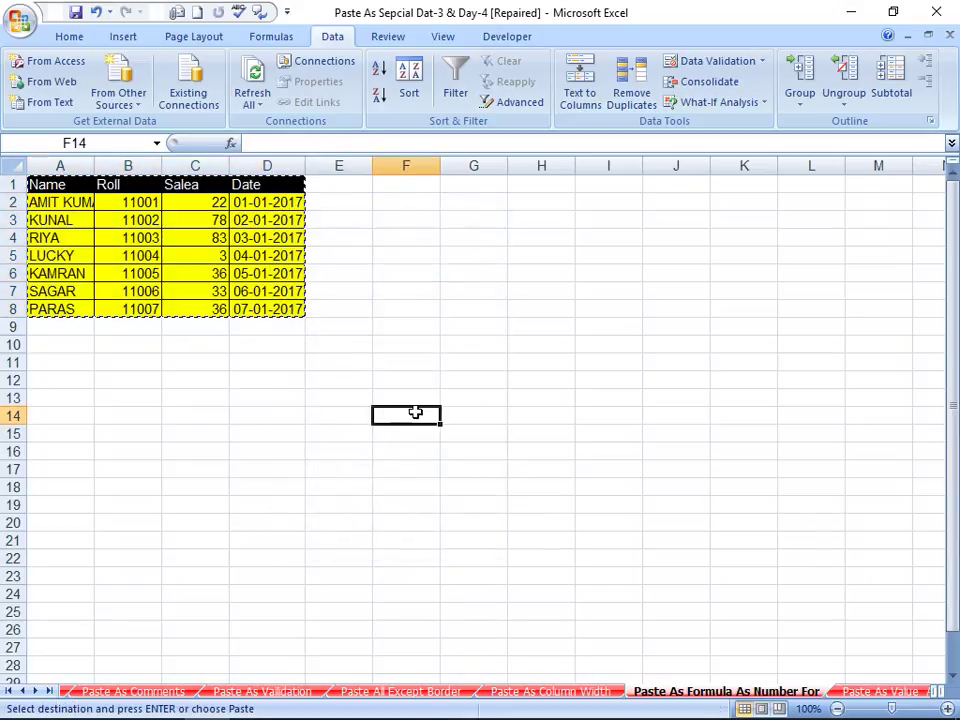
pyautogui.rightClick(418, 413)
pyautogui.click(531, 488)
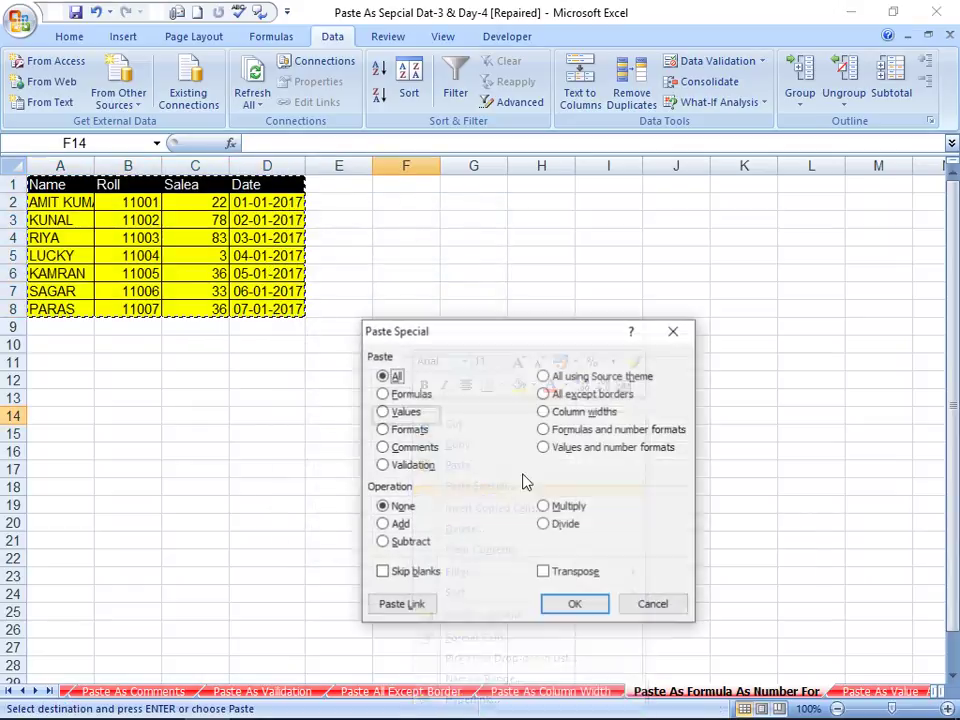
pyautogui.click(392, 414)
pyautogui.click(578, 610)
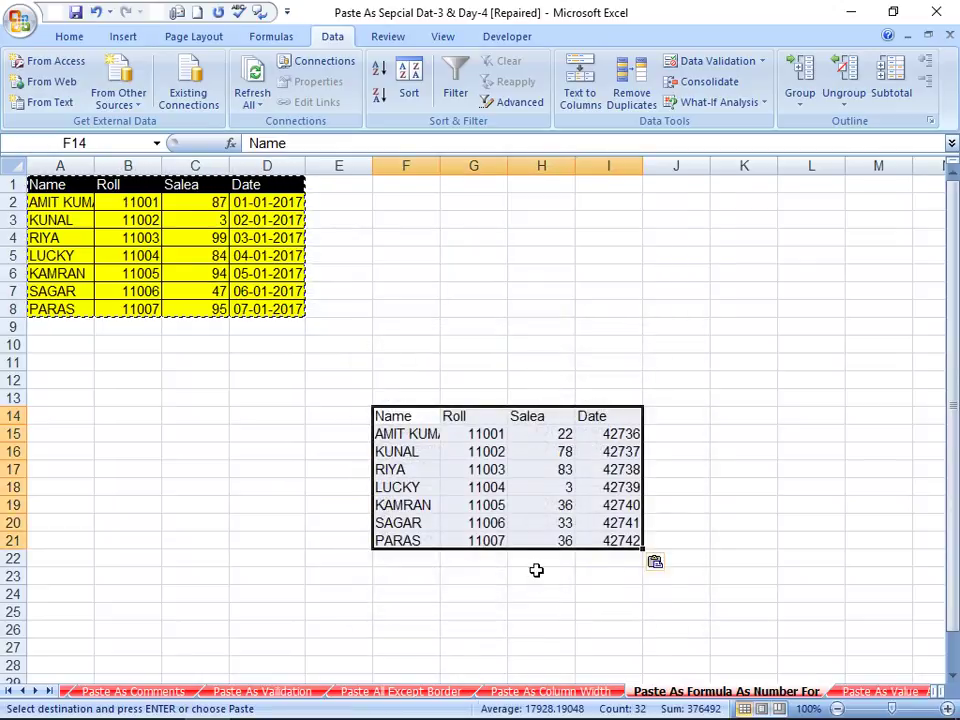
# - Compare the original and pasted Salea values and the dates now shown as serial numbers
pyautogui.moveTo(214, 204); pyautogui.dragTo(214, 311)
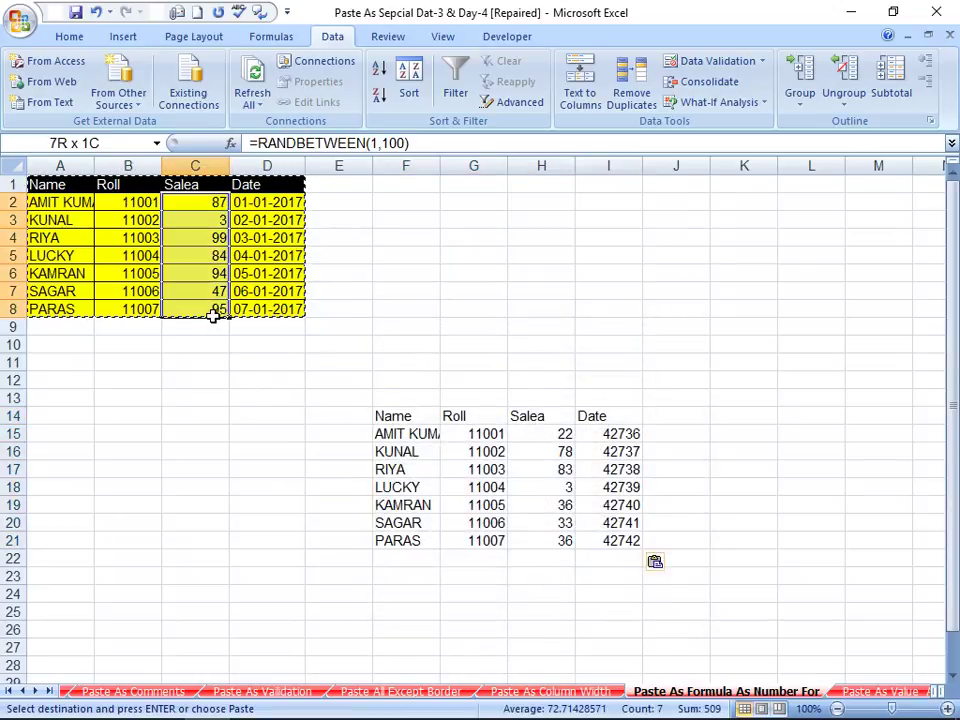
pyautogui.click(195, 380)
pyautogui.moveTo(560, 434); pyautogui.dragTo(553, 545)
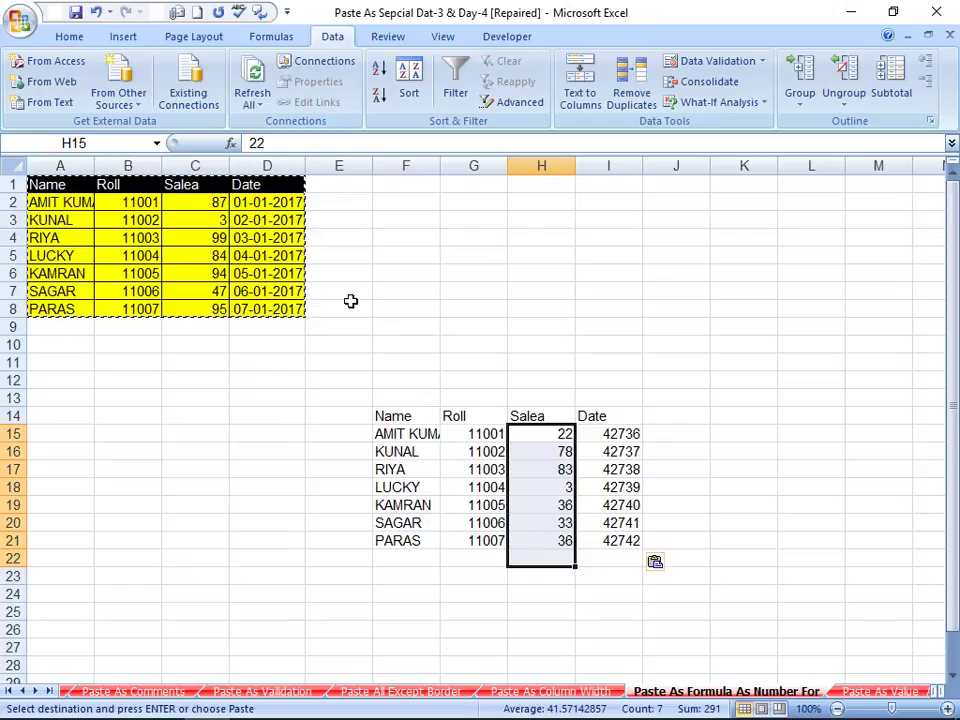
pyautogui.click(302, 259)
pyautogui.moveTo(632, 435); pyautogui.dragTo(625, 541)
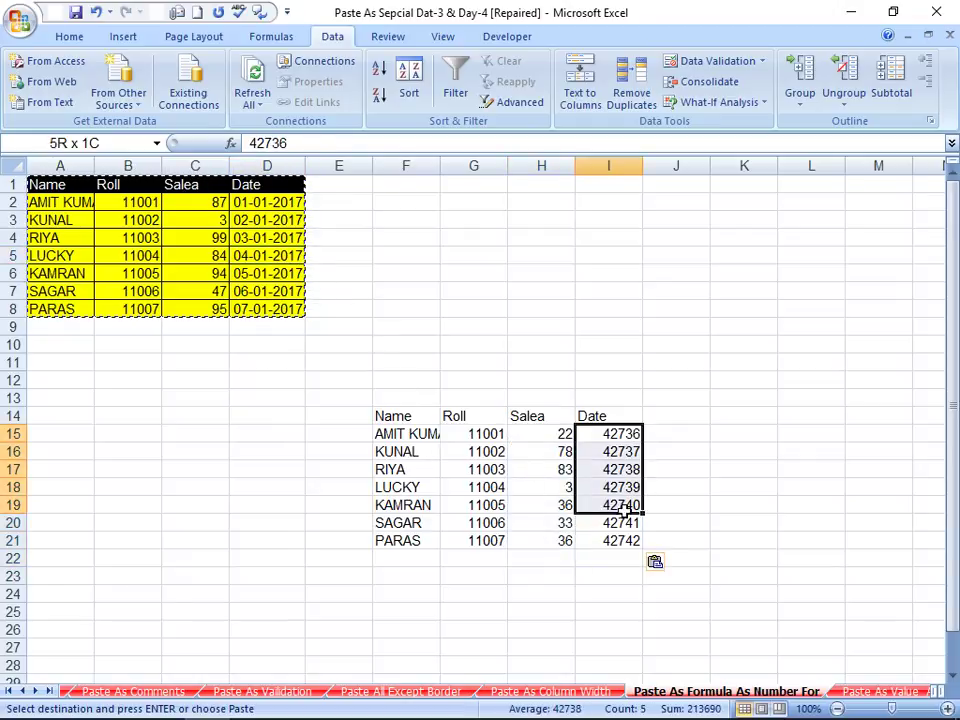
# - Enter the test date 1-1-1900 in cell C23
pyautogui.click(590, 469)
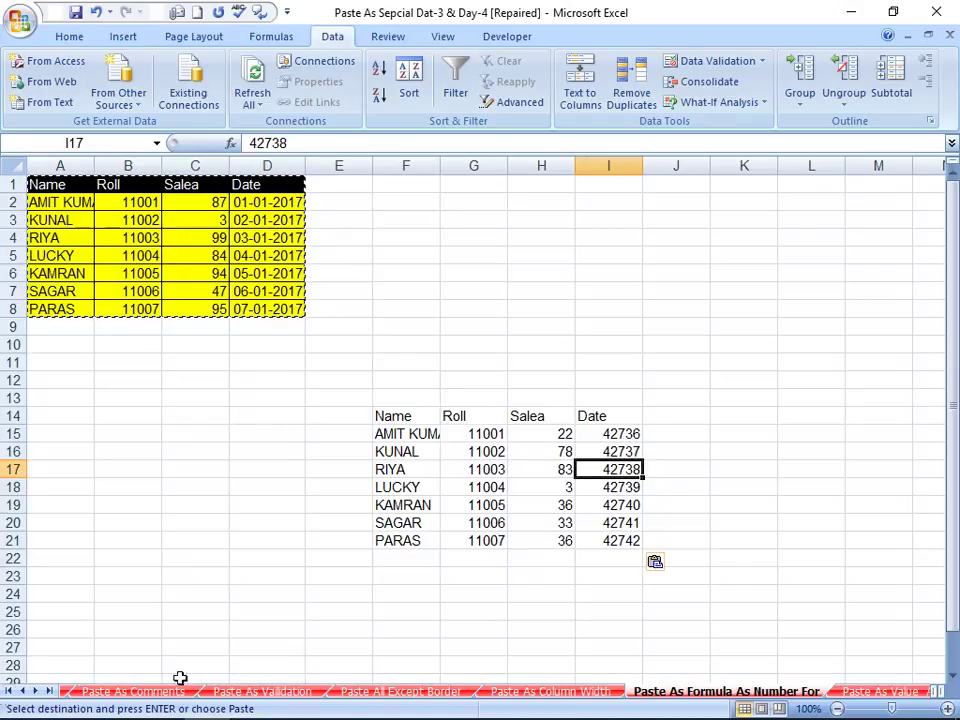
pyautogui.scroll(-1, 524, 524)
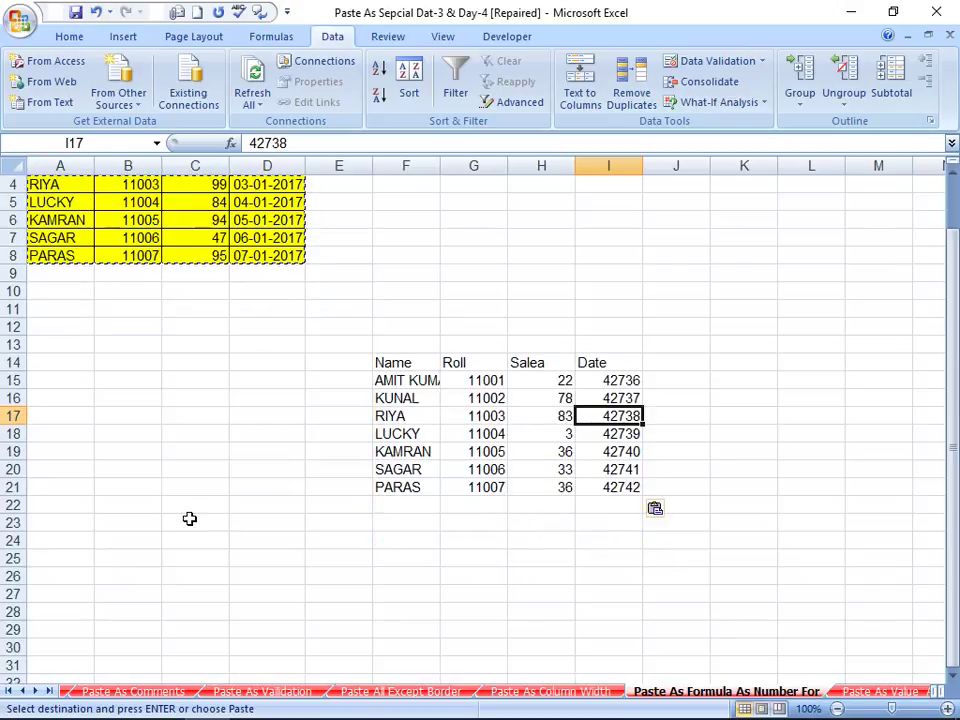
pyautogui.click(190, 520)
pyautogui.write('1-1-1900')
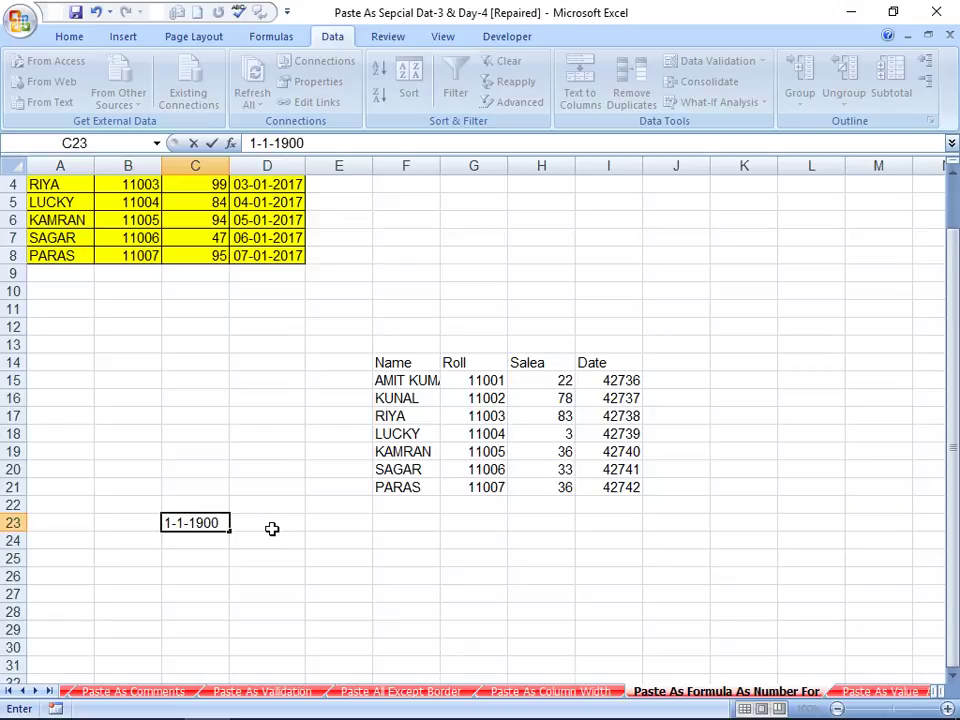
pyautogui.press('Return')
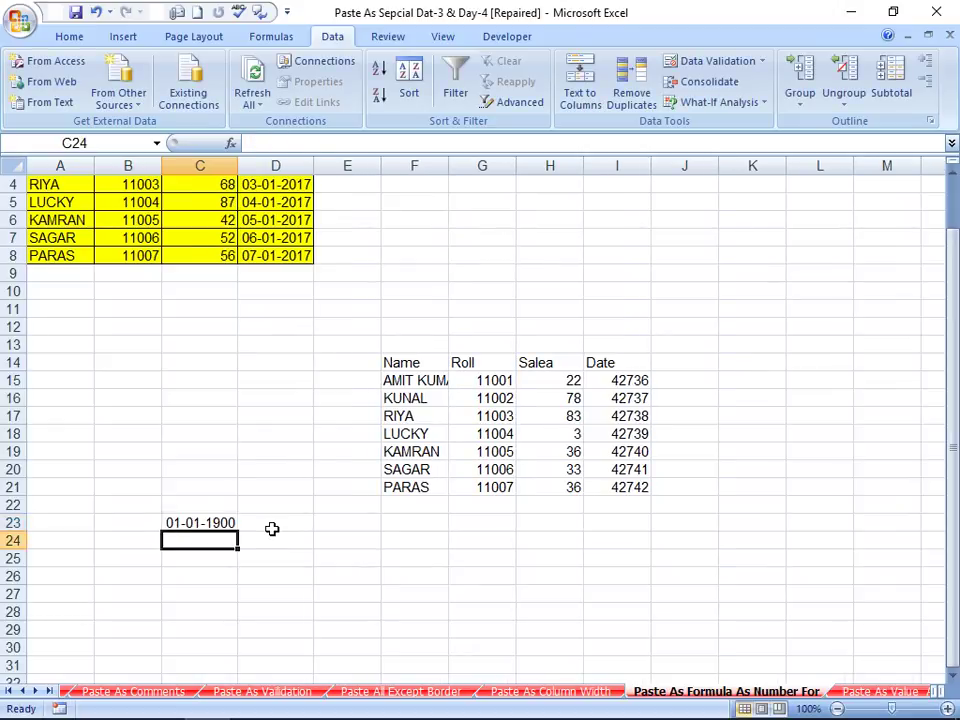
# - Step through column C and the pasted date serial numbers, ending at cell C18
pyautogui.press('Up')
pyautogui.press('Up')
pyautogui.press('Up')
pyautogui.press('Up')
pyautogui.press('Up')
pyautogui.press('Up')
pyautogui.press('Up')
pyautogui.press('Up')
pyautogui.press('Up')
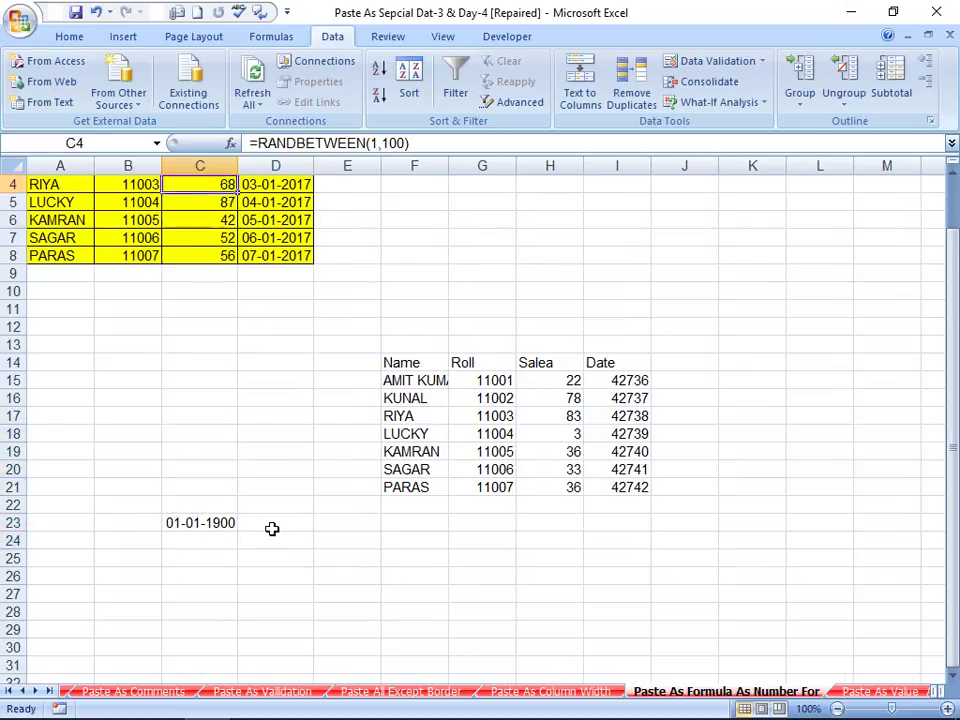
pyautogui.press('Up')
pyautogui.press('Up')
pyautogui.press('Up')
pyautogui.press('Down')
pyautogui.press('Down')
pyautogui.press('Down')
pyautogui.press('Down')
pyautogui.press('Down')
pyautogui.press('Down')
pyautogui.press('Down')
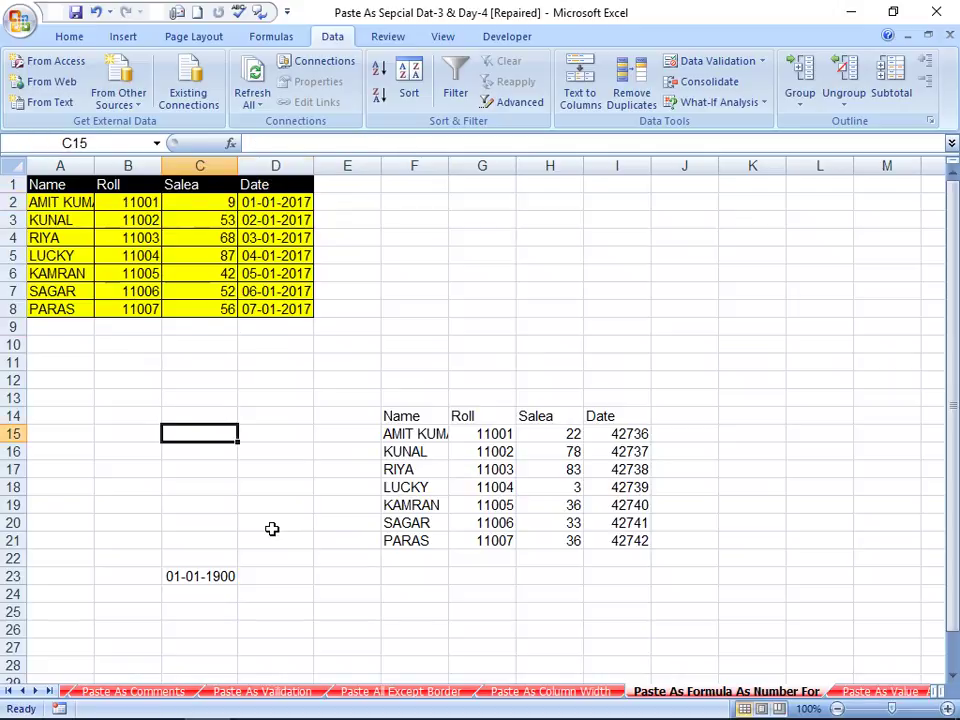
pyautogui.press('Right')
pyautogui.press('Right')
pyautogui.press('Right')
pyautogui.press('Right')
pyautogui.press('Right')
pyautogui.press('Right')
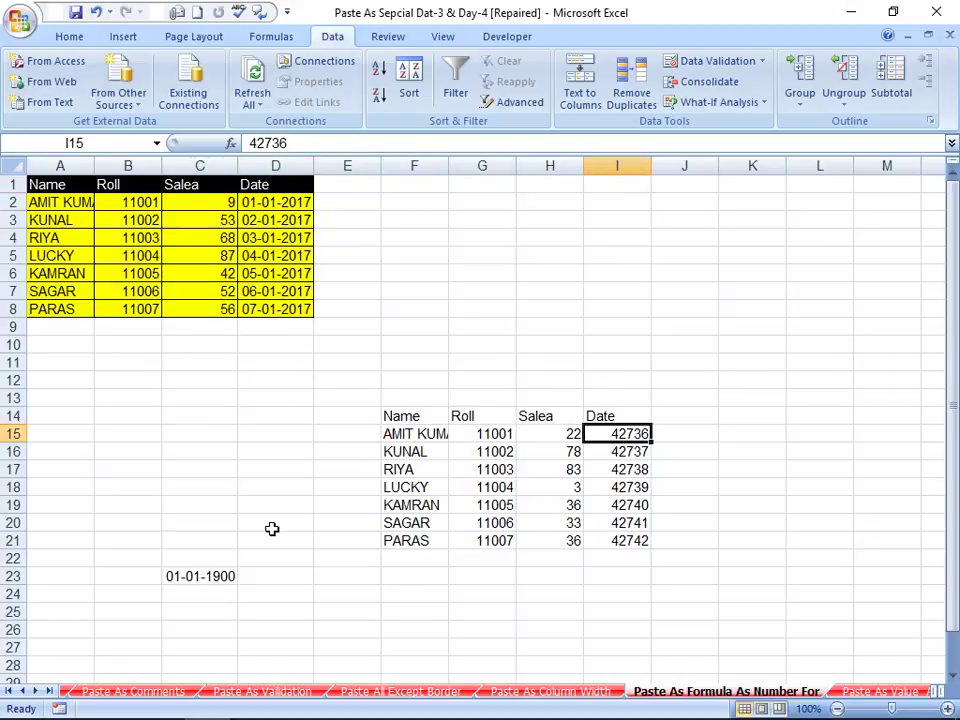
pyautogui.press('Down')
pyautogui.press('Down')
pyautogui.press('Down')
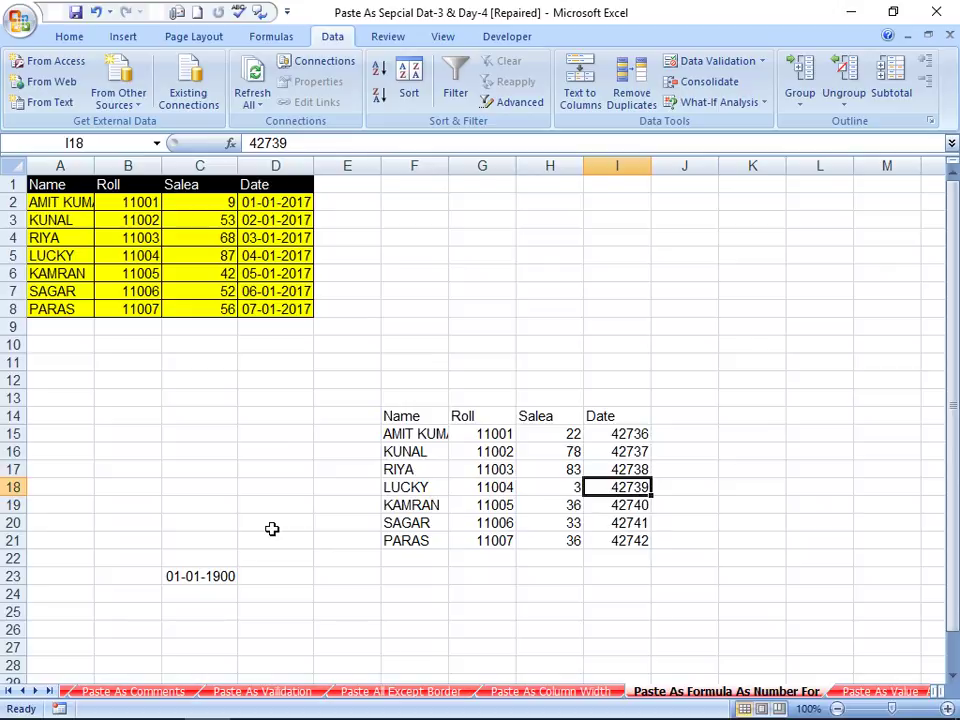
pyautogui.press('Left')
pyautogui.press('Left')
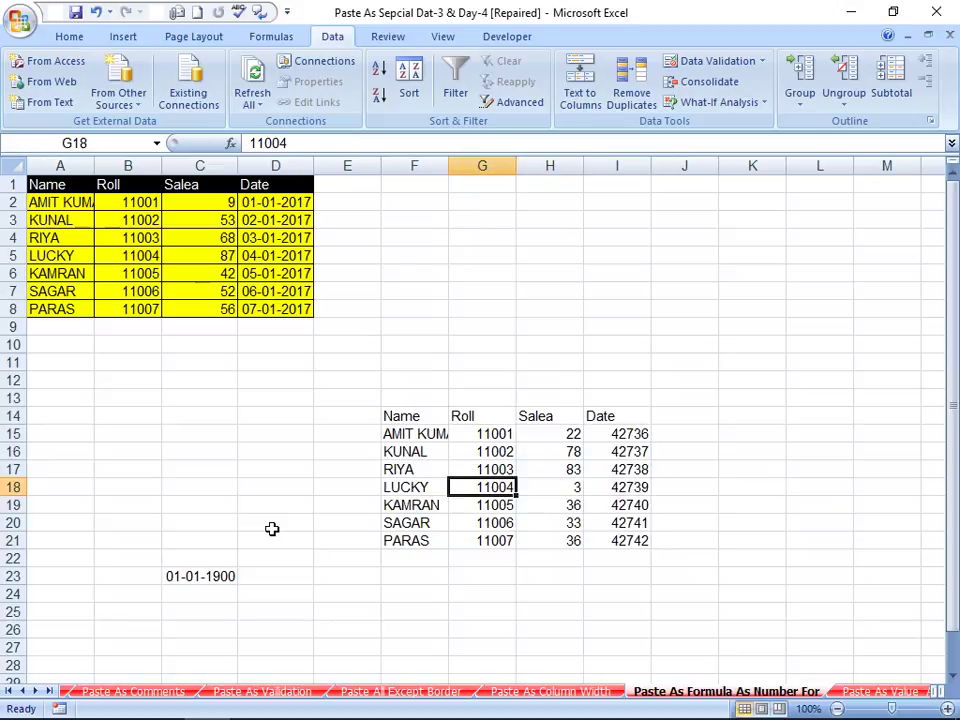
pyautogui.press('Left')
pyautogui.press('Left')
pyautogui.press('Left')
pyautogui.press('Left')
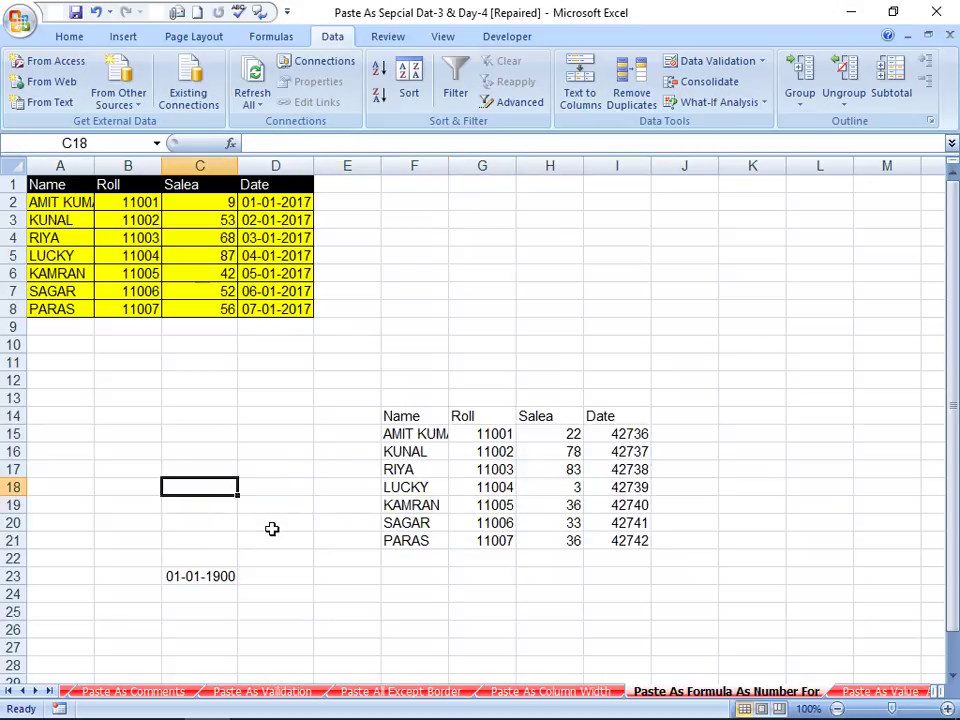
# - Enter 1 in C18 and apply Long Date format so it reads 01 January 1900
pyautogui.write('1')
pyautogui.press('Return')
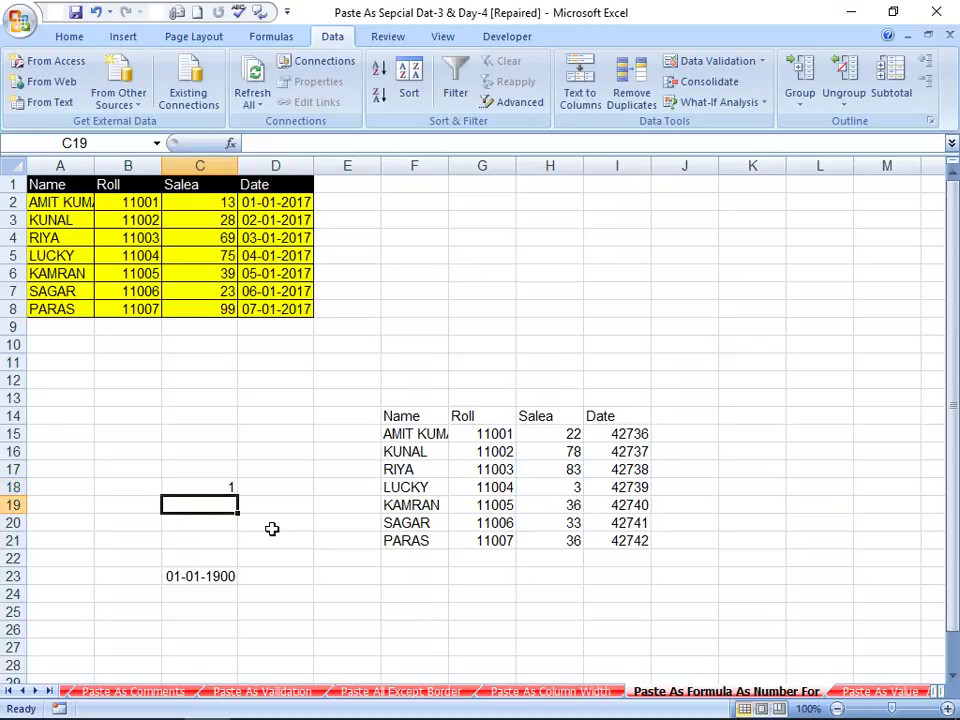
pyautogui.press('Up')
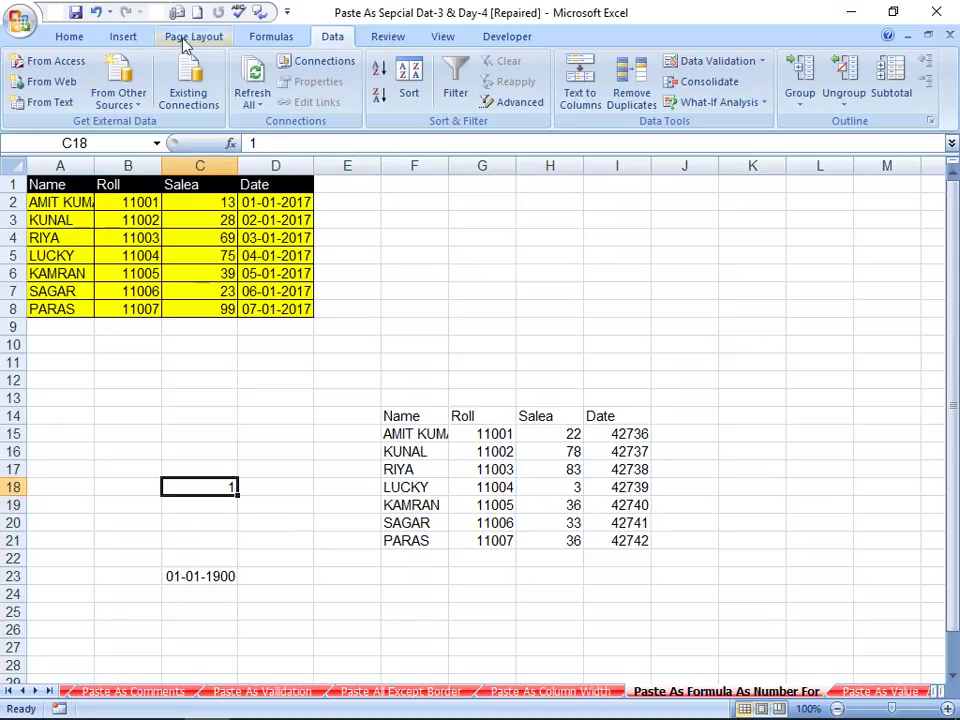
pyautogui.click(69, 38)
pyautogui.click(537, 68)
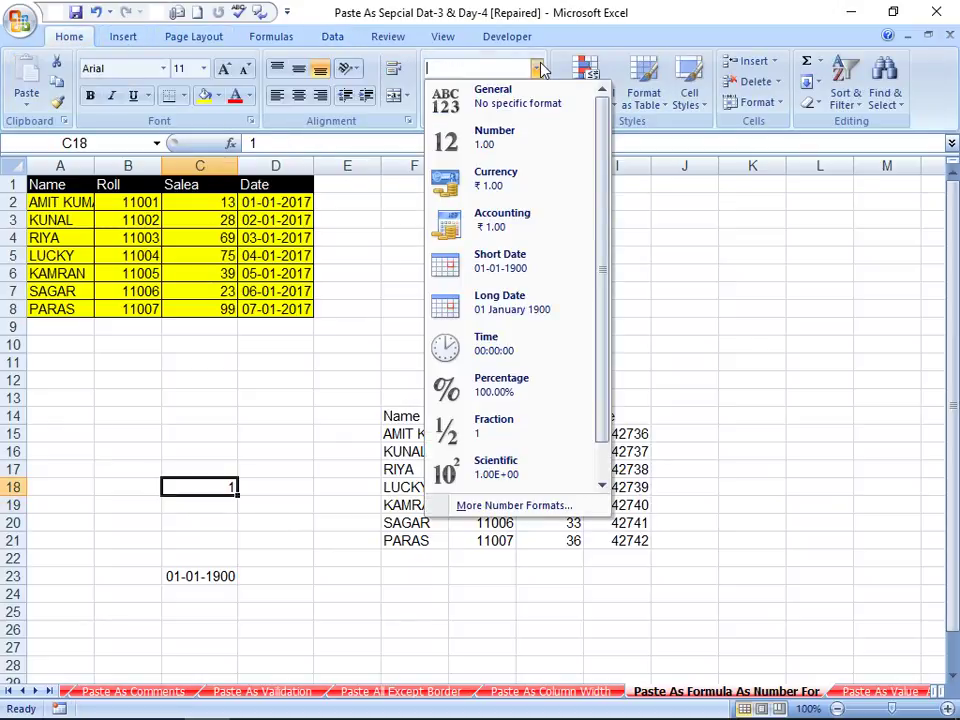
pyautogui.click(518, 303)
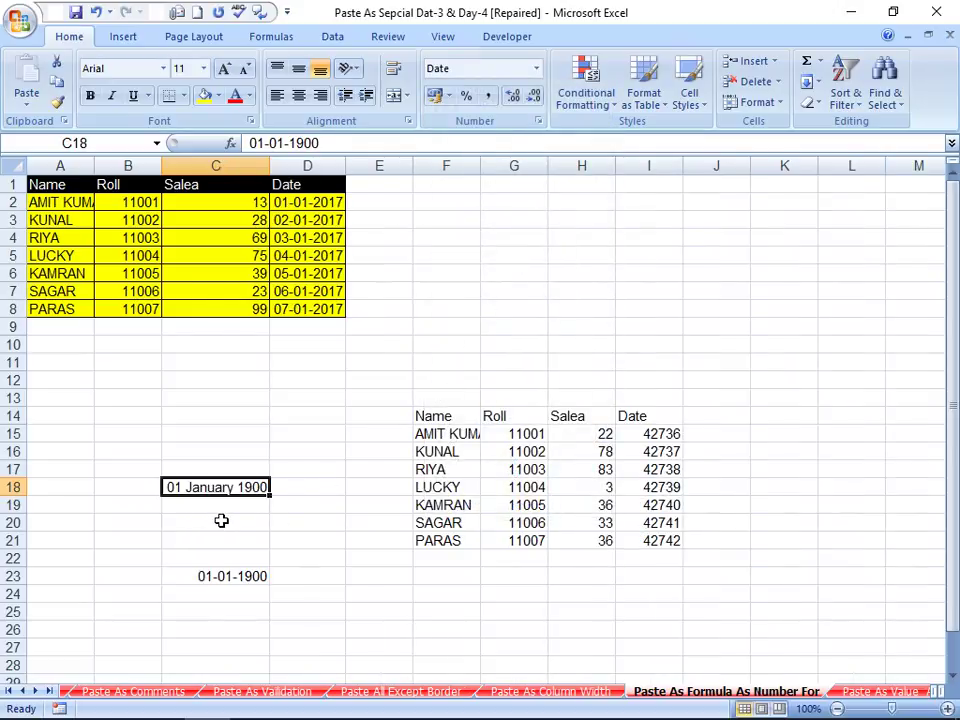
# - Try serial numbers 367, 700, 3500, 40000 and 100000 in C18 to see their dates
pyautogui.write('367')
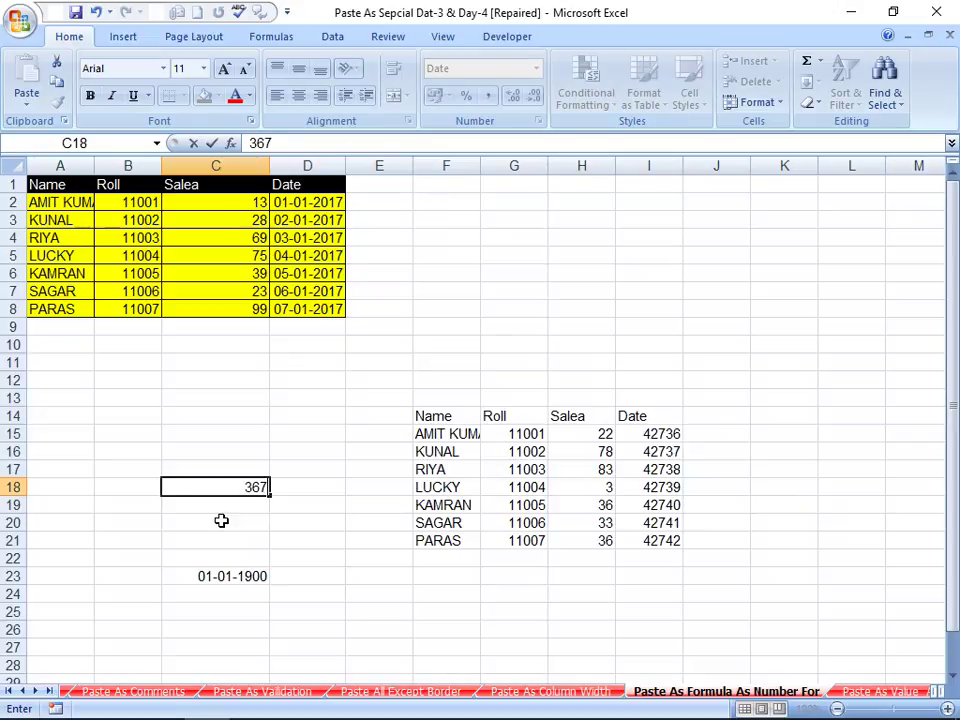
pyautogui.press('Return')
pyautogui.press('Up')
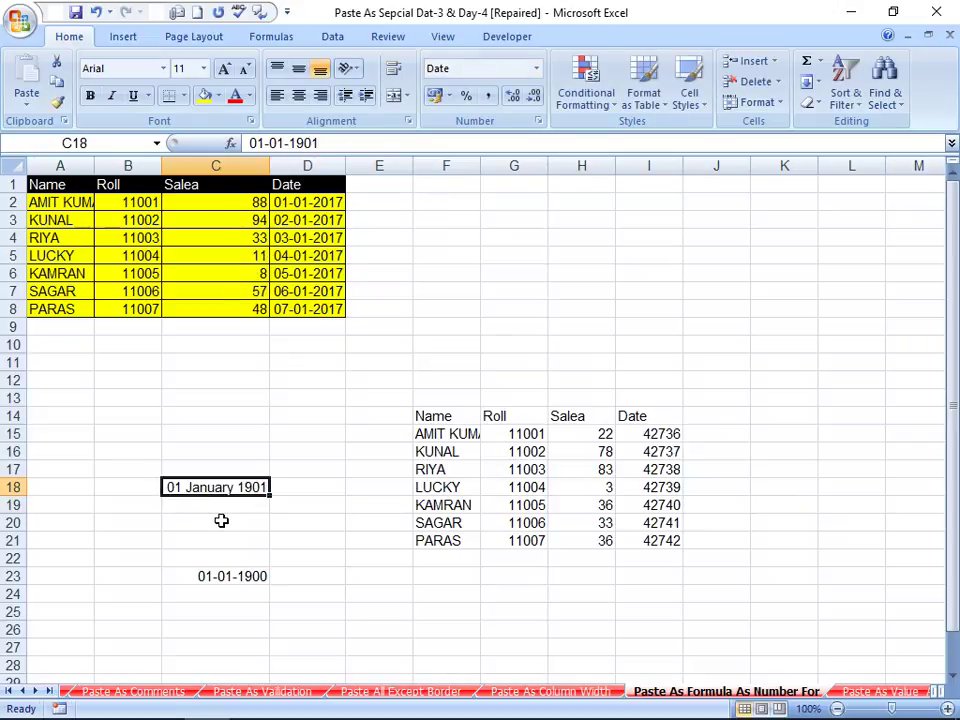
pyautogui.write('700')
pyautogui.press('Return')
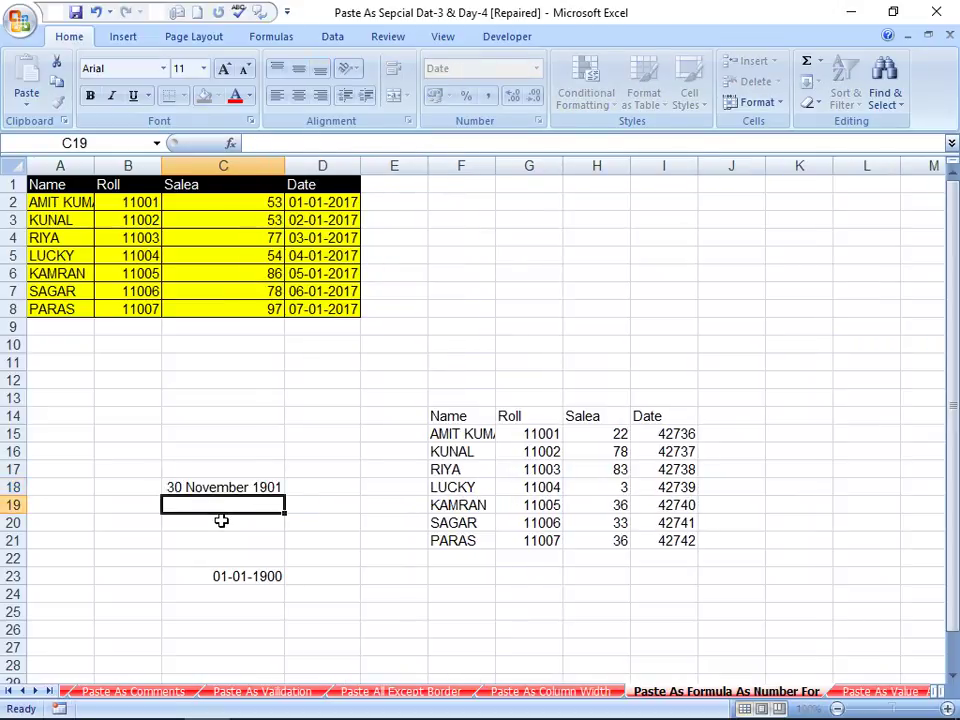
pyautogui.press('Up')
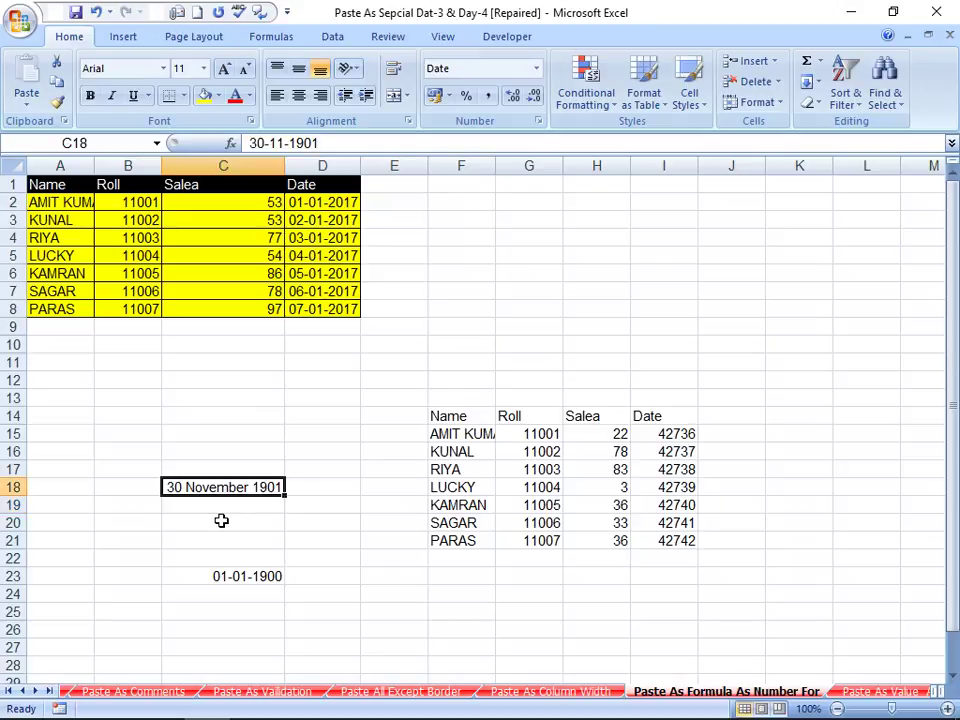
pyautogui.write('3500')
pyautogui.press('Return')
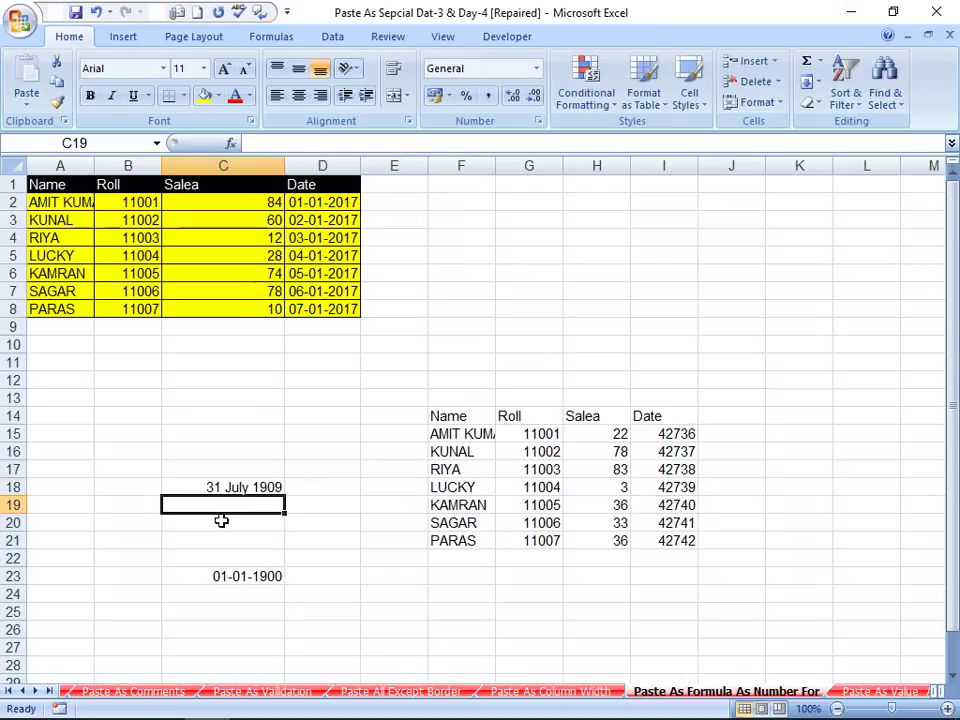
pyautogui.press('Up')
pyautogui.write('400')
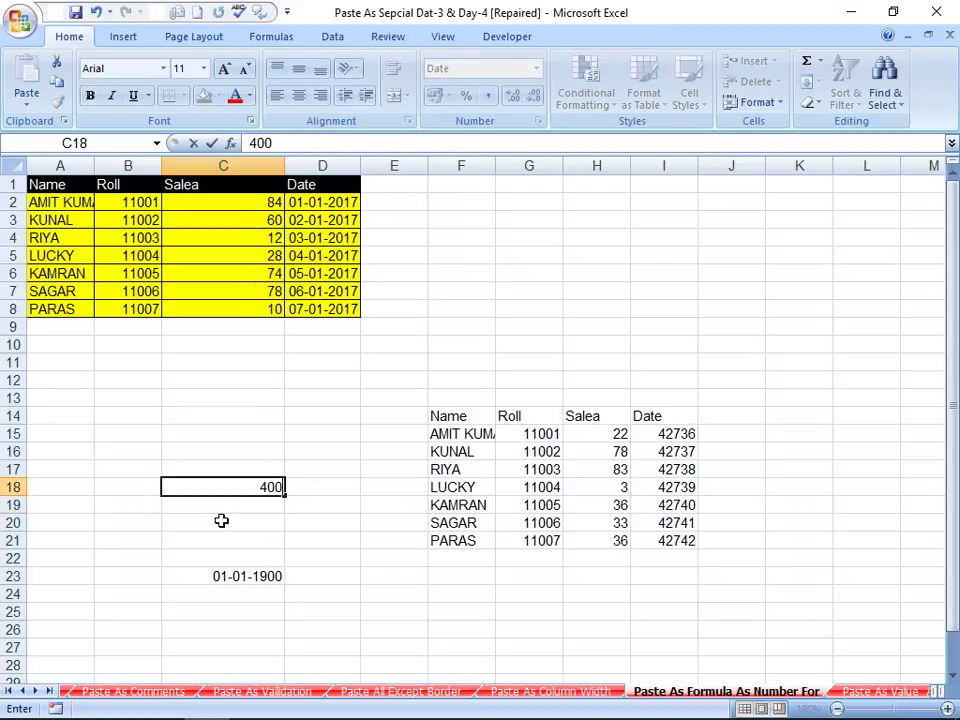
pyautogui.write('00')
pyautogui.press('Return')
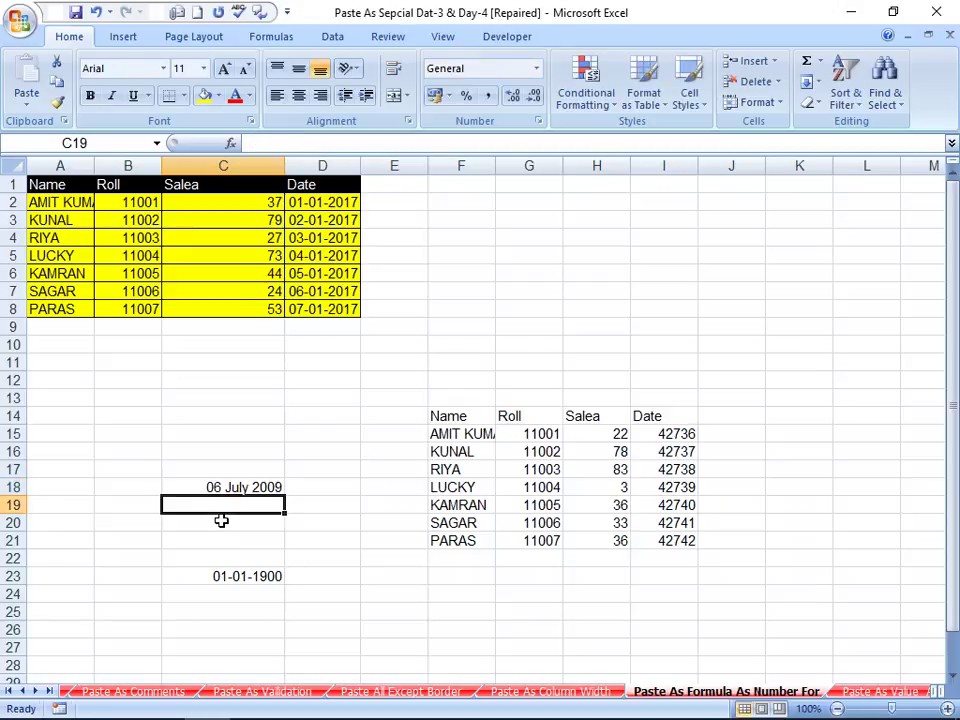
pyautogui.press('Up')
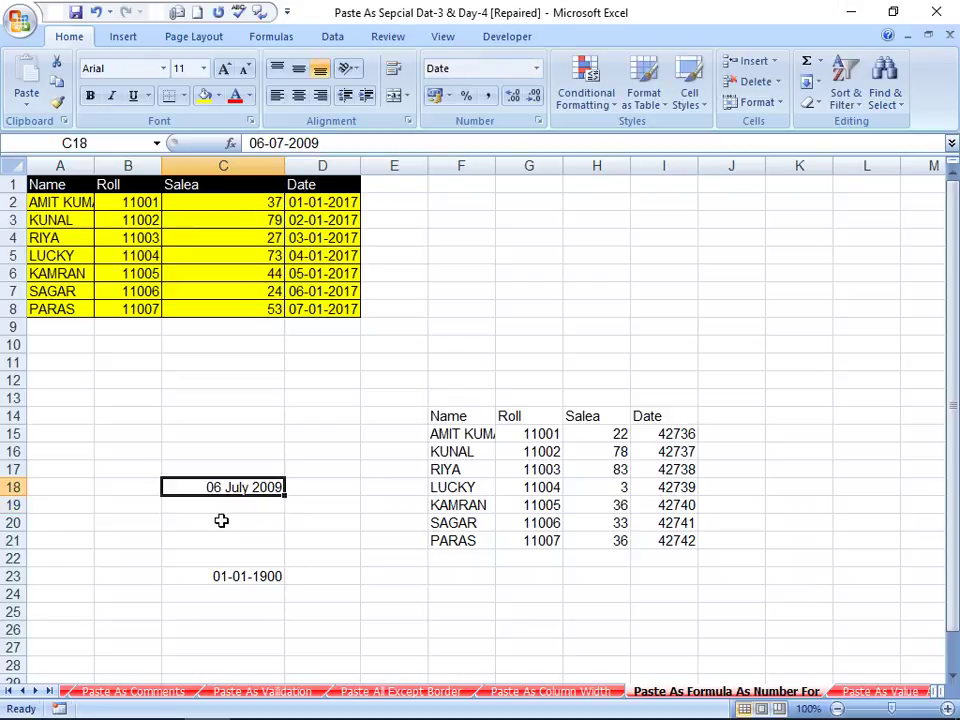
pyautogui.write('8')
pyautogui.press('BackSpace')
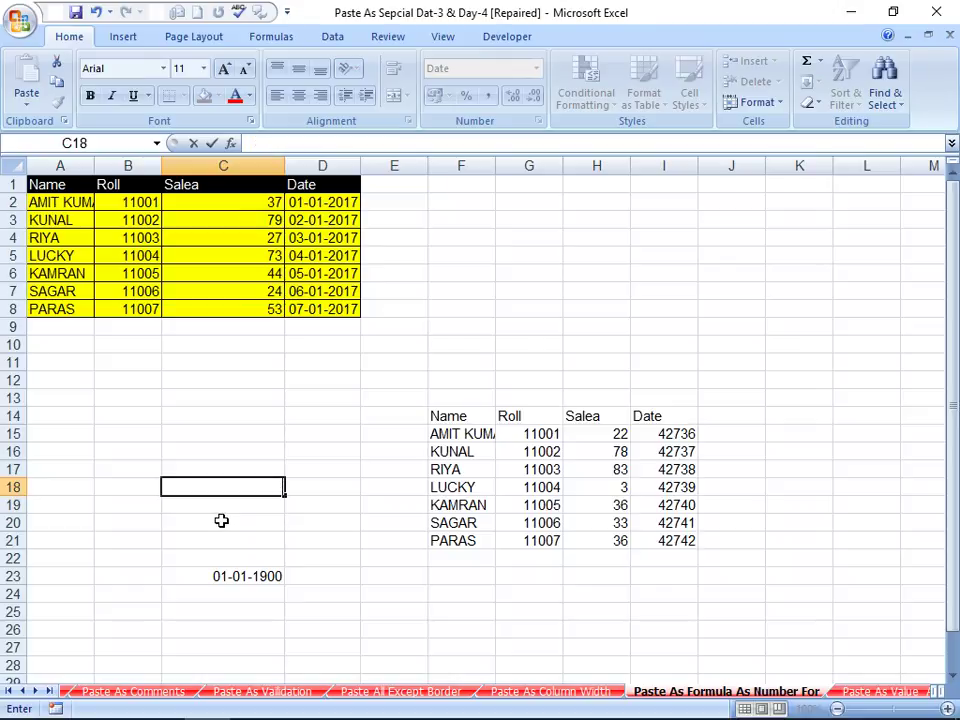
pyautogui.write('100000')
pyautogui.press('Return')
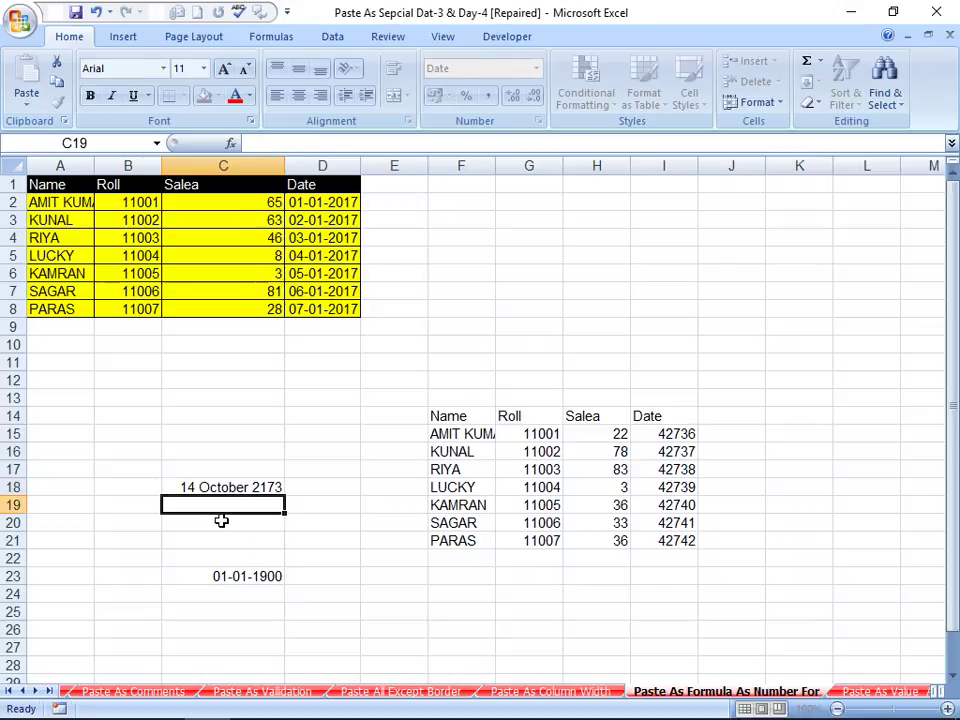
pyautogui.press('Up')
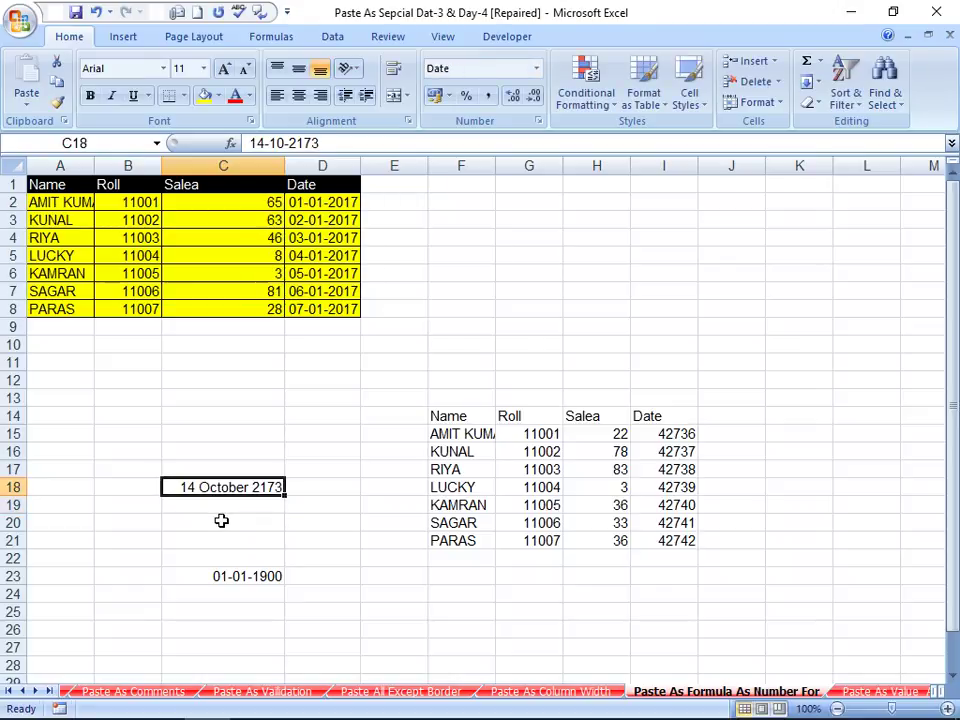
# - Format C18 as a number with separators (Ctrl+Shift+!) and re-enter 1,00,000
pyautogui.press('F2')
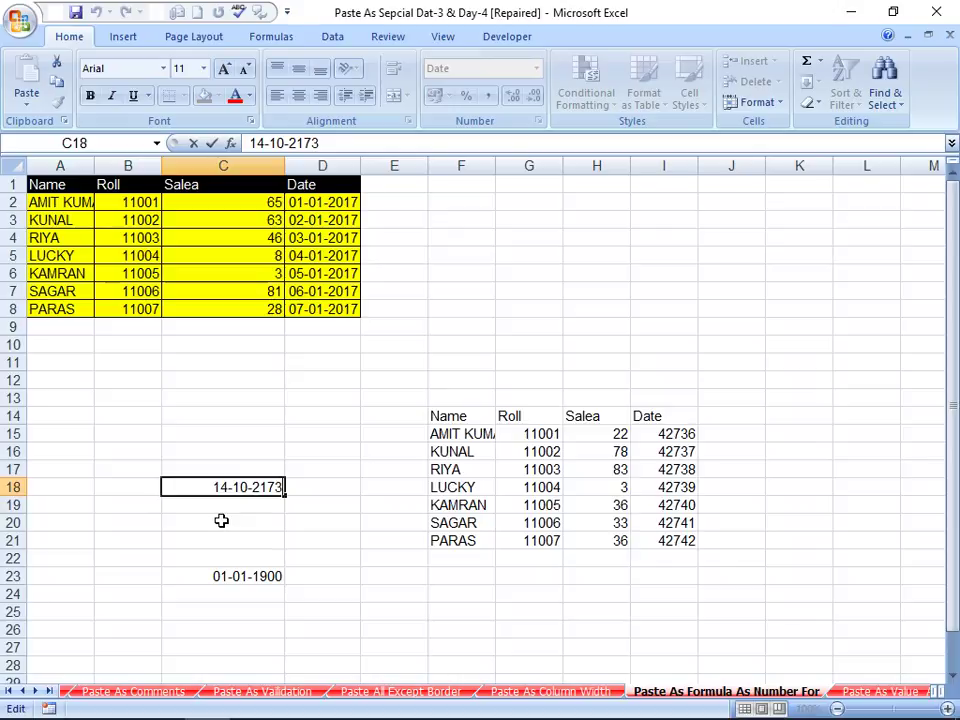
pyautogui.press('Return')
pyautogui.press('Up')
pyautogui.hotkey('ctrl', 'shift', '1')
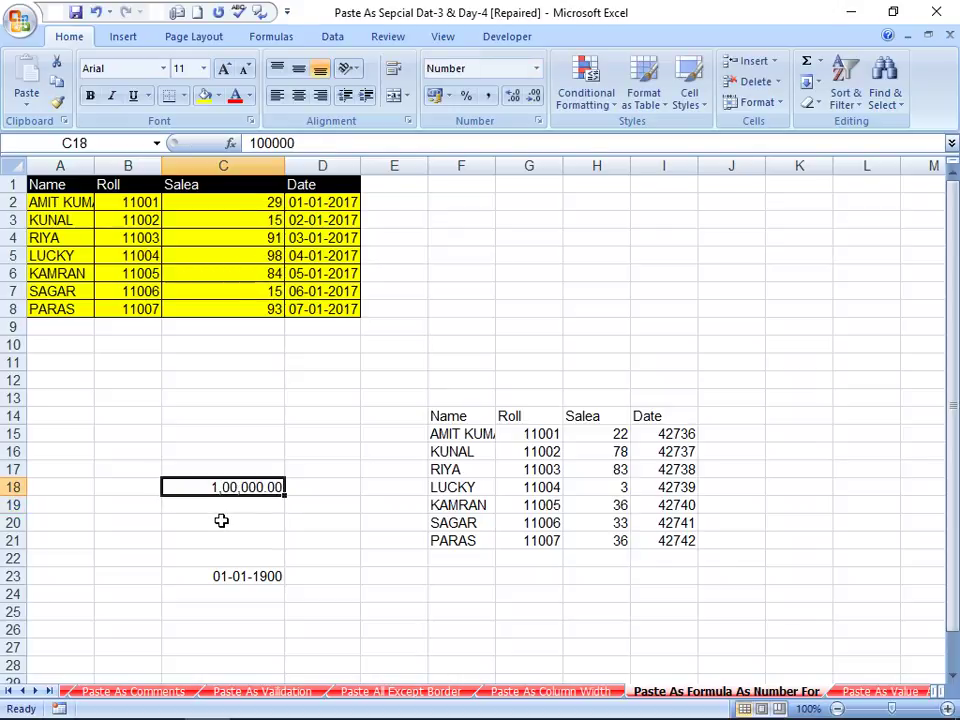
pyautogui.press('BackSpace')
pyautogui.write('1')
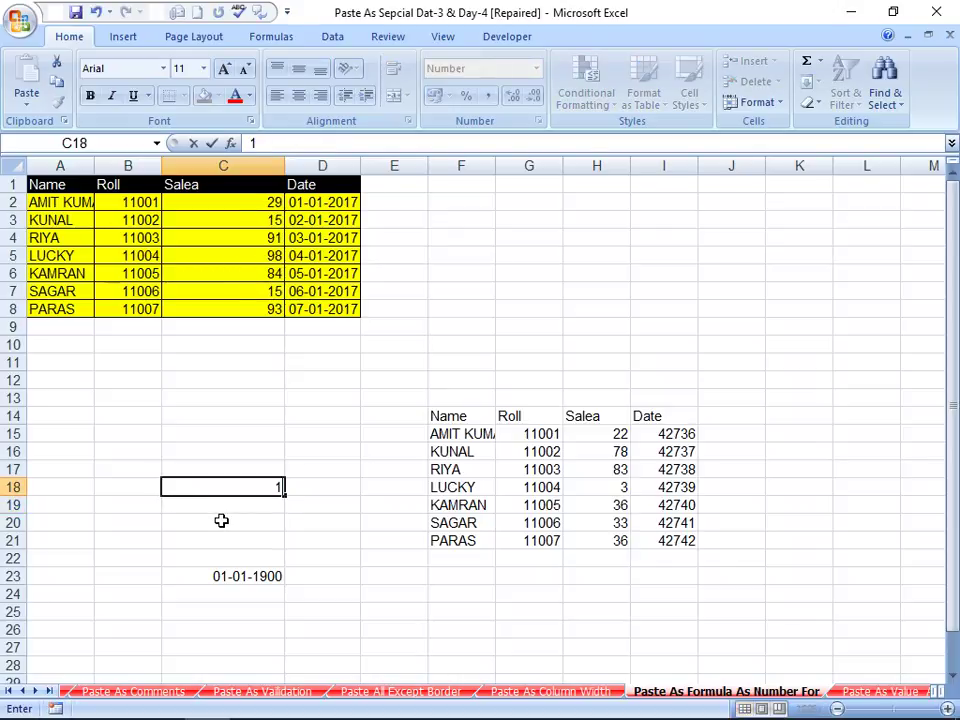
pyautogui.write(',00,000')
pyautogui.press('Return')
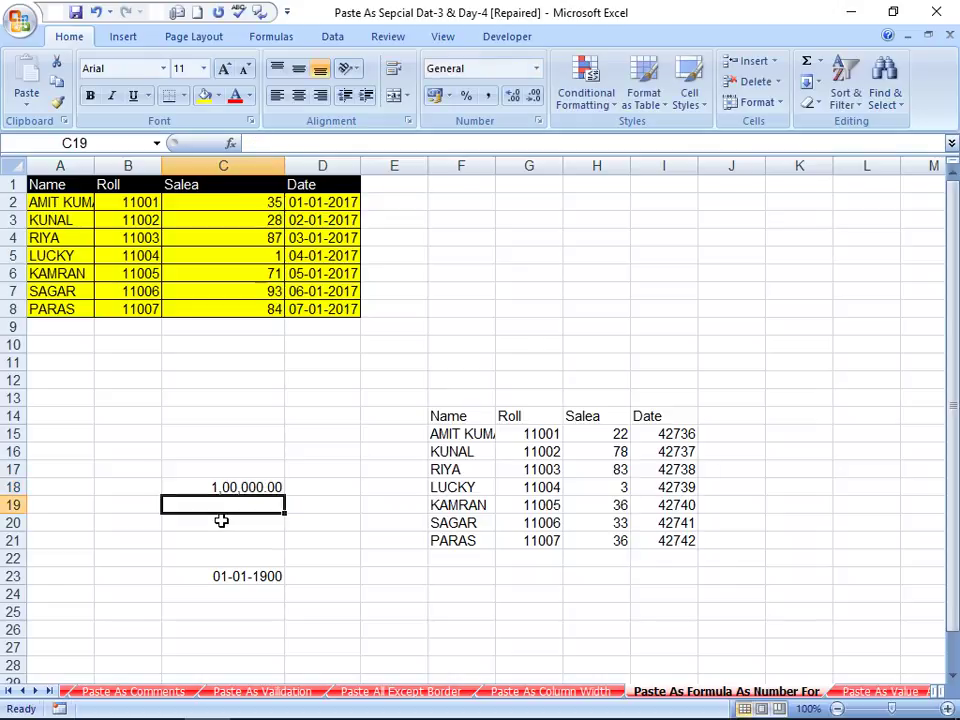
pyautogui.press('Up')
# - Edit C18 to 10000 and apply date format so it shows 18-May-27
pyautogui.press('F2')
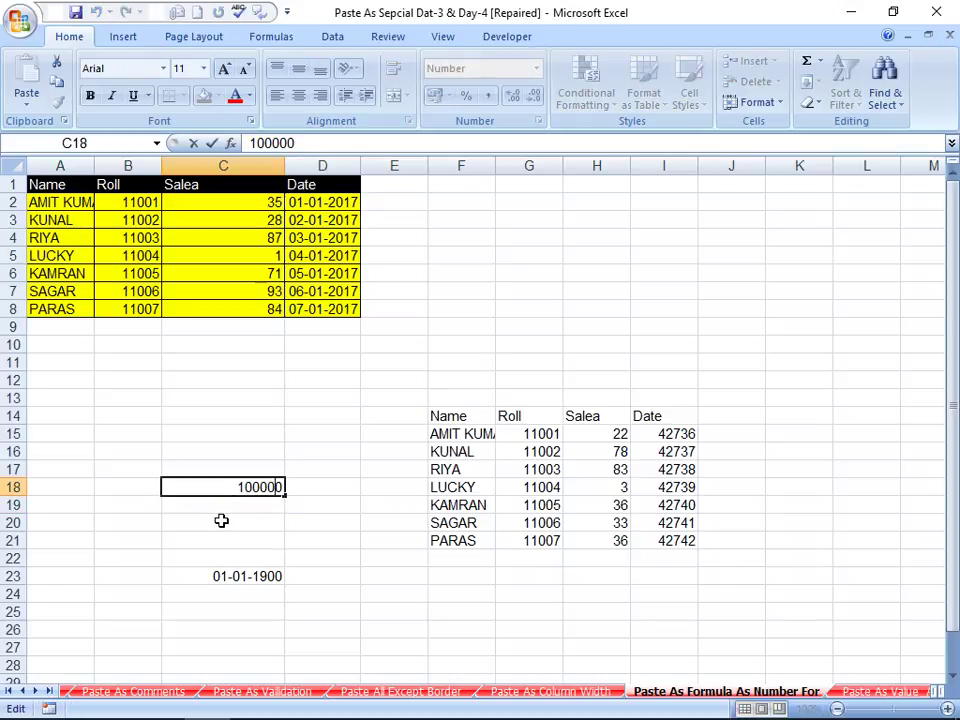
pyautogui.press('BackSpace')
pyautogui.press('Return')
pyautogui.press('Up')
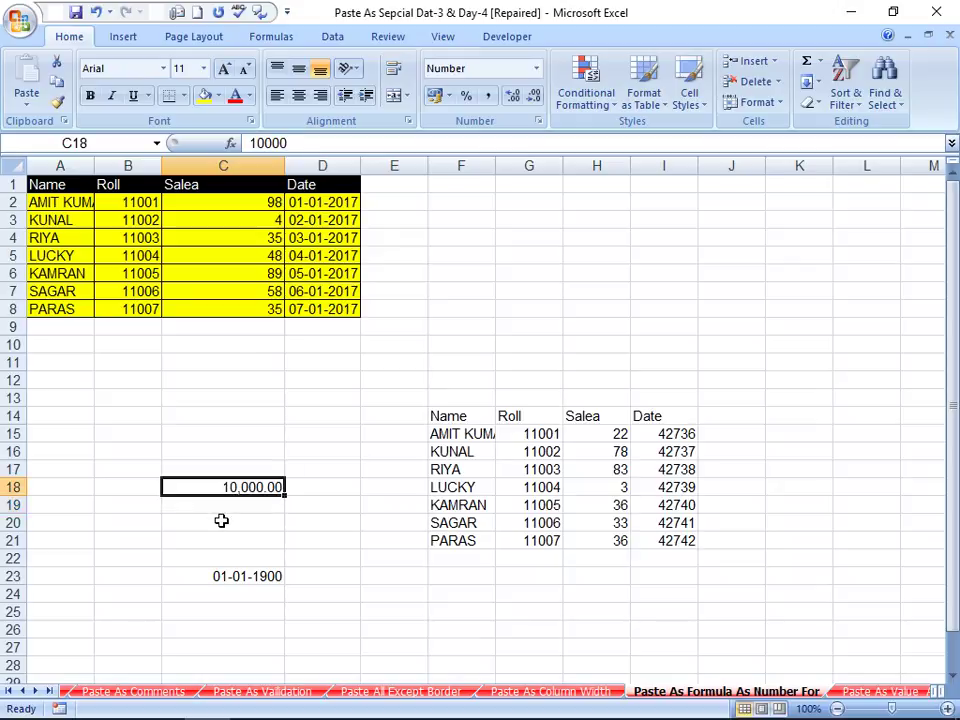
pyautogui.hotkey('ctrl', 'shift', '3')
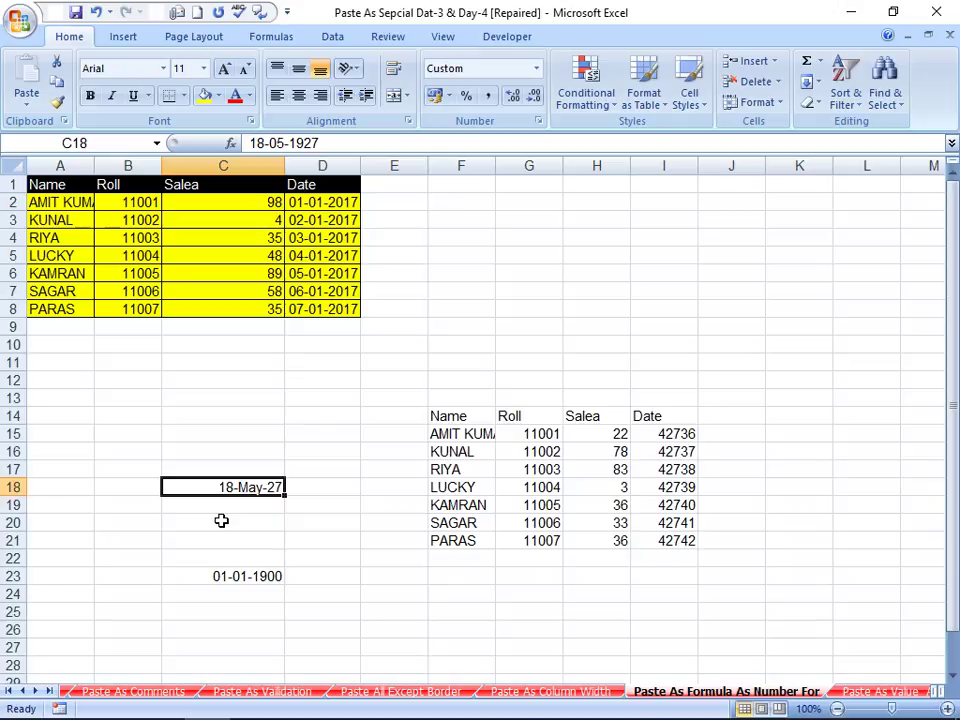
# - Try serial numbers 35000, 4200 and 42700 in C18, showing dates like 28-Oct-95 and 26-Nov-16
pyautogui.write('3')
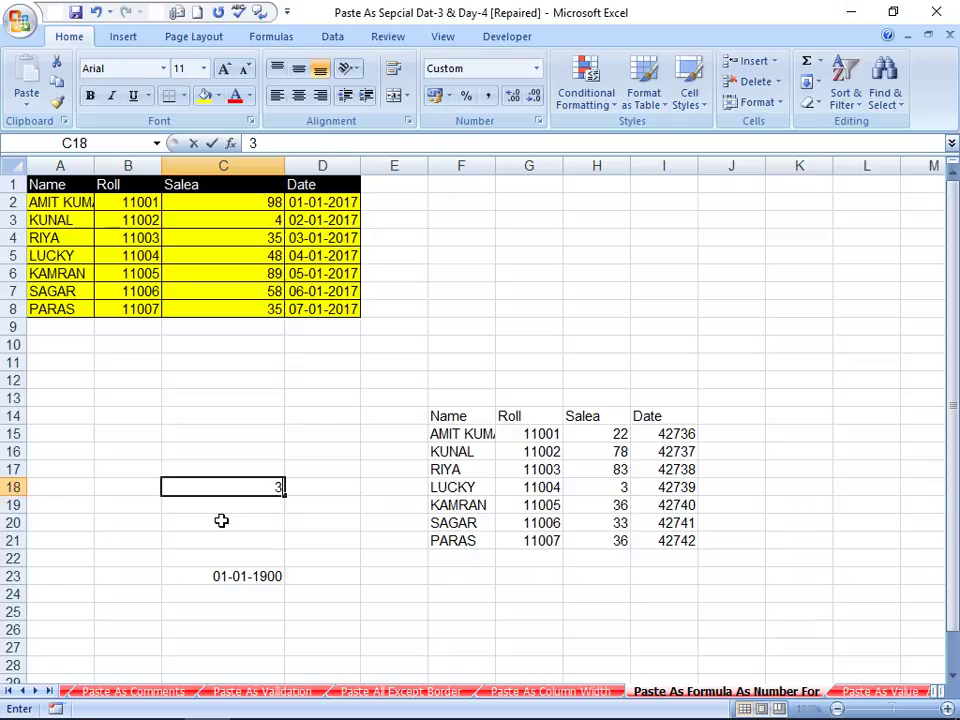
pyautogui.write('5000')
pyautogui.press('Return')
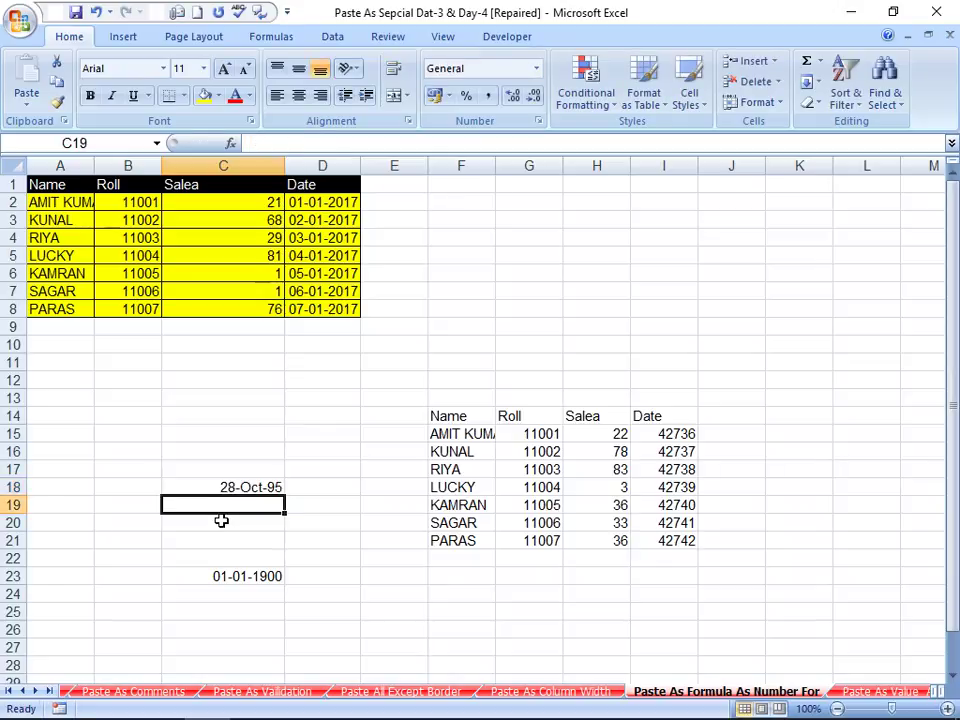
pyautogui.press('Up')
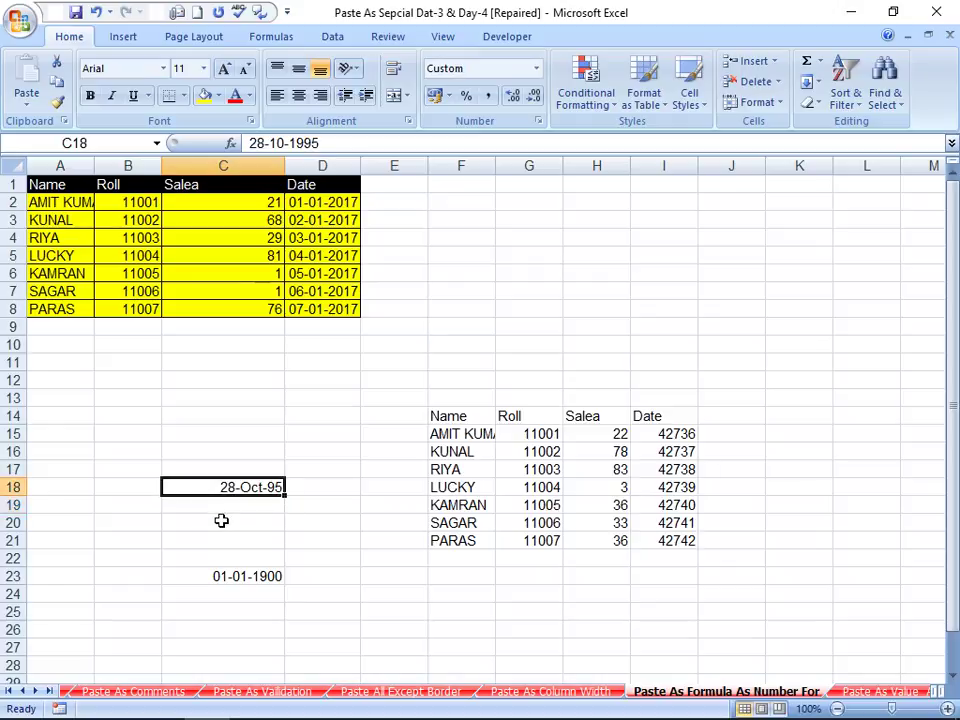
pyautogui.write('4200')
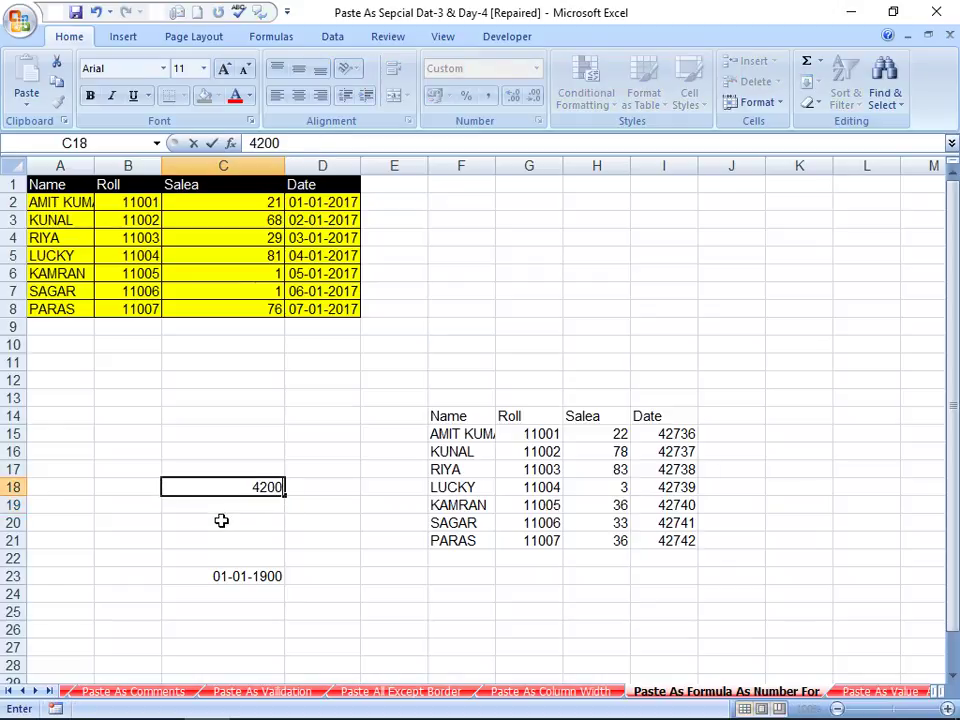
pyautogui.press('Return')
pyautogui.press('Up')
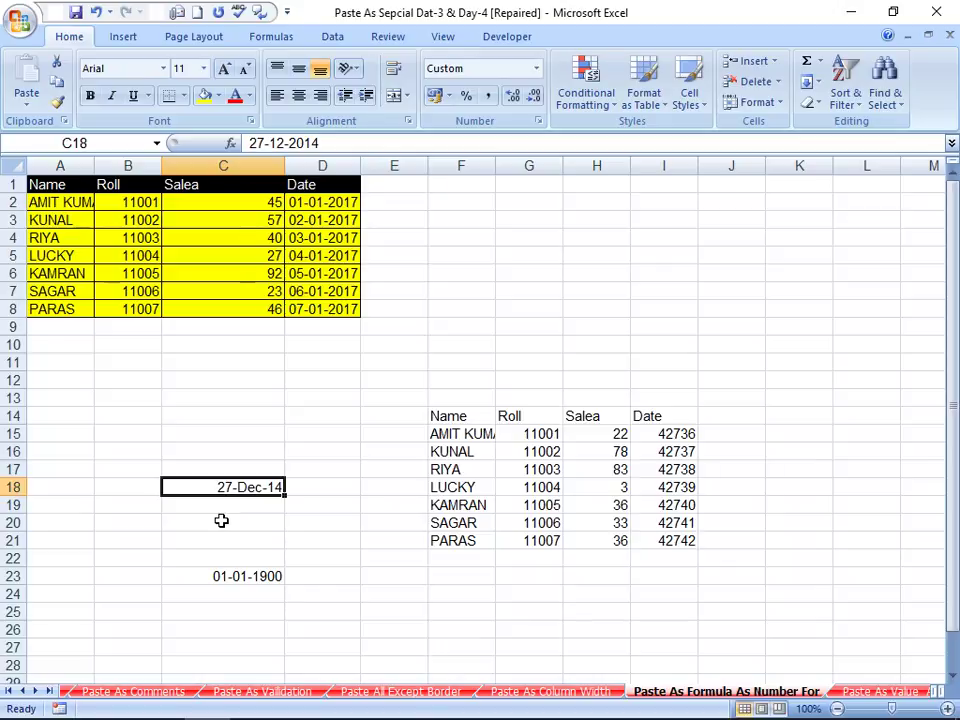
pyautogui.write('42700')
pyautogui.press('Return')
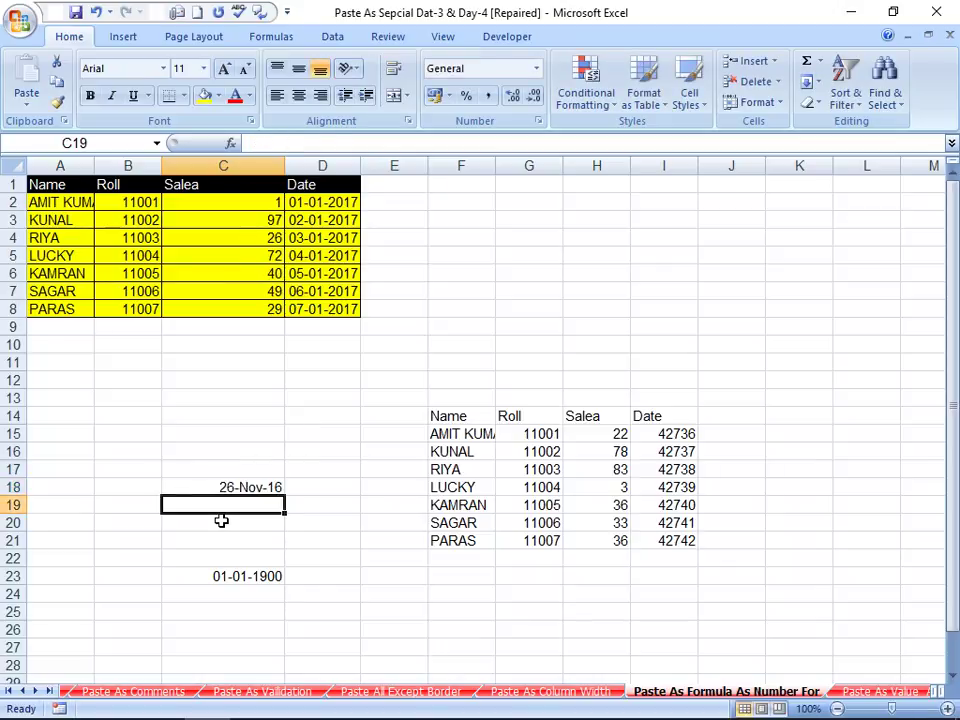
pyautogui.press('Up')
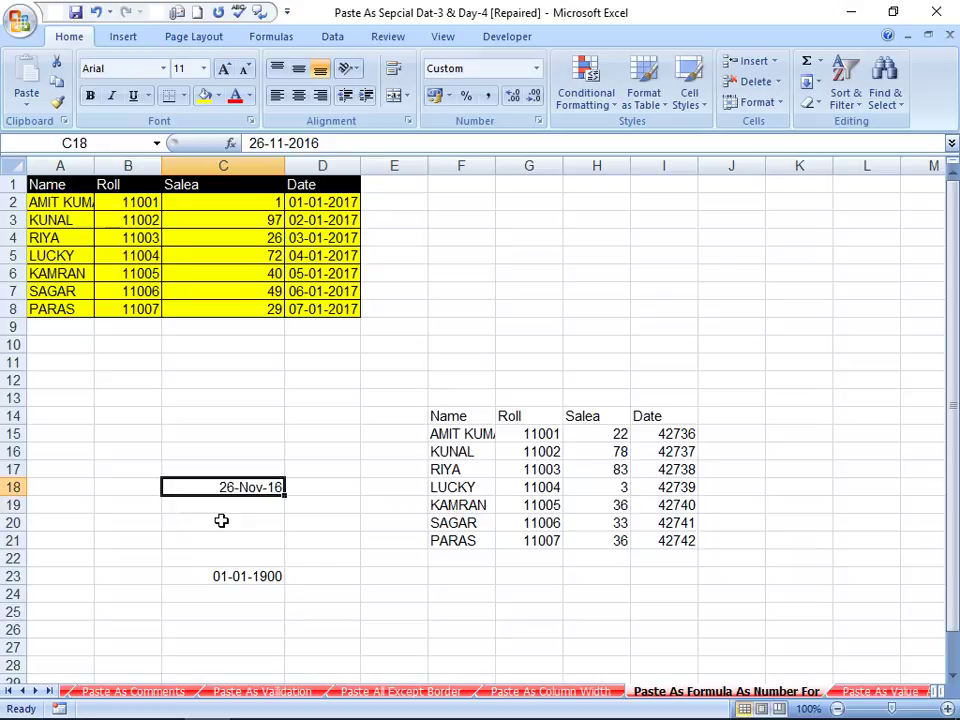
# - Enter 42736 (01-Jan-17) then 42739 in C18 so it shows 04-Jan-17
pyautogui.write('427')
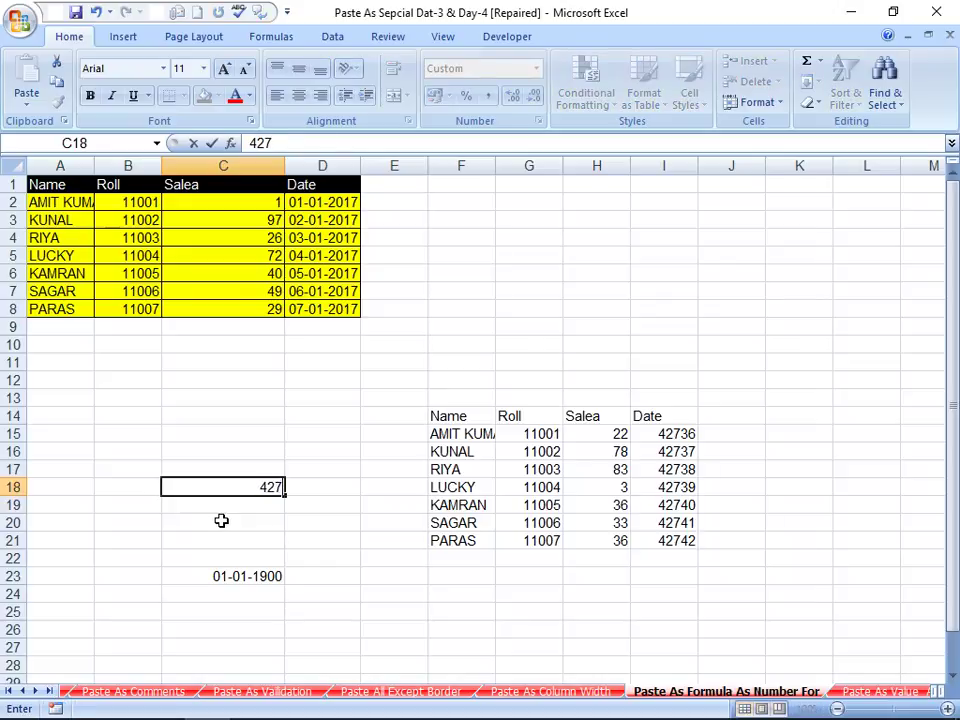
pyautogui.write('36')
pyautogui.press('Return')
pyautogui.press('Up')
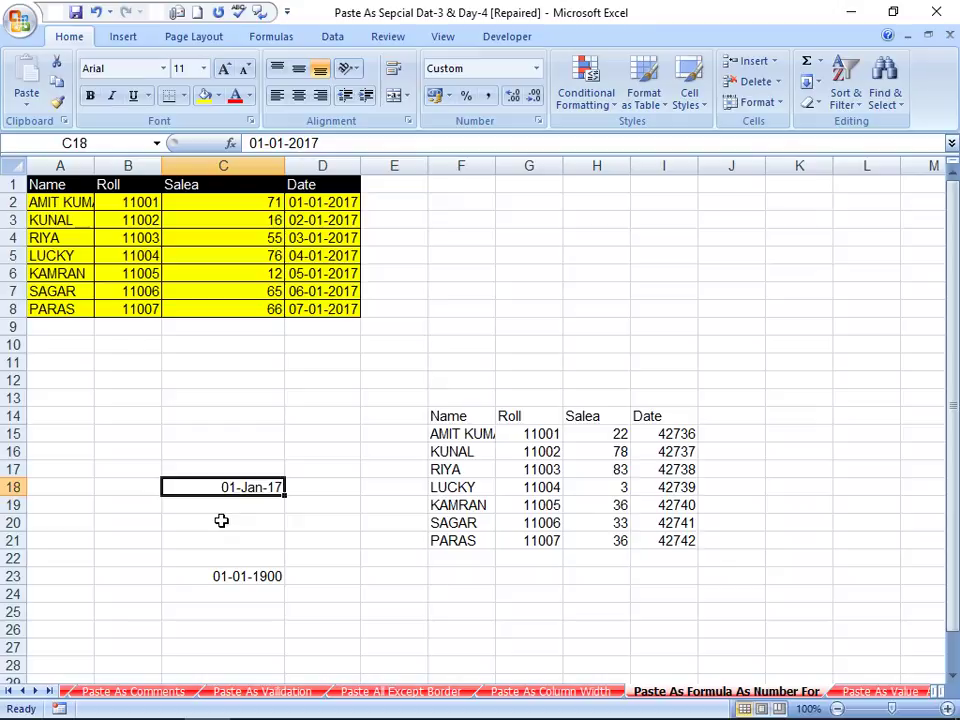
pyautogui.write('4')
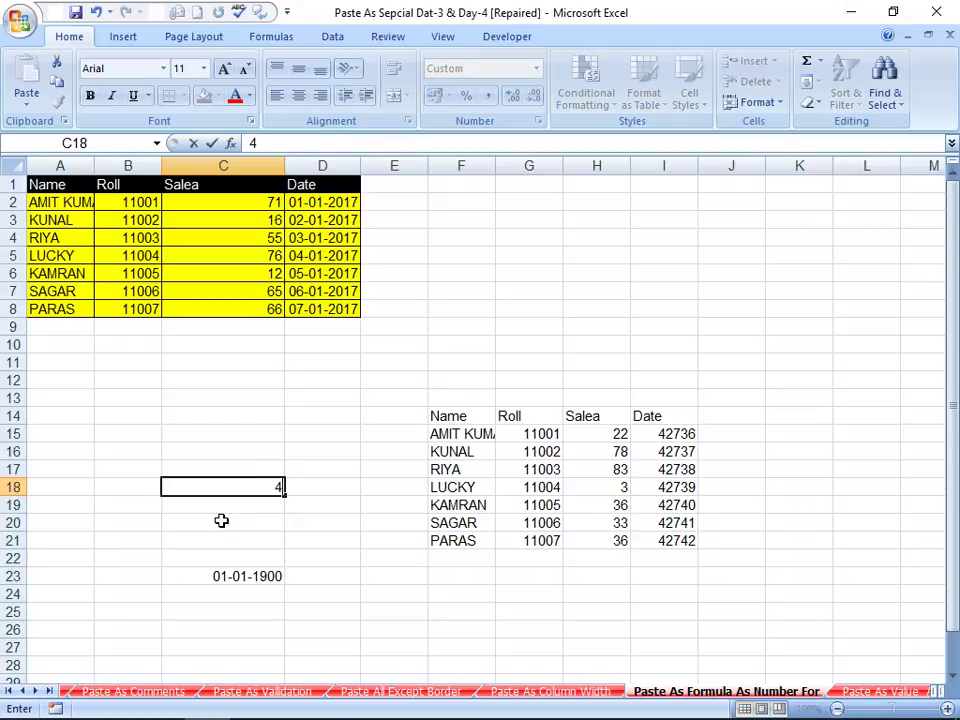
pyautogui.write('27')
pyautogui.write('39')
pyautogui.press('Return')
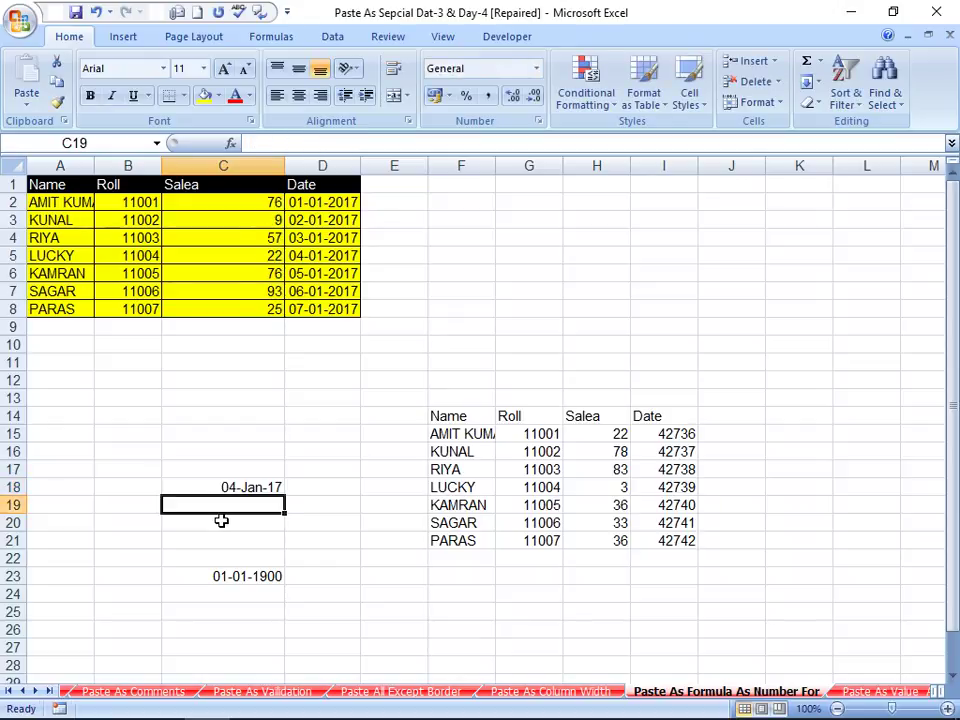
pyautogui.press('Up')
pyautogui.press('Right')
pyautogui.press('Left')
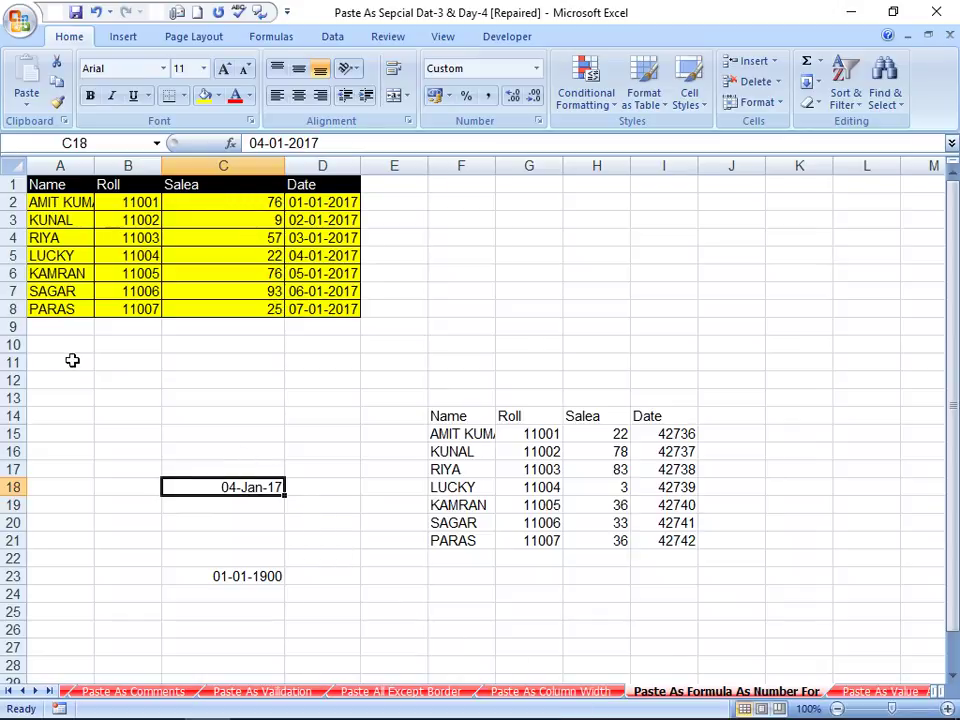
# - Type A150 into cell C14 and reselect it to check the entry
pyautogui.click(202, 413)
pyautogui.write('a')
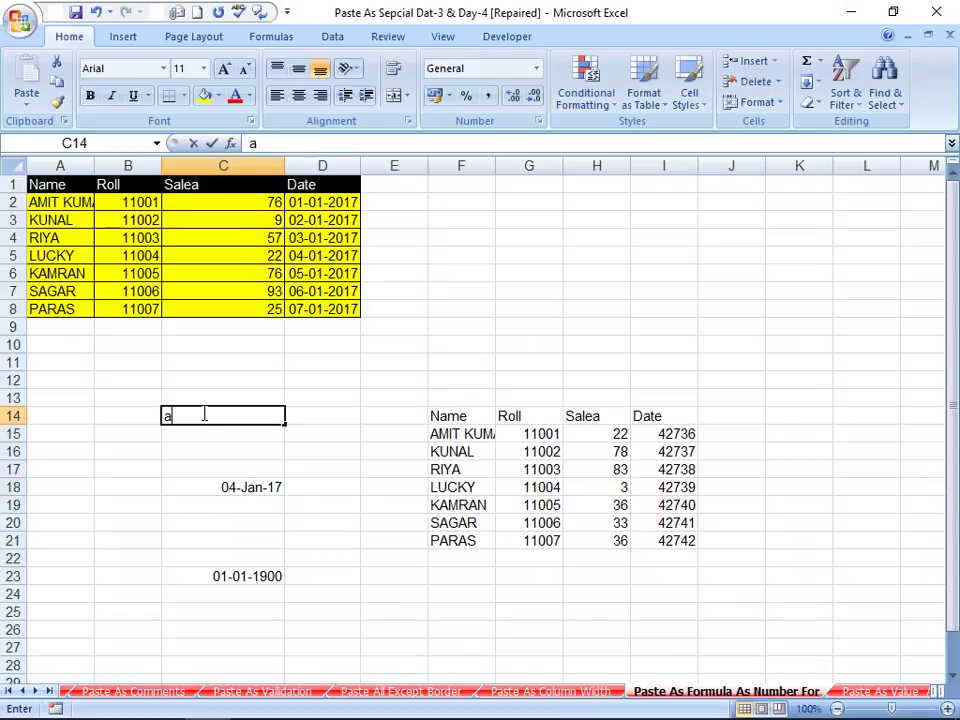
pyautogui.press('BackSpace')
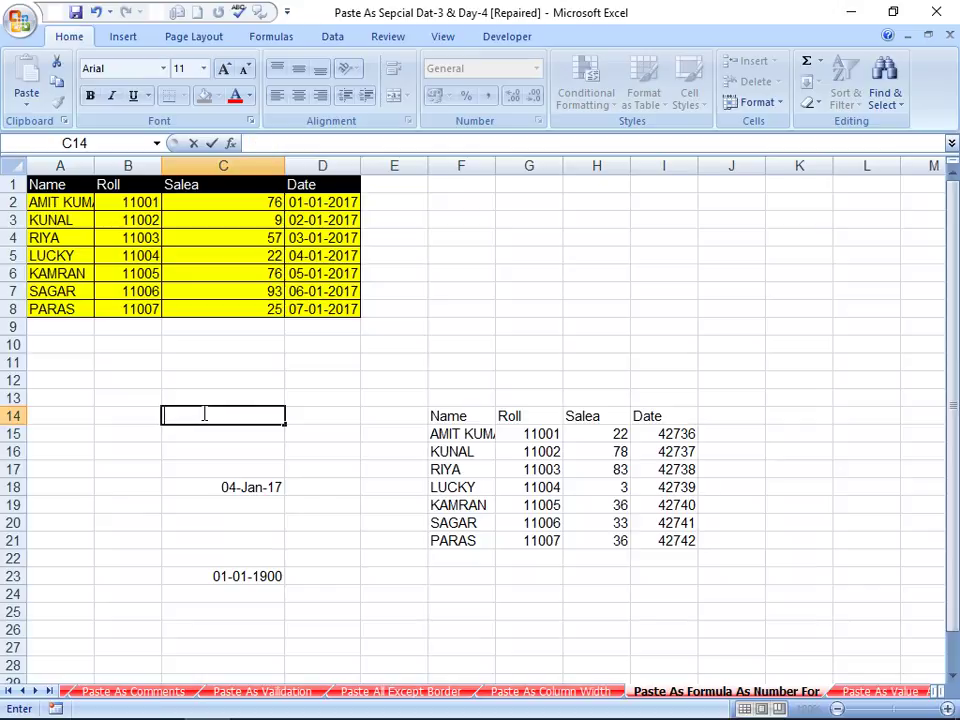
pyautogui.write('A150')
pyautogui.press('Return')
pyautogui.click(203, 413)
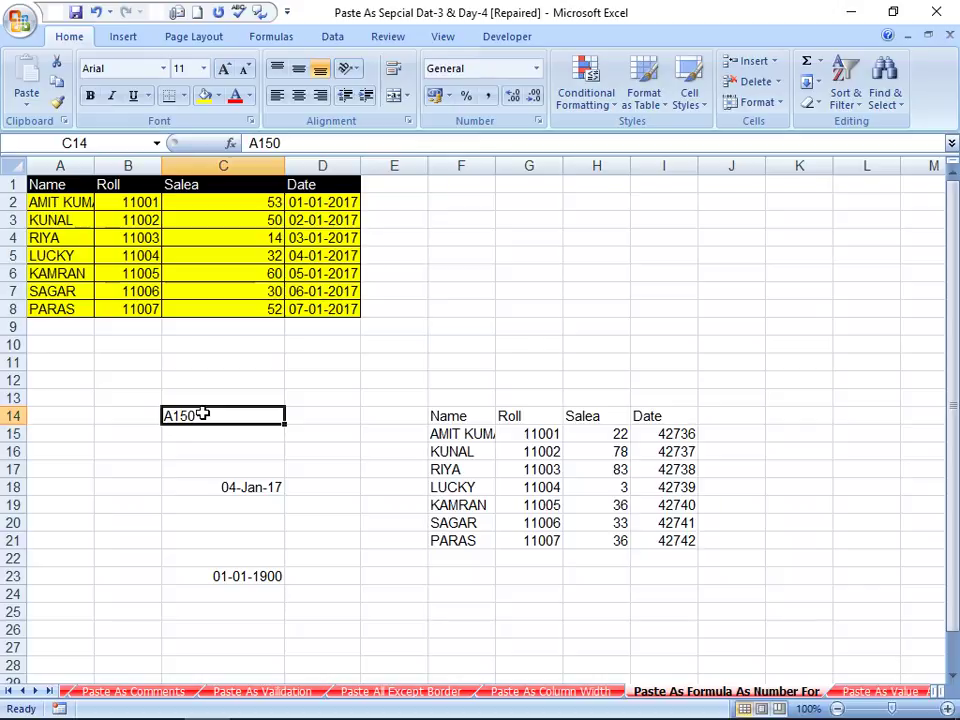
pyautogui.press('Return')
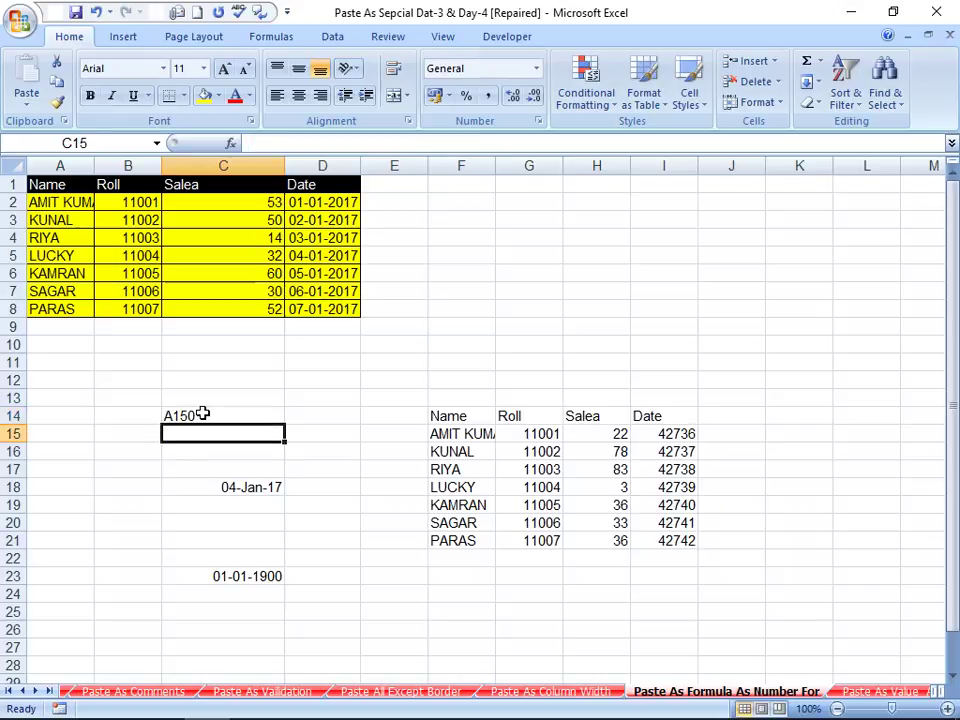
pyautogui.write('=')
pyautogui.click(203, 413)
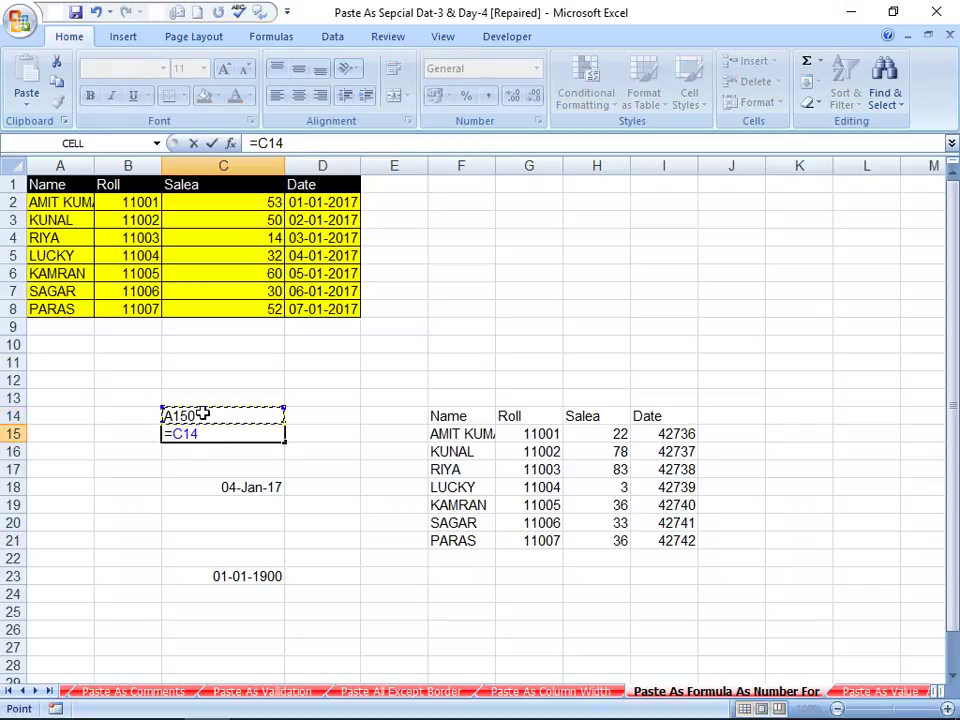
pyautogui.write('+2')
pyautogui.press('Return')
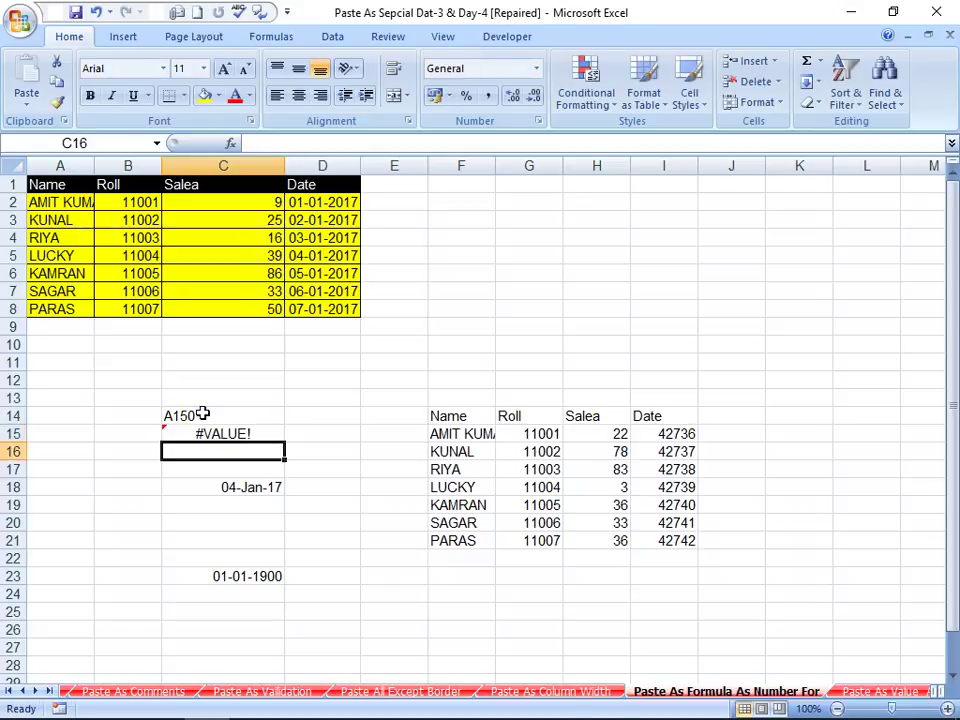
pyautogui.press('Up')
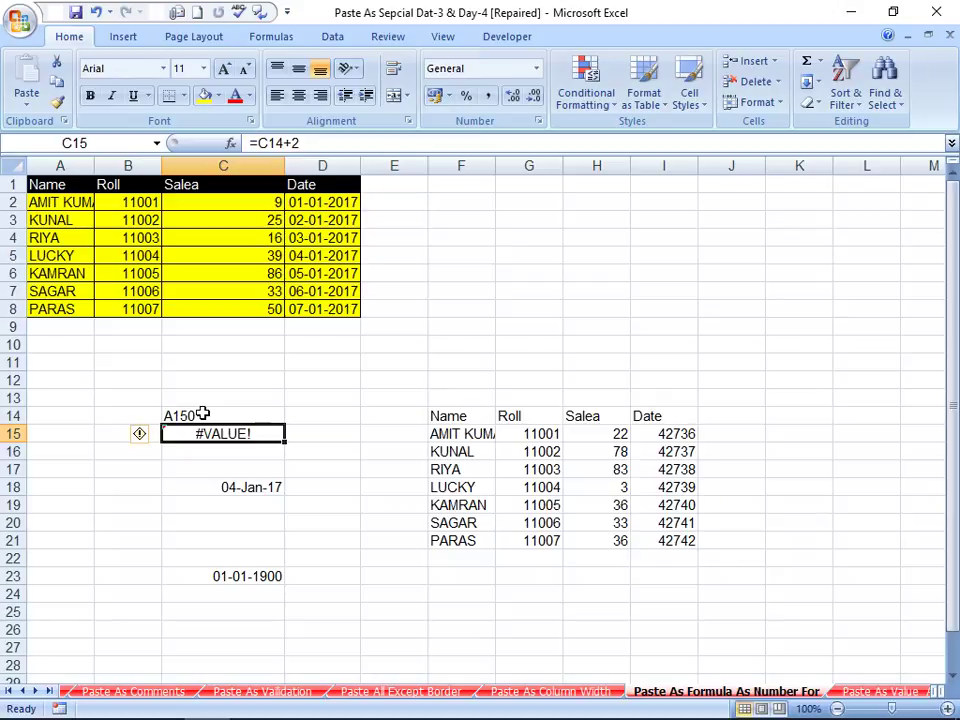
pyautogui.press('Up')
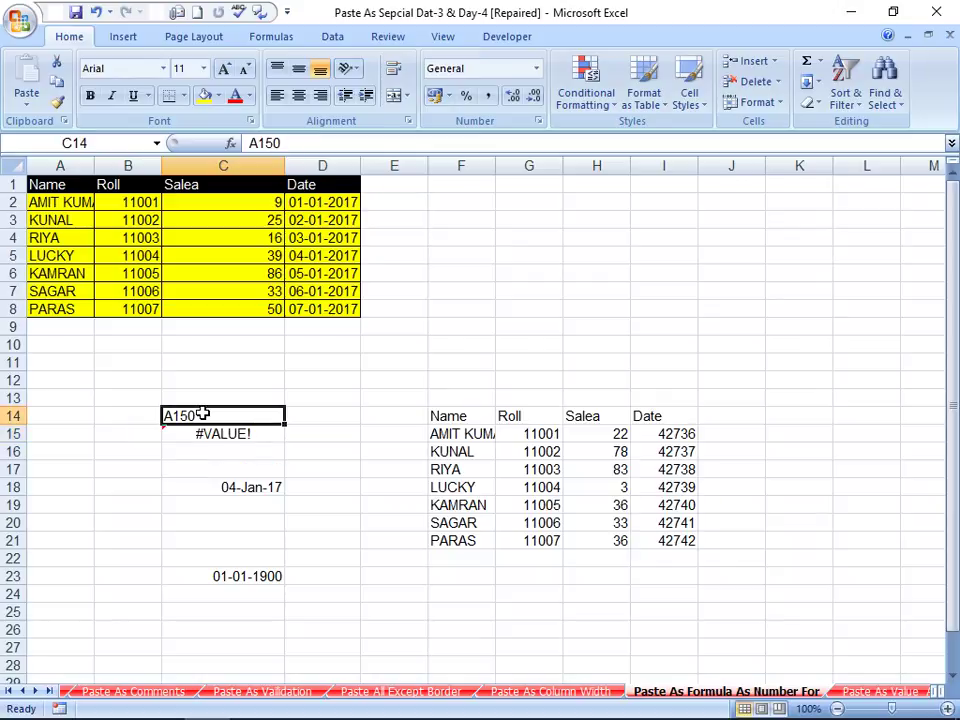
pyautogui.press('Down')
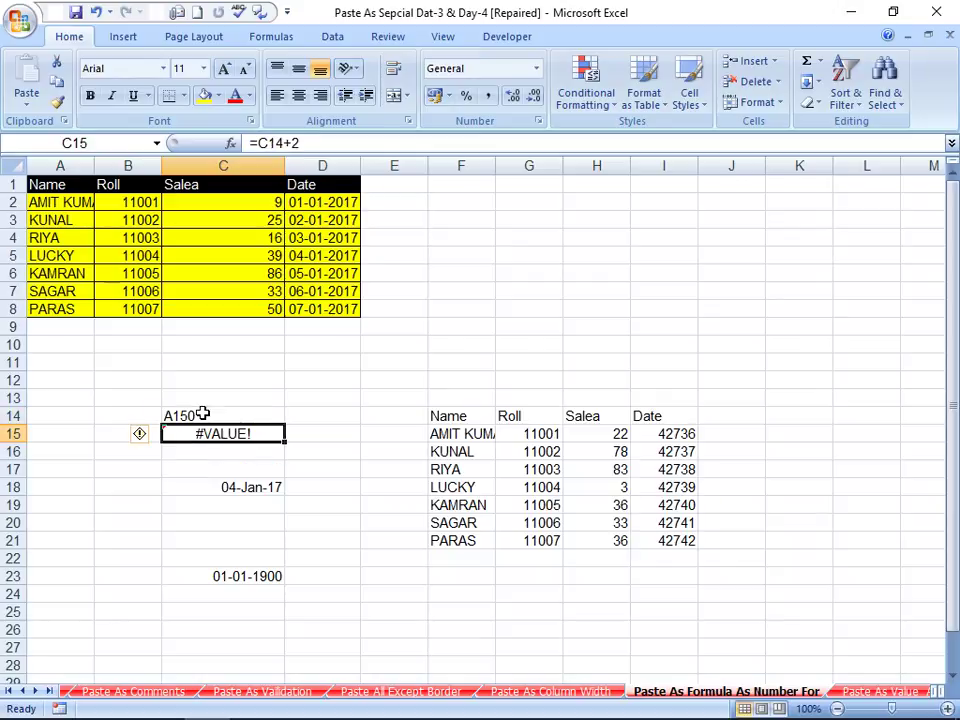
pyautogui.press('Down')
pyautogui.press('Up')
pyautogui.press('Delete')
pyautogui.press('Down')
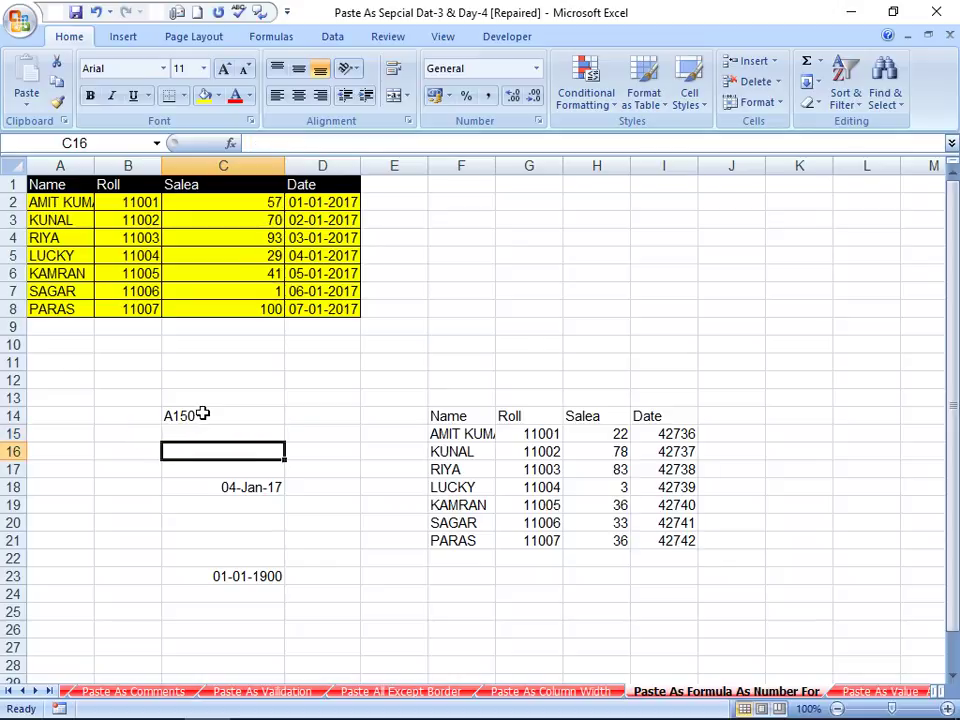
pyautogui.press('Down')
pyautogui.press('Down')
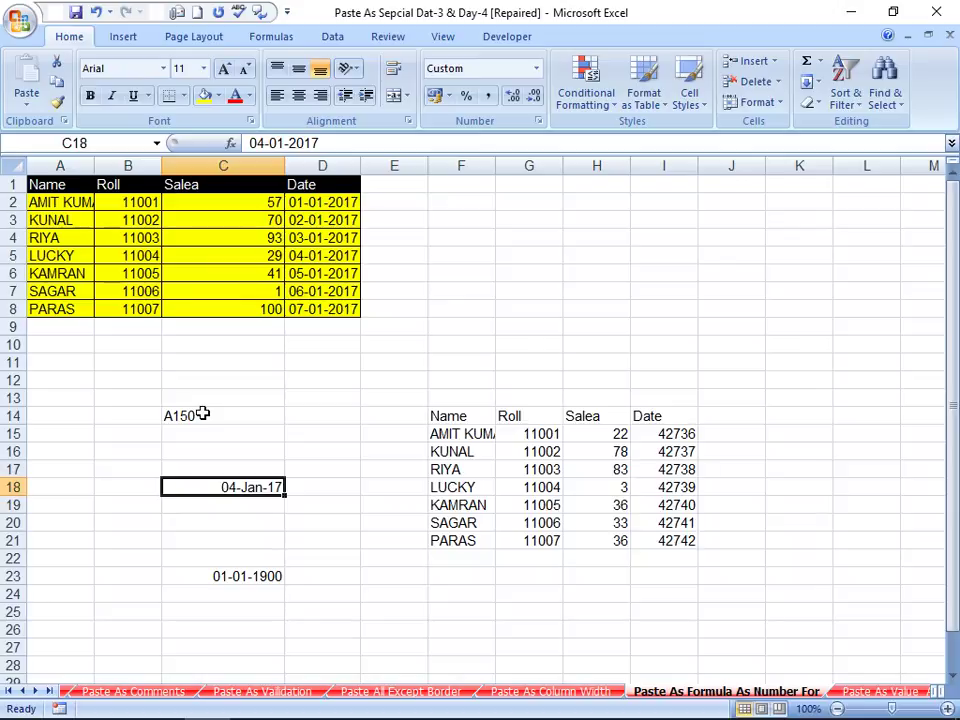
# - Show C18 first as the General serial 42739, then as Long Date reading 04 January 2017
pyautogui.press('BackSpace')
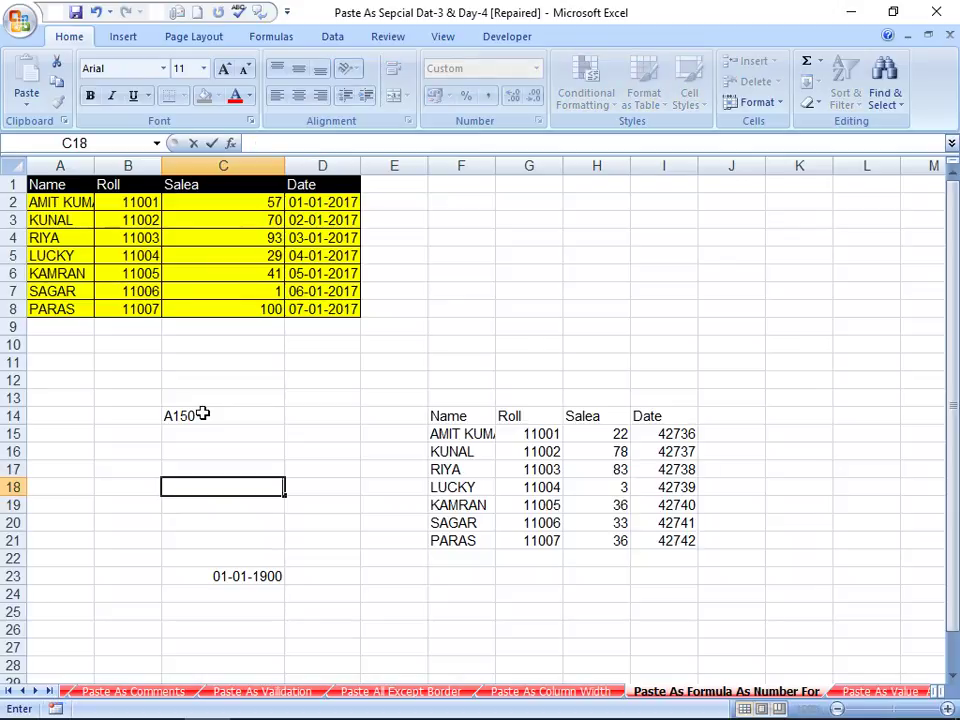
pyautogui.press('Escape')
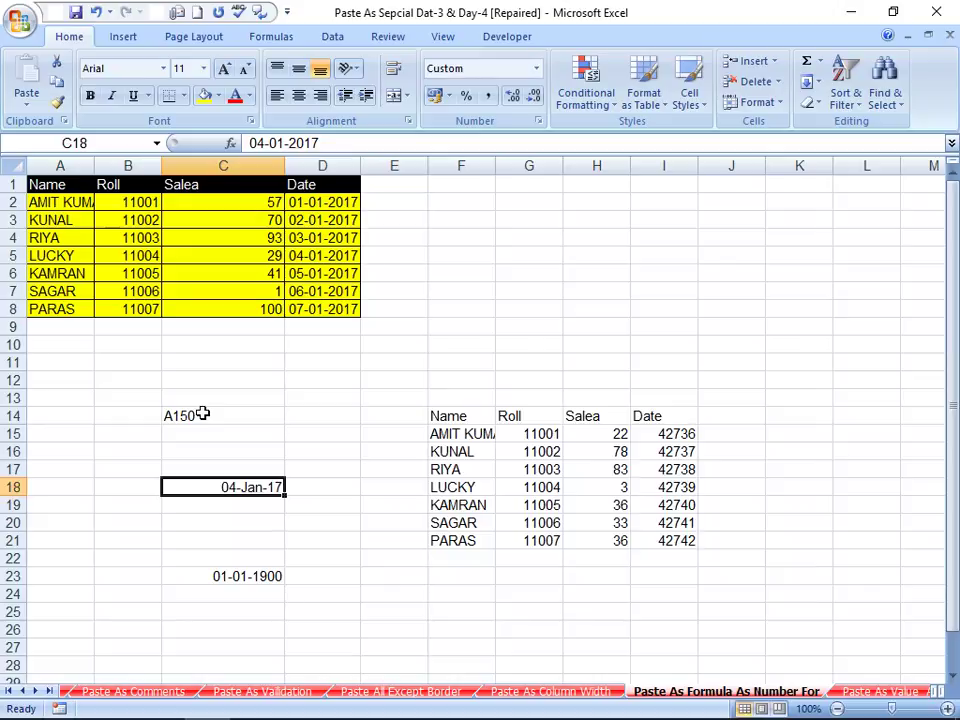
pyautogui.click(536, 68)
pyautogui.click(505, 95)
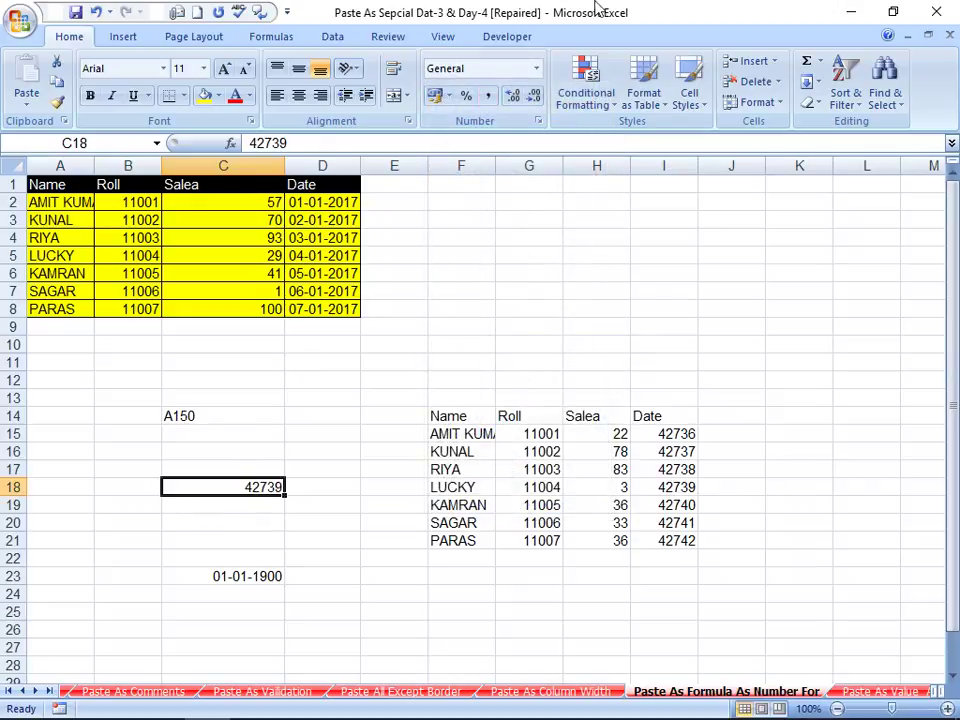
pyautogui.click(537, 69)
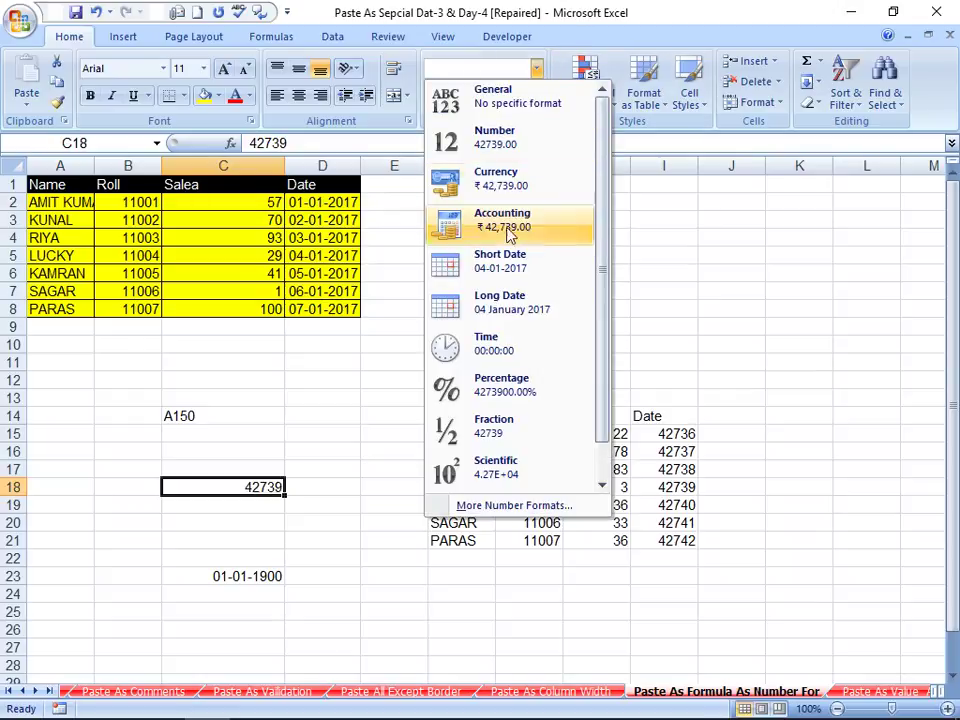
pyautogui.click(508, 302)
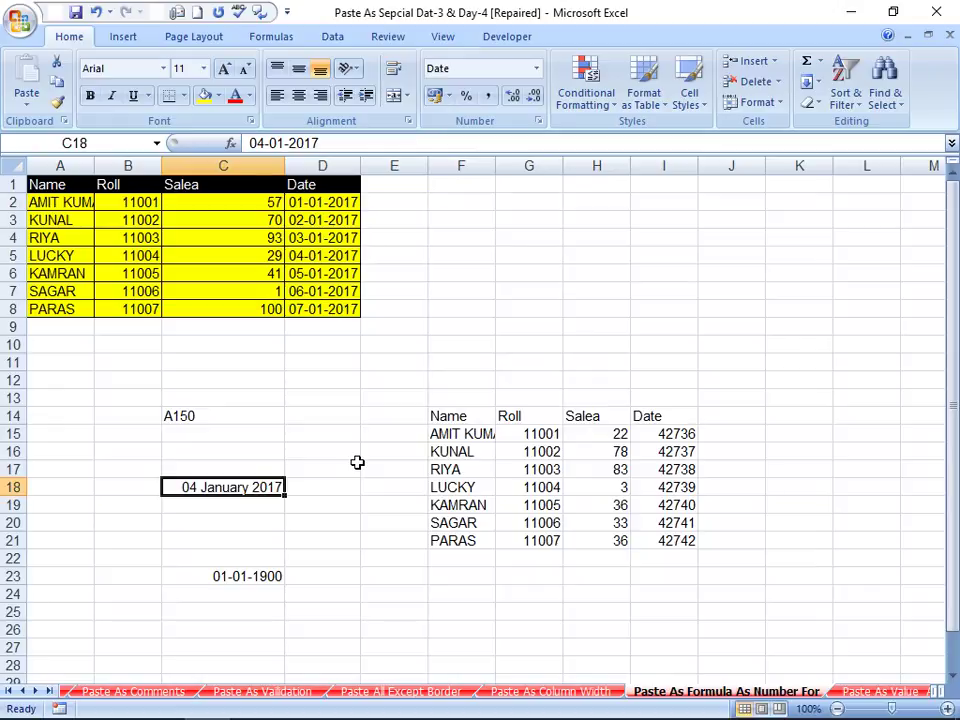
# - Enter 20 in D18 and the formula =C18+D18 in D19
pyautogui.press('Right')
pyautogui.write('2')
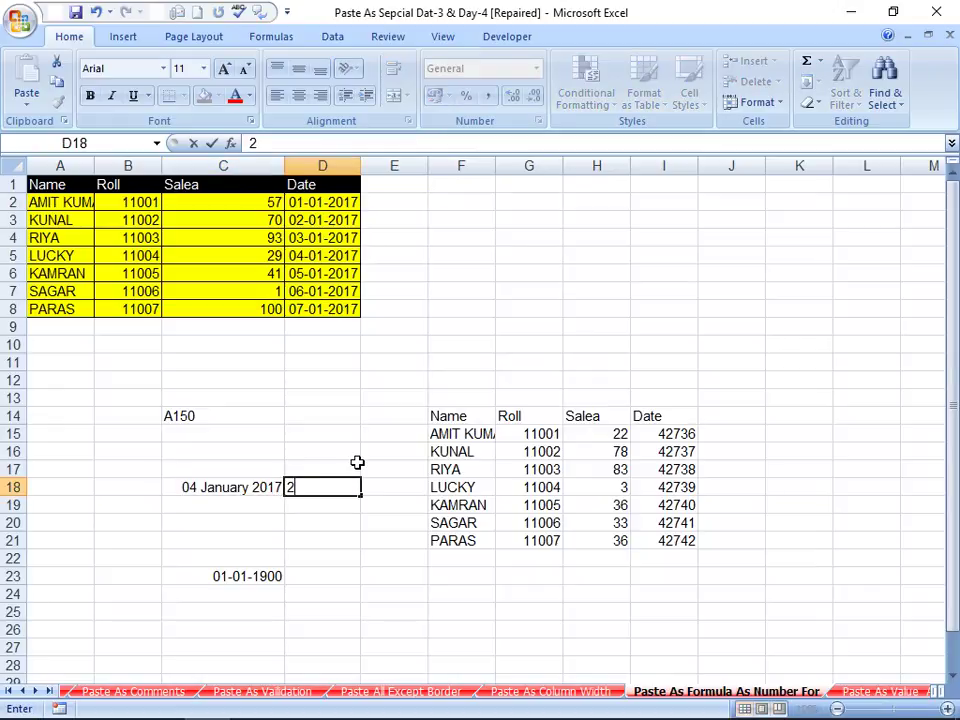
pyautogui.write('0')
pyautogui.press('Return')
pyautogui.write('=')
pyautogui.press('Up')
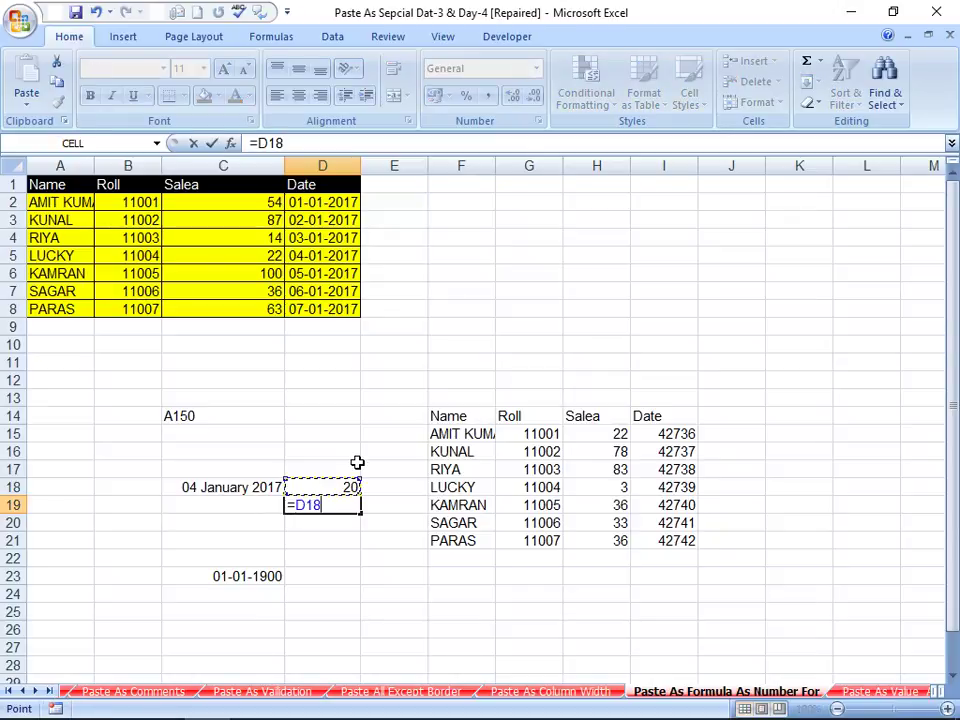
pyautogui.press('Left')
pyautogui.write('+')
pyautogui.press('Up')
pyautogui.press('Return')
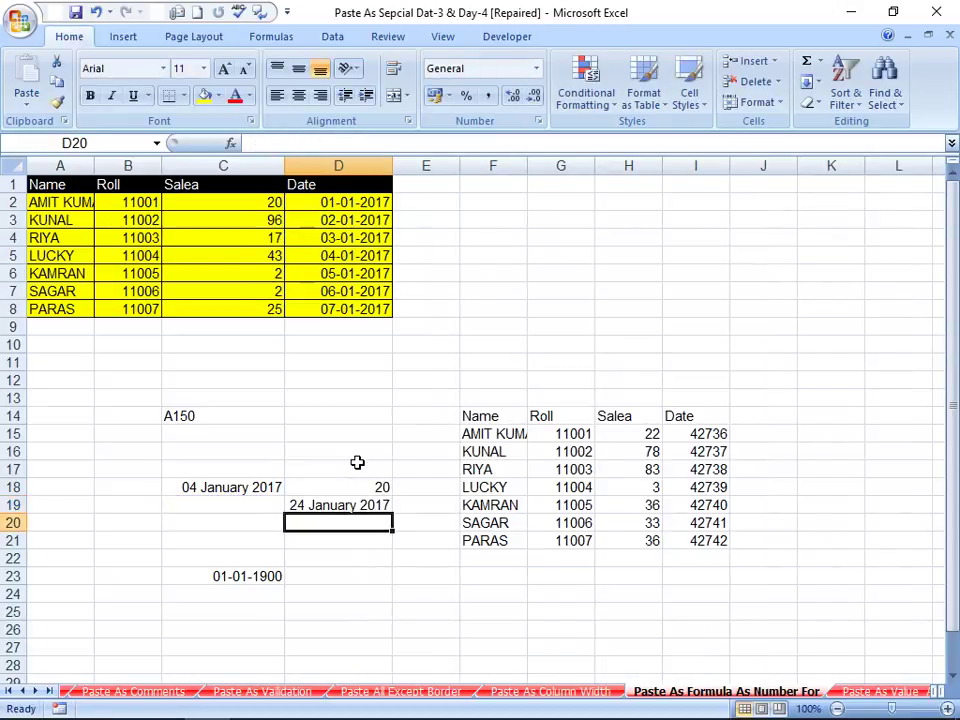
# - Apply Number format to C18 and D19, showing 42,739.00 and 42,759.00
pyautogui.press('Up')
pyautogui.press('Left')
pyautogui.press('Up')
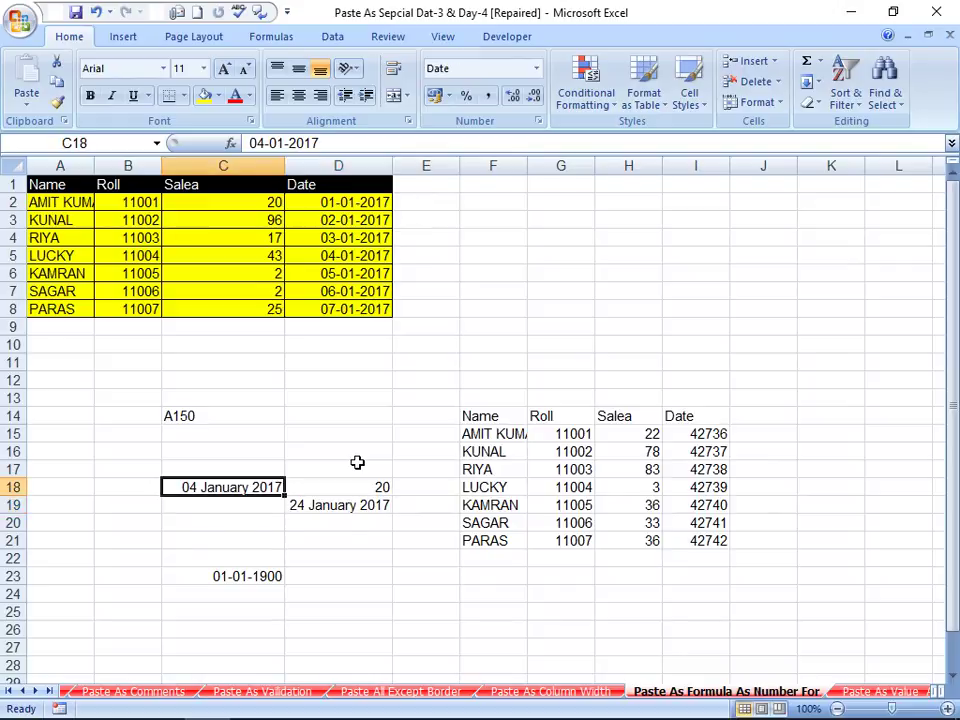
pyautogui.hotkey('ctrl', 'shift', '1')
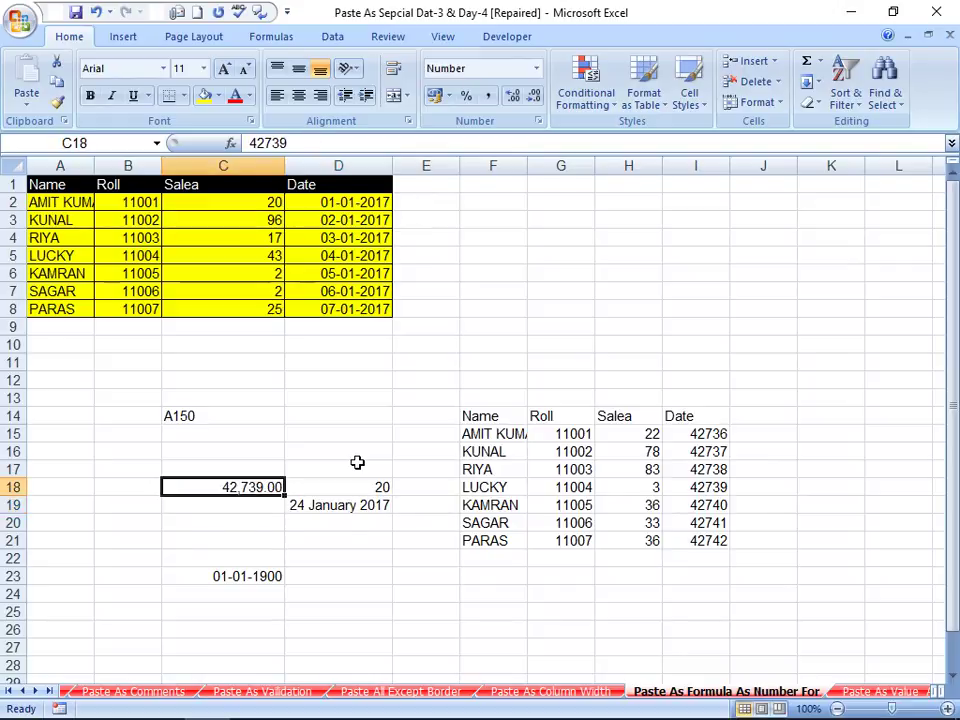
pyautogui.press('Down')
pyautogui.press('Right')
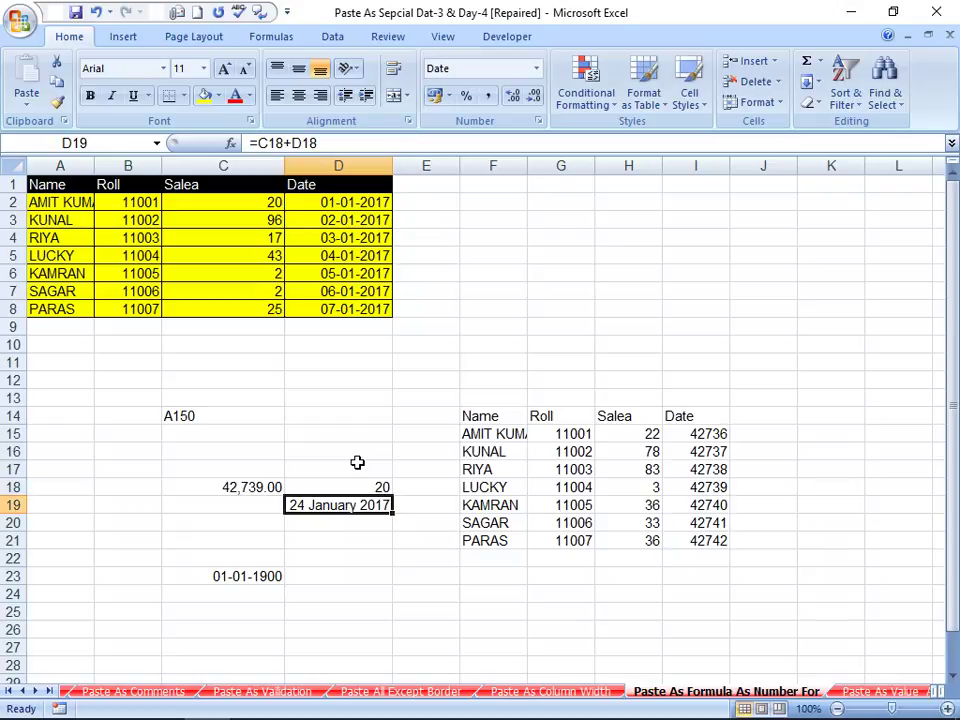
pyautogui.hotkey('ctrl', 'shift', '1')
pyautogui.press('Up')
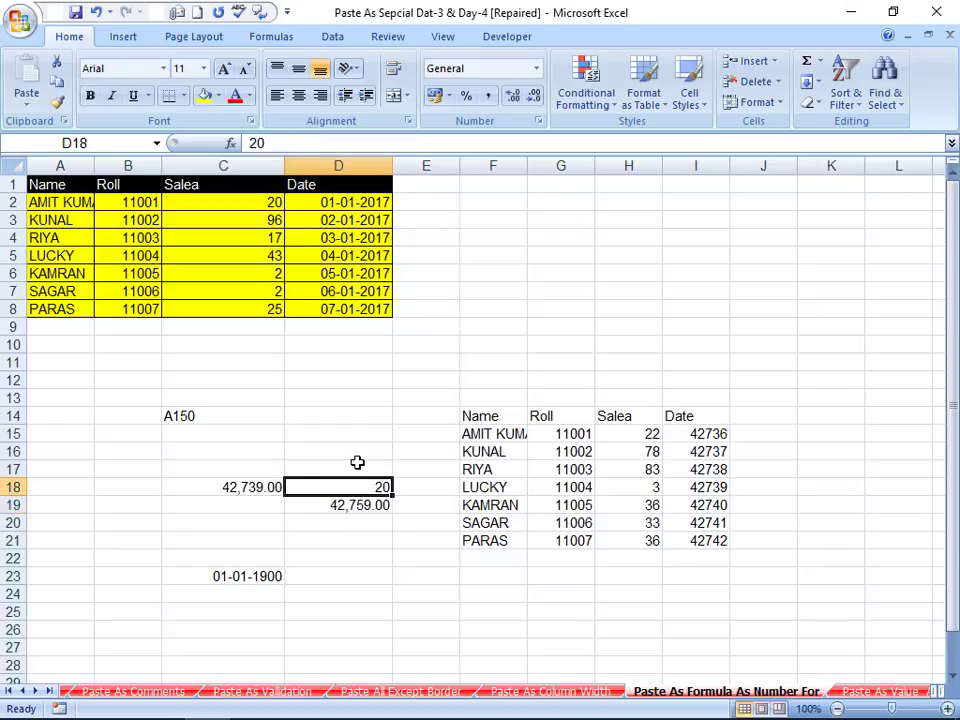
pyautogui.press('Left')
pyautogui.press('Down')
pyautogui.press('Right')
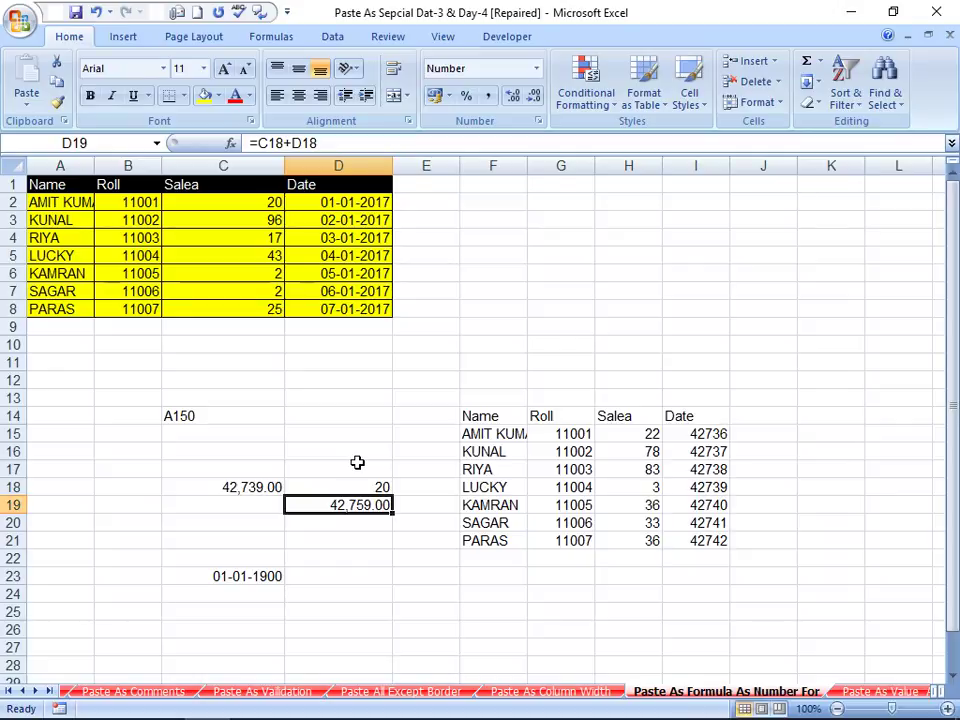
pyautogui.press('Up')
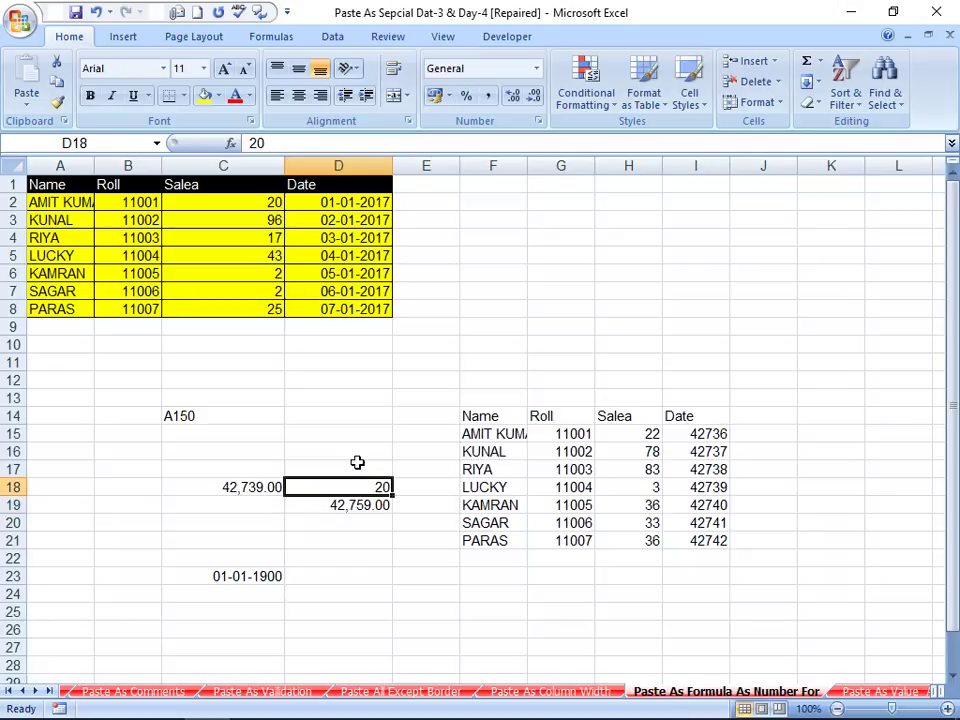
pyautogui.click(466, 432)
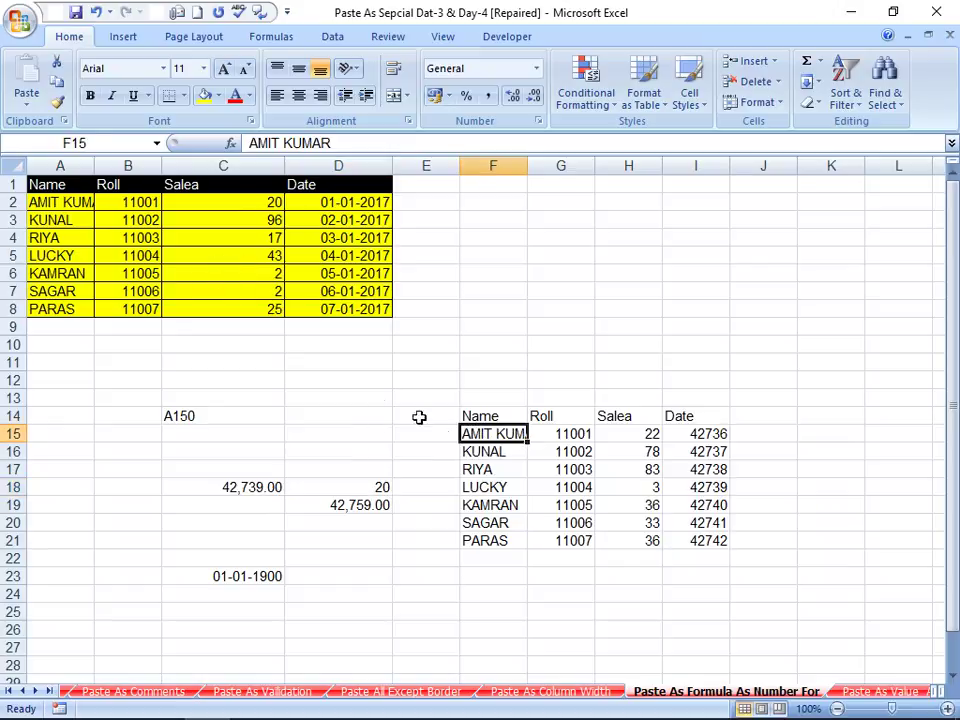
pyautogui.moveTo(30, 184); pyautogui.dragTo(340, 305)
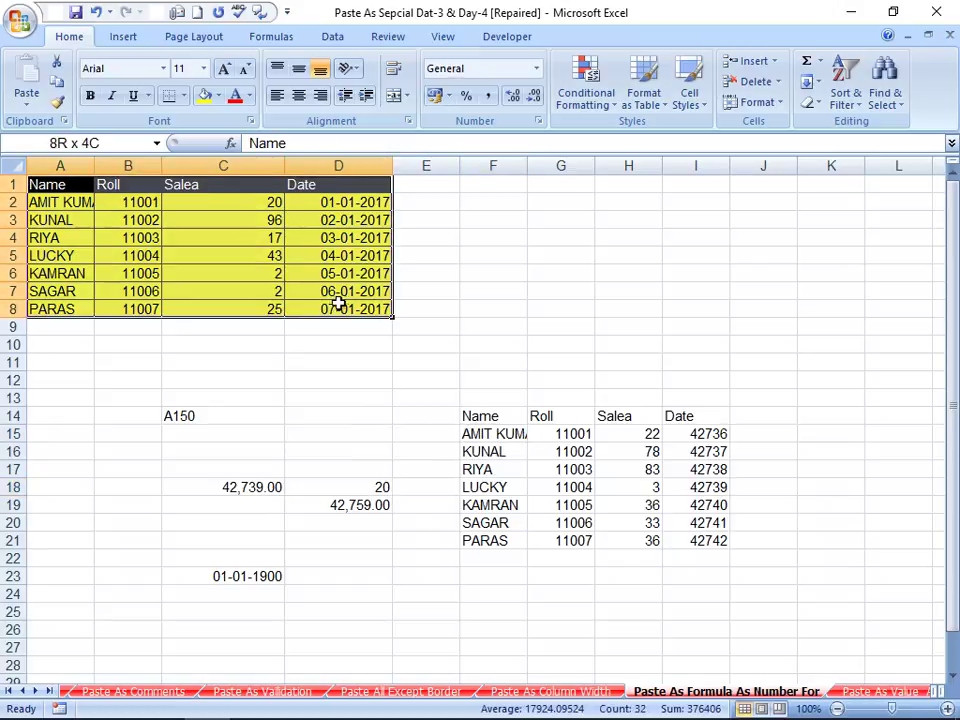
pyautogui.rightClick(340, 303)
pyautogui.click(368, 315)
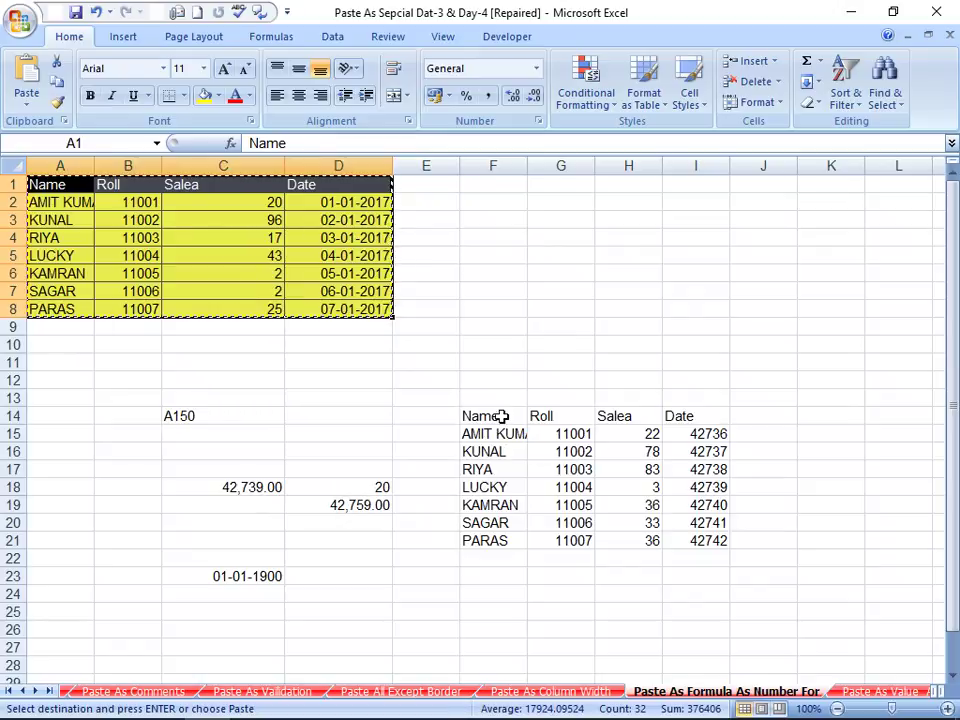
pyautogui.click(500, 416)
pyautogui.rightClick(502, 418)
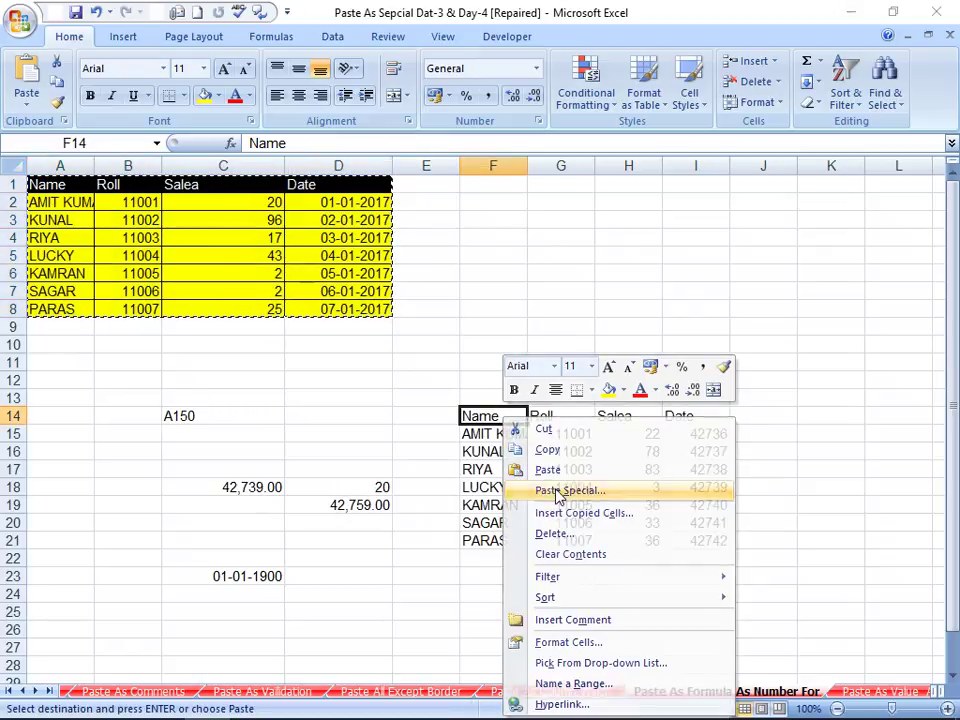
pyautogui.click(560, 491)
pyautogui.click(432, 417)
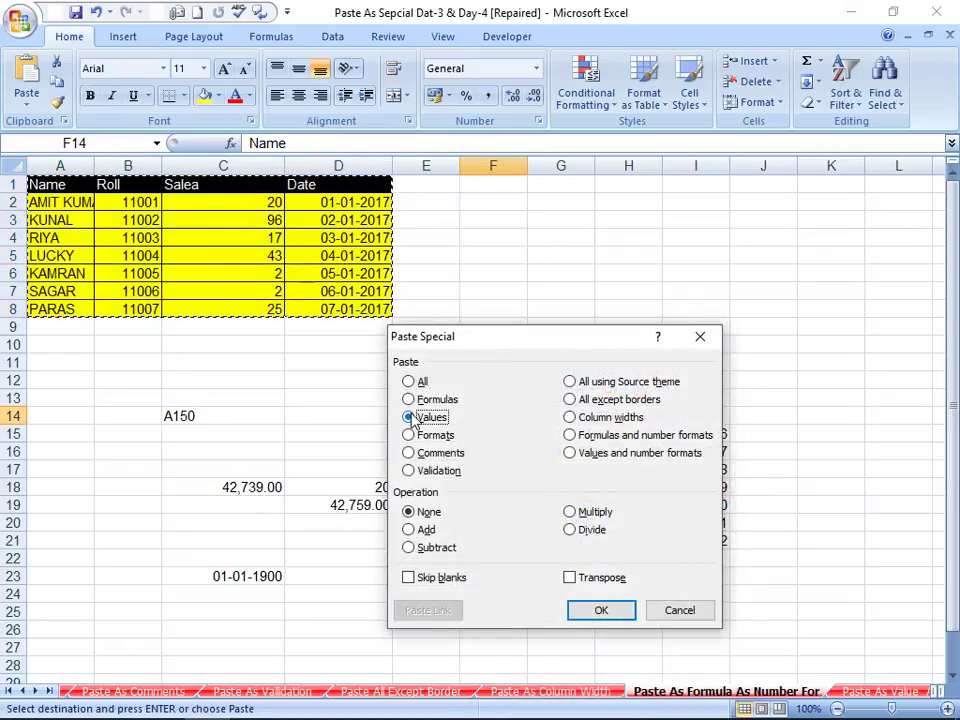
pyautogui.click(598, 609)
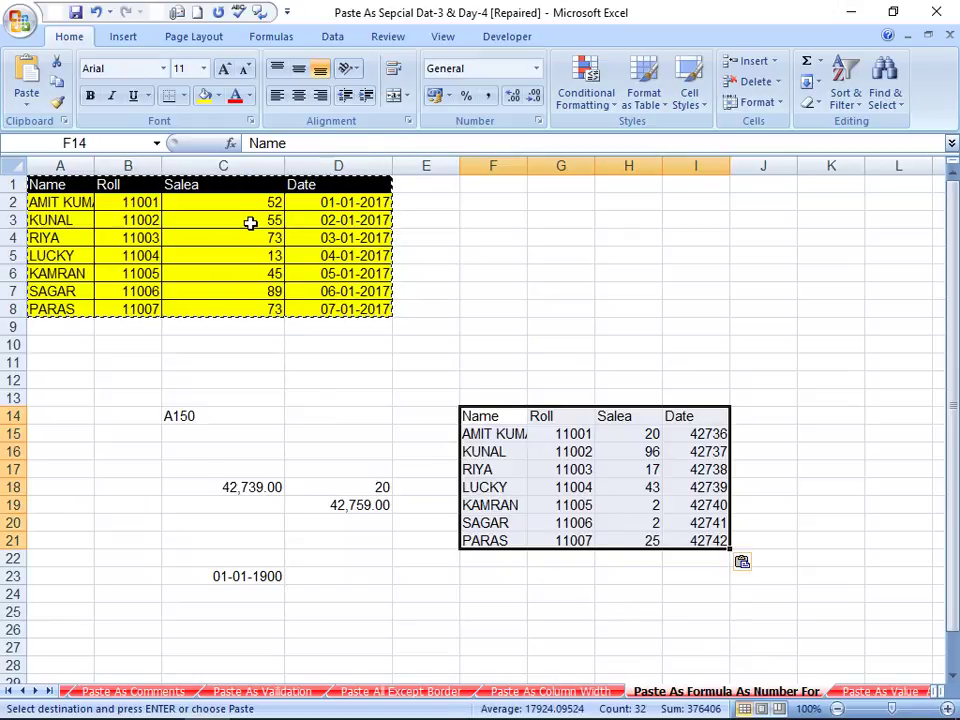
pyautogui.moveTo(250, 223); pyautogui.dragTo(229, 289)
pyautogui.click(655, 458)
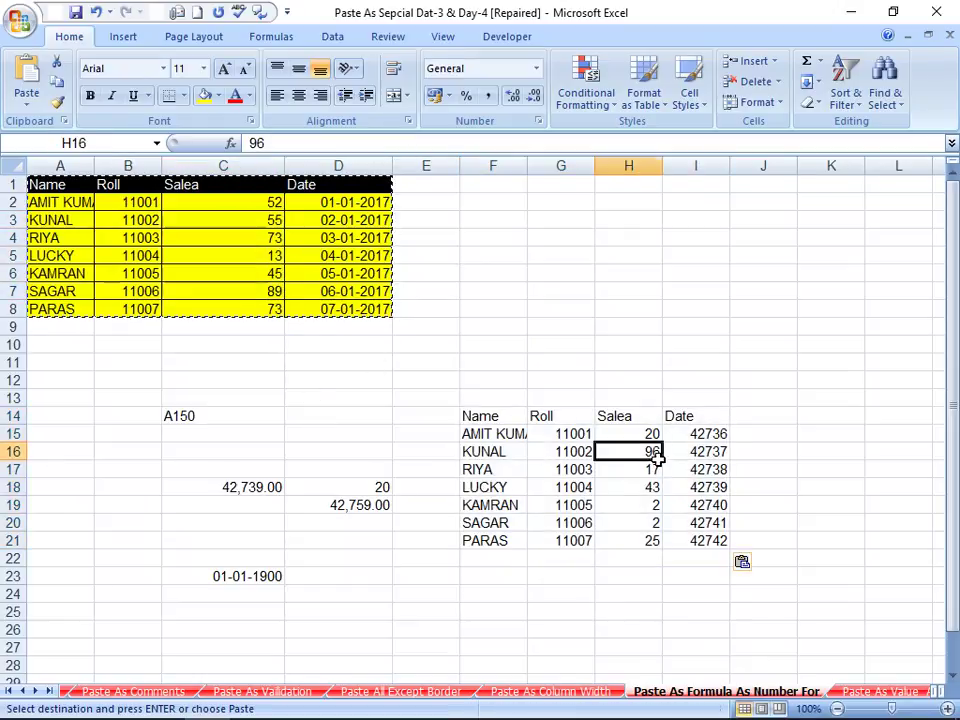
pyautogui.moveTo(655, 458); pyautogui.dragTo(680, 518)
pyautogui.click(710, 484)
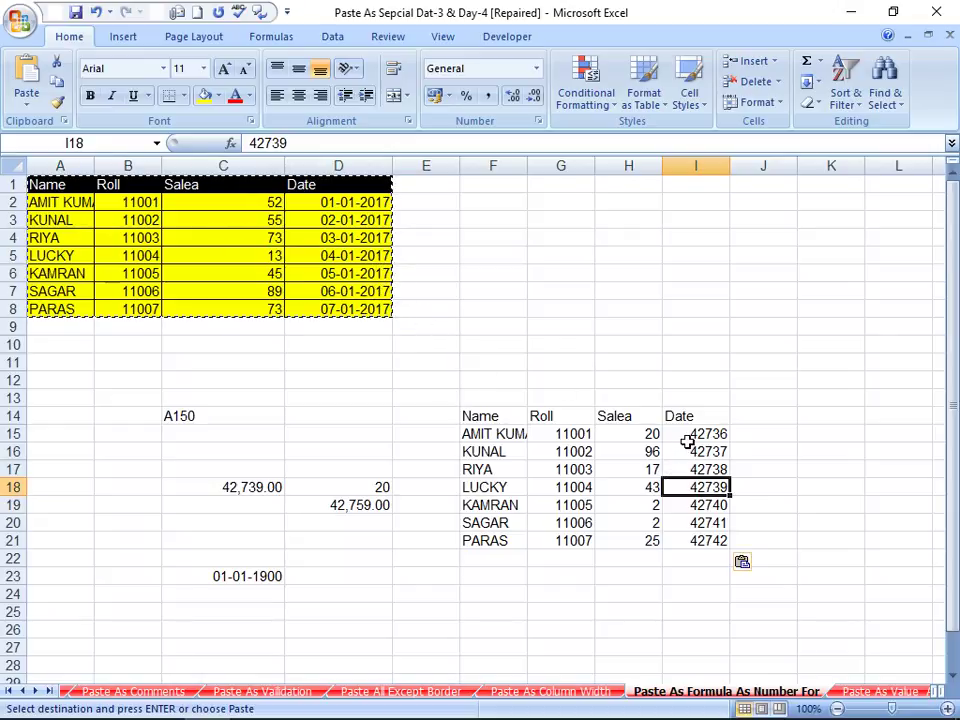
pyautogui.moveTo(690, 436); pyautogui.dragTo(706, 538)
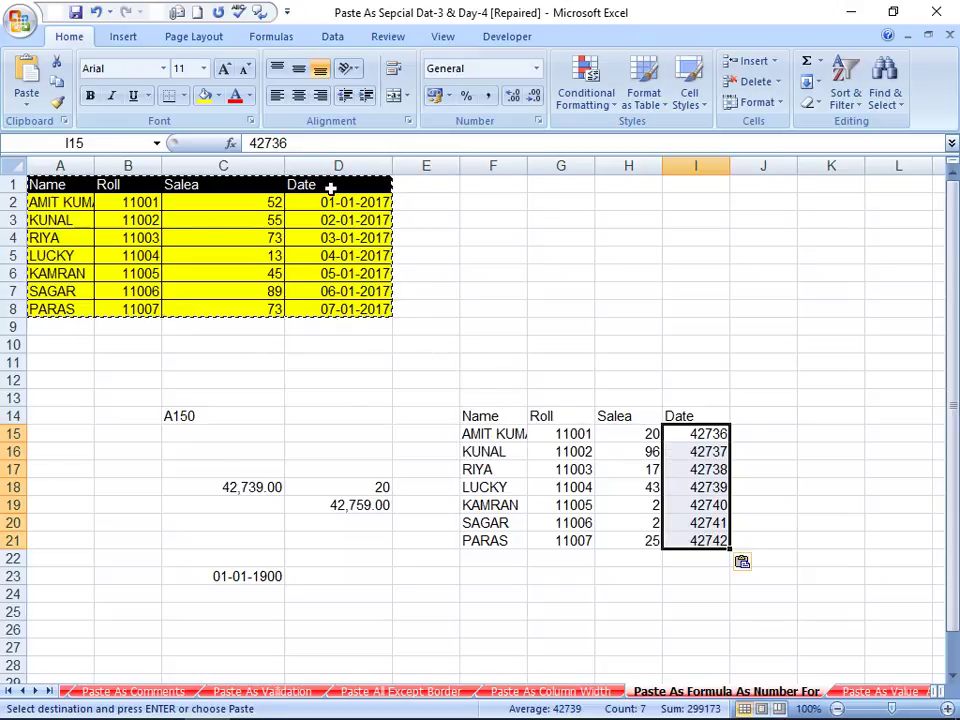
pyautogui.click(501, 418)
pyautogui.moveTo(501, 418); pyautogui.dragTo(497, 452)
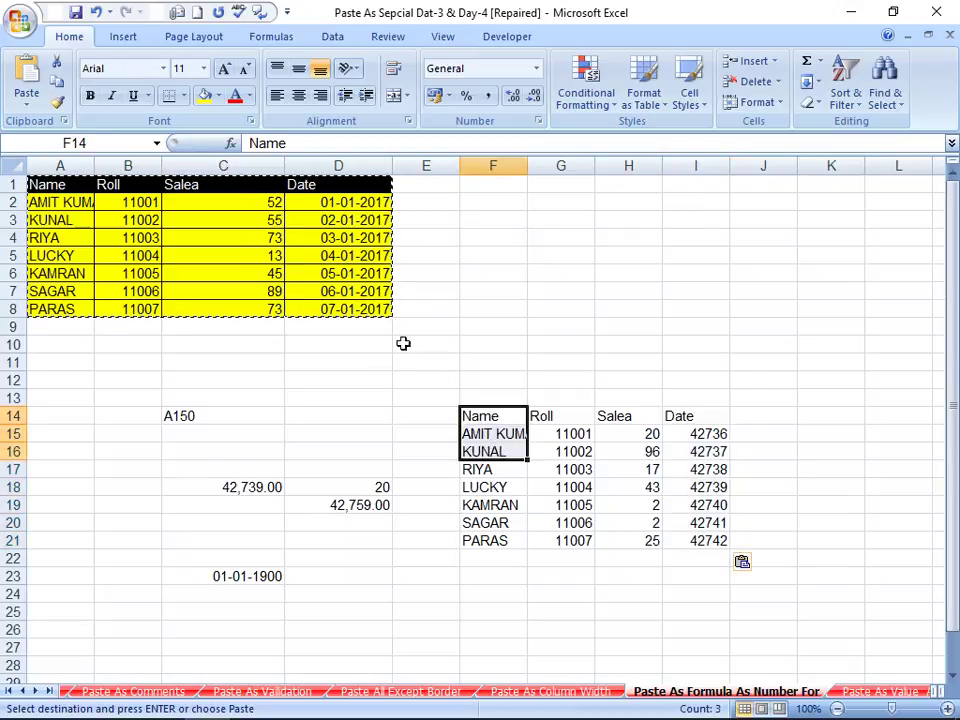
pyautogui.moveTo(465, 416)
pyautogui.mouseDown()
pyautogui.moveTo(549, 561)
pyautogui.moveTo(679, 532)
pyautogui.moveTo(688, 494)
pyautogui.mouseUp()
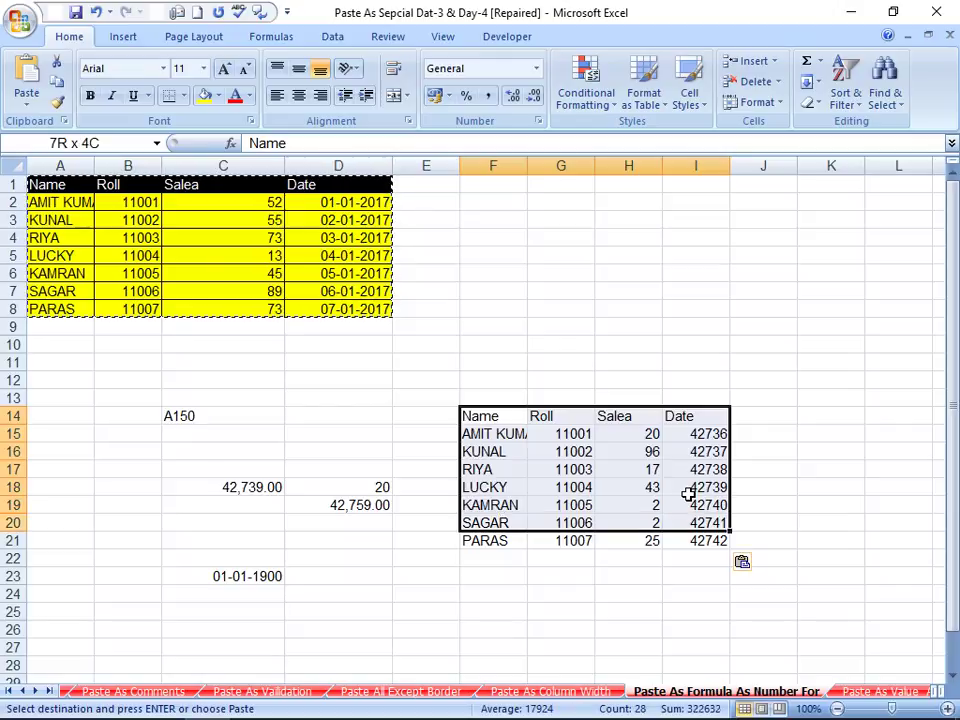
# - Clear the earlier pasted table and copy the source sales table A1:D8
pyautogui.press('Delete')
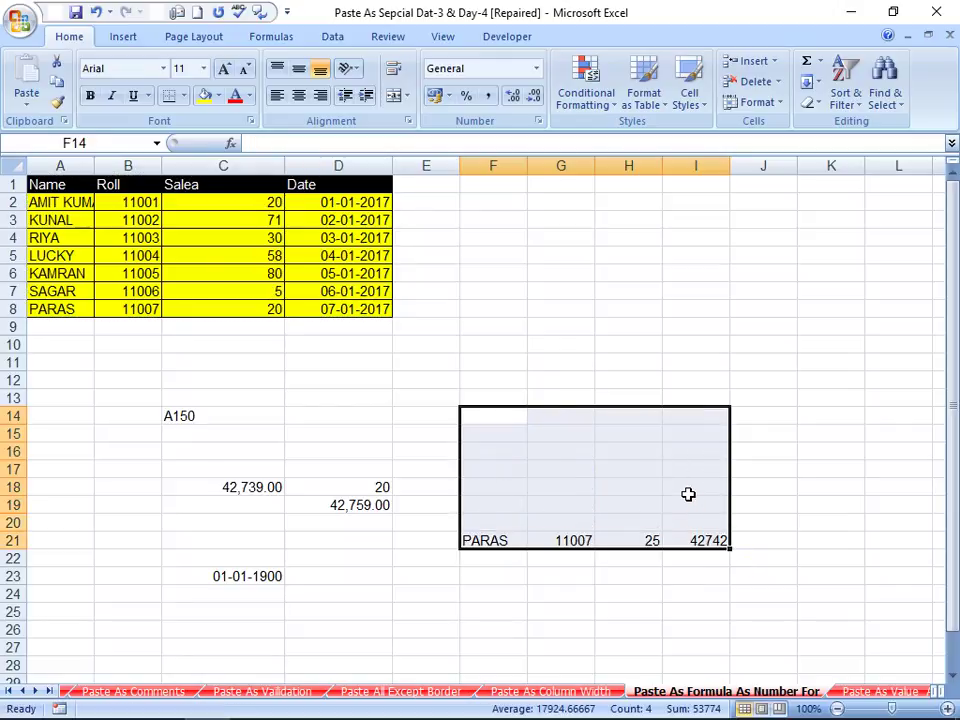
pyautogui.press('Delete')
pyautogui.hotkey('ctrl', 'Up')
pyautogui.press('Left')
pyautogui.press('Left')
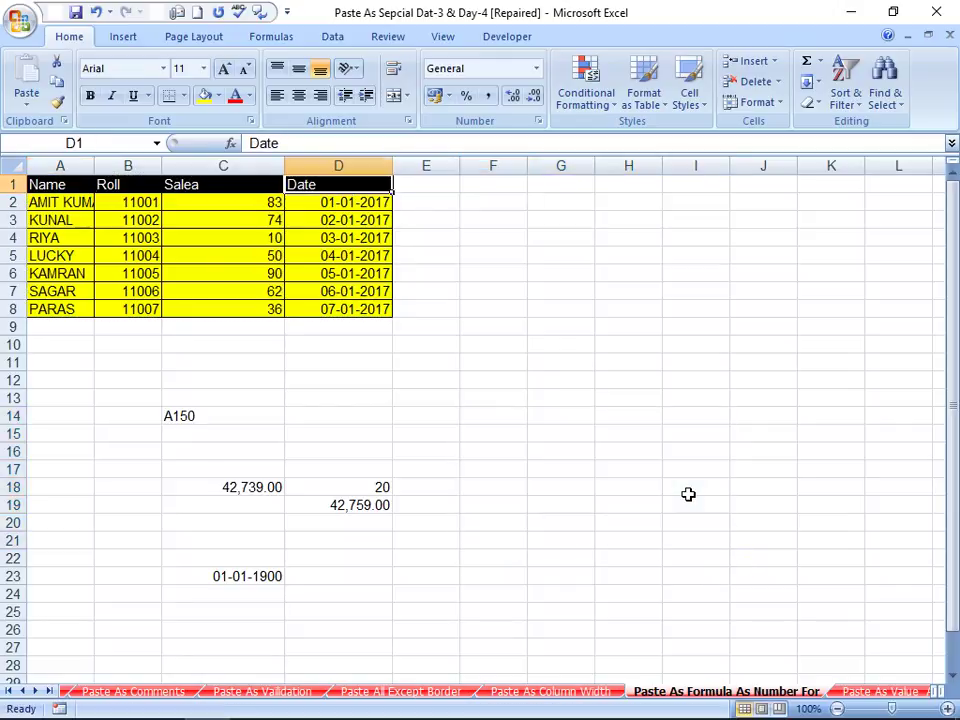
pyautogui.press('Left')
pyautogui.press('Left')
pyautogui.press('Left')
pyautogui.hotkey('ctrl', 'shift', 'Right')
pyautogui.hotkey('ctrl', 'shift', 'Down')
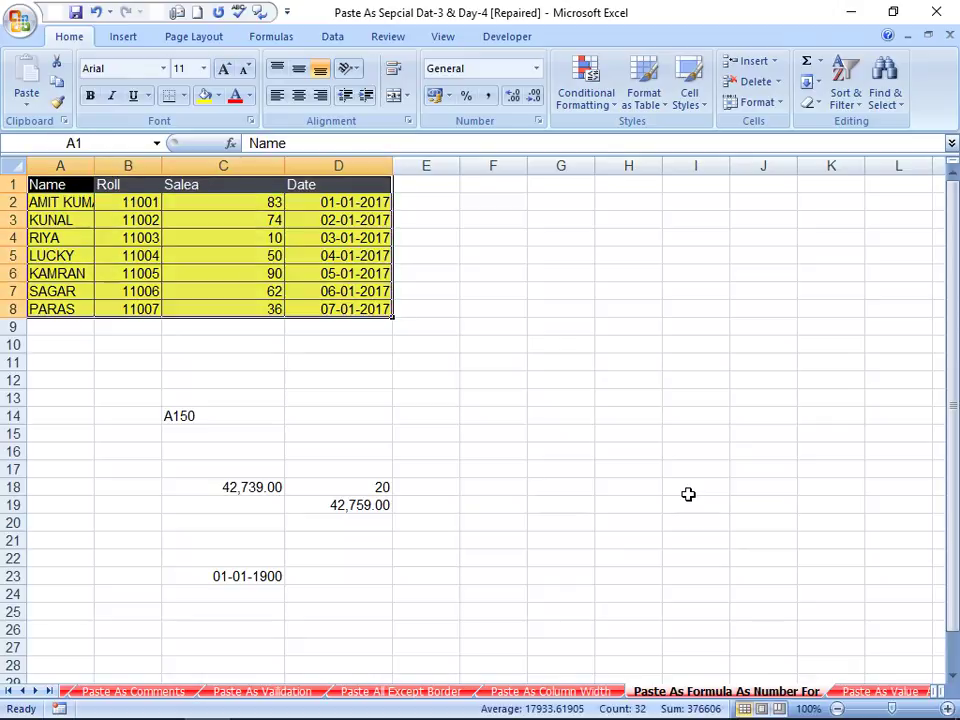
pyautogui.hotkey('ctrl', 'c')
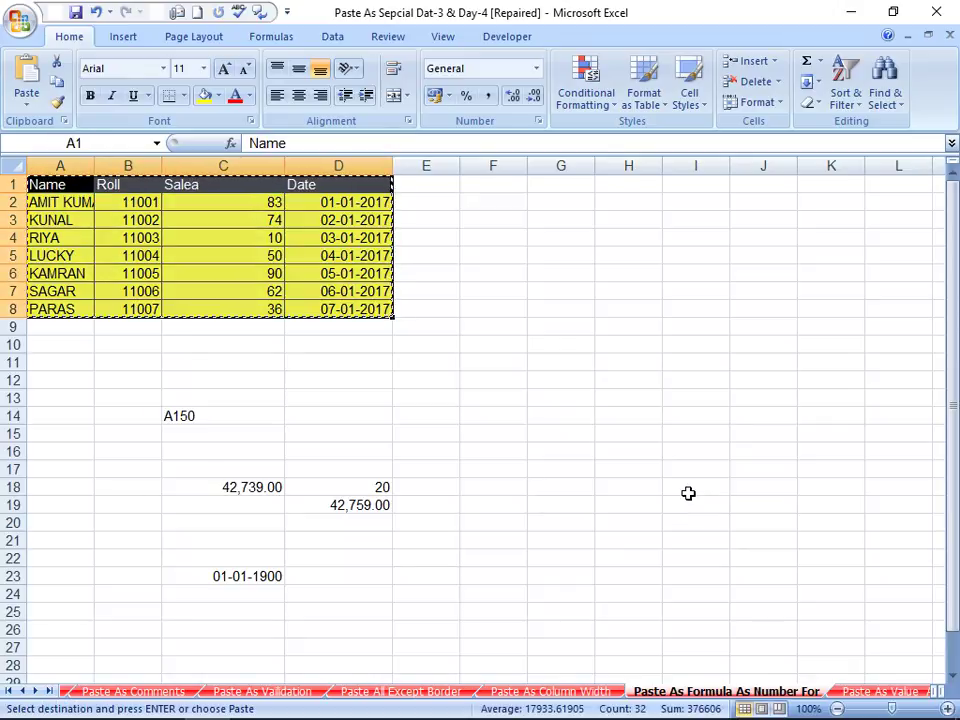
# - Paste Special the table at F14 as values and number formats
pyautogui.click(485, 418)
pyautogui.rightClick(486, 419)
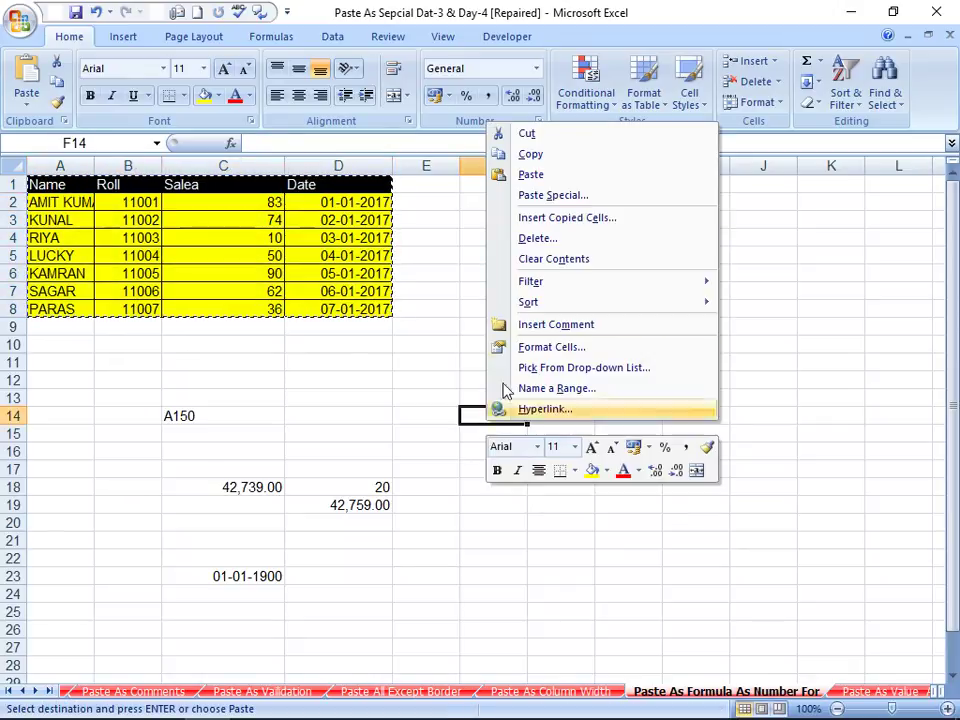
pyautogui.click(543, 197)
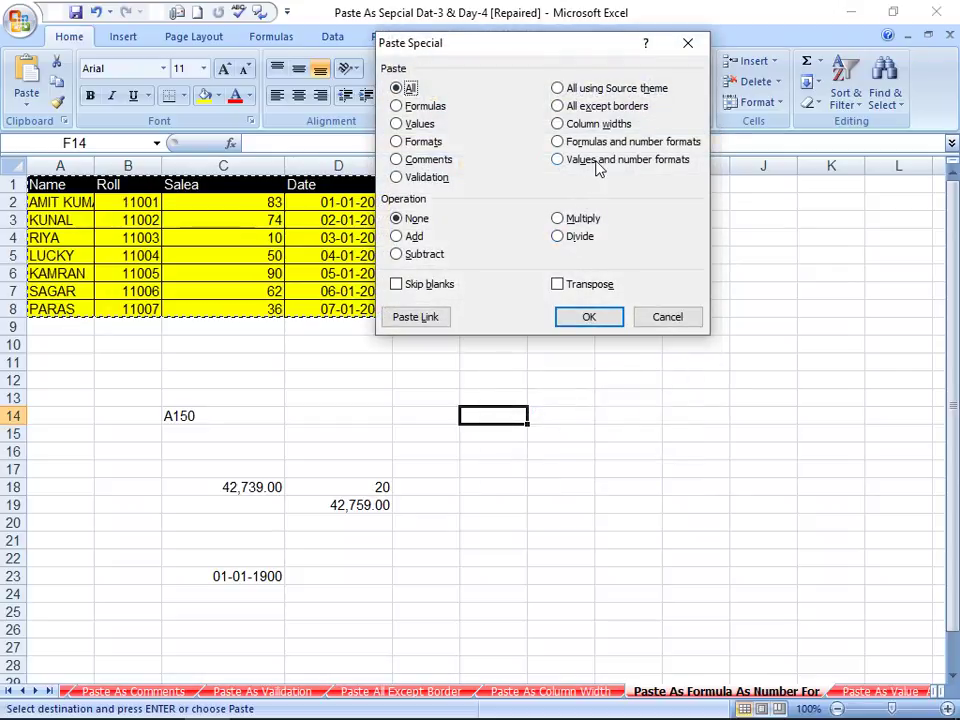
pyautogui.click(597, 162)
pyautogui.click(600, 322)
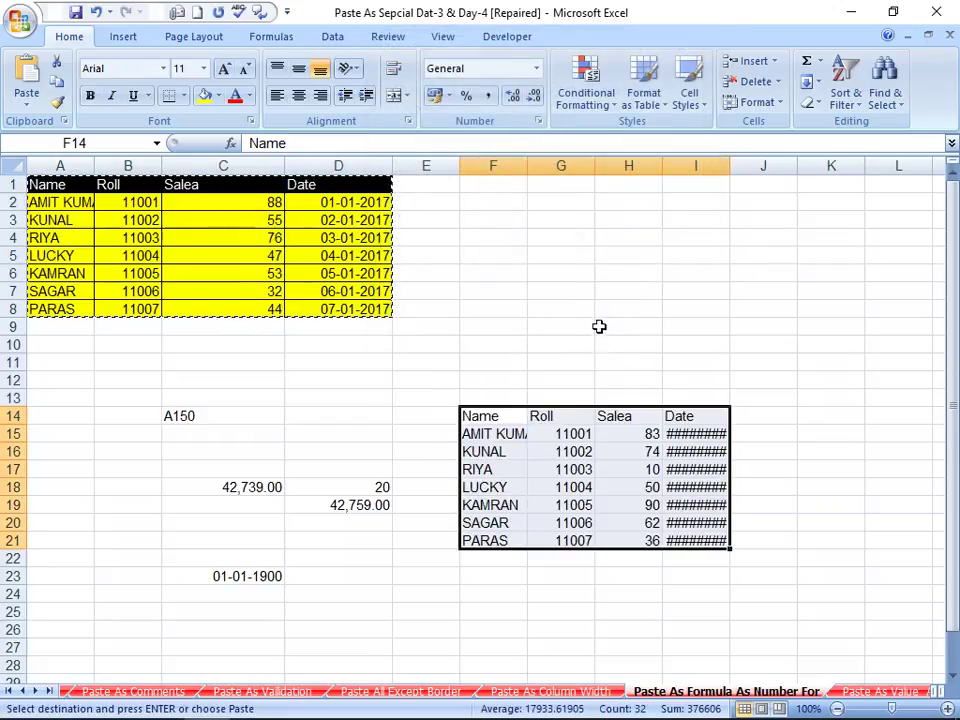
# - Widen the pasted Date column and check the pasted roll, sales and date values
pyautogui.click(556, 505)
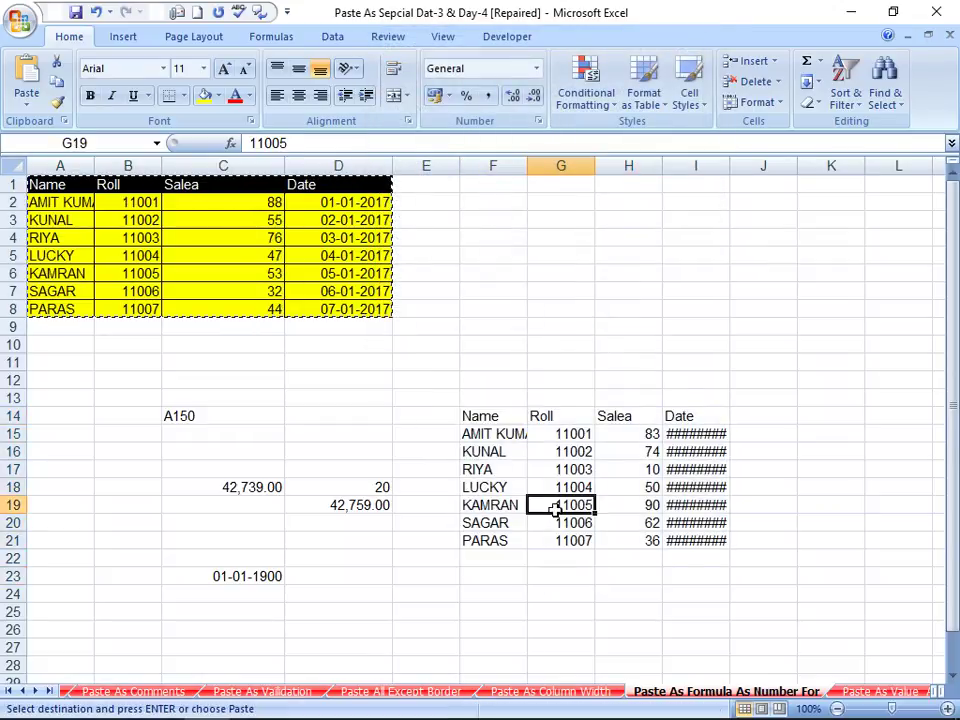
pyautogui.doubleClick(735, 173)
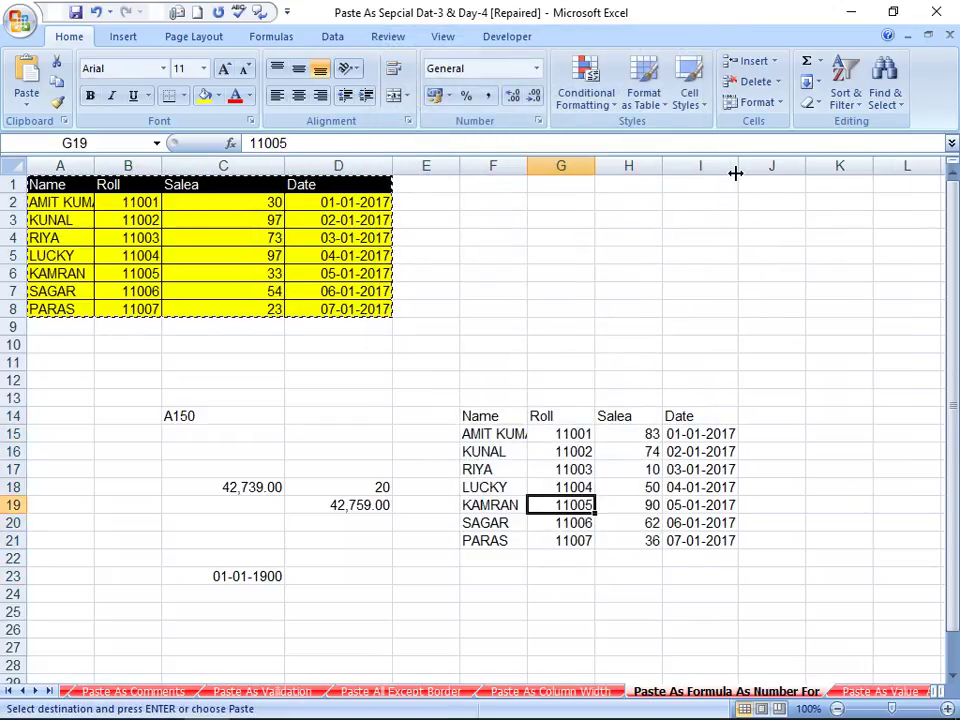
pyautogui.click(627, 497)
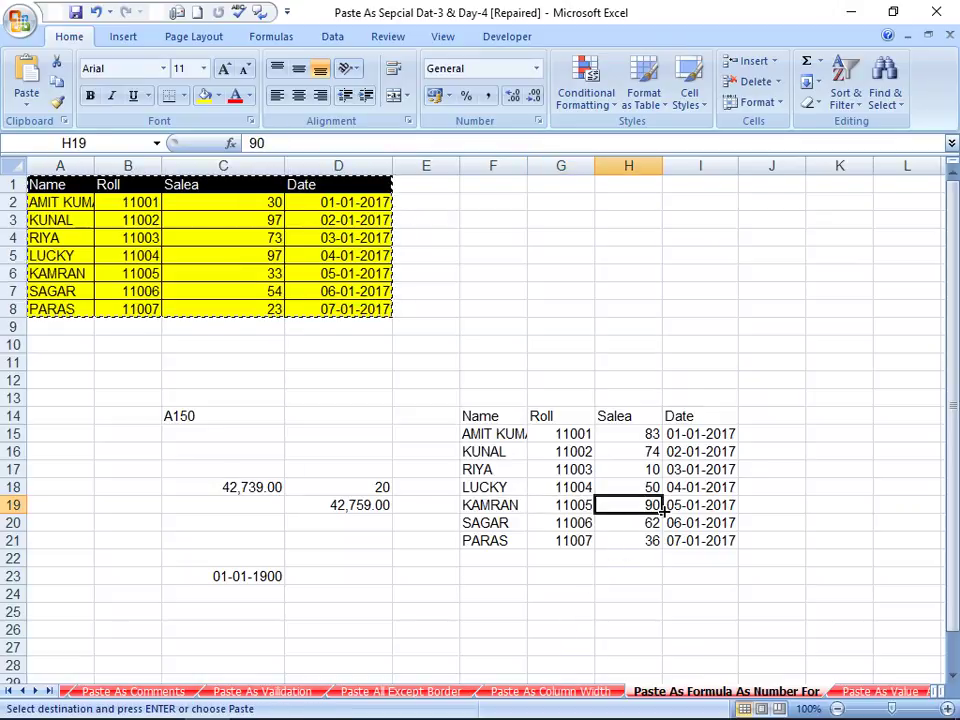
pyautogui.click(665, 510)
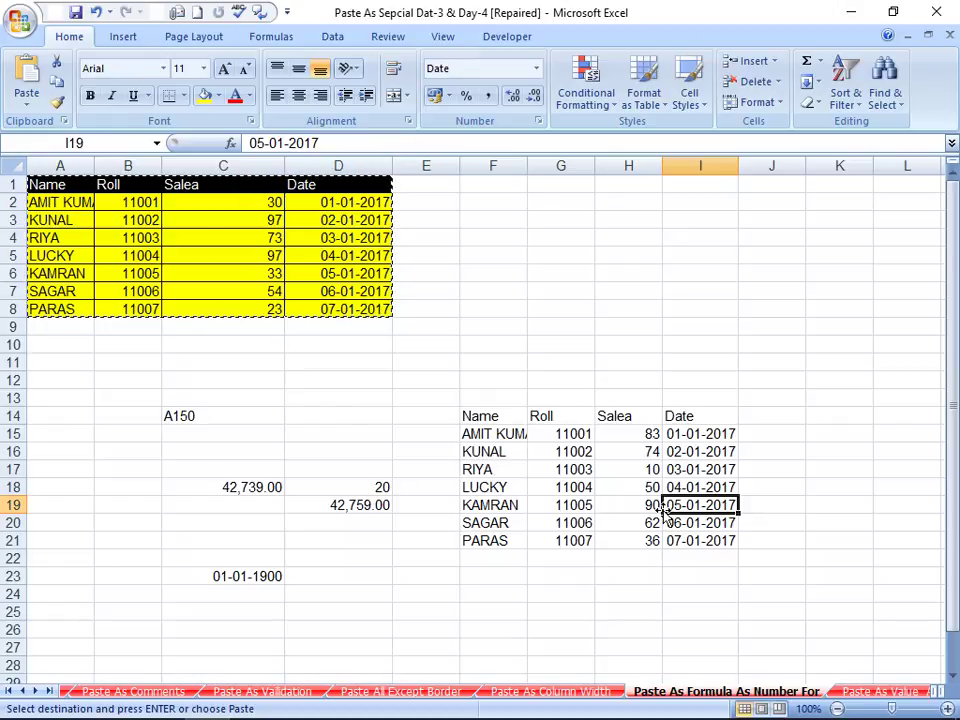
# - Select the pasted copy at F14:I21 and delete it
pyautogui.press('Up')
pyautogui.press('Up')
pyautogui.press('Up')
pyautogui.press('Up')
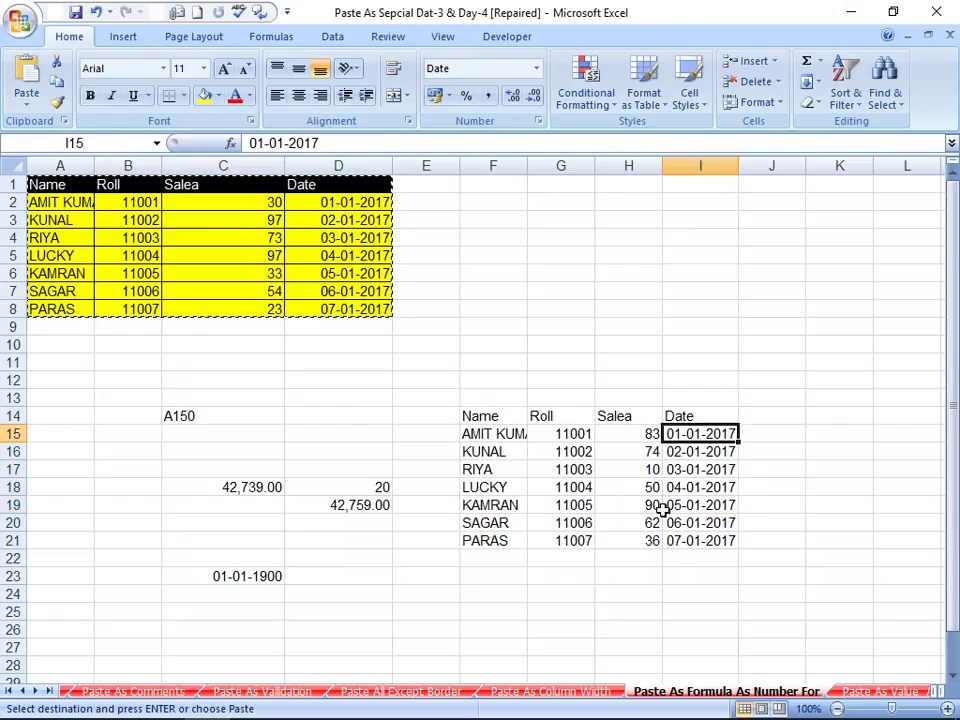
pyautogui.press('Left')
pyautogui.press('Left')
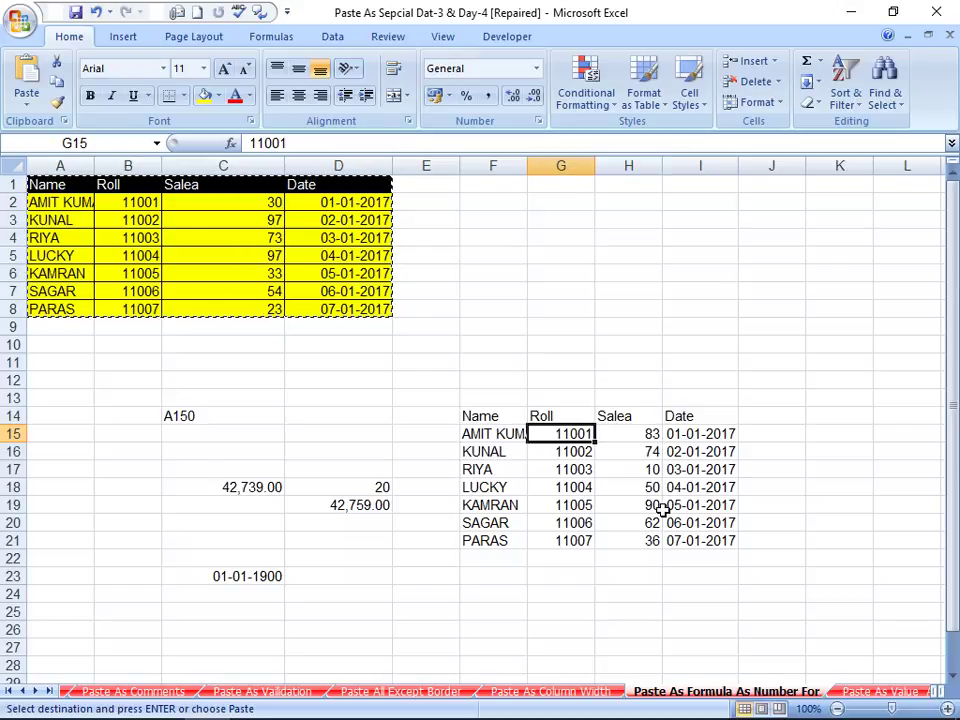
pyautogui.press('Up')
pyautogui.press('Right')
pyautogui.press('Right')
pyautogui.press('Right')
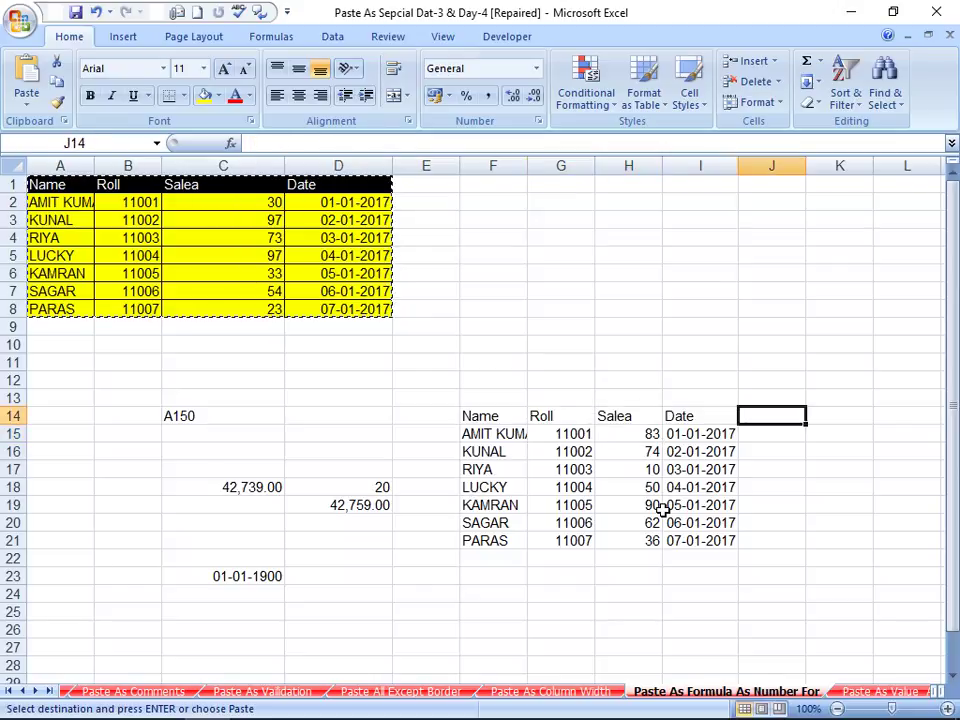
pyautogui.press('Down')
pyautogui.press('Left')
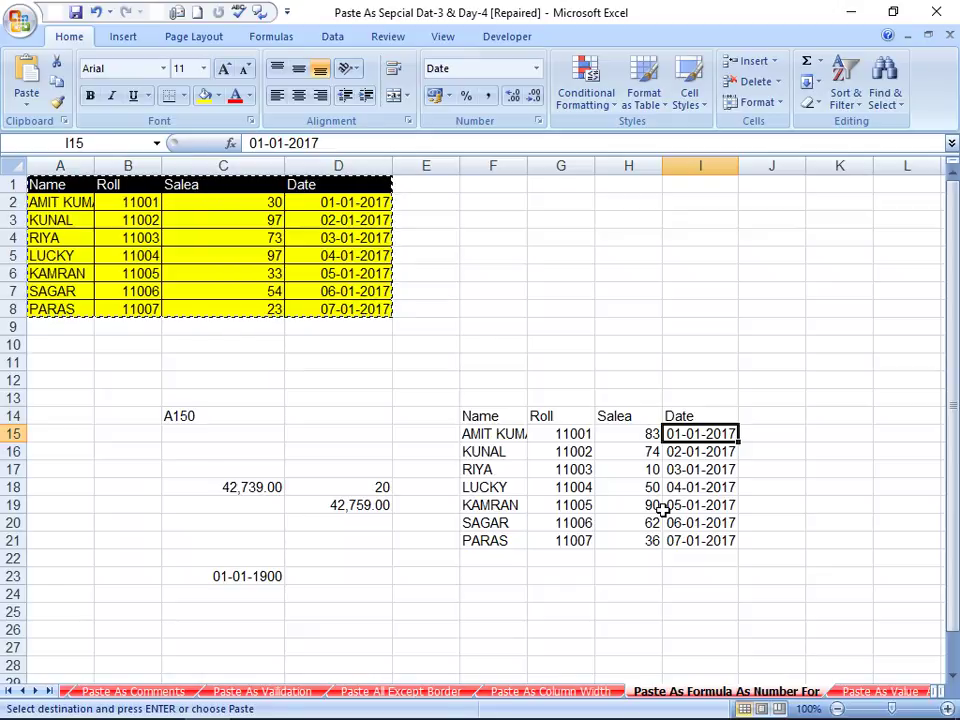
pyautogui.press('Left')
pyautogui.press('Left')
pyautogui.press('Left')
pyautogui.press('Up')
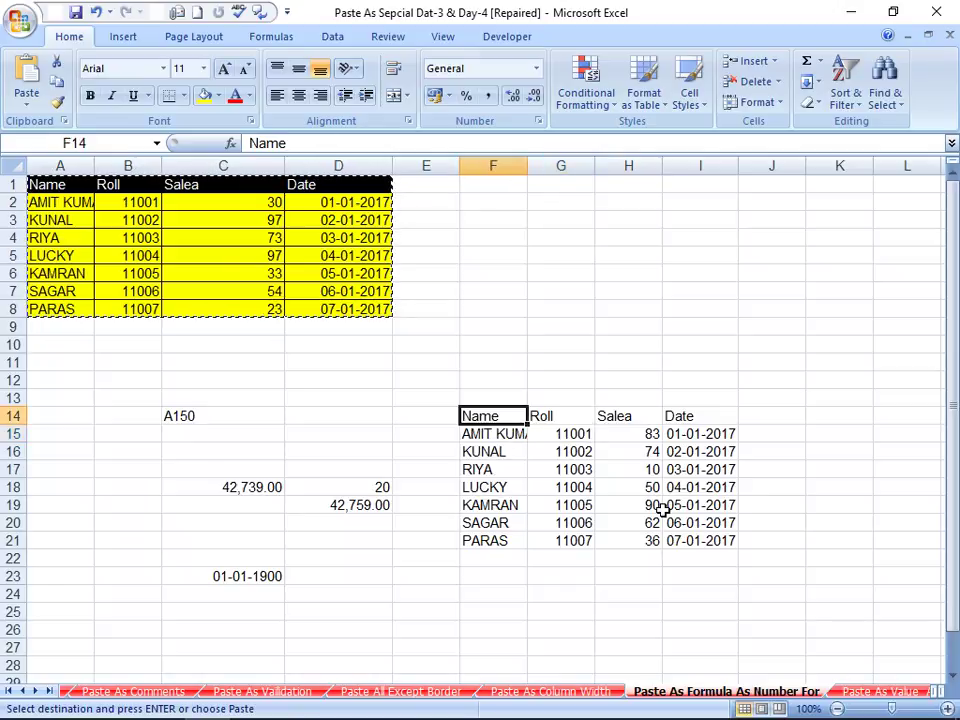
pyautogui.hotkey('ctrl', 'a')
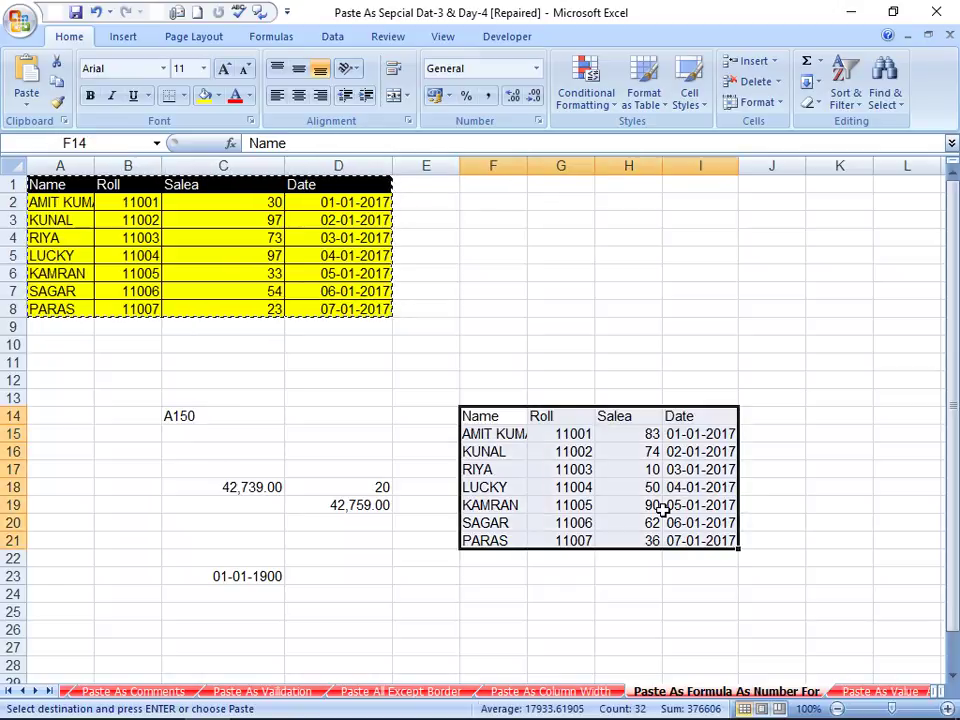
pyautogui.press('Delete')
pyautogui.press('Up')
# - Enter =RANDBETWEEN(1,100) in F2 and fill it down through F14
pyautogui.press('Up')
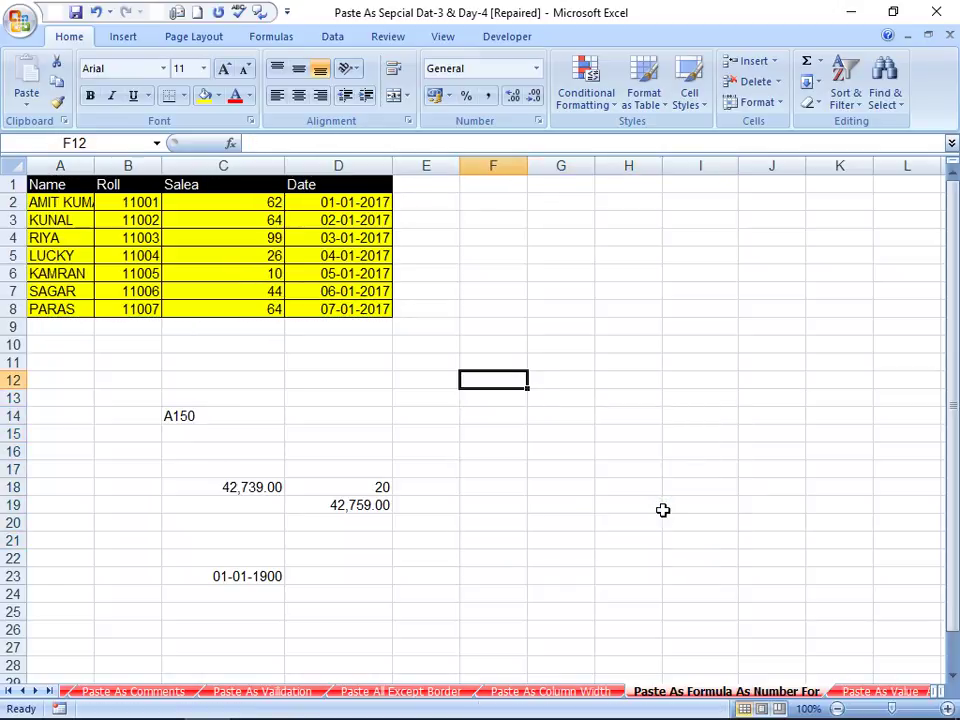
pyautogui.press('Up')
pyautogui.press('Up')
pyautogui.press('Up')
pyautogui.press('Left')
pyautogui.press('Left')
pyautogui.press('Left')
pyautogui.press('Up')
pyautogui.press('Up')
pyautogui.press('Up')
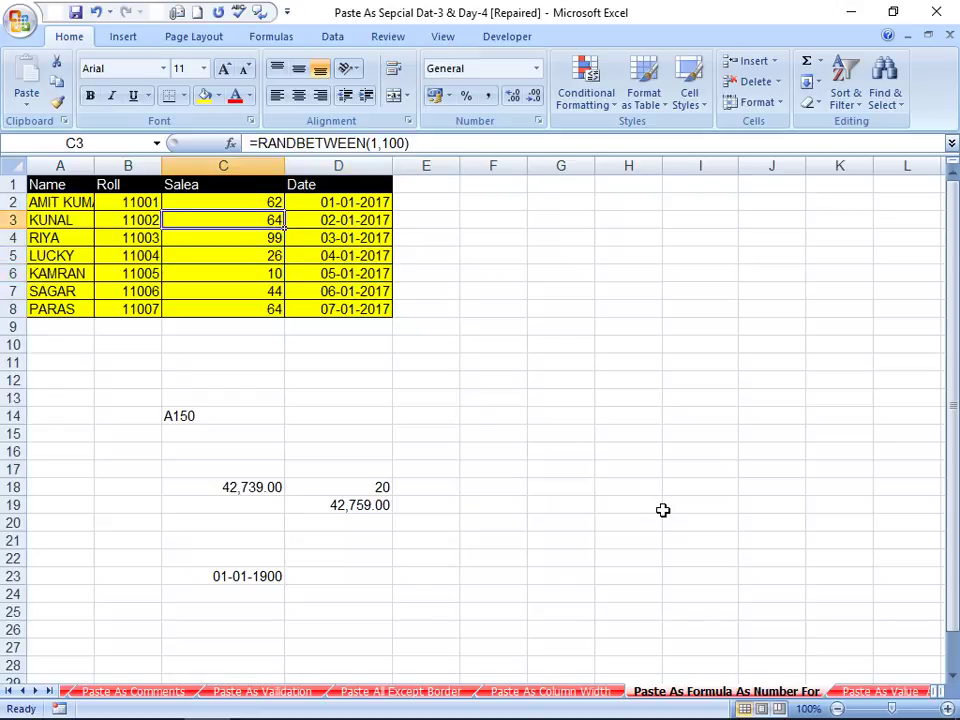
pyautogui.press('Up')
pyautogui.press('Right')
pyautogui.press('Right')
pyautogui.press('Right')
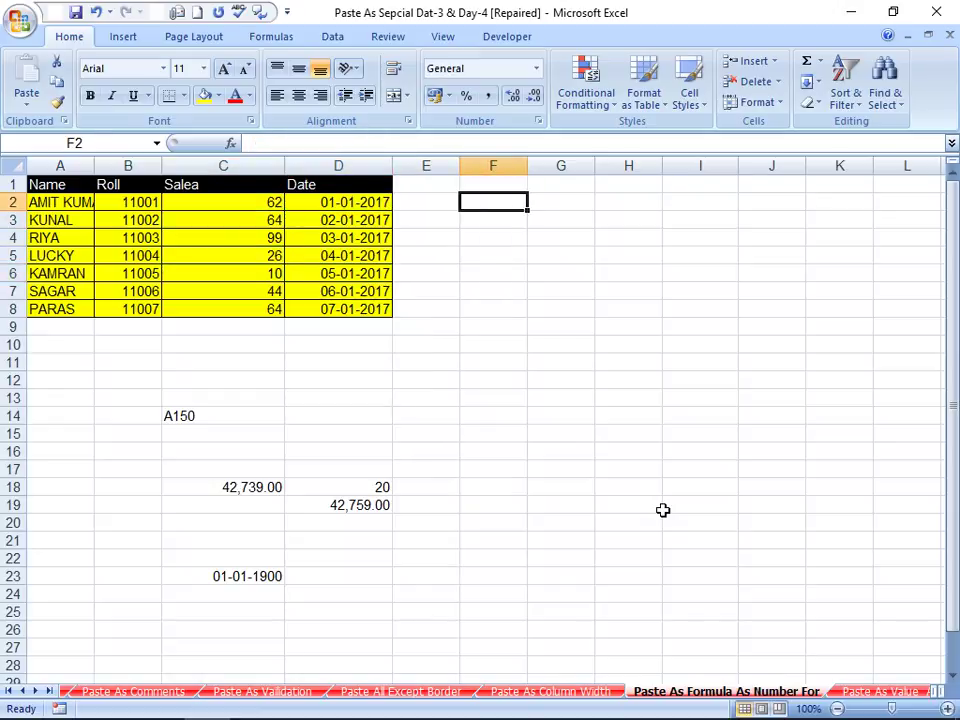
pyautogui.write('=RA')
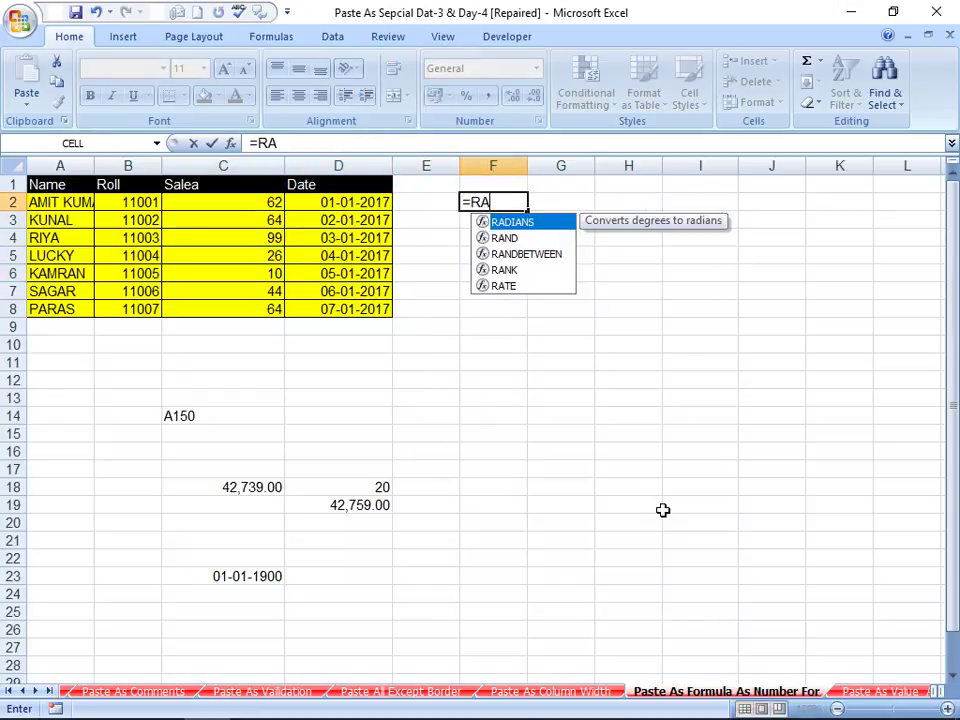
pyautogui.write('ND')
pyautogui.press('Down')
pyautogui.press('Tab')
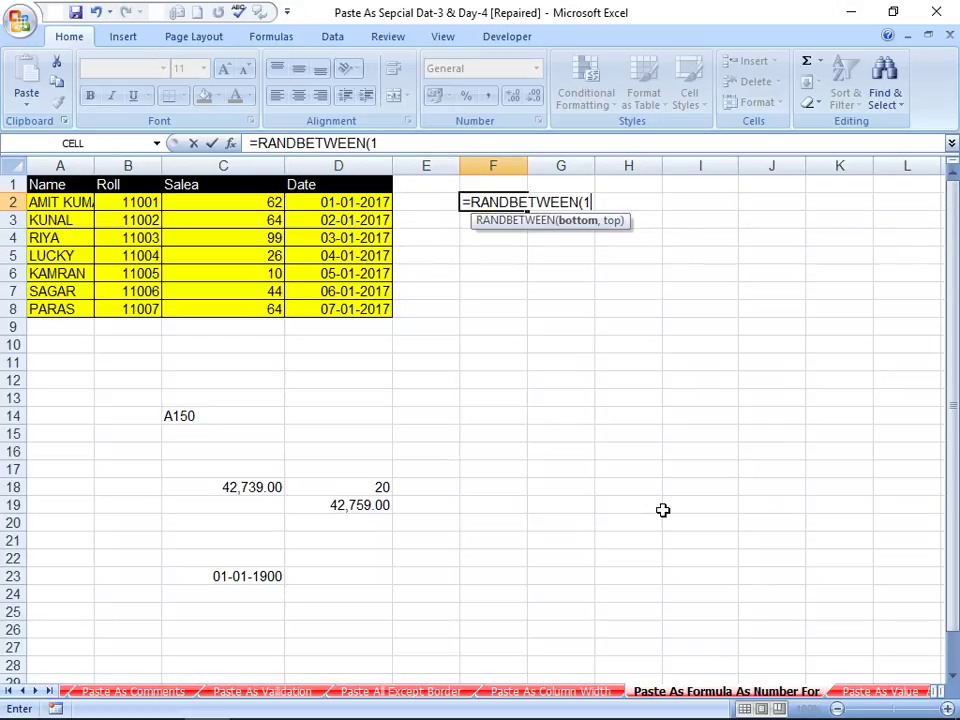
pyautogui.write(',100')
pyautogui.press('Return')
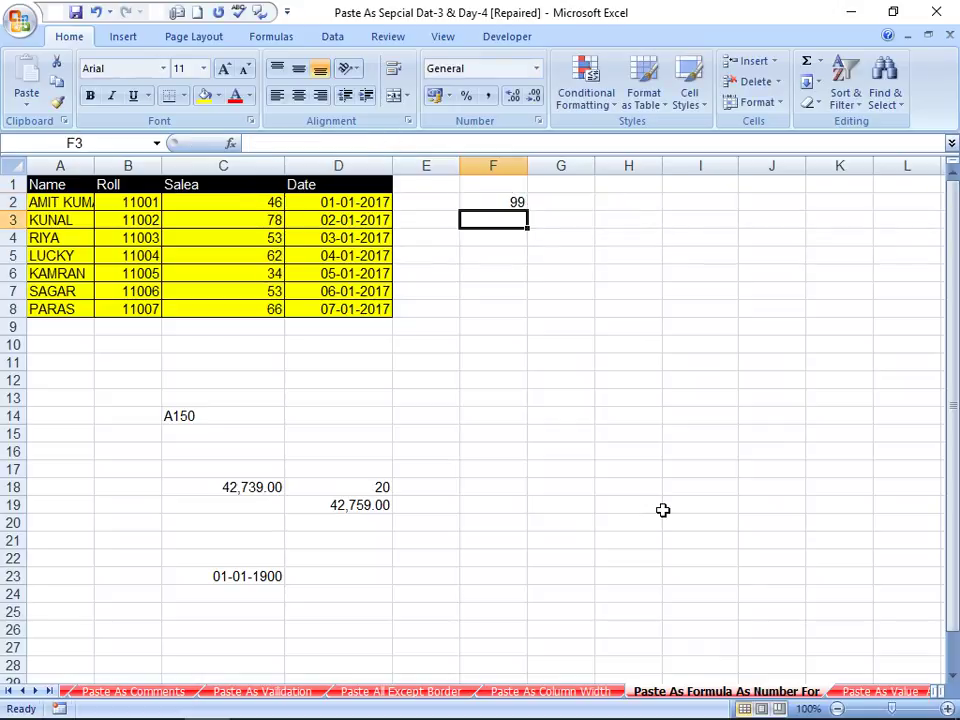
pyautogui.press('Up')
pyautogui.hotkey('shift', 'Down')
pyautogui.hotkey('shift', 'Down')
pyautogui.hotkey('shift', 'Down')
pyautogui.hotkey('shift', 'Down')
pyautogui.hotkey('shift', 'Down')
pyautogui.hotkey('shift', 'Down')
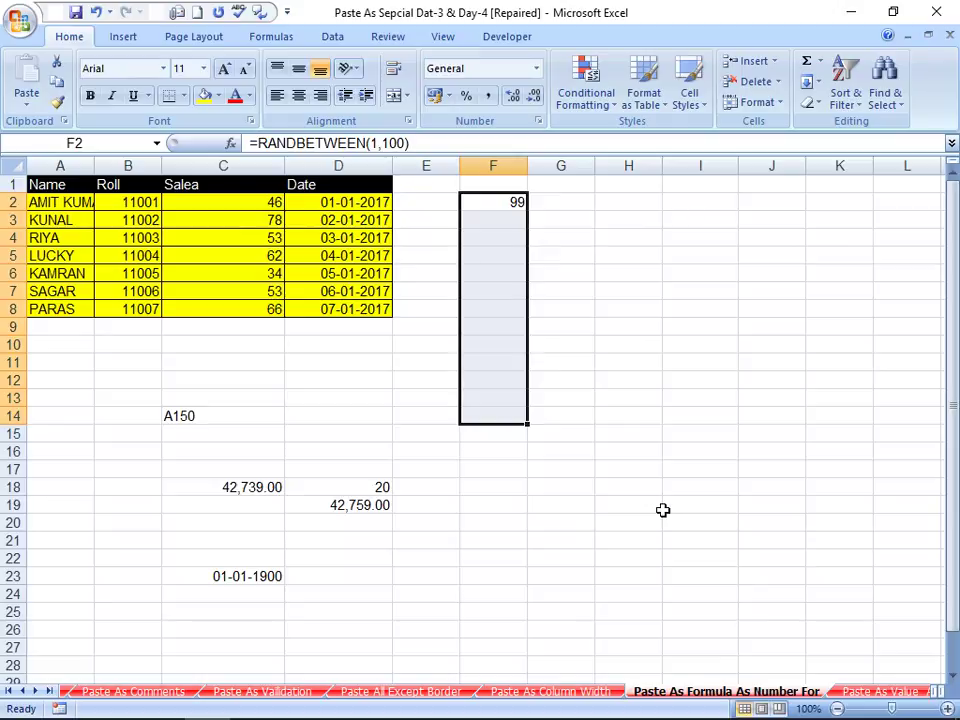
pyautogui.hotkey('ctrl', 'd')
# - Recalculate the sheet to generate new random numbers
pyautogui.press('Right')
pyautogui.press('Right')
pyautogui.press('Right')
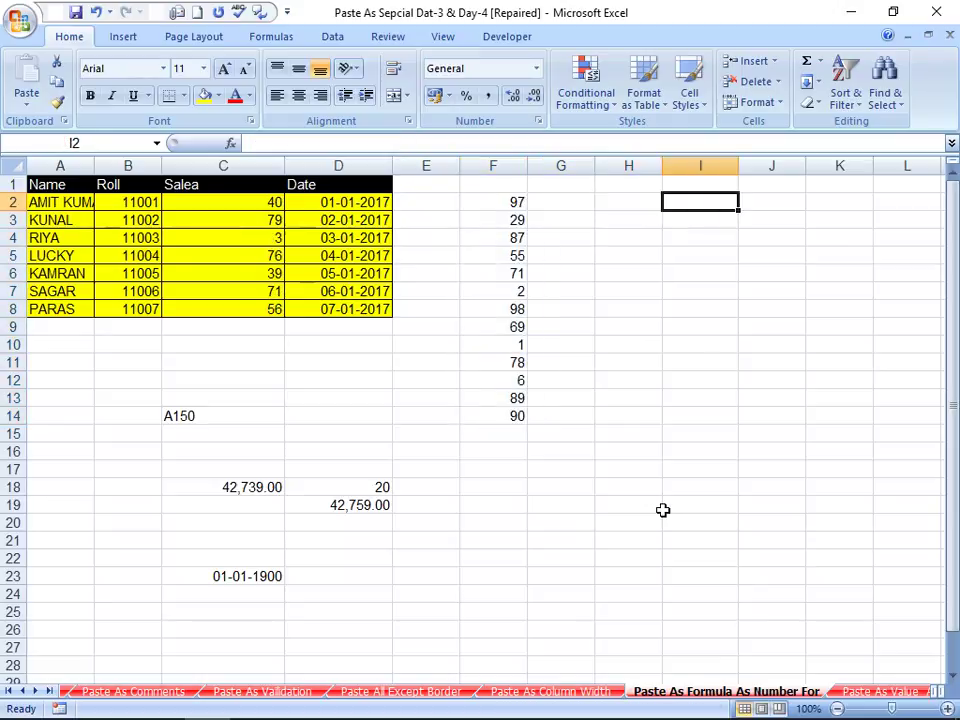
pyautogui.press('Down')
pyautogui.press('Down')
pyautogui.press('Return')
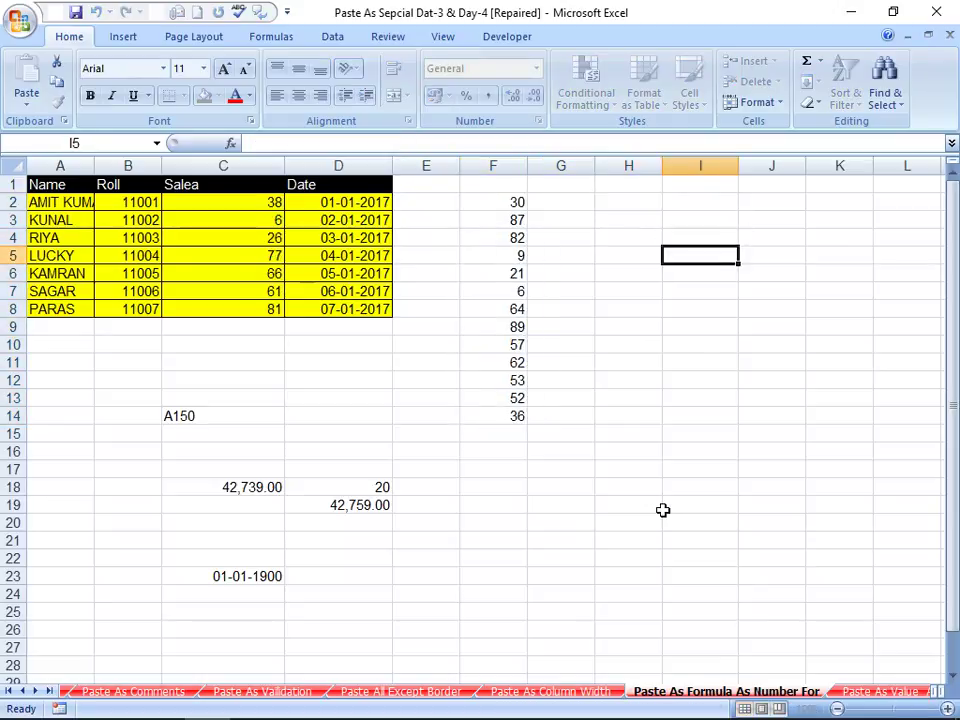
pyautogui.press('Return')
pyautogui.press('Return')
pyautogui.press('Return')
pyautogui.press('Return')
pyautogui.press('Return')
pyautogui.press('Return')
pyautogui.press('Return')
pyautogui.press('F2')
pyautogui.press('Return')
pyautogui.press('Return')
pyautogui.press('Return')
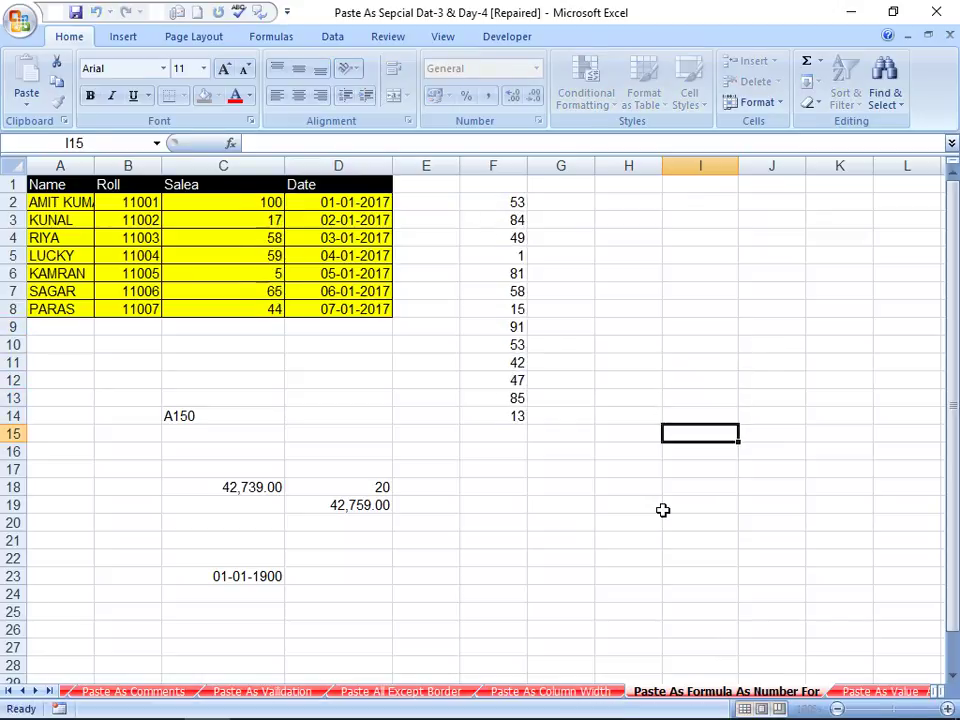
pyautogui.press('Return')
pyautogui.press('Return')
pyautogui.press('Return')
pyautogui.press('Return')
pyautogui.press('Return')
pyautogui.press('Return')
pyautogui.press('Return')
pyautogui.press('Return')
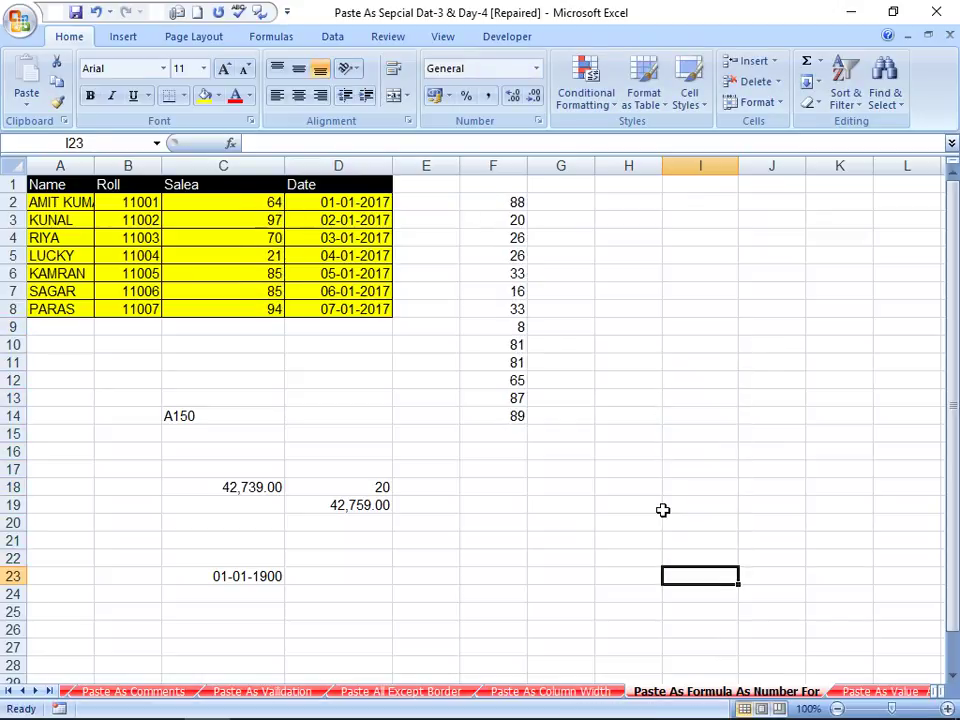
pyautogui.press('Up')
pyautogui.press('Up')
# - Select F2:F14 and clear the random numbers from column F
pyautogui.press('Left')
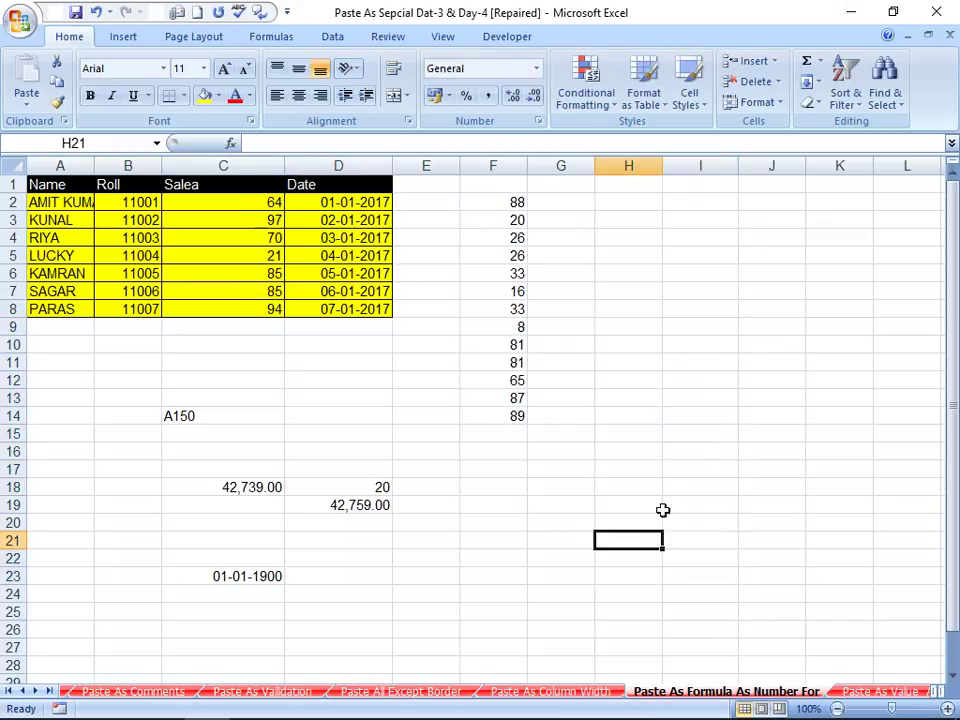
pyautogui.press('Left')
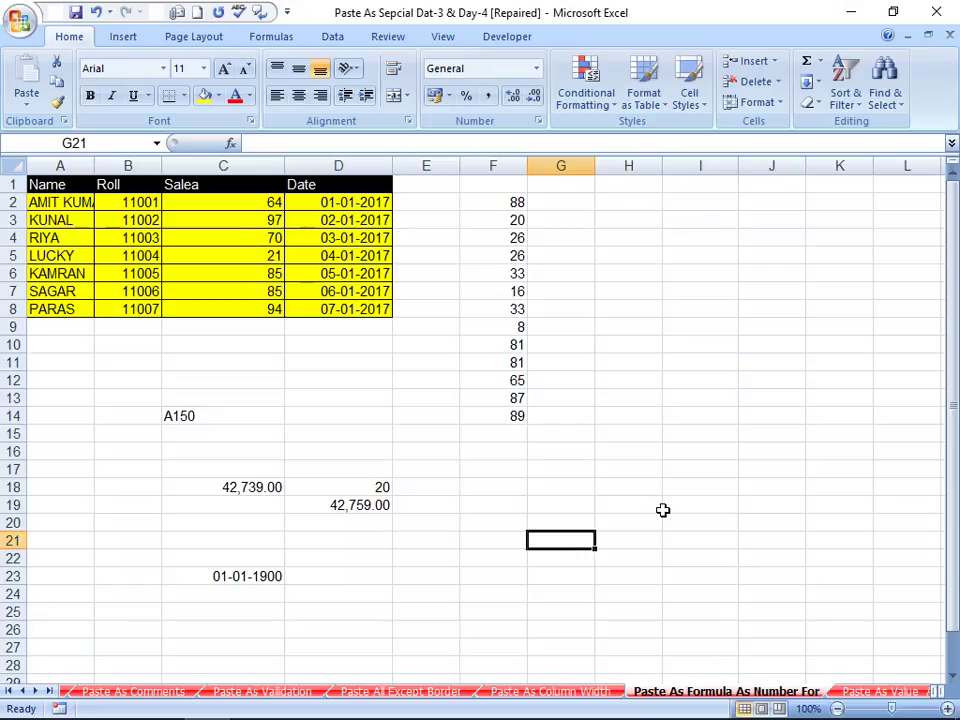
pyautogui.press('Up')
pyautogui.press('Up')
pyautogui.press('Up')
pyautogui.press('Up')
pyautogui.press('Up')
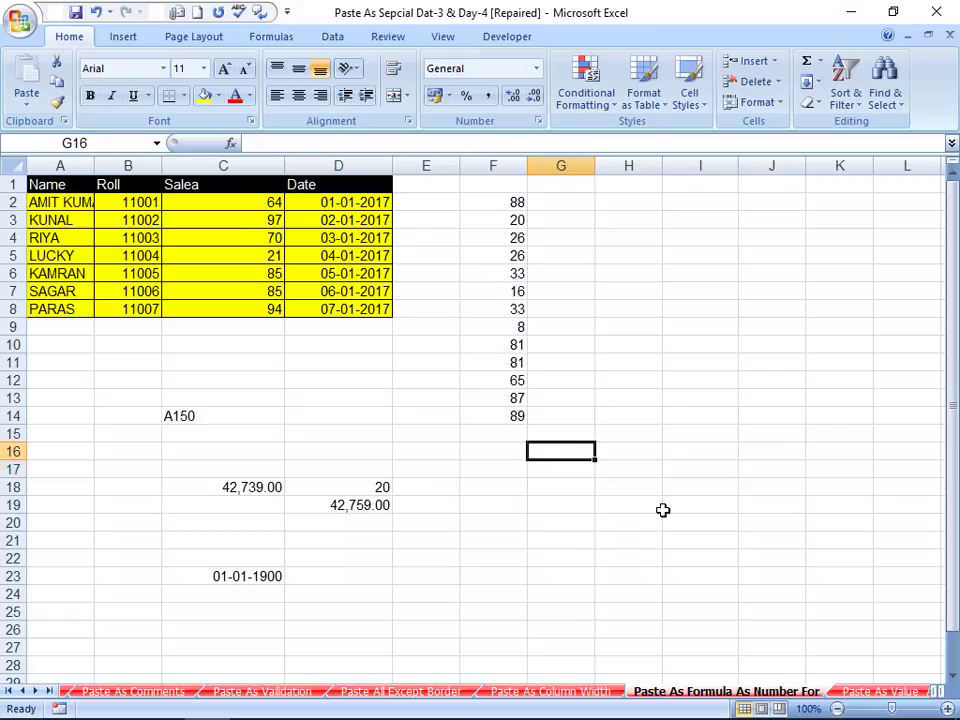
pyautogui.press('Up')
pyautogui.press('Left')
pyautogui.press('Up')
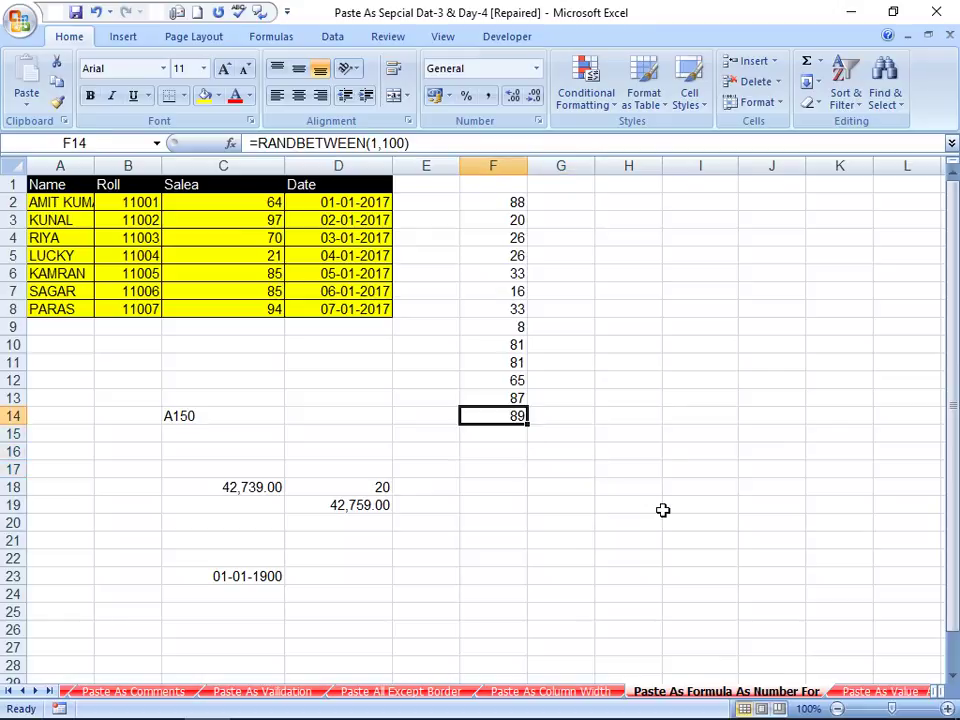
pyautogui.press('Right')
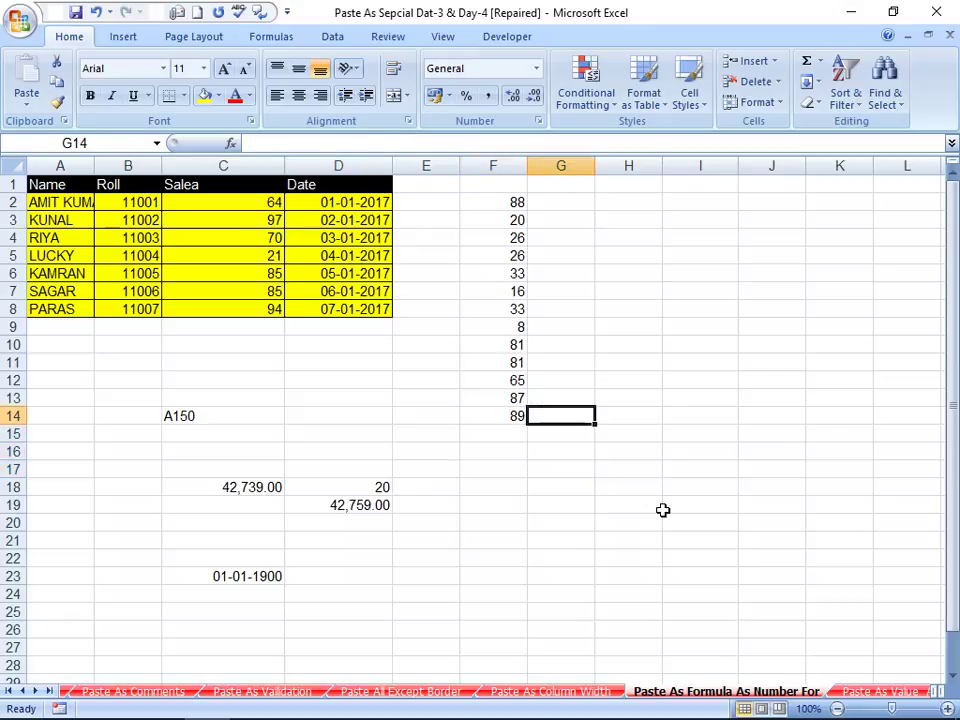
pyautogui.press('Left')
pyautogui.hotkey('ctrl', 'shift', 'Up')
pyautogui.press('BackSpace')
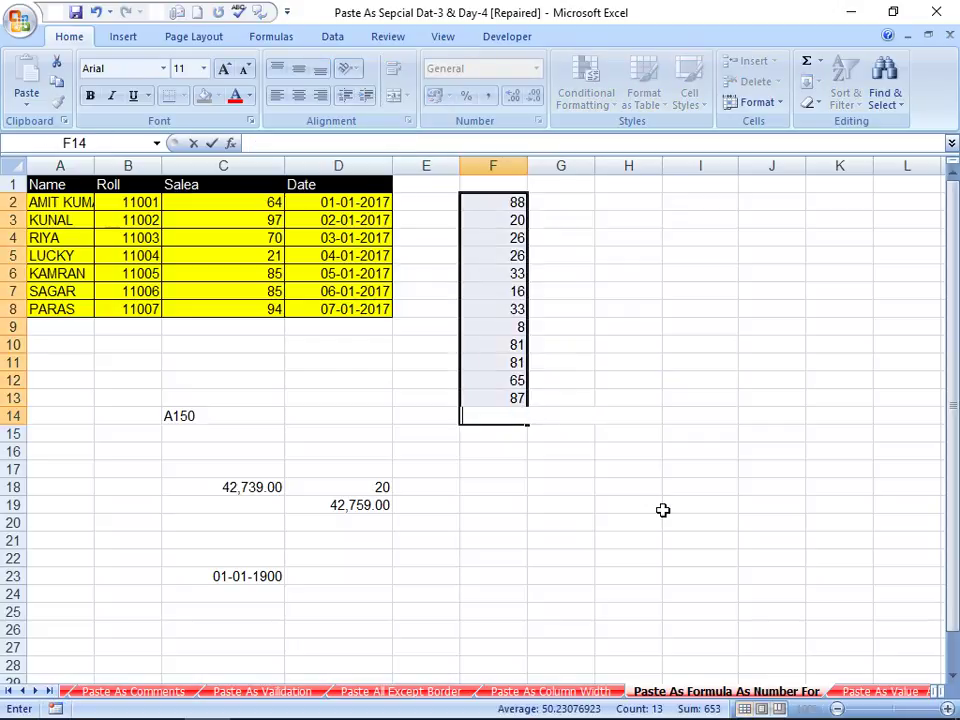
pyautogui.hotkey('ctrl', 'Return')
pyautogui.press('Left')
# - Copy the sales table A1:D8
pyautogui.press('Home')
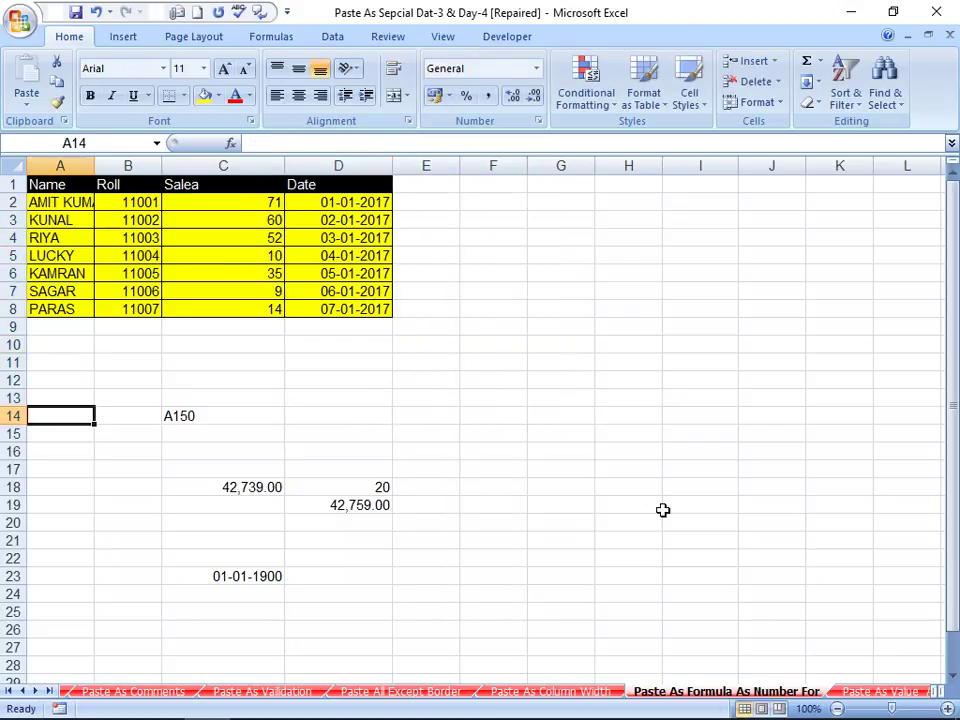
pyautogui.hotkey('ctrl', 'Up')
pyautogui.hotkey('ctrl', 'Up')
pyautogui.hotkey('ctrl', 'shift', 'Right')
pyautogui.hotkey('ctrl', 'shift', 'Down')
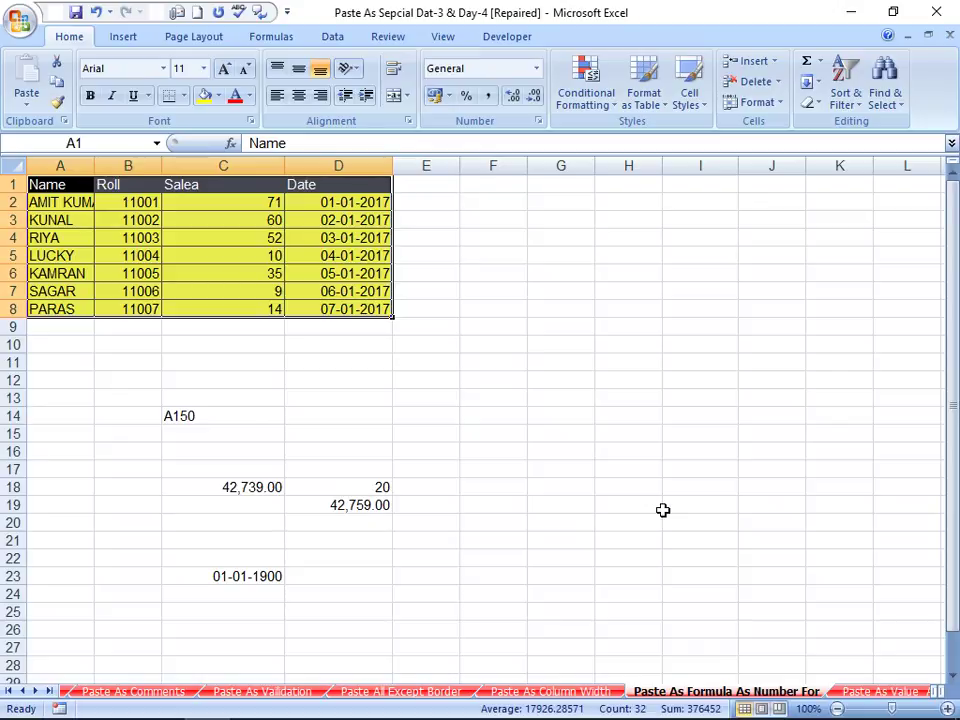
pyautogui.hotkey('ctrl', 'c')
# - Paste Special the table at G14 as values and number formats
pyautogui.press('Right')
pyautogui.press('Right')
pyautogui.press('Right')
pyautogui.press('Right')
pyautogui.press('Down')
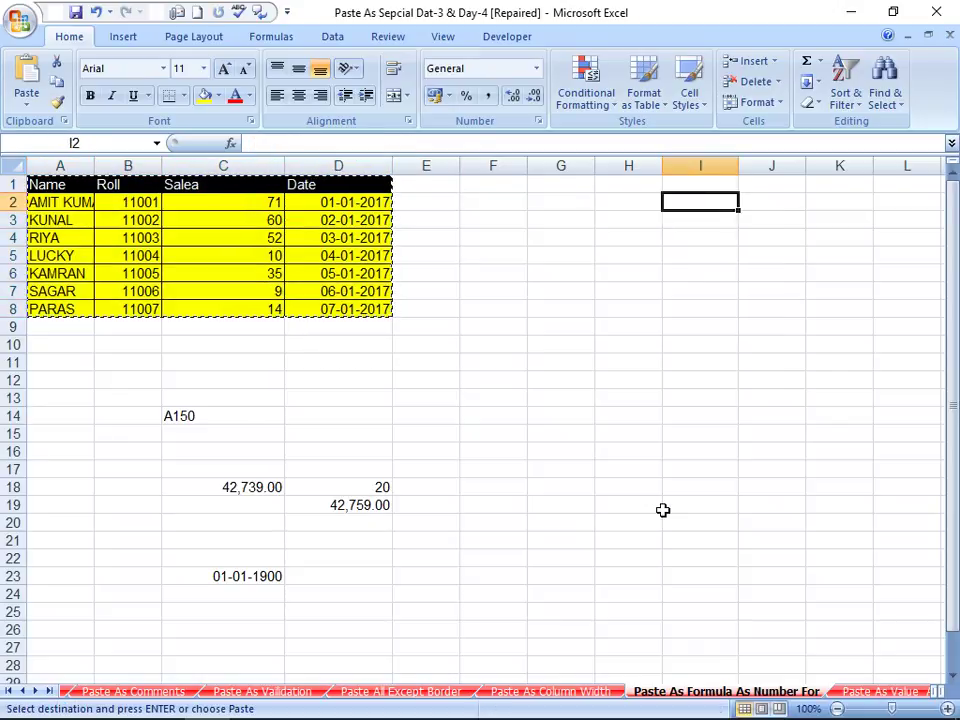
pyautogui.press('Down')
pyautogui.press('Down')
pyautogui.press('Down')
pyautogui.press('Down')
pyautogui.press('Down')
pyautogui.press('Left')
pyautogui.press('Left')
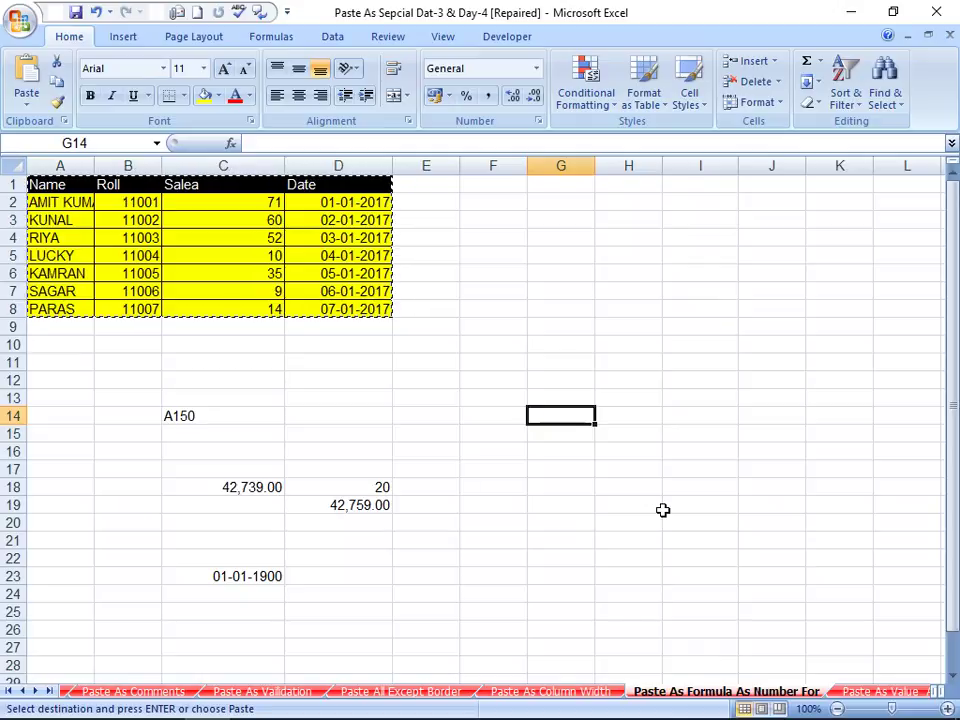
pyautogui.press('alt')
pyautogui.press('h')
pyautogui.press('v')
pyautogui.press('s')
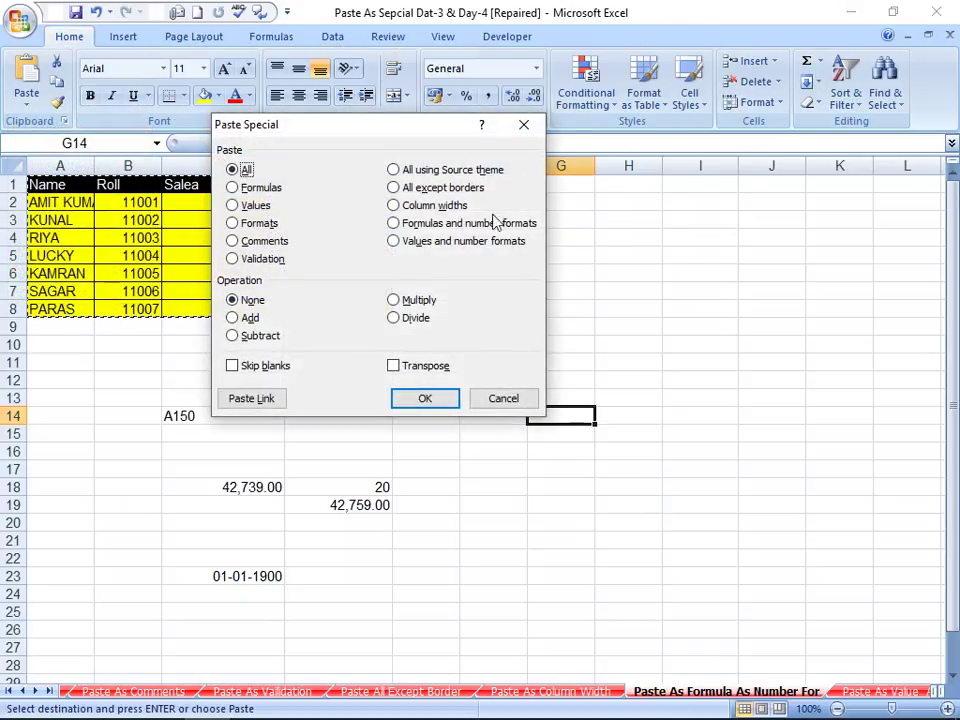
pyautogui.click(460, 243)
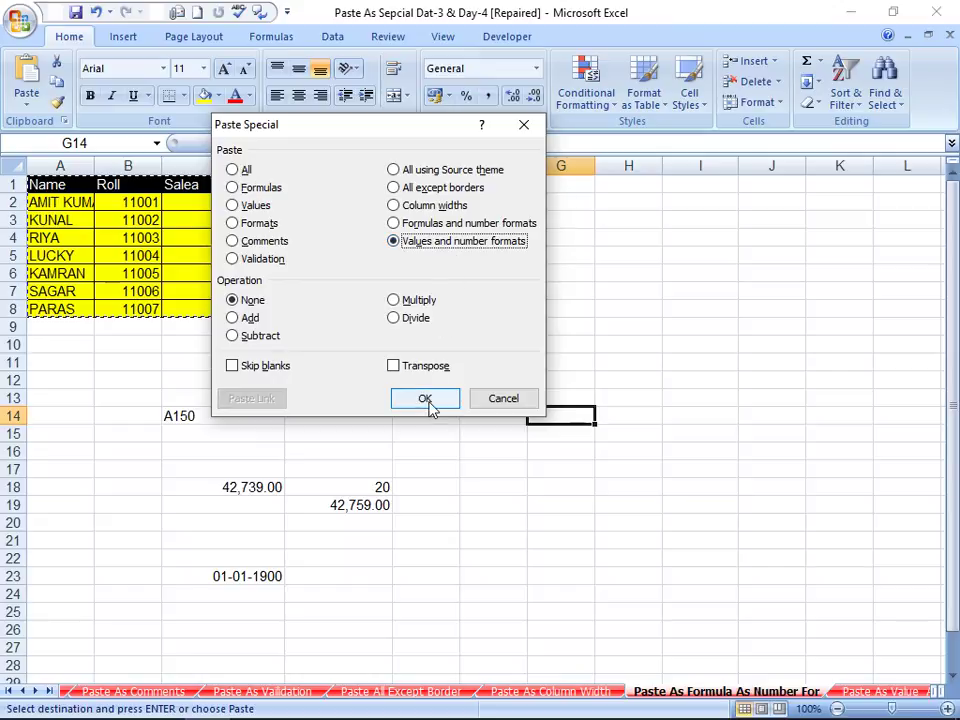
pyautogui.click(430, 400)
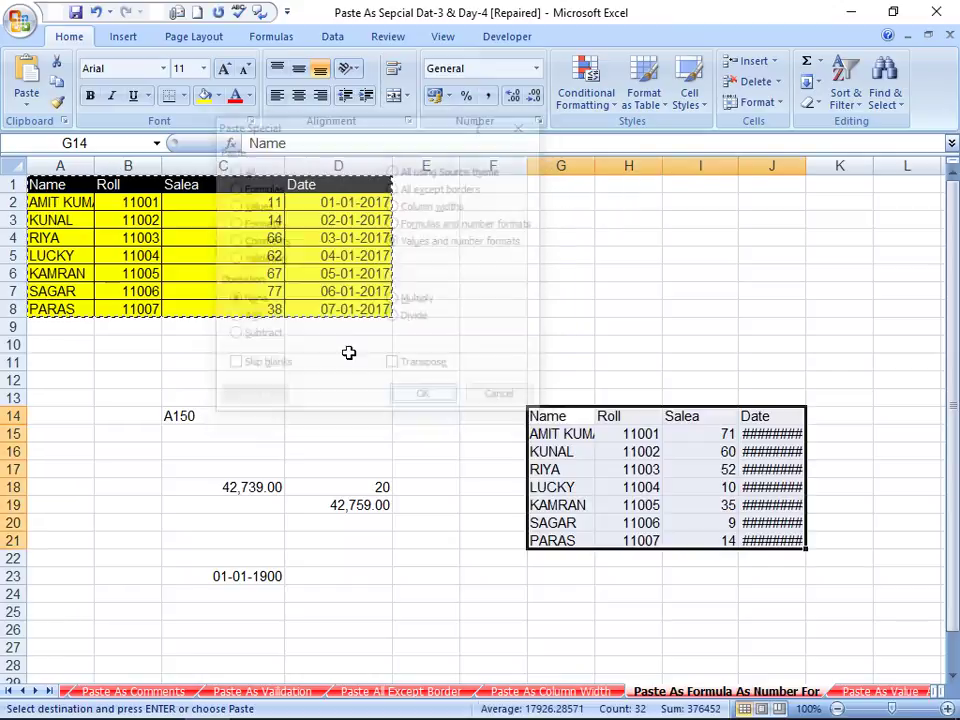
# - Confirm I15 holds a plain number, recalculate with F9, and widen column J to show dates
pyautogui.click(705, 432)
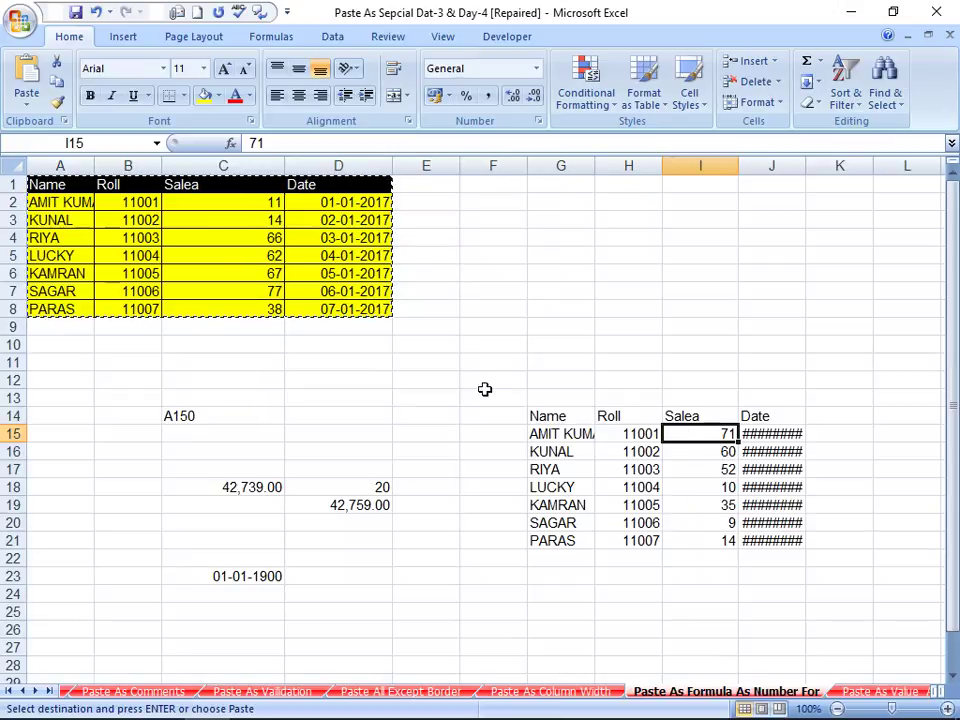
pyautogui.click(272, 240)
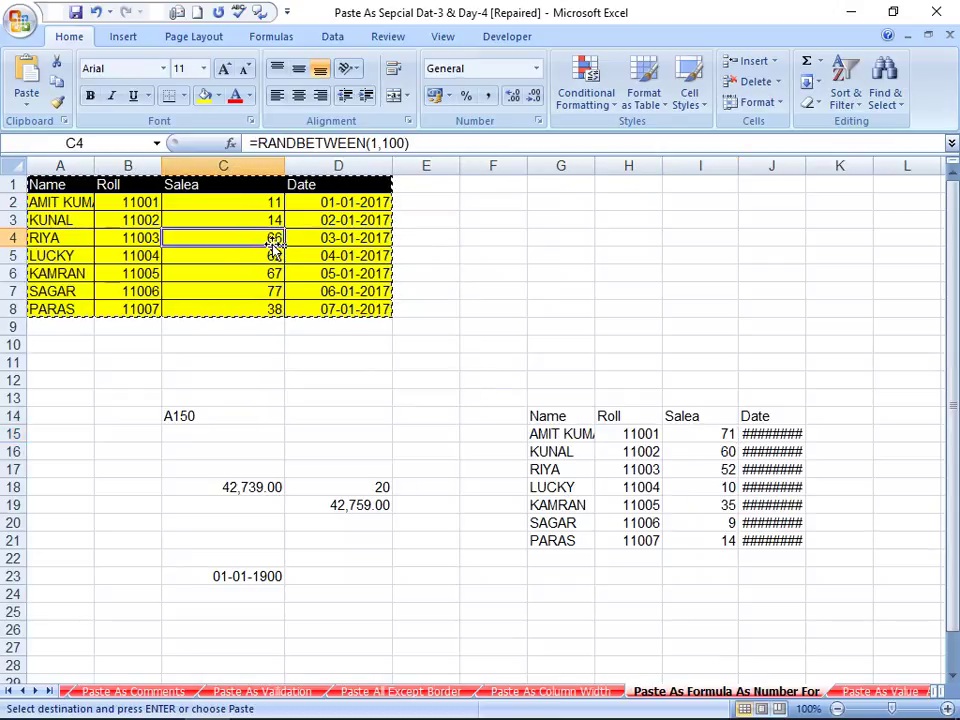
pyautogui.click(708, 432)
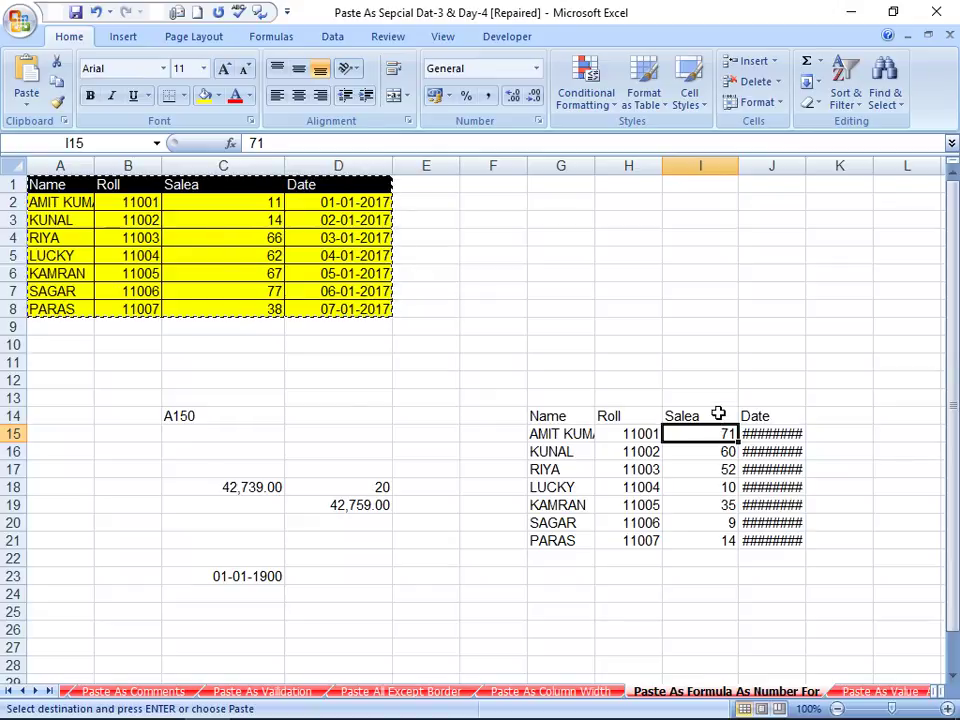
pyautogui.press('F9')
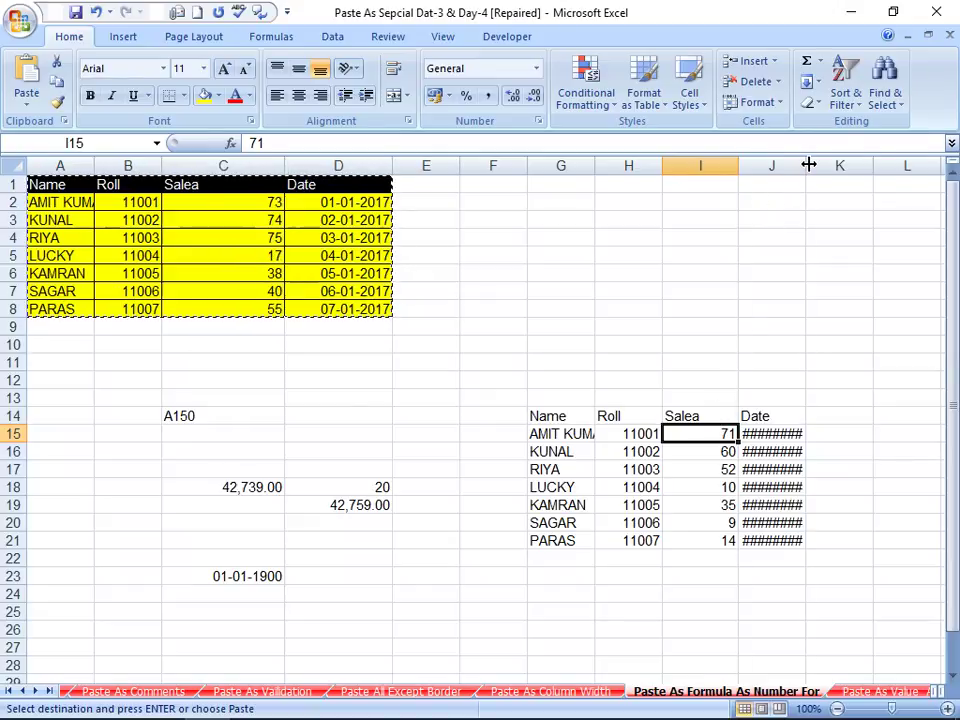
pyautogui.press('F9')
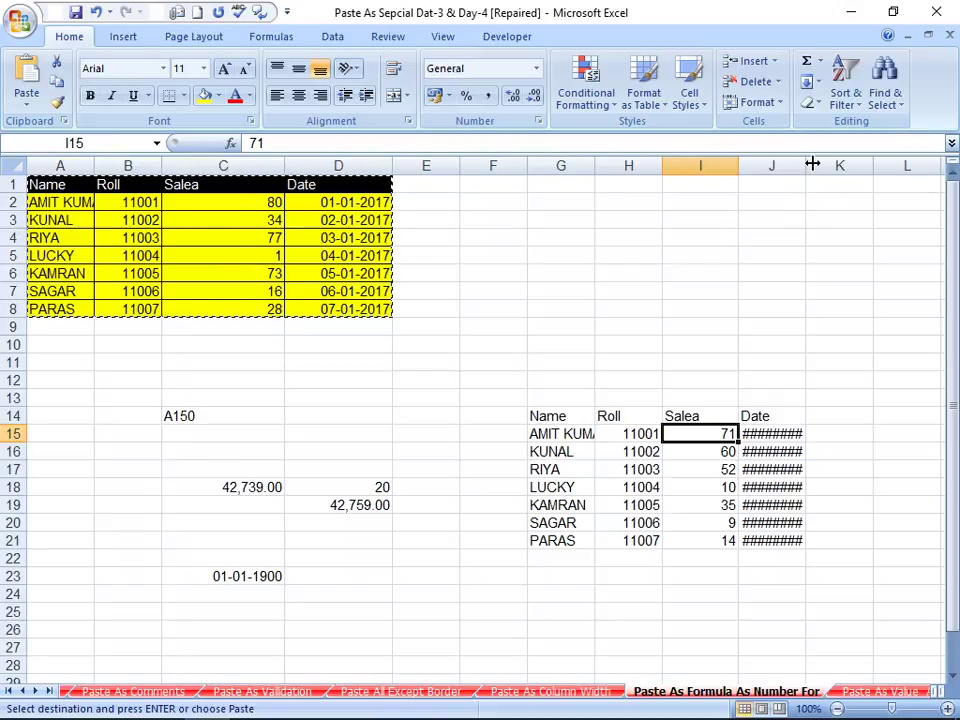
pyautogui.doubleClick(810, 164)
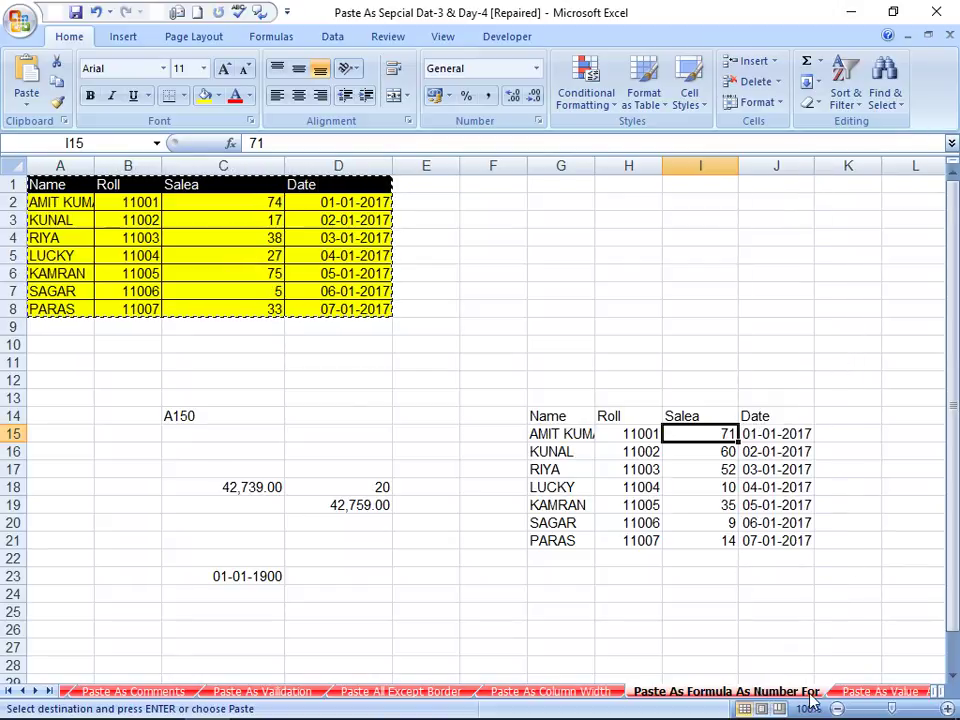
# - Switch to the Paste As Value As Number Format sheet and cancel Paste Special at G14
pyautogui.click(848, 692)
pyautogui.rightClick(464, 416)
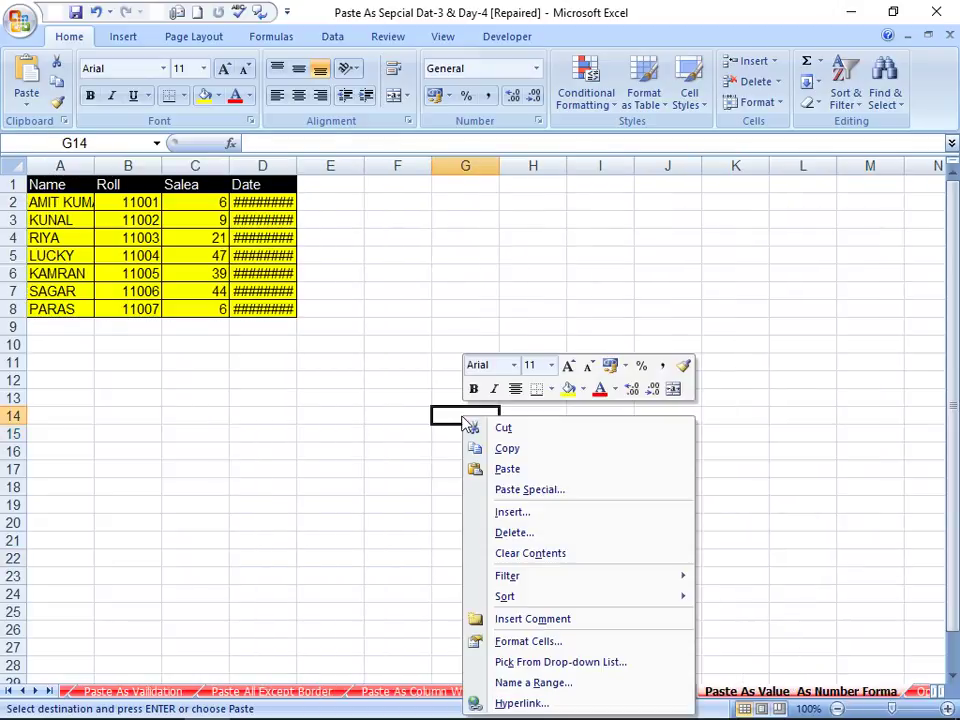
pyautogui.click(513, 490)
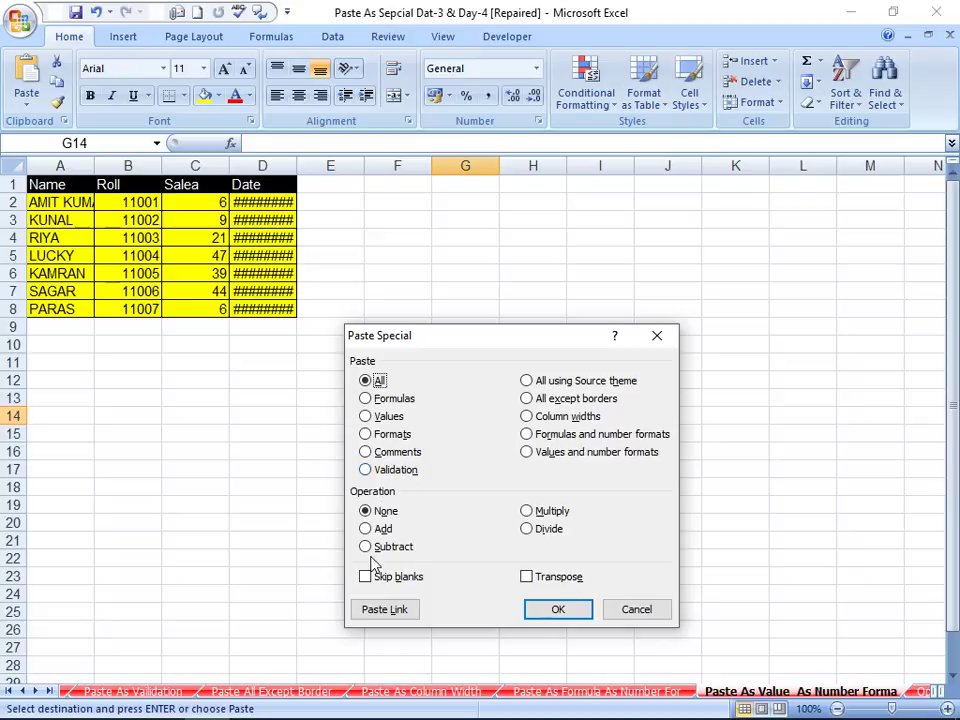
pyautogui.click(632, 609)
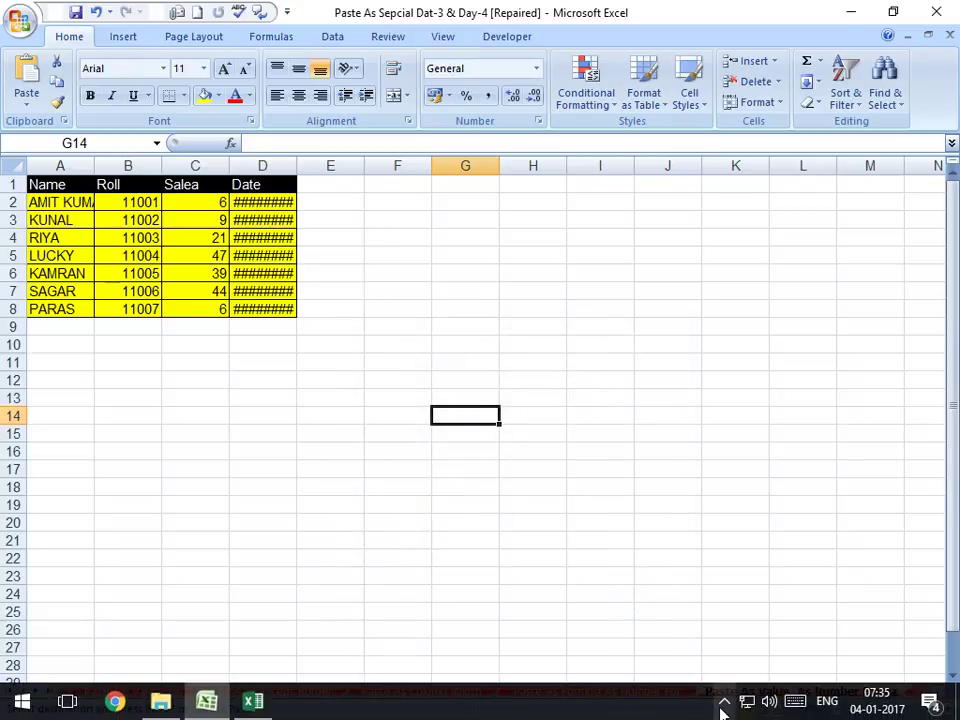
pyautogui.click(724, 702)
pyautogui.click(761, 628)
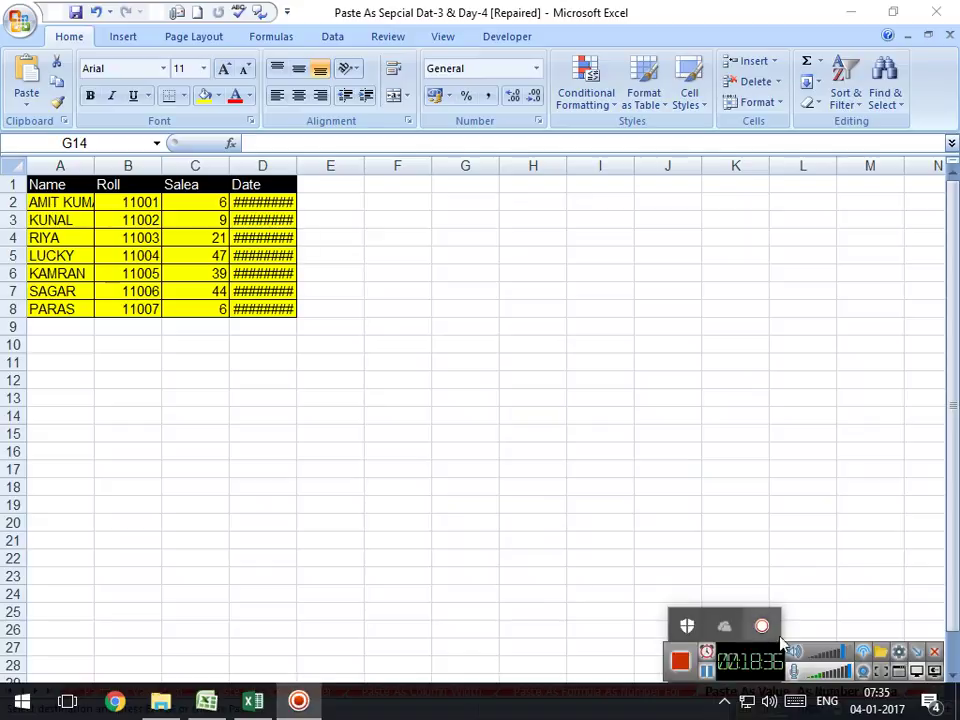